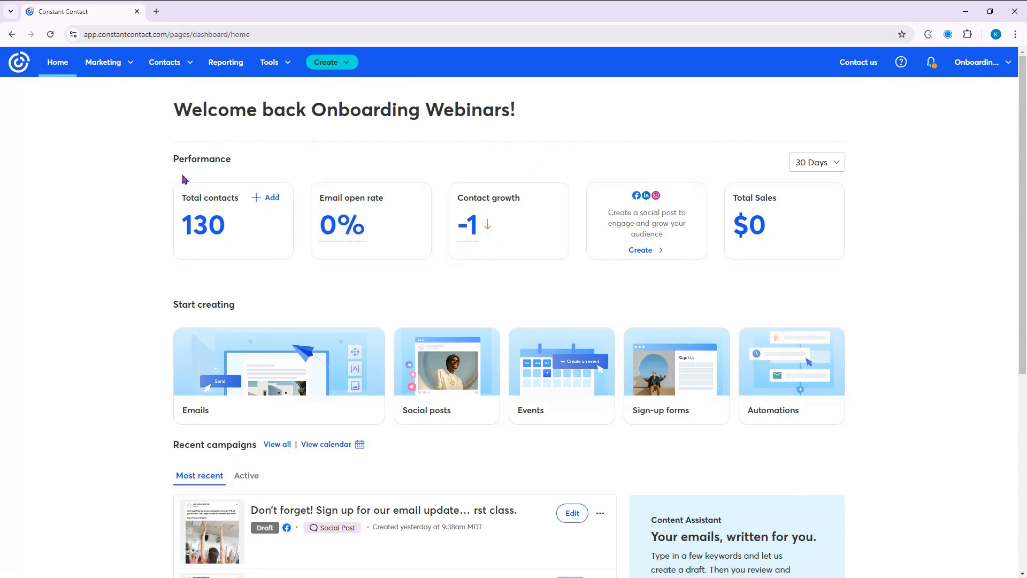
Go to the Events marketing page and create a new event.
{"action": "left_click", "coordinate": [123, 65]}
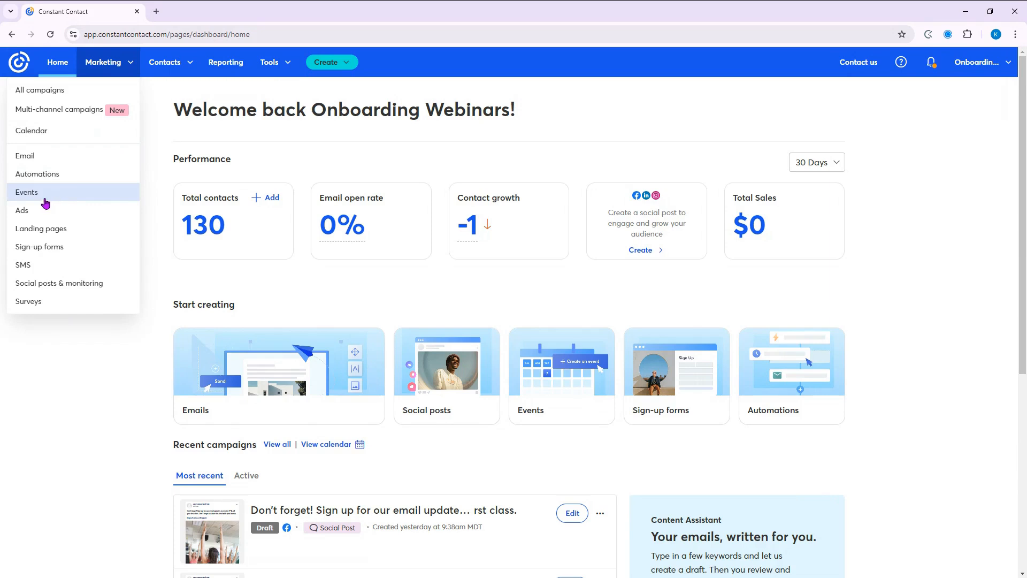
{"action": "left_click", "coordinate": [85, 199]}
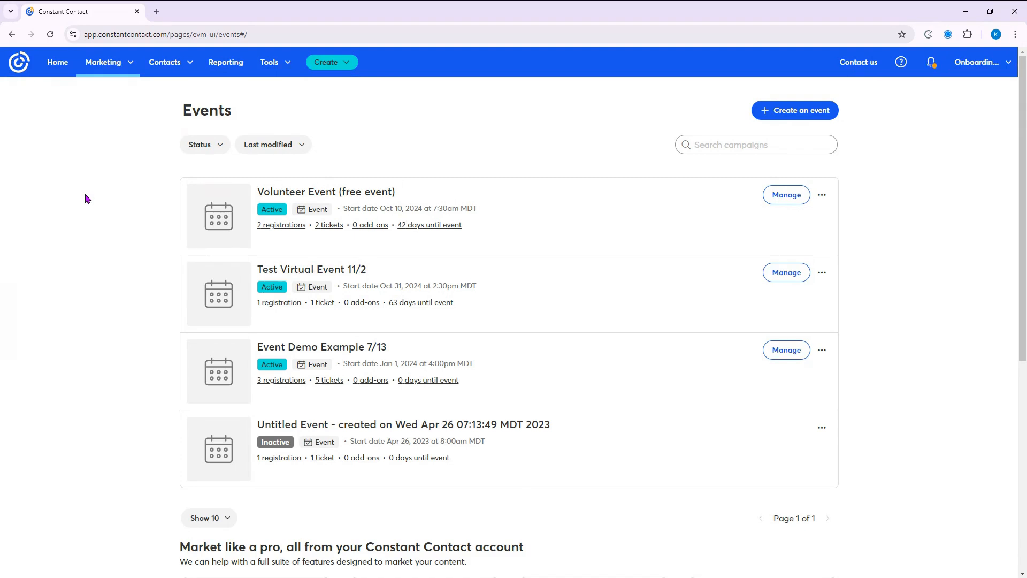
{"action": "left_click", "coordinate": [774, 116]}
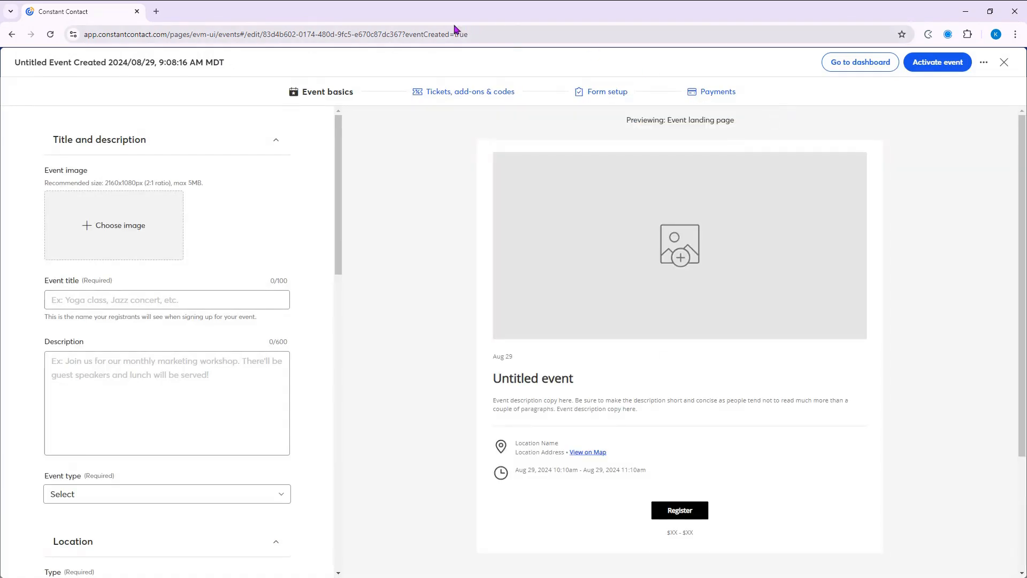
Rename the event campaign to "Hearts and Tails Fundraising Dinner and Auction 8.29" and save the name.
{"action": "mouse_move", "coordinate": [143, 75]}
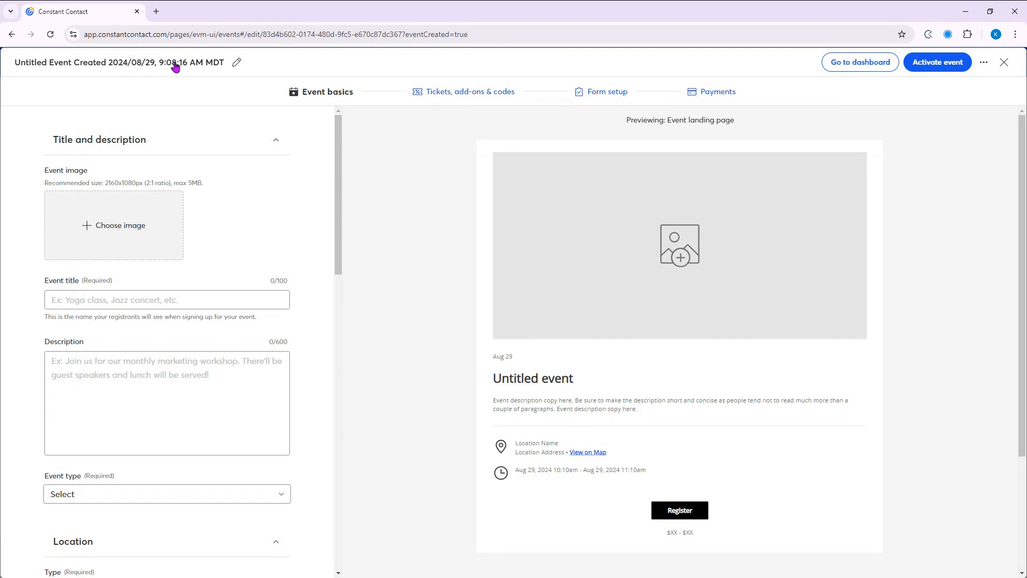
{"action": "left_click", "coordinate": [236, 65]}
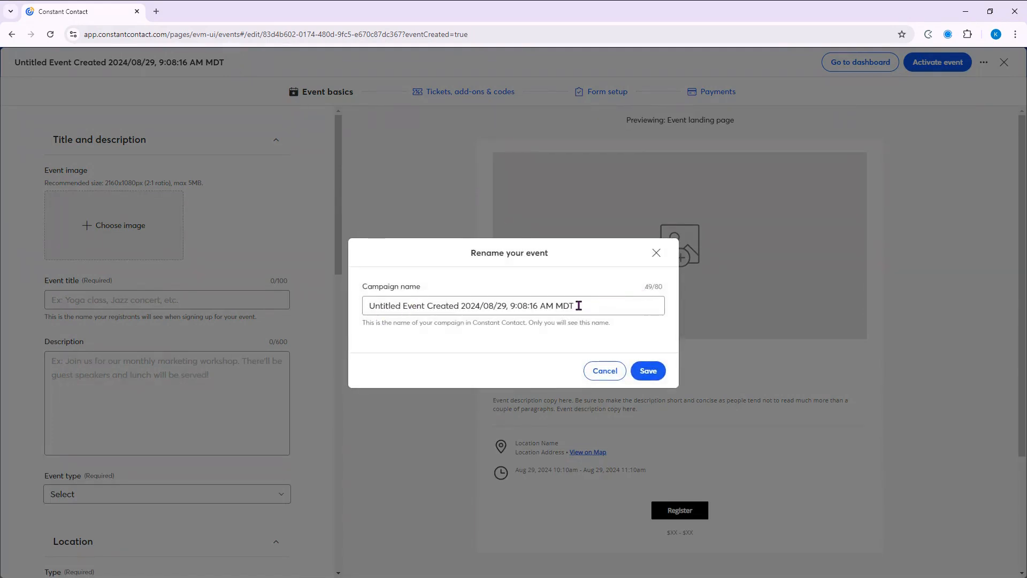
{"action": "left_click_drag", "start_coordinate": [579, 305], "coordinate": [328, 303]}
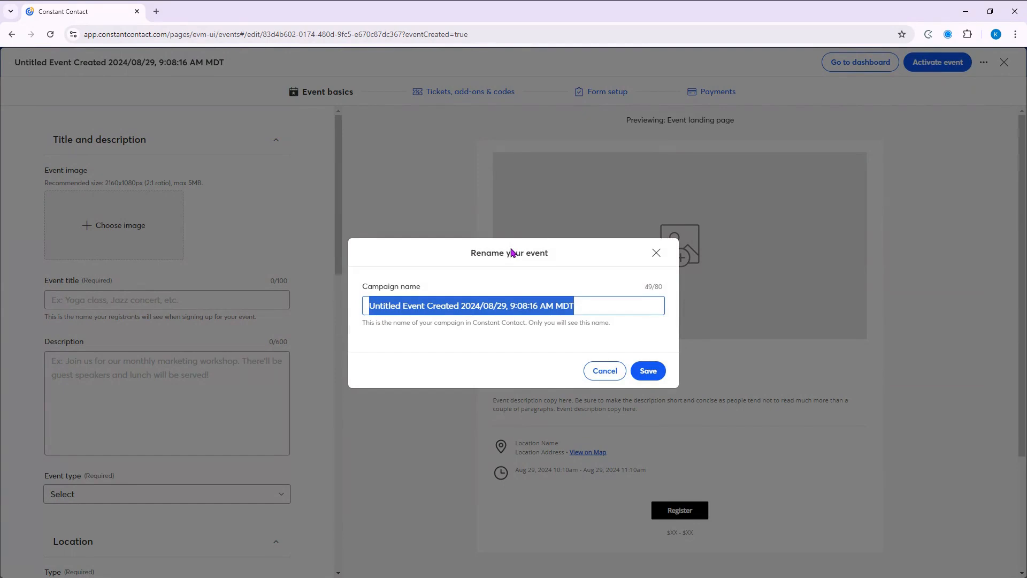
{"action": "key", "text": "BackSpace"}
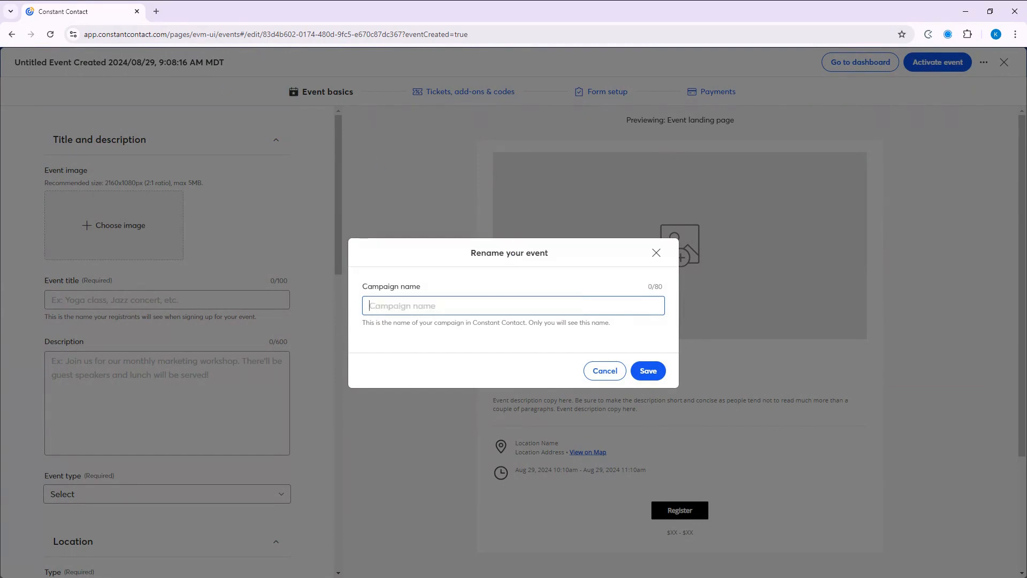
{"action": "key", "text": "alt+Tab"}
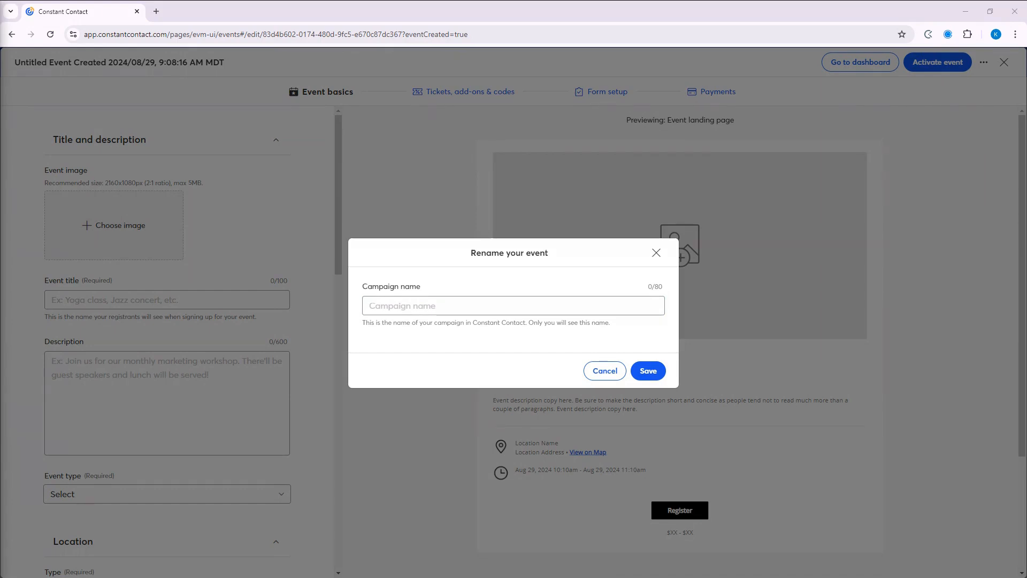
{"action": "left_click", "coordinate": [452, 306]}
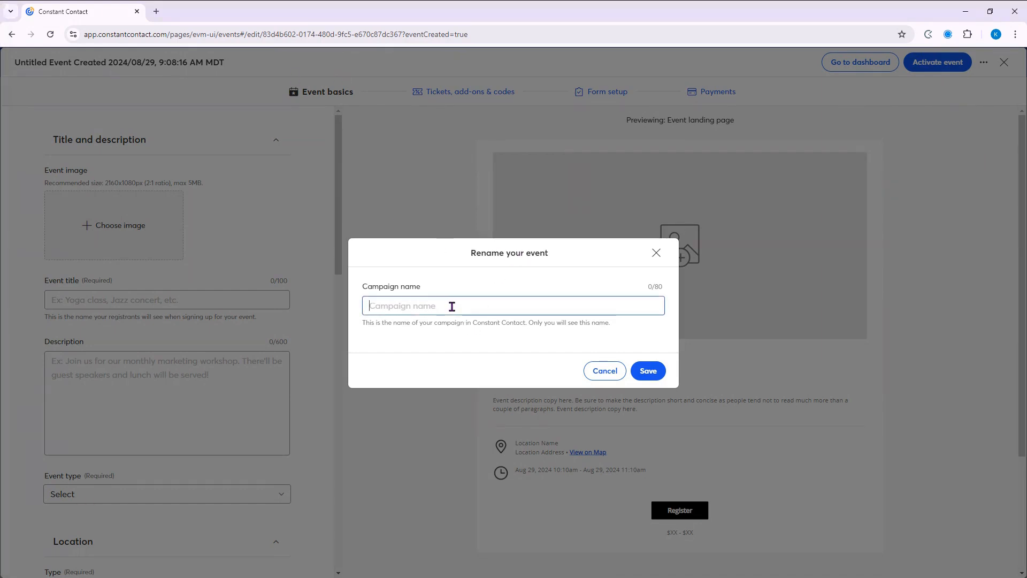
{"action": "type", "text": "Hearts and Tails Fundraising Dinner and Auction"}
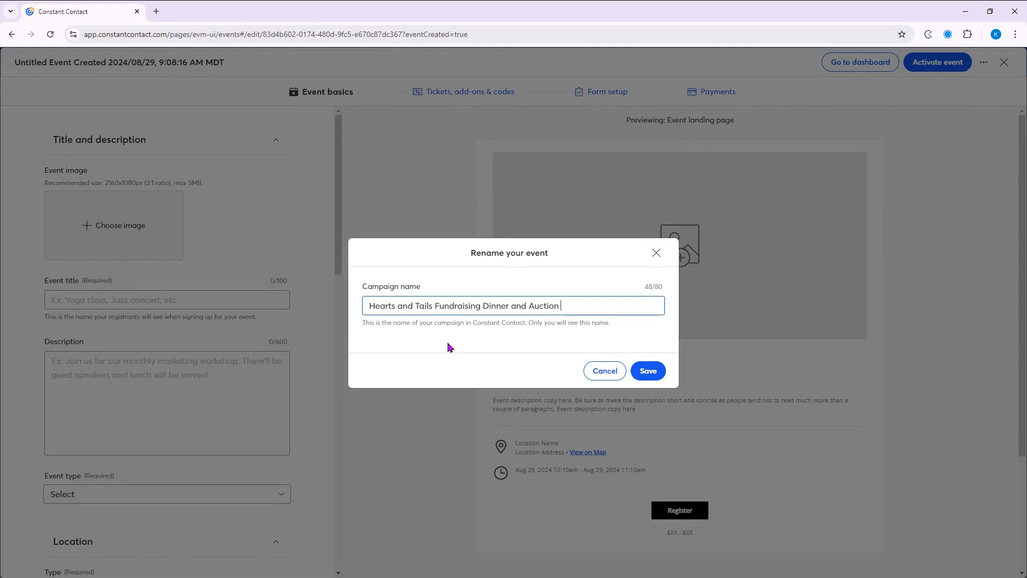
{"action": "type", "text": "8.29"}
{"action": "left_click", "coordinate": [646, 373]}
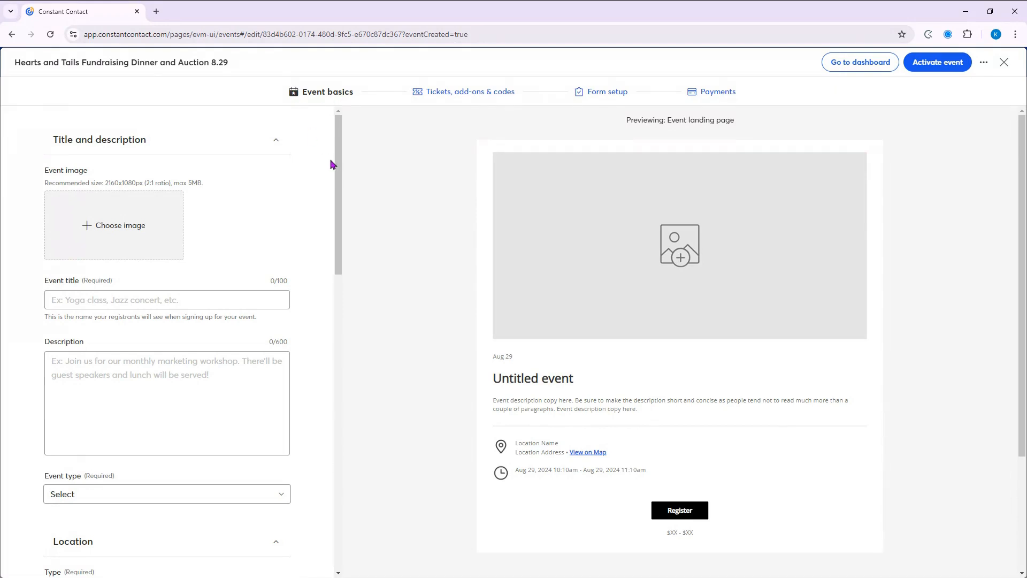
Insert "Bright Orange Modern Photo Food Drive Facebook Event Cover.png" from the image library as the event image.
{"action": "left_click", "coordinate": [96, 236]}
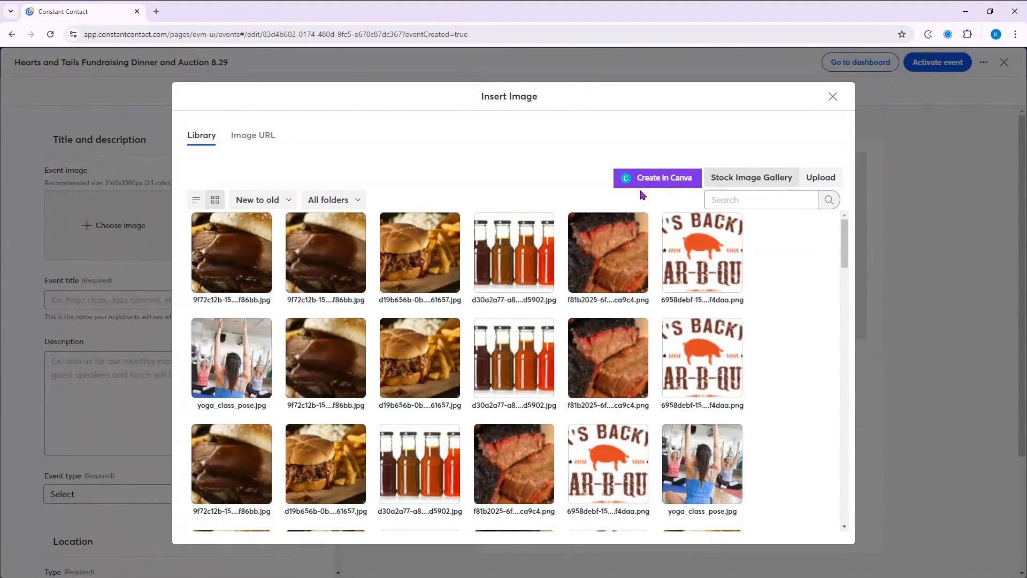
{"action": "scroll", "coordinate": [564, 324], "scroll_direction": "down", "scroll_amount": 3}
{"action": "scroll", "coordinate": [563, 324], "scroll_direction": "down", "scroll_amount": 8}
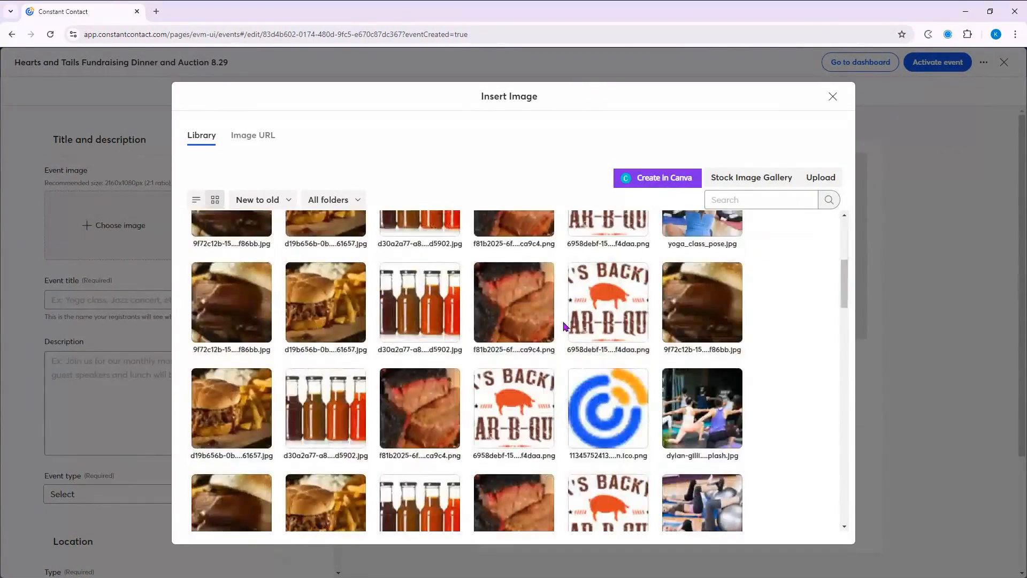
{"action": "scroll", "coordinate": [563, 324], "scroll_direction": "down", "scroll_amount": 5}
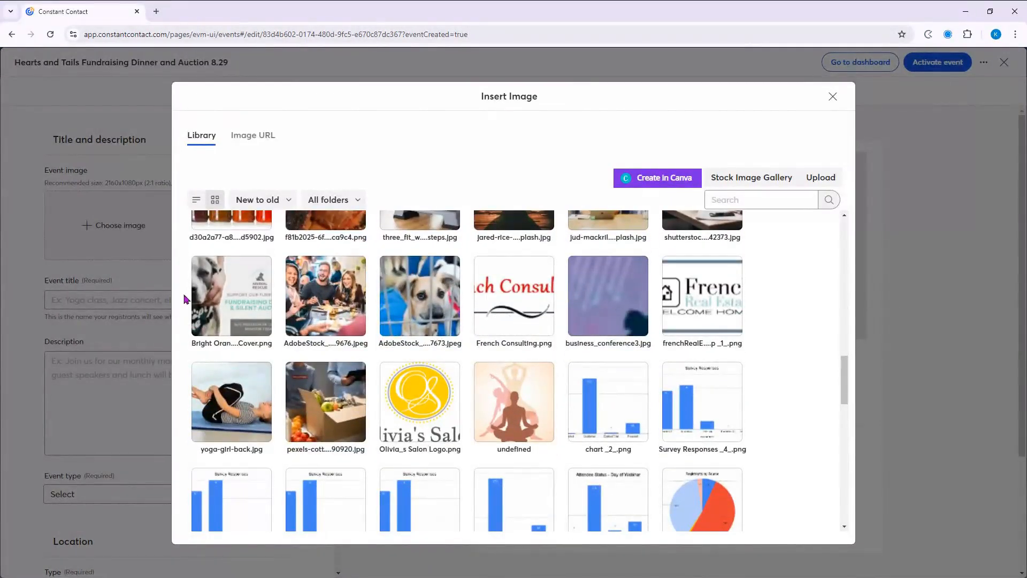
{"action": "mouse_move", "coordinate": [233, 288]}
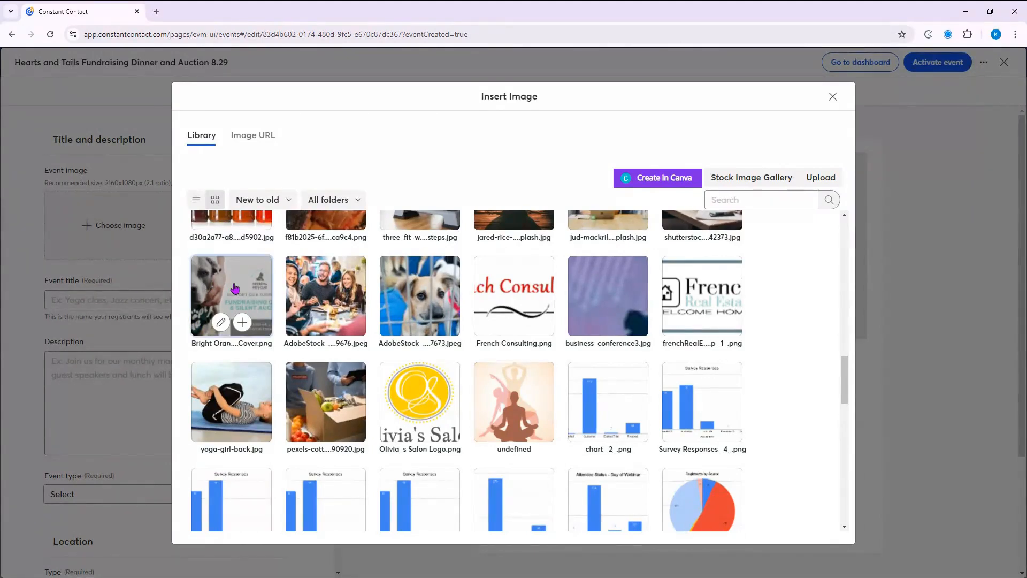
{"action": "left_click", "coordinate": [234, 288]}
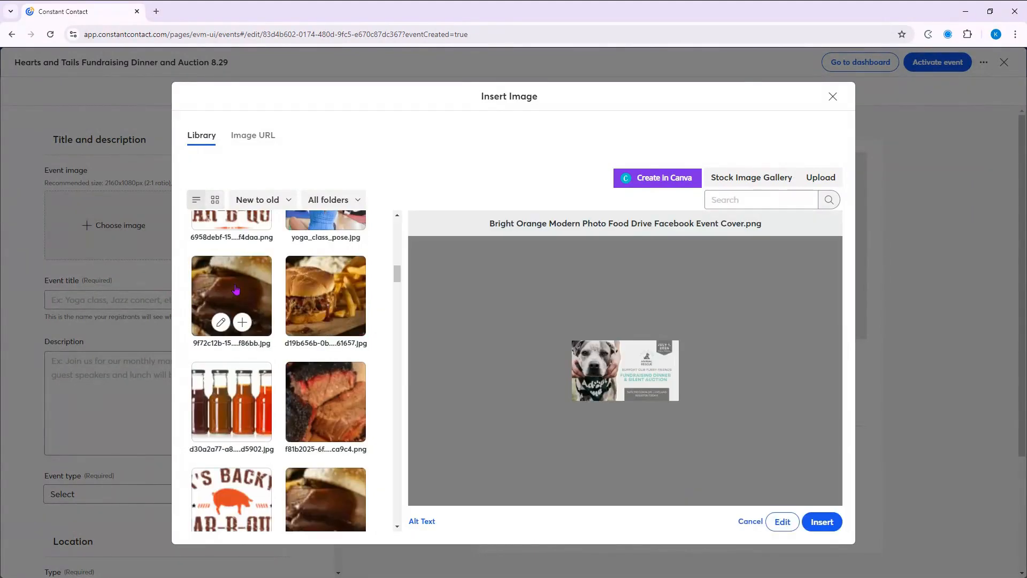
{"action": "left_click", "coordinate": [814, 523]}
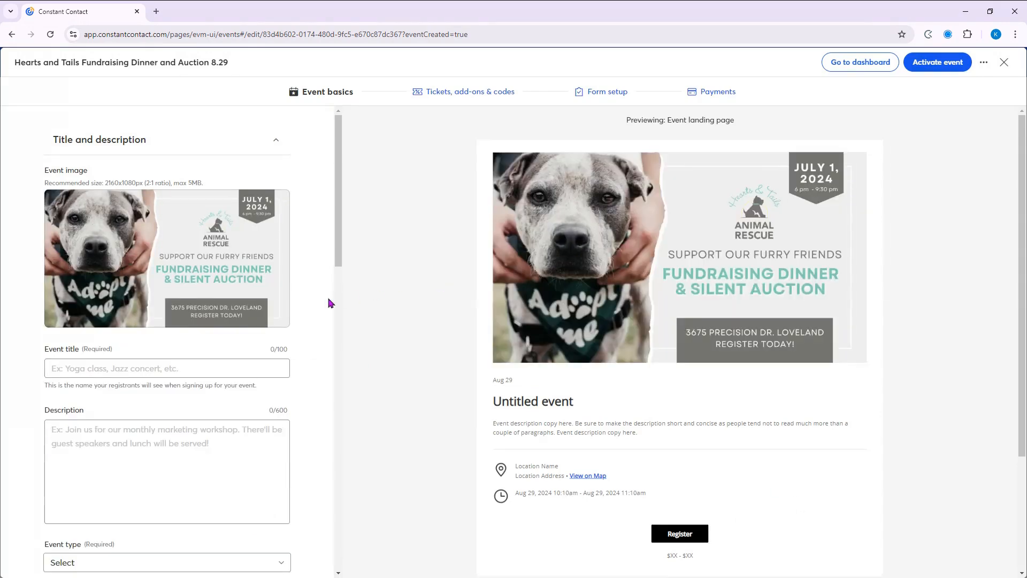
Set the event title to "Support our furry friends: Fundraising Dinner and Silent Auction".
{"action": "mouse_move", "coordinate": [201, 204]}
{"action": "scroll", "coordinate": [182, 334], "scroll_direction": "down", "scroll_amount": 1}
{"action": "scroll", "coordinate": [182, 336], "scroll_direction": "down", "scroll_amount": 3}
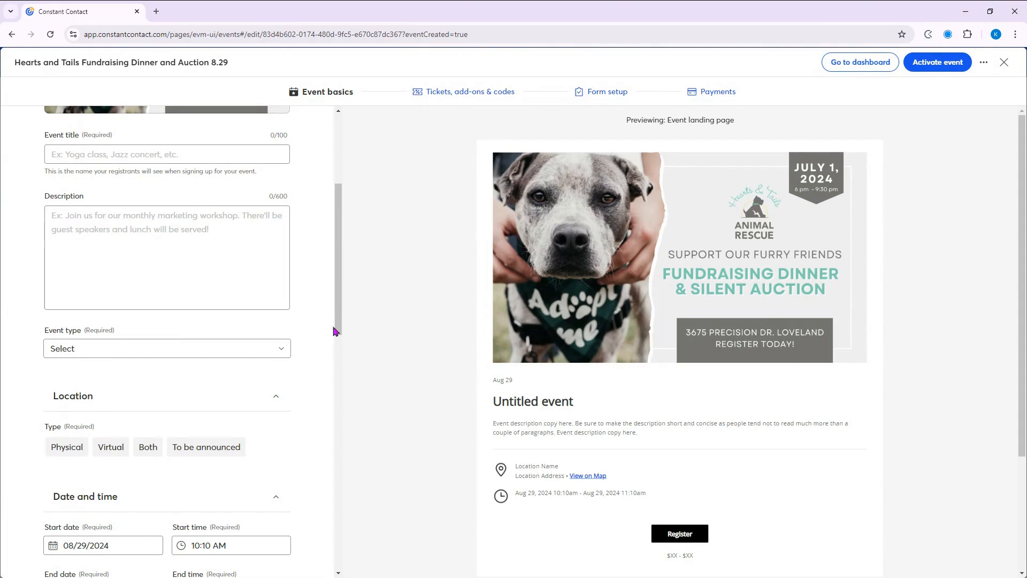
{"action": "left_click", "coordinate": [102, 156]}
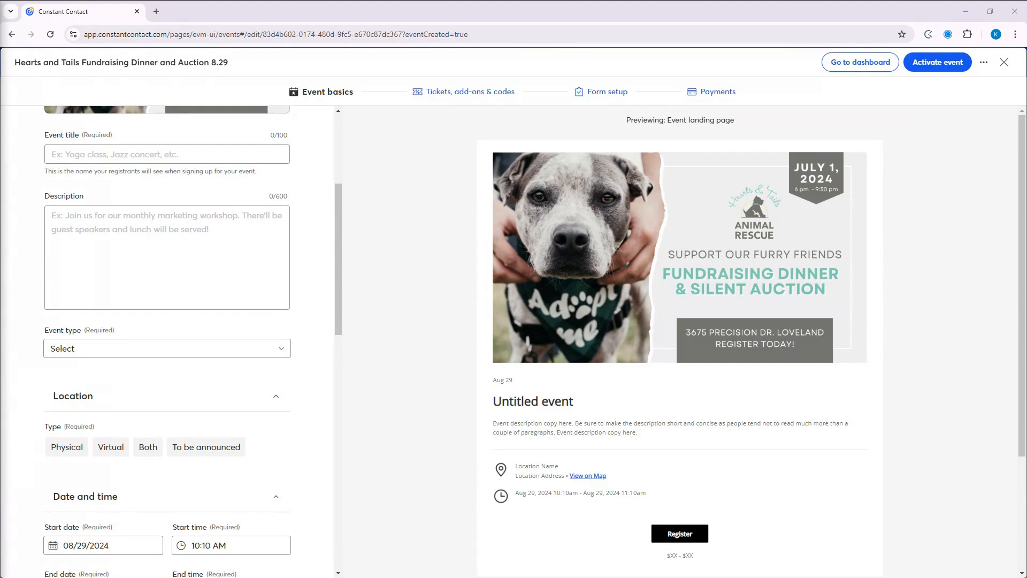
{"action": "left_click", "coordinate": [121, 154]}
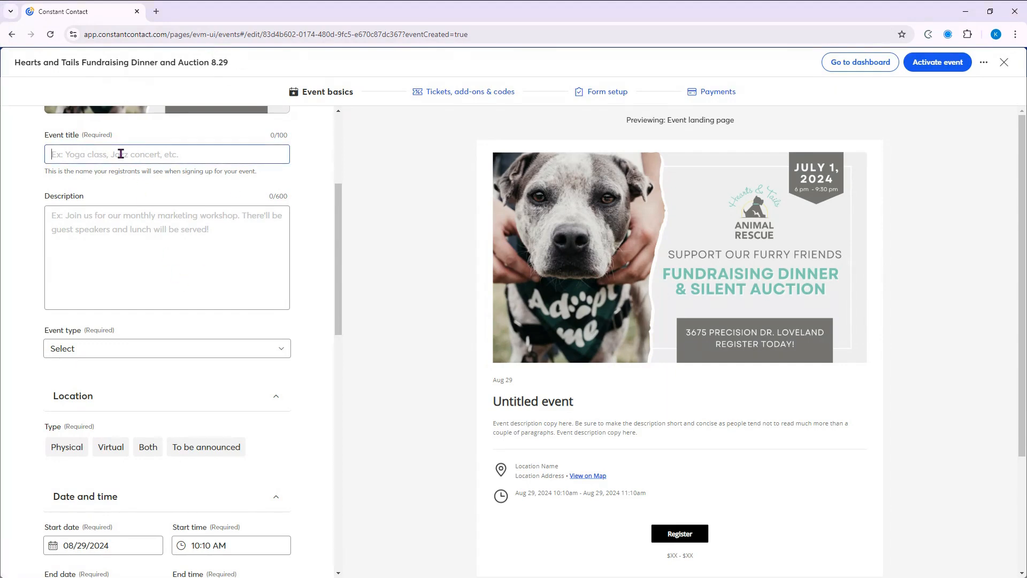
{"action": "type", "text": "Support our furry friends: Fundraising Dinner and Silent Auction"}
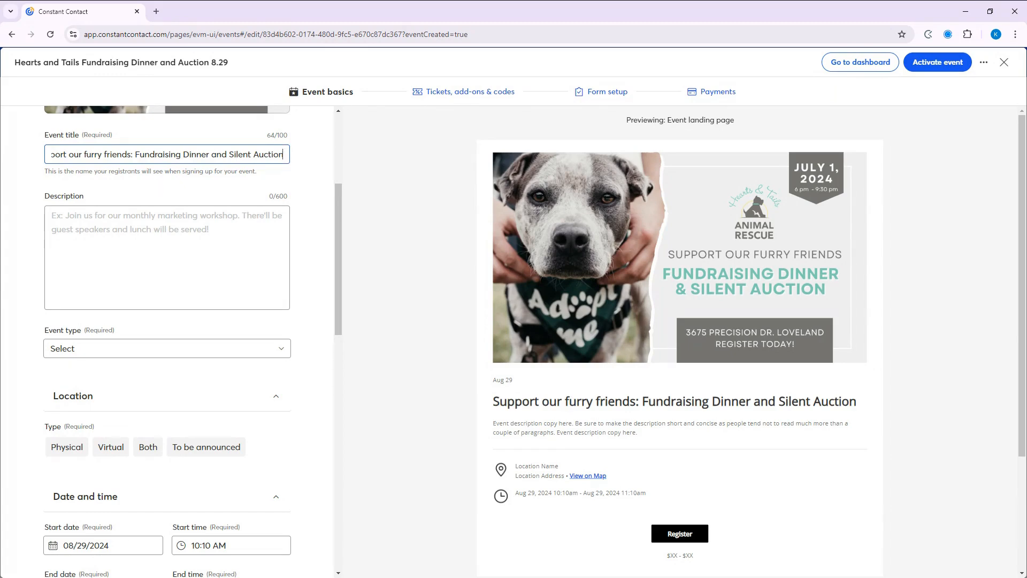
Set the description to "Join us for dinner and bid on a variety of silent auction items! Our furry friends will thank you for your support.".
{"action": "key", "text": "alt+Tab"}
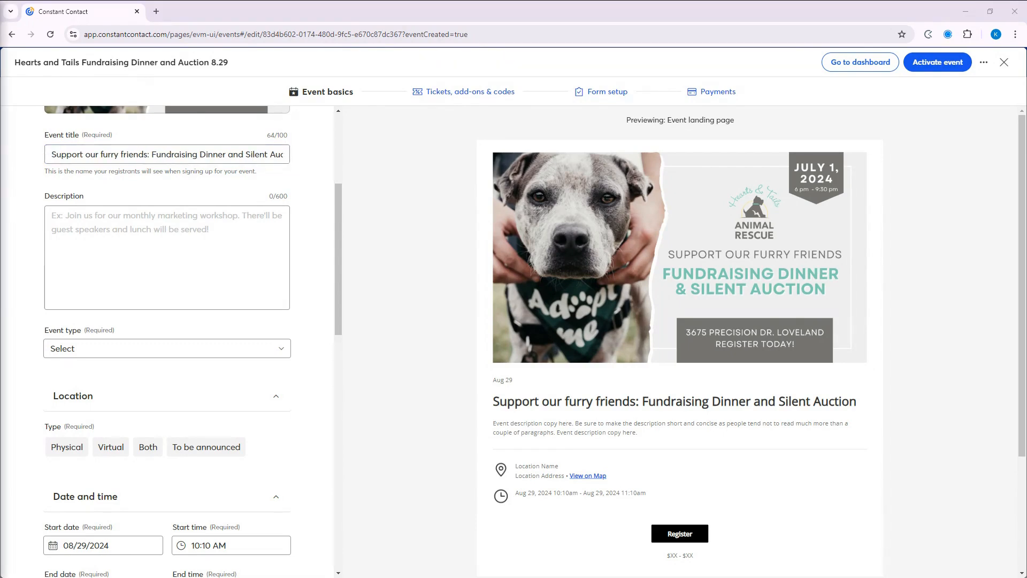
{"action": "left_click", "coordinate": [155, 252]}
{"action": "type", "text": "Join us for dinner and bid on a variety of silent auction items! Our furry friends will thank you for your support."}
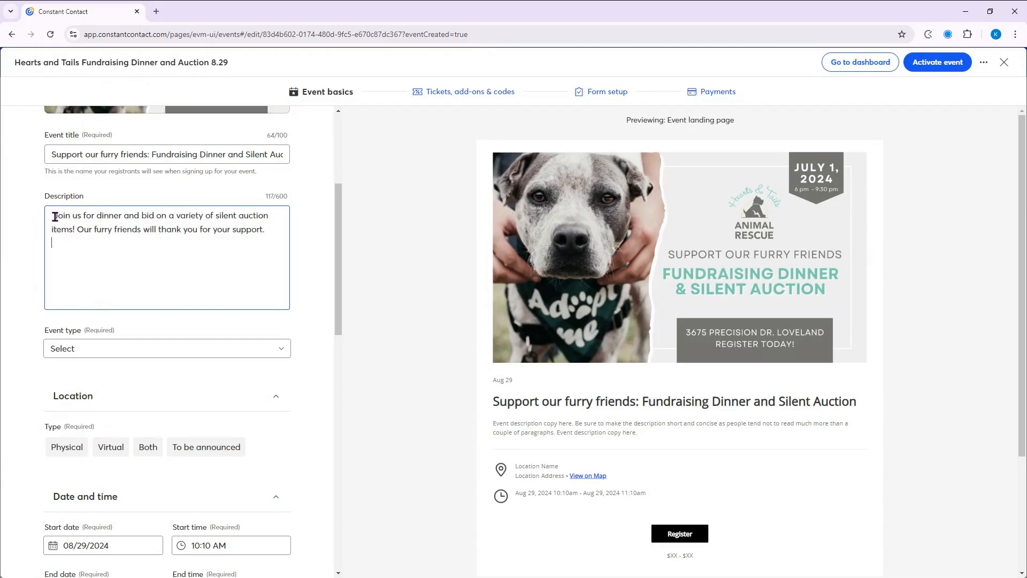
{"action": "left_click", "coordinate": [55, 217]}
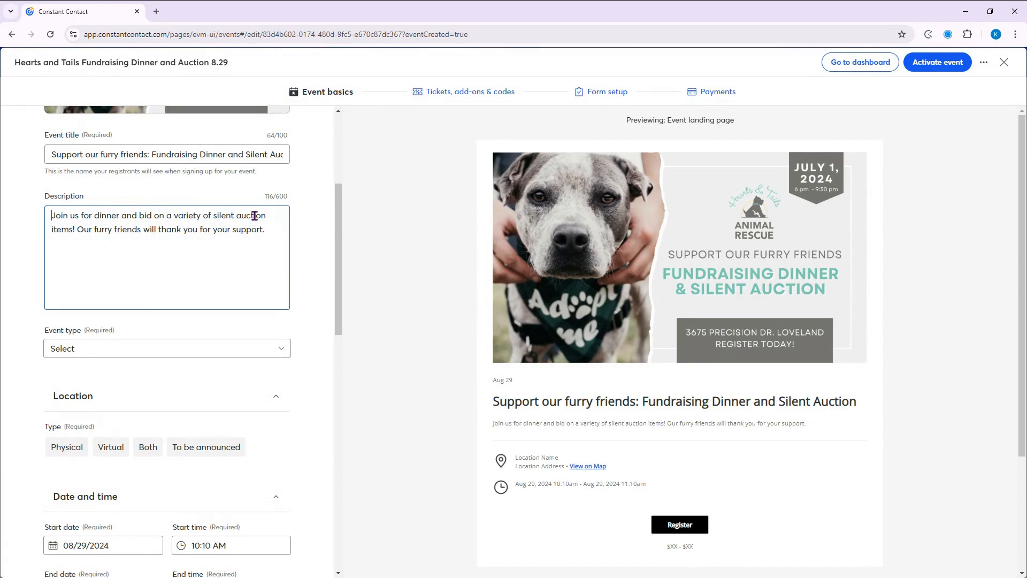
Set the event type to Fundraiser / Charity.
{"action": "scroll", "coordinate": [202, 292], "scroll_direction": "down", "scroll_amount": 3}
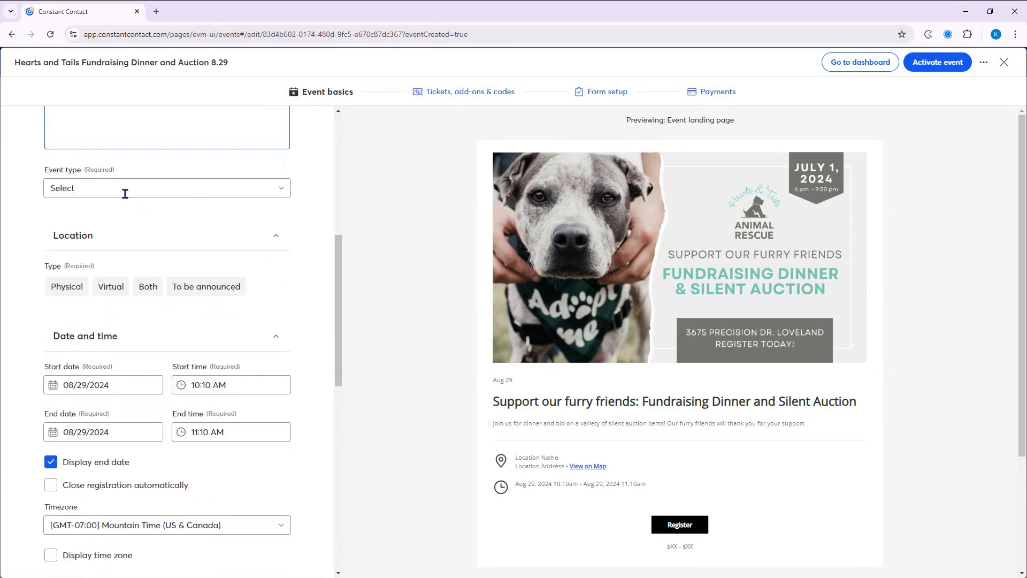
{"action": "left_click", "coordinate": [125, 192]}
{"action": "scroll", "coordinate": [138, 257], "scroll_direction": "down", "scroll_amount": 3}
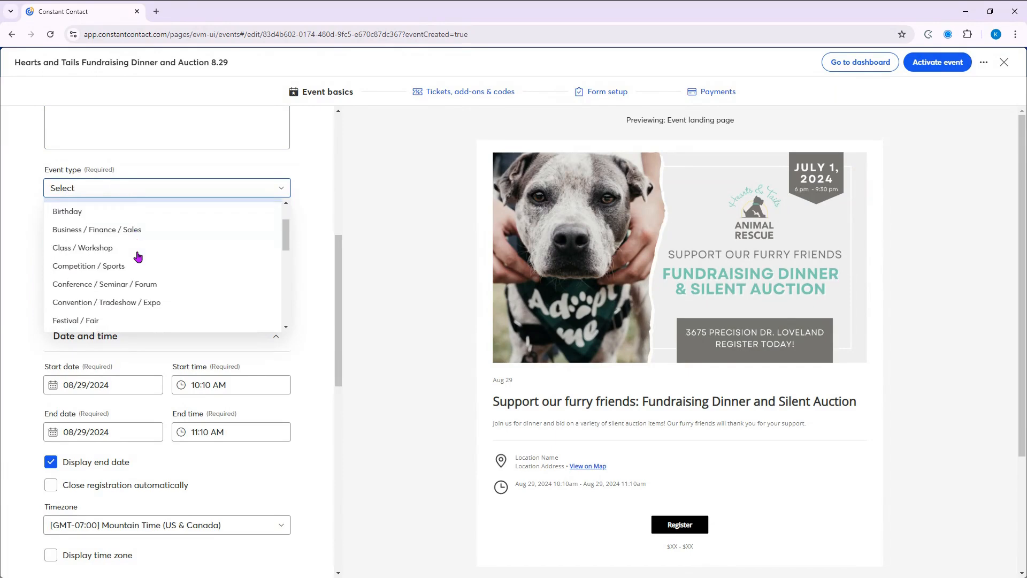
{"action": "scroll", "coordinate": [137, 257], "scroll_direction": "down", "scroll_amount": 4}
{"action": "scroll", "coordinate": [138, 256], "scroll_direction": "up", "scroll_amount": 2}
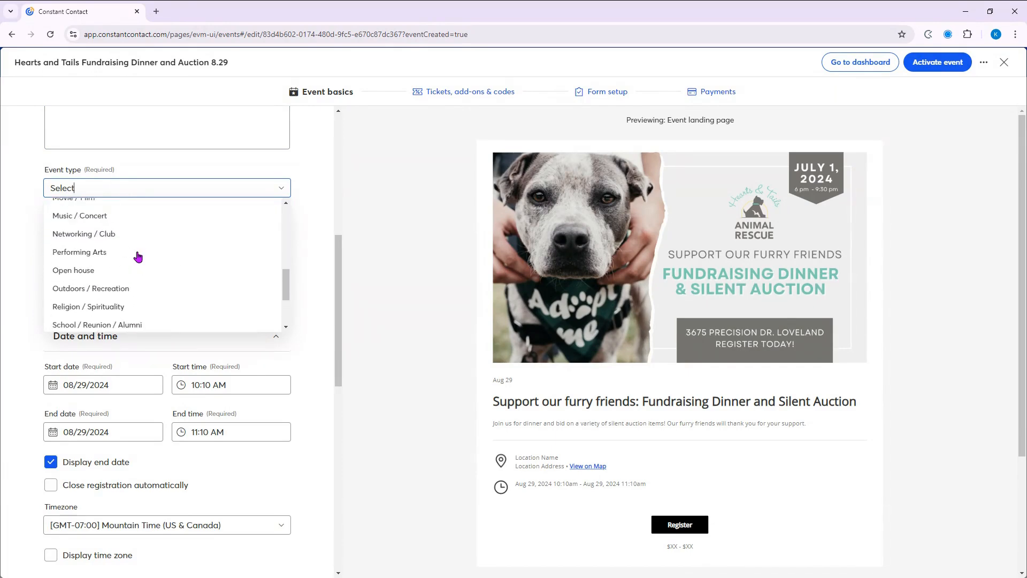
{"action": "scroll", "coordinate": [138, 257], "scroll_direction": "up", "scroll_amount": 2}
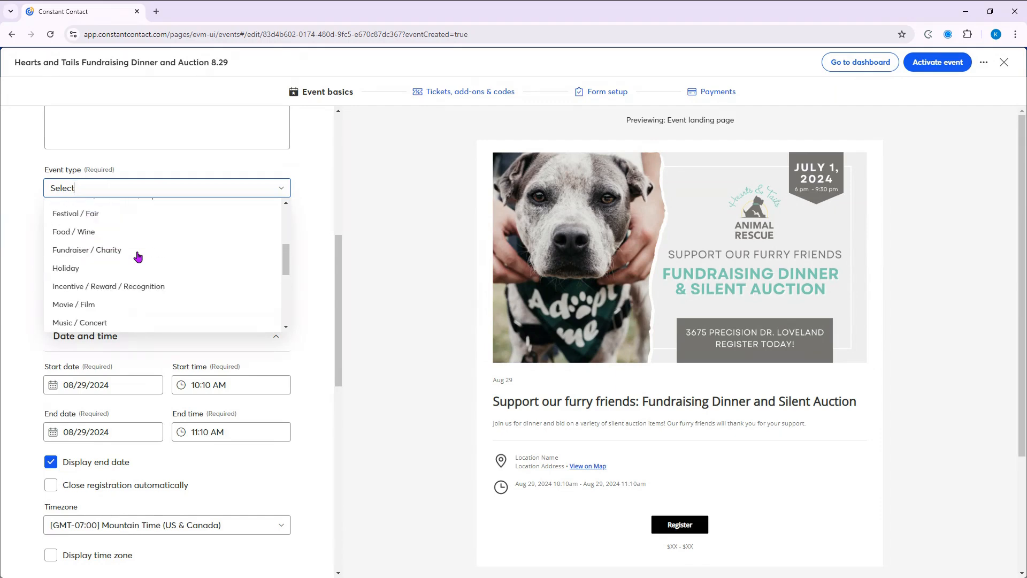
{"action": "left_click", "coordinate": [112, 260]}
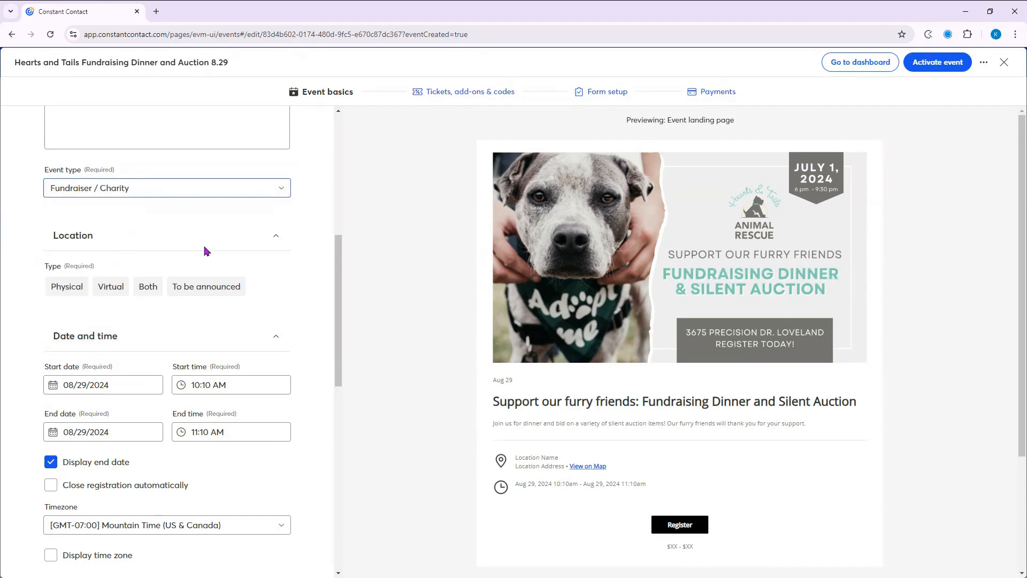
Set the event's location type to Physical and fill in the venue using the account address.
{"action": "scroll", "coordinate": [206, 252], "scroll_direction": "down", "scroll_amount": 2}
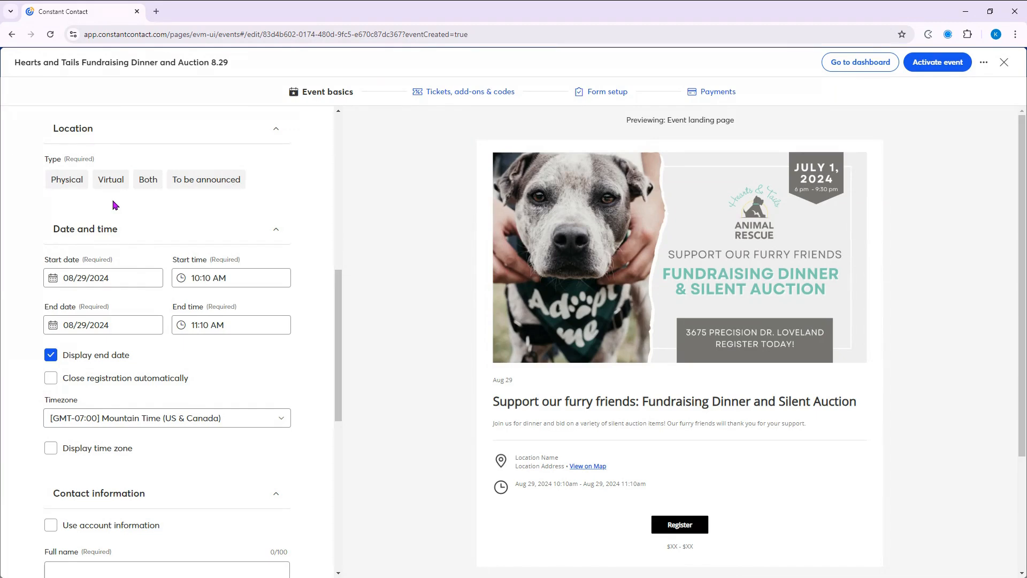
{"action": "left_click", "coordinate": [116, 182]}
{"action": "left_click", "coordinate": [67, 182]}
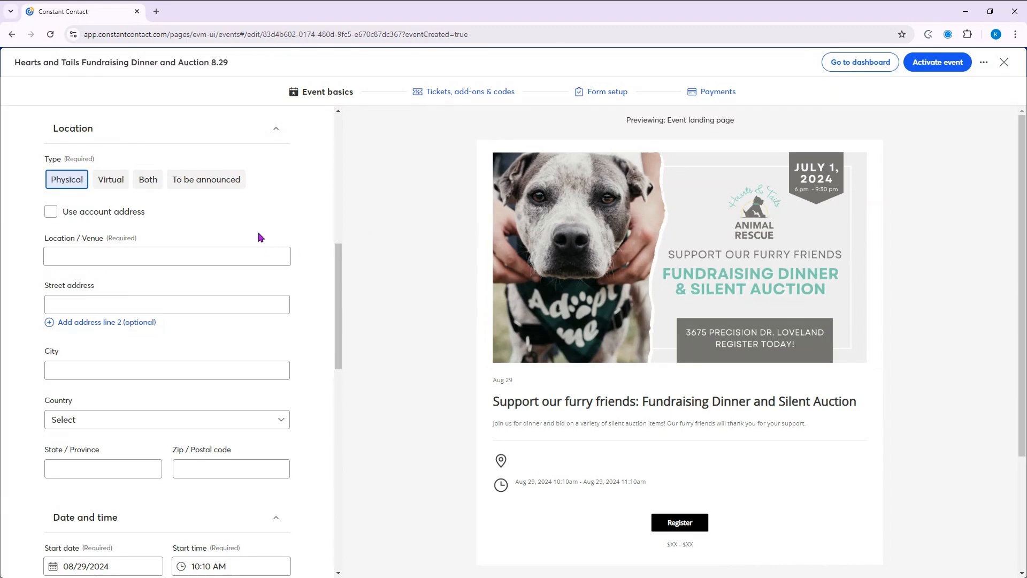
{"action": "left_click", "coordinate": [52, 216]}
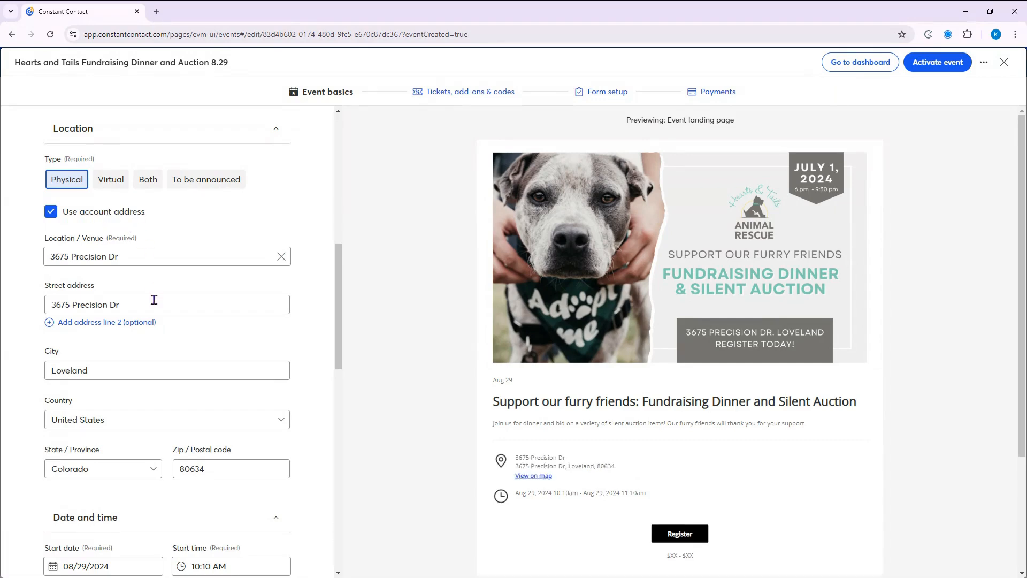
Set the event's start date to 07/01/2025.
{"action": "scroll", "coordinate": [154, 302], "scroll_direction": "down", "scroll_amount": 3}
{"action": "scroll", "coordinate": [155, 310], "scroll_direction": "down", "scroll_amount": 5}
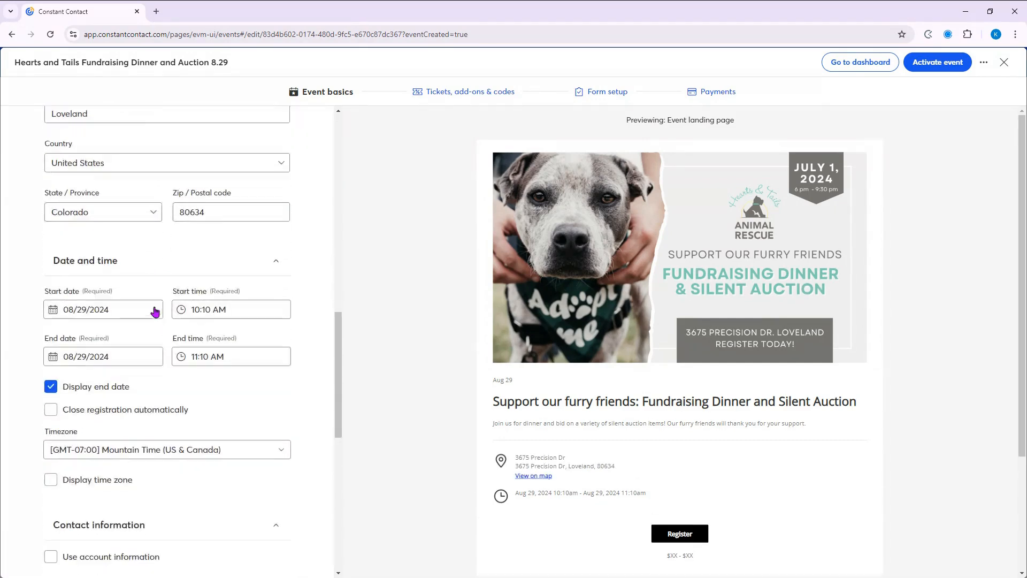
{"action": "scroll", "coordinate": [155, 307], "scroll_direction": "up", "scroll_amount": 1}
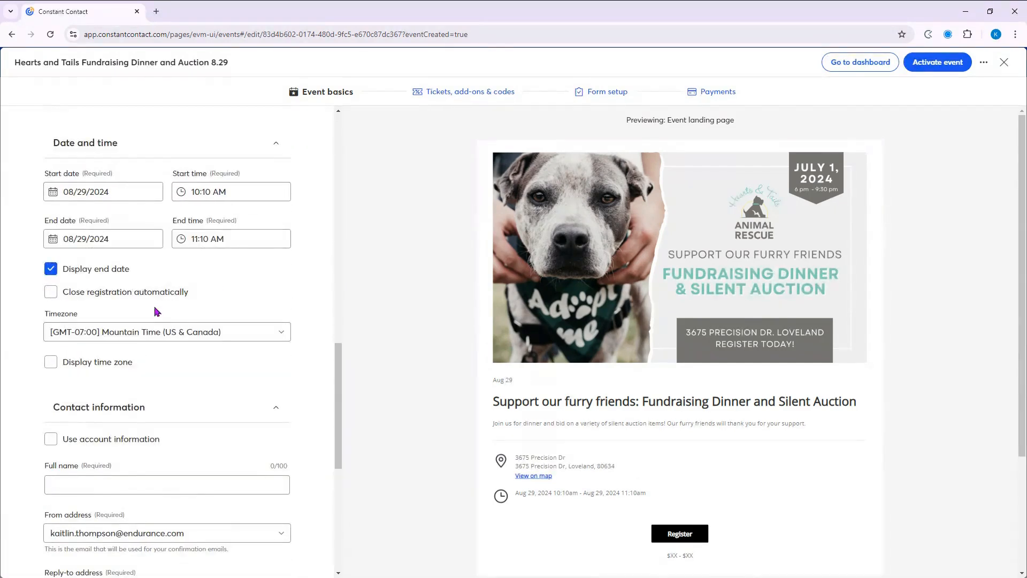
{"action": "left_click", "coordinate": [85, 194]}
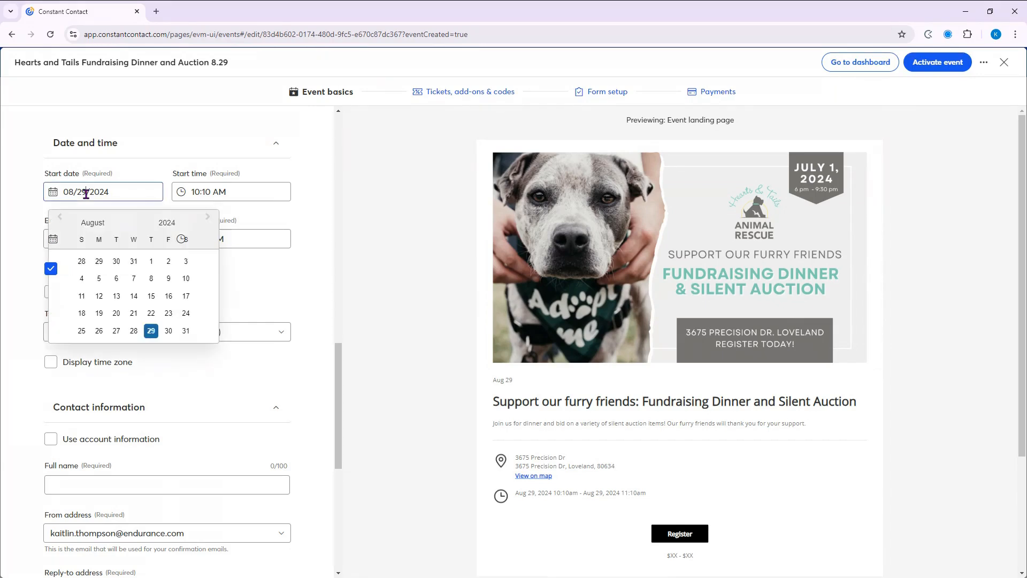
{"action": "left_click", "coordinate": [207, 219]}
{"action": "left_click", "coordinate": [207, 219]}
{"action": "left_click", "coordinate": [209, 220]}
{"action": "left_click", "coordinate": [209, 220]}
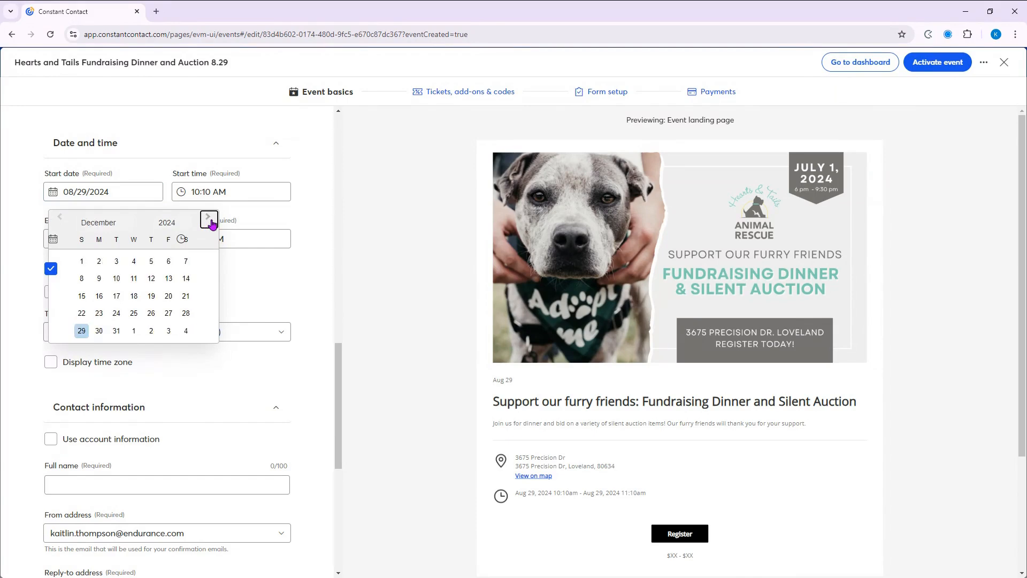
{"action": "left_click", "coordinate": [208, 219]}
{"action": "left_click", "coordinate": [208, 219]}
{"action": "left_click", "coordinate": [208, 219]}
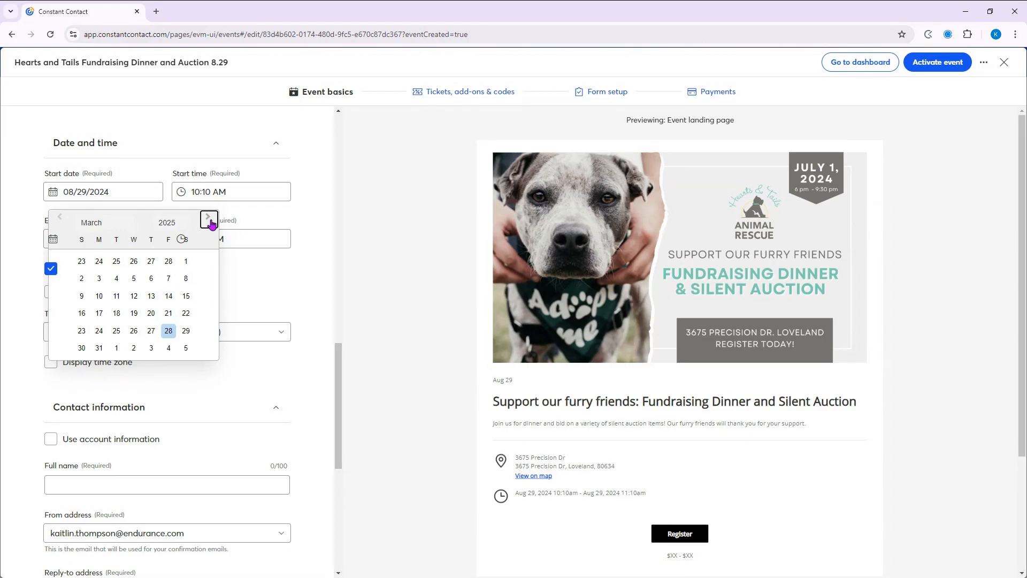
{"action": "left_click", "coordinate": [208, 220]}
{"action": "left_click", "coordinate": [208, 219]}
{"action": "left_click", "coordinate": [209, 219]}
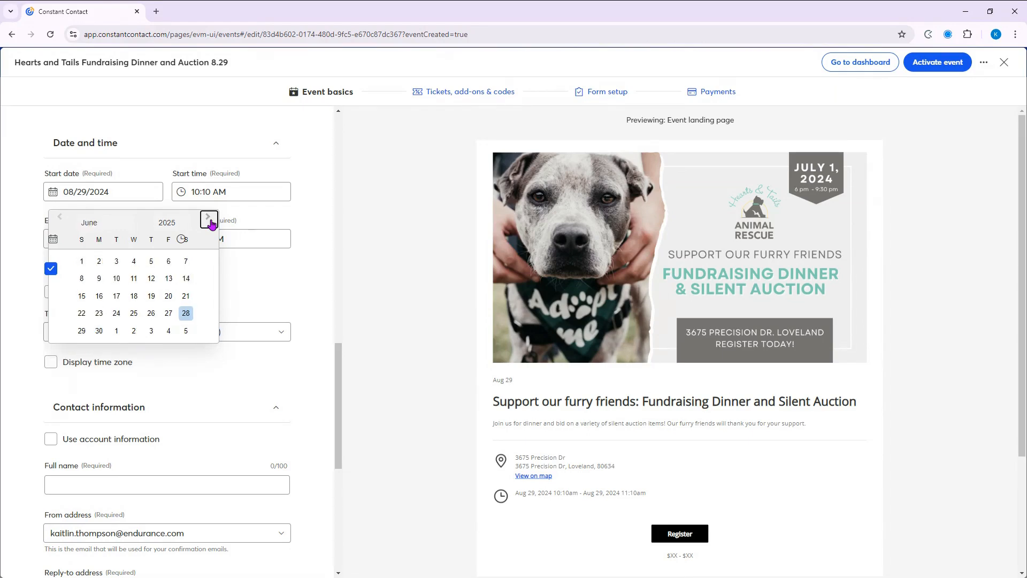
{"action": "left_click", "coordinate": [209, 219]}
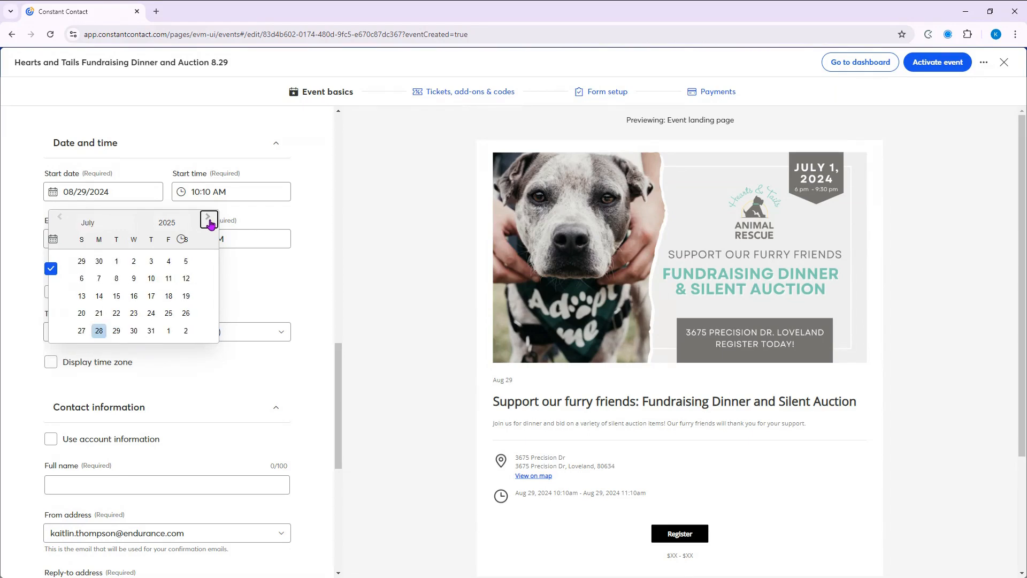
{"action": "left_click", "coordinate": [118, 262]}
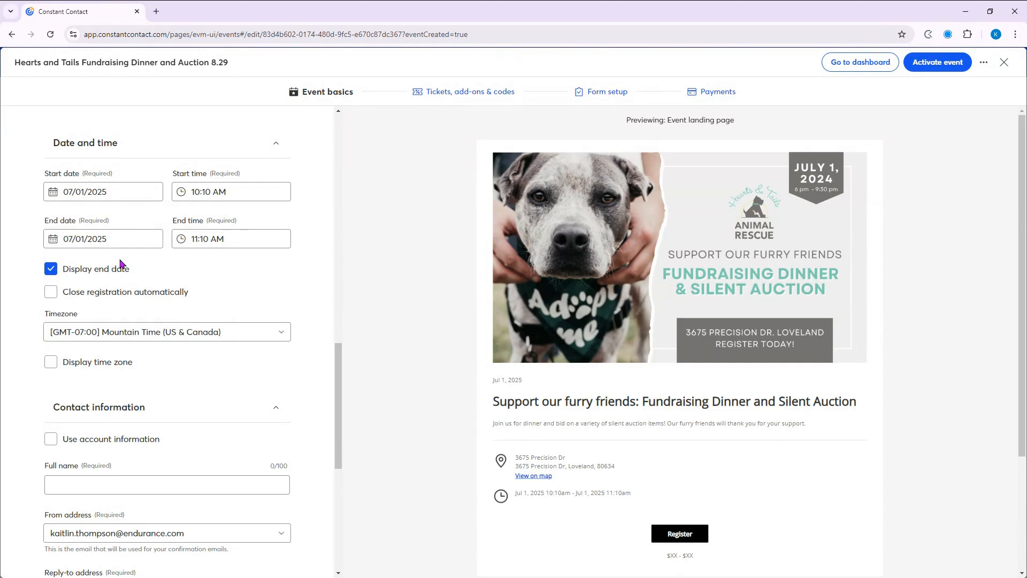
Set the event's start time to 6:00 PM and its end time to 9:30 PM.
{"action": "left_click", "coordinate": [257, 194]}
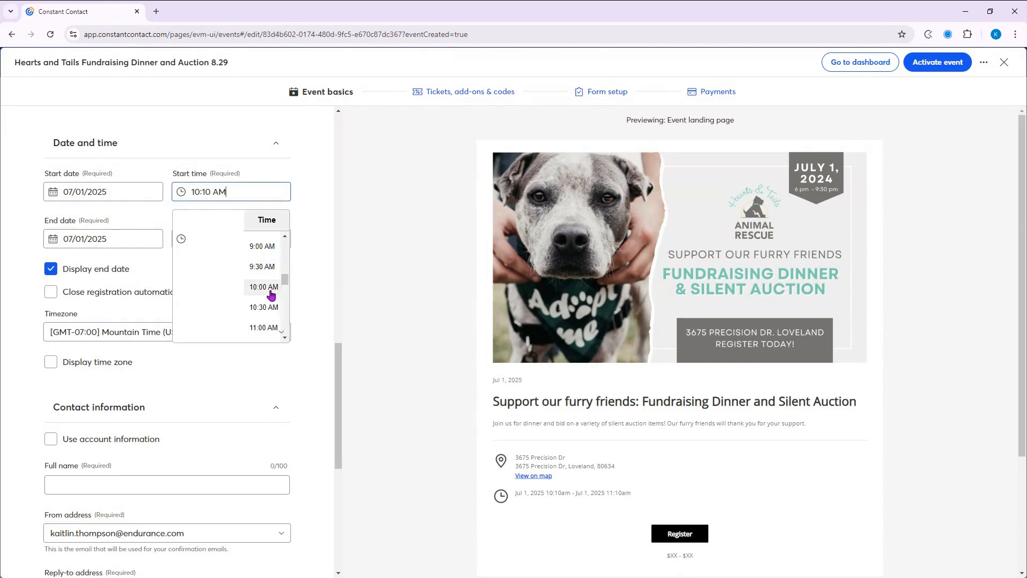
{"action": "scroll", "coordinate": [271, 294], "scroll_direction": "down", "scroll_amount": 5}
{"action": "scroll", "coordinate": [272, 294], "scroll_direction": "down", "scroll_amount": 4}
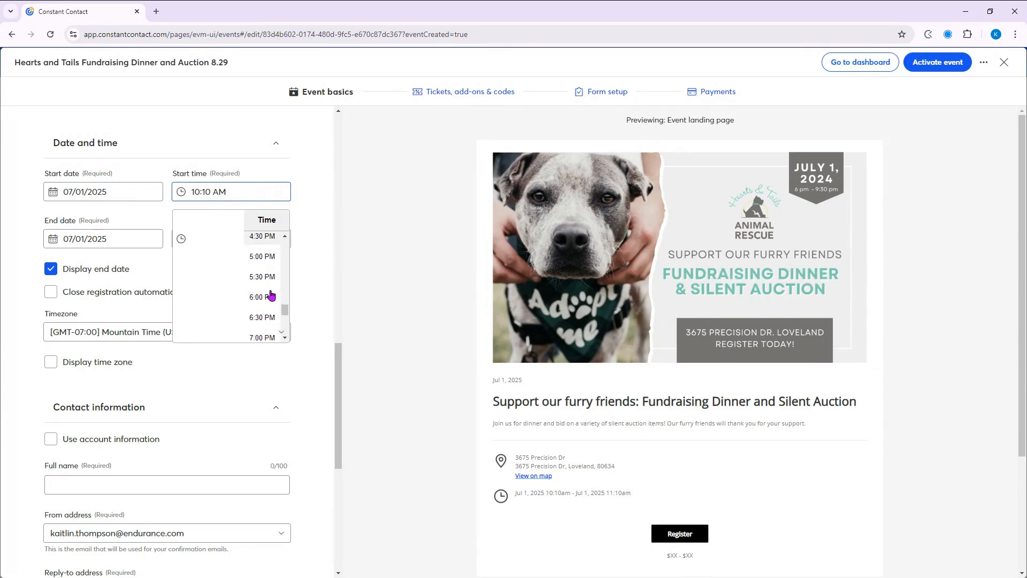
{"action": "left_click", "coordinate": [262, 240]}
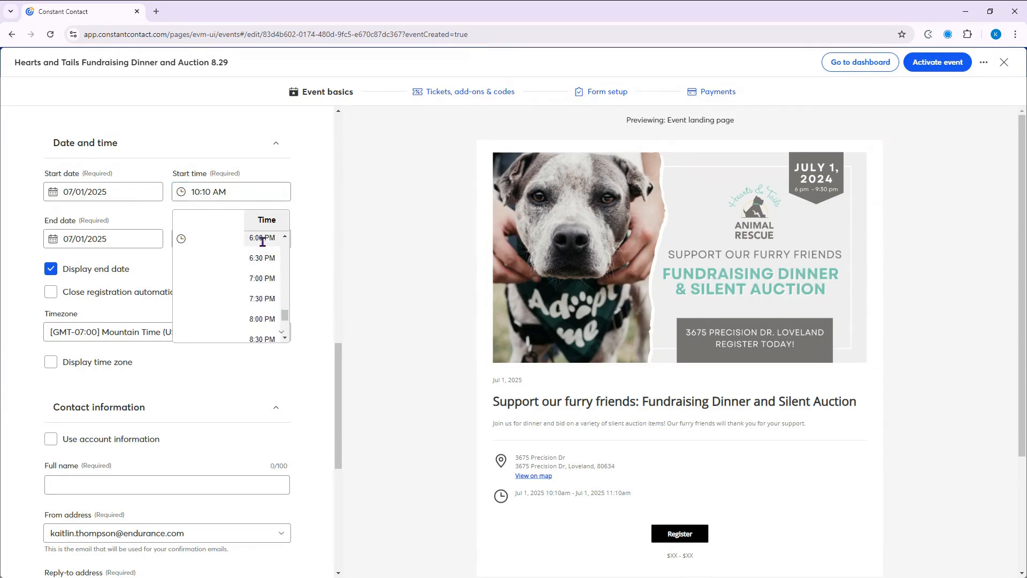
{"action": "left_click", "coordinate": [262, 240]}
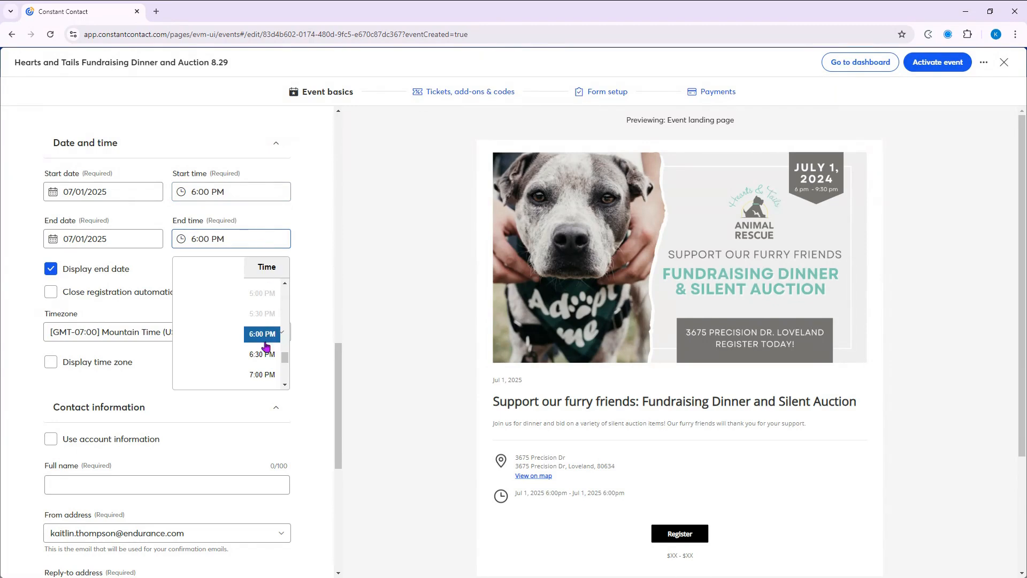
{"action": "scroll", "coordinate": [266, 347], "scroll_direction": "down", "scroll_amount": 3}
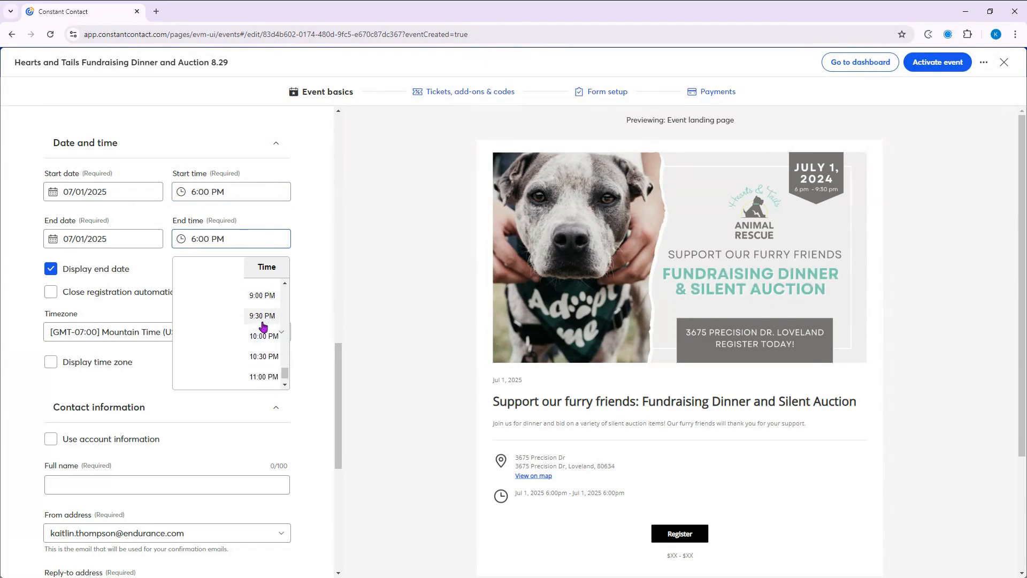
{"action": "left_click", "coordinate": [262, 316]}
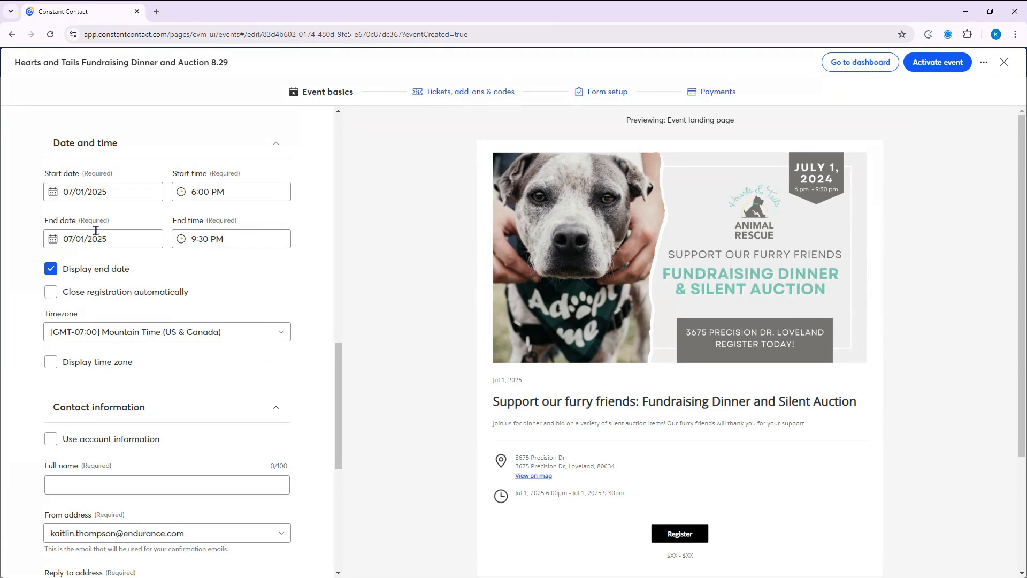
Turn off displaying the end date and have registration close automatically on 06/24/2025.
{"action": "left_click", "coordinate": [53, 272]}
{"action": "left_click", "coordinate": [52, 293]}
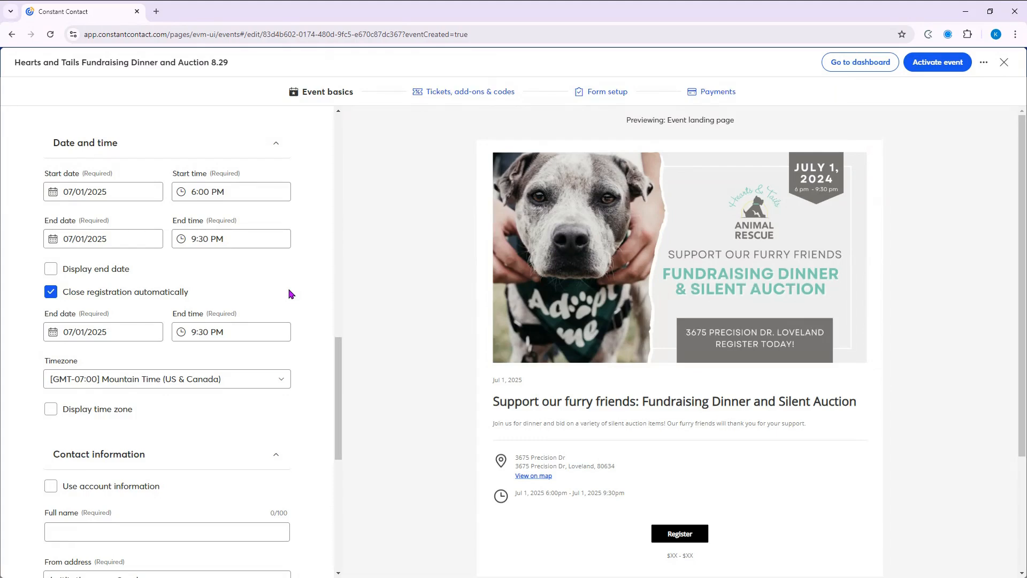
{"action": "left_click", "coordinate": [130, 331]}
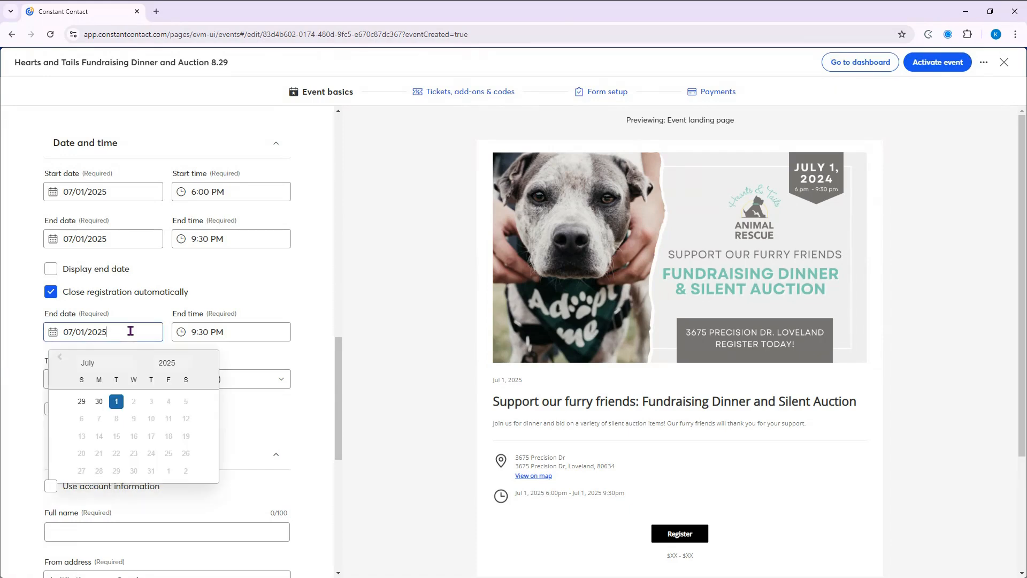
{"action": "left_click", "coordinate": [60, 360]}
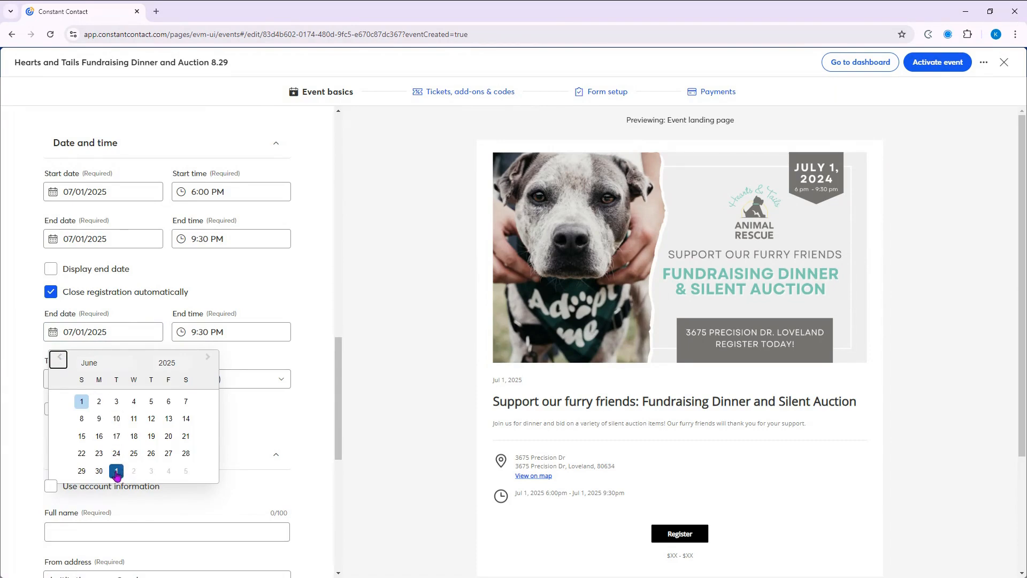
{"action": "left_click", "coordinate": [119, 453]}
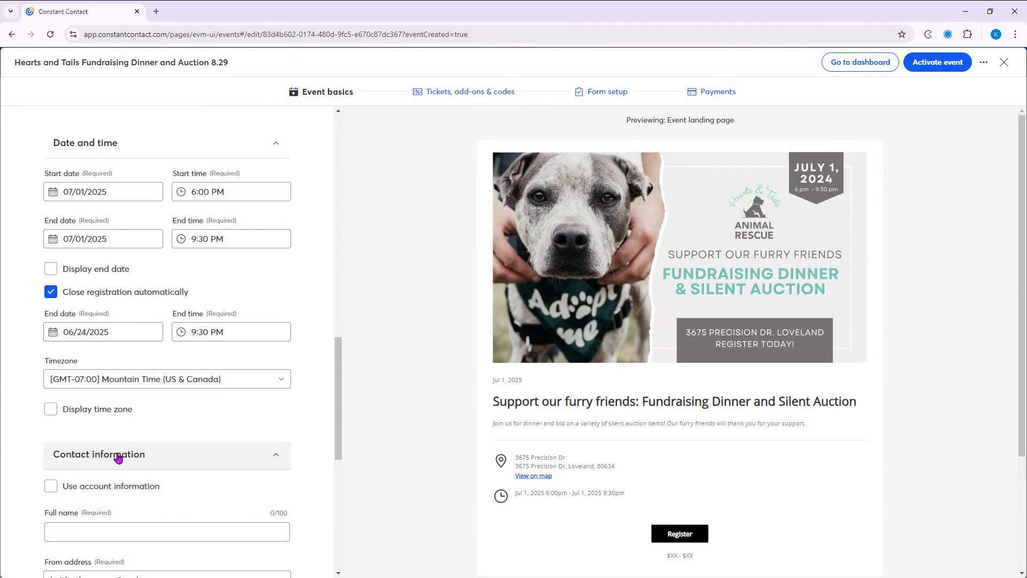
In the contact information, enter the contact's name and choose their Constant Contact email as the from address.
{"action": "scroll", "coordinate": [220, 413], "scroll_direction": "down", "scroll_amount": 3}
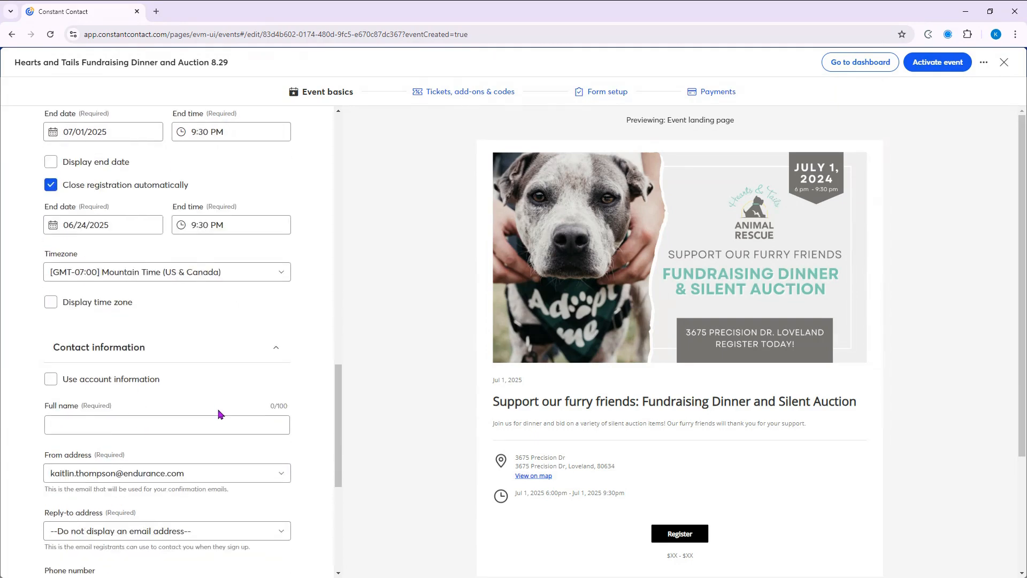
{"action": "scroll", "coordinate": [201, 271], "scroll_direction": "down", "scroll_amount": 2}
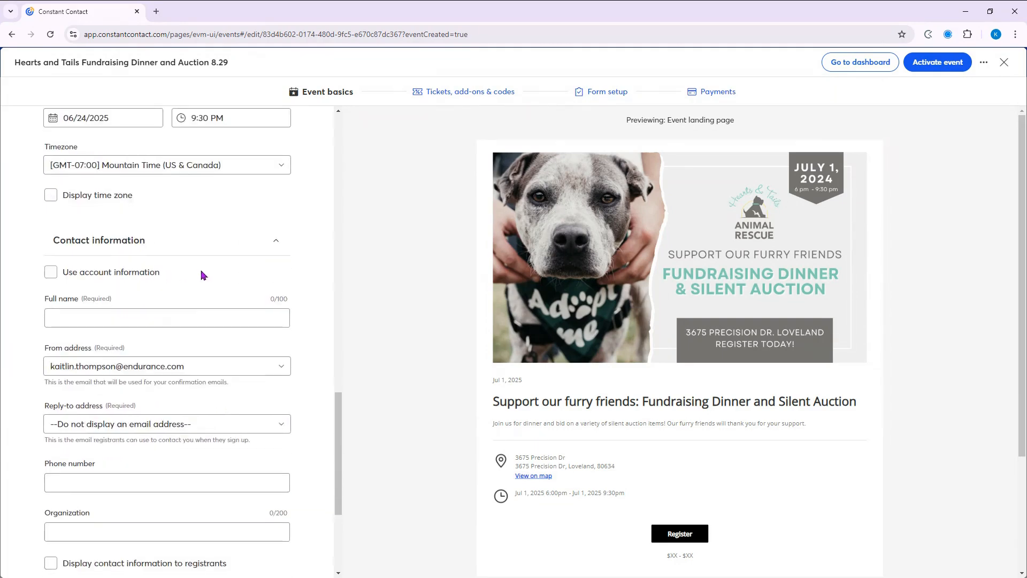
{"action": "scroll", "coordinate": [202, 274], "scroll_direction": "down", "scroll_amount": 1}
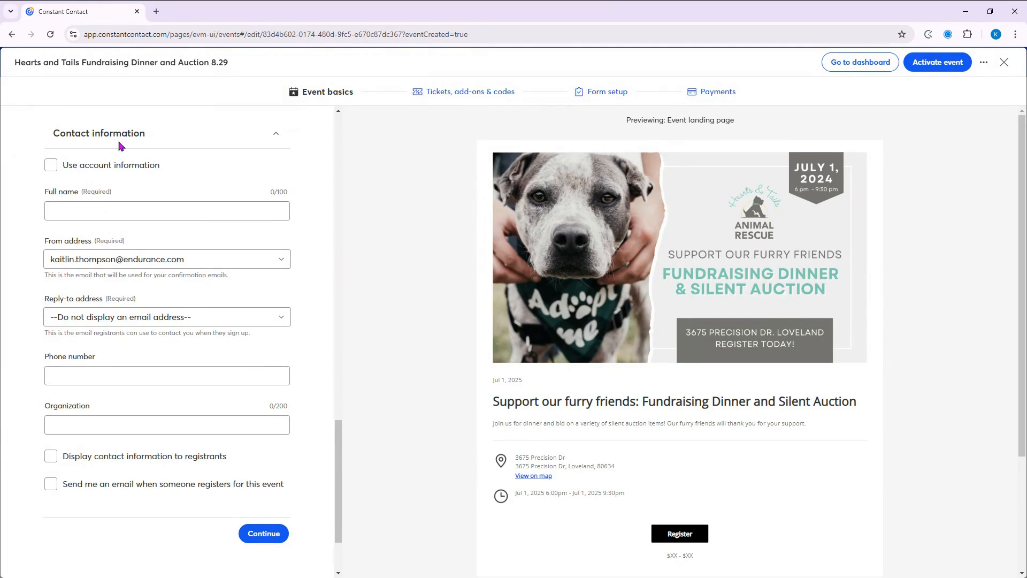
{"action": "left_click", "coordinate": [152, 213]}
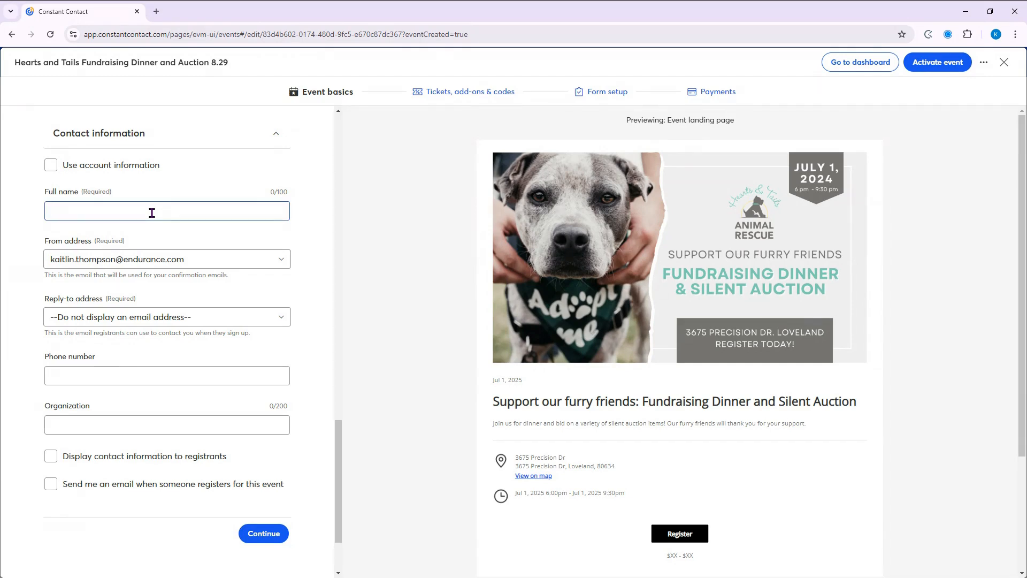
{"action": "type", "text": "Kaitlin"}
{"action": "left_click", "coordinate": [187, 260]}
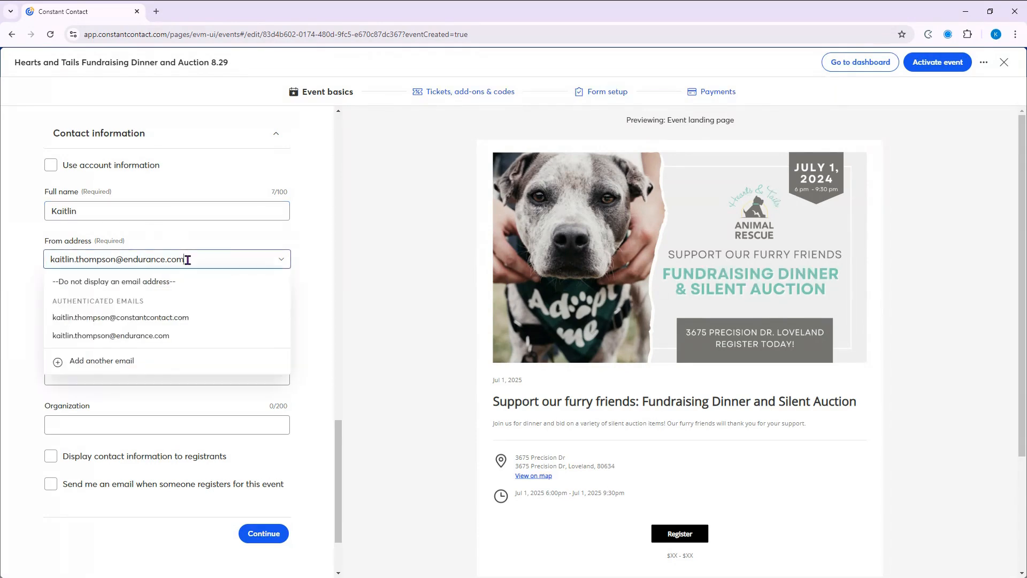
{"action": "left_click", "coordinate": [175, 317]}
Choose the animal rescue's events email as the reply-to address and fill in the contact's phone number.
{"action": "scroll", "coordinate": [209, 308], "scroll_direction": "down", "scroll_amount": 2}
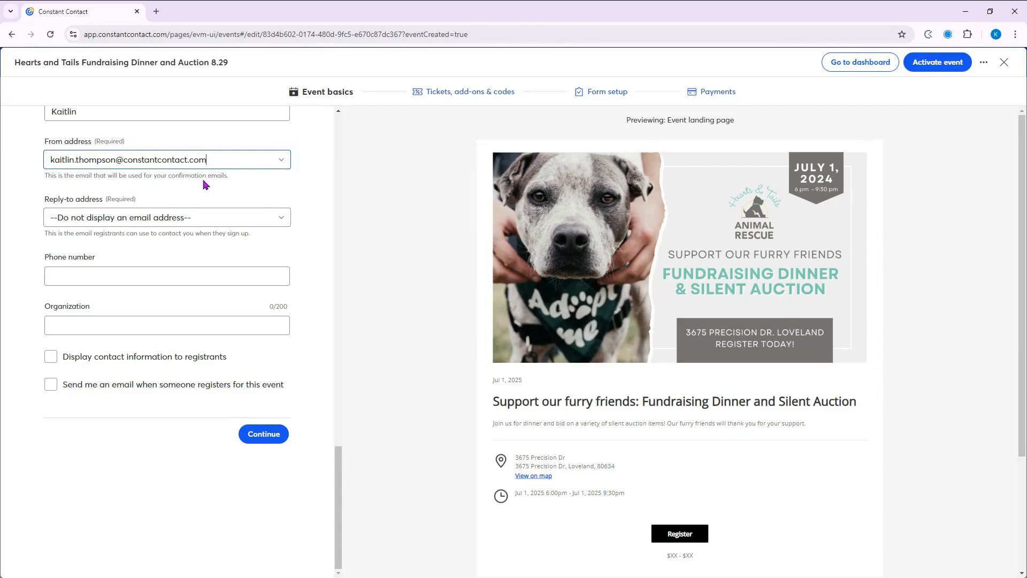
{"action": "left_click", "coordinate": [207, 218]}
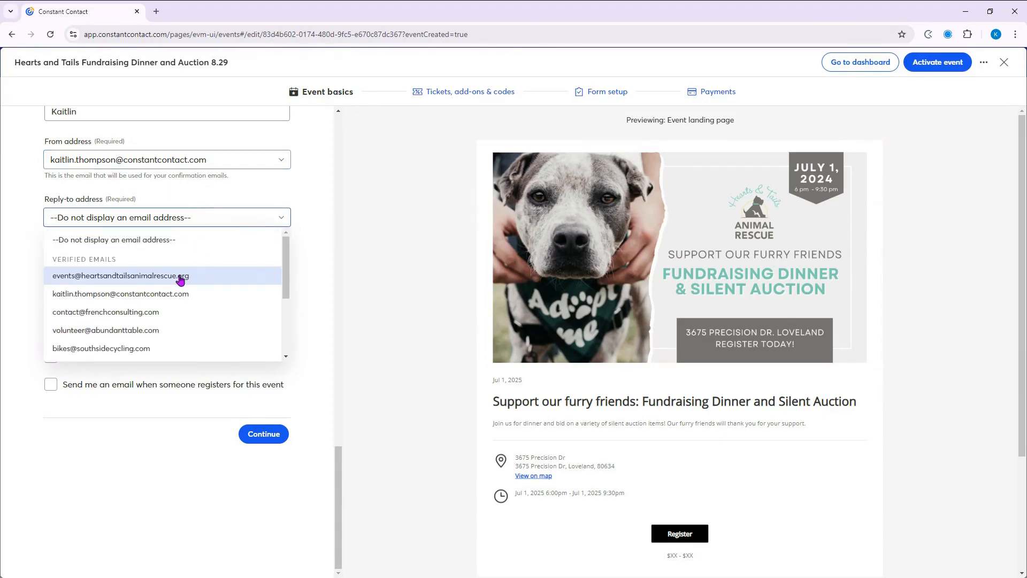
{"action": "left_click", "coordinate": [181, 277]}
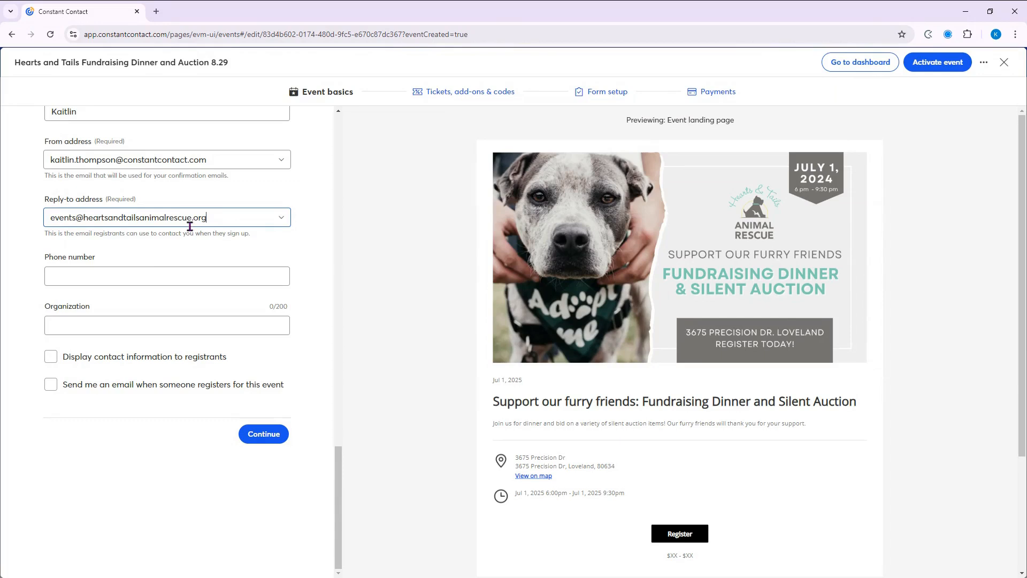
{"action": "left_click", "coordinate": [152, 274]}
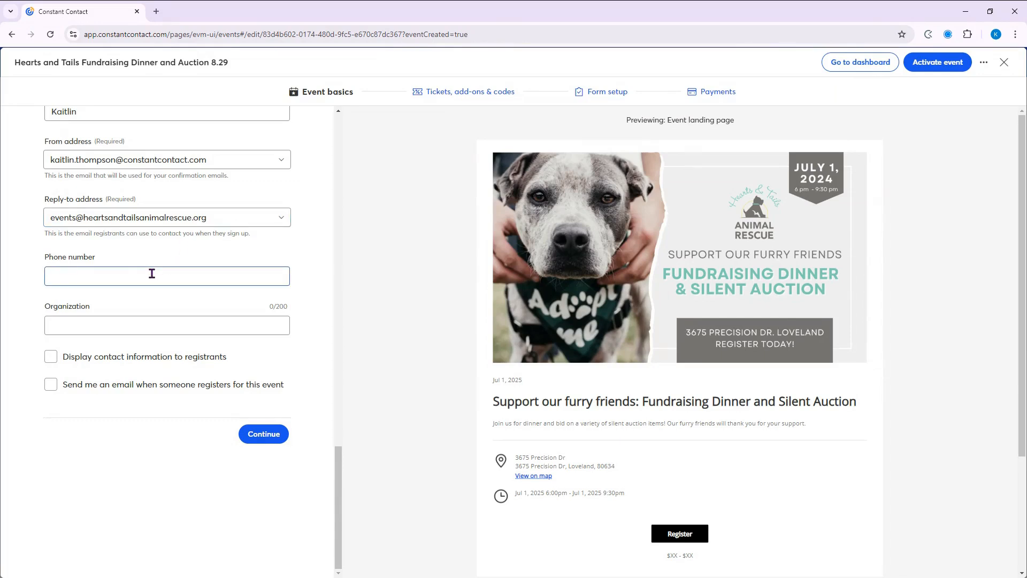
{"action": "type", "text": "11"}
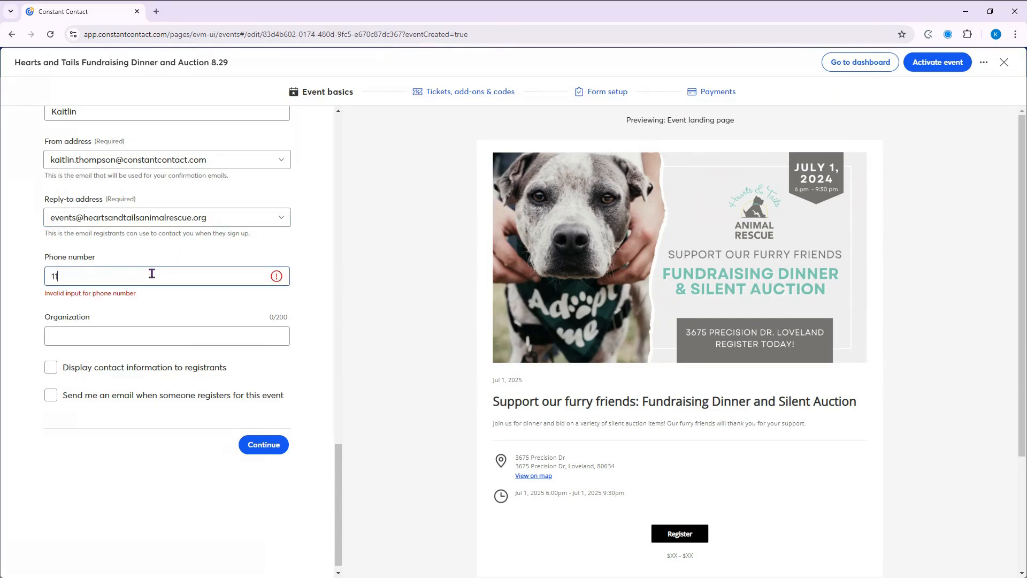
{"action": "type", "text": "11111"}
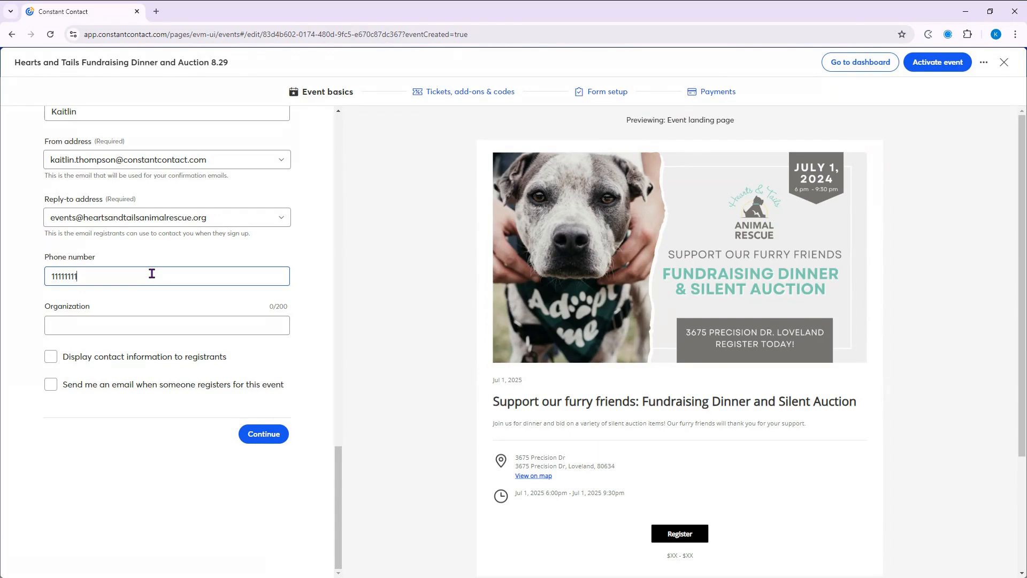
{"action": "type", "text": "111"}
Set the organization to "Hearts and Tails Animal Rescue" and enable displaying contact information to registrants and email notification of new registrations.
{"action": "left_click", "coordinate": [181, 323]}
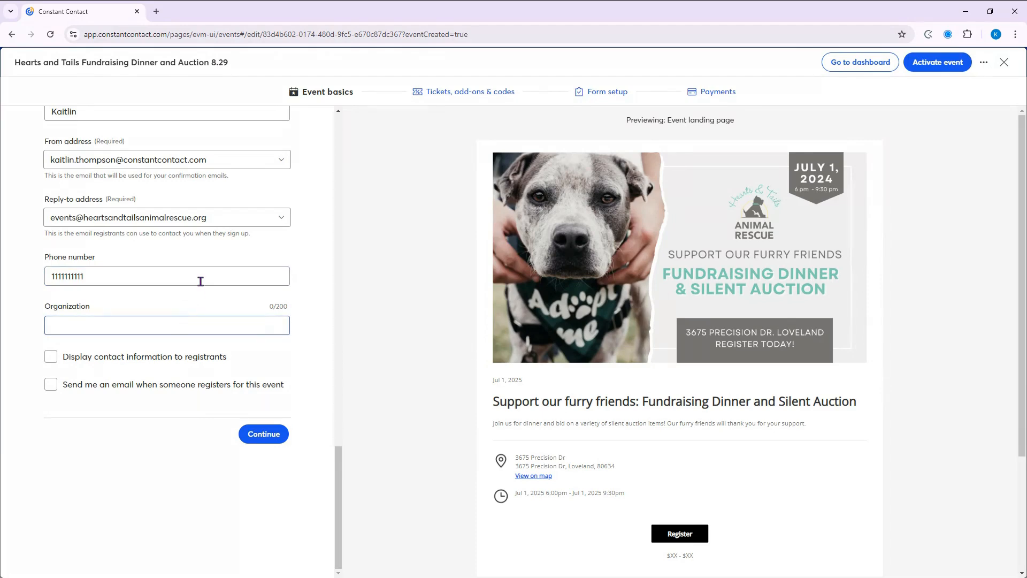
{"action": "type", "text": "Hearts and Tails Animal Rescue"}
{"action": "left_click", "coordinate": [51, 358]}
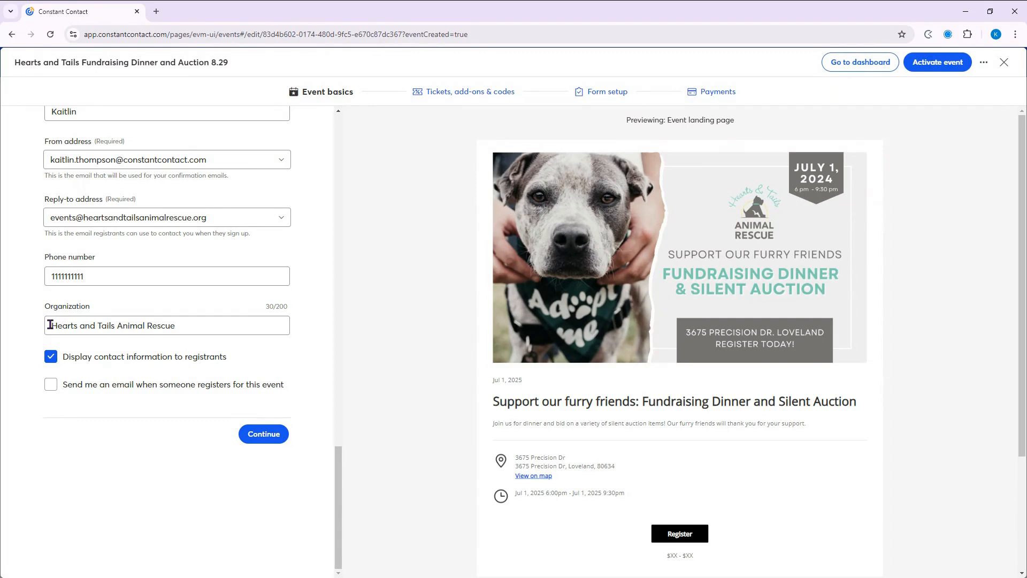
{"action": "left_click", "coordinate": [51, 387]}
Continue from the event basics to the tickets, add-ons and codes setup.
{"action": "scroll", "coordinate": [264, 355], "scroll_direction": "up", "scroll_amount": 1}
{"action": "scroll", "coordinate": [224, 342], "scroll_direction": "up", "scroll_amount": 1}
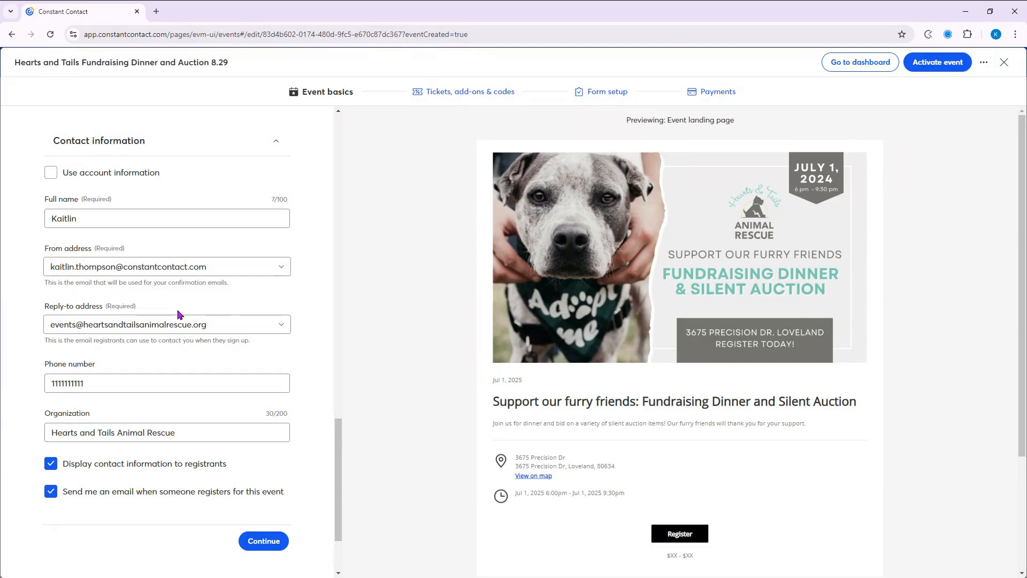
{"action": "scroll", "coordinate": [181, 315], "scroll_direction": "down", "scroll_amount": 1}
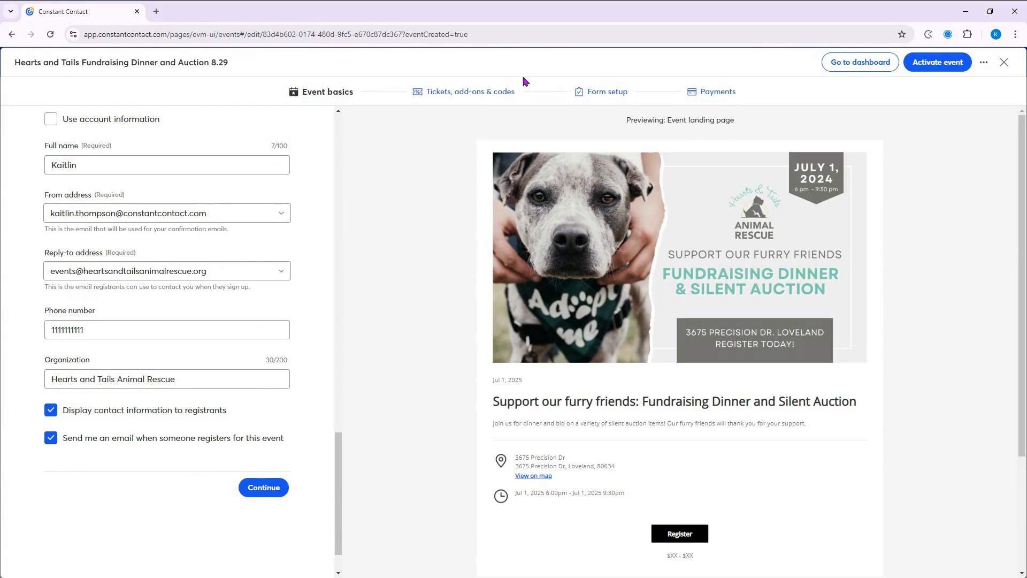
{"action": "left_click", "coordinate": [254, 498]}
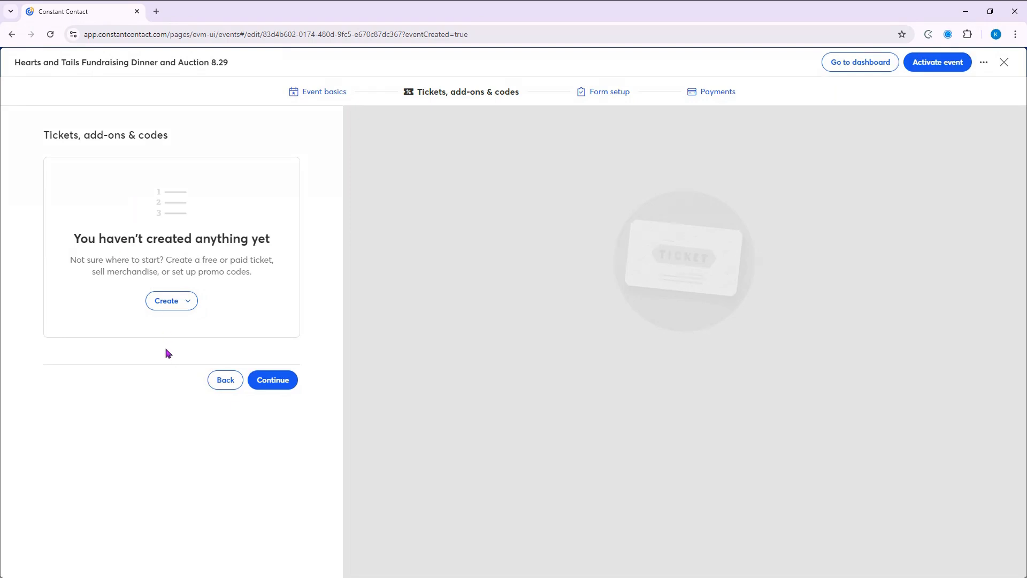
Start a ticket named "General Admission" with the description "This option will get you in the door for access to the silent auction and light refreshments".
{"action": "left_click", "coordinate": [175, 310]}
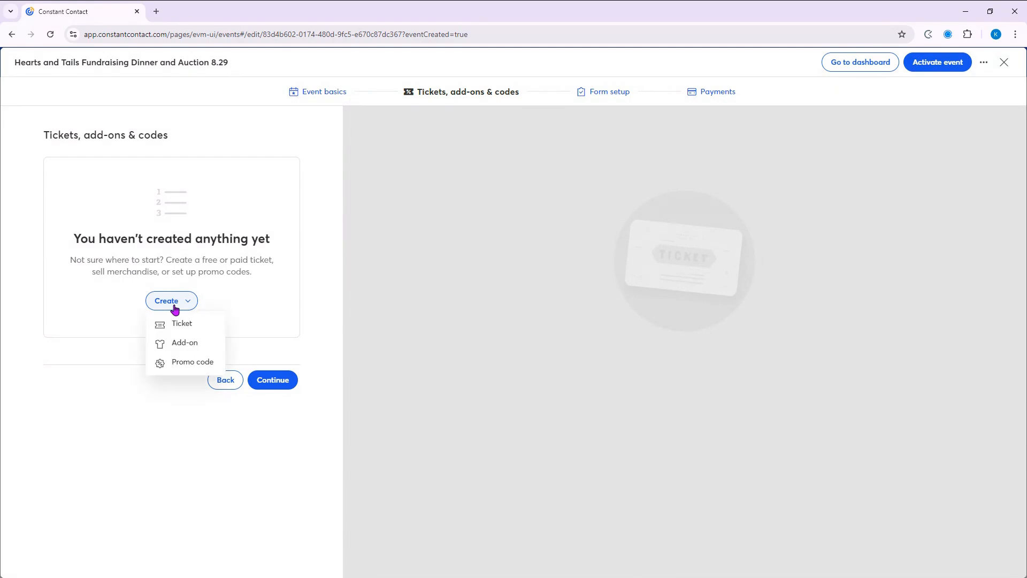
{"action": "left_click", "coordinate": [205, 331]}
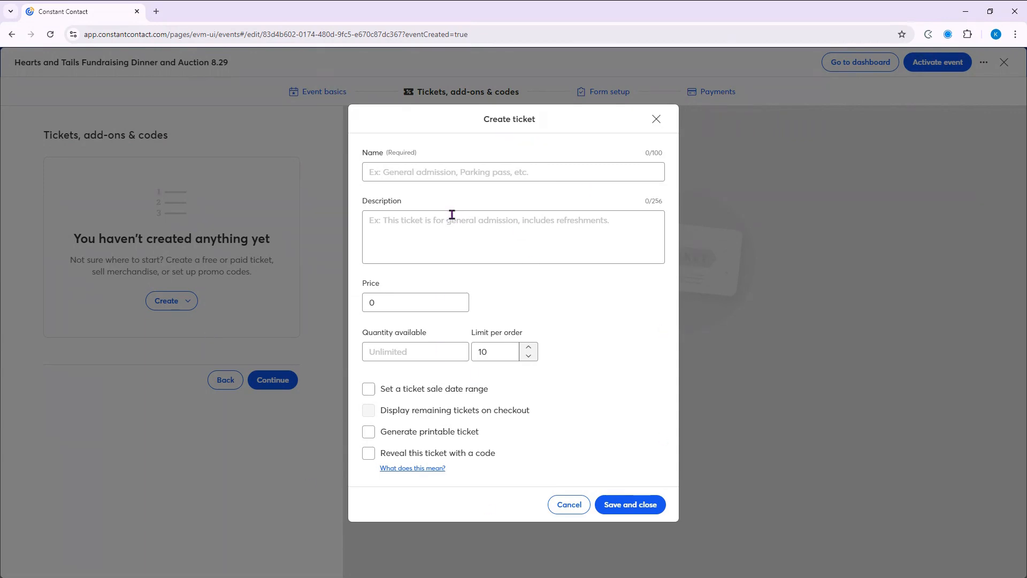
{"action": "left_click", "coordinate": [449, 174]}
{"action": "type", "text": "G"}
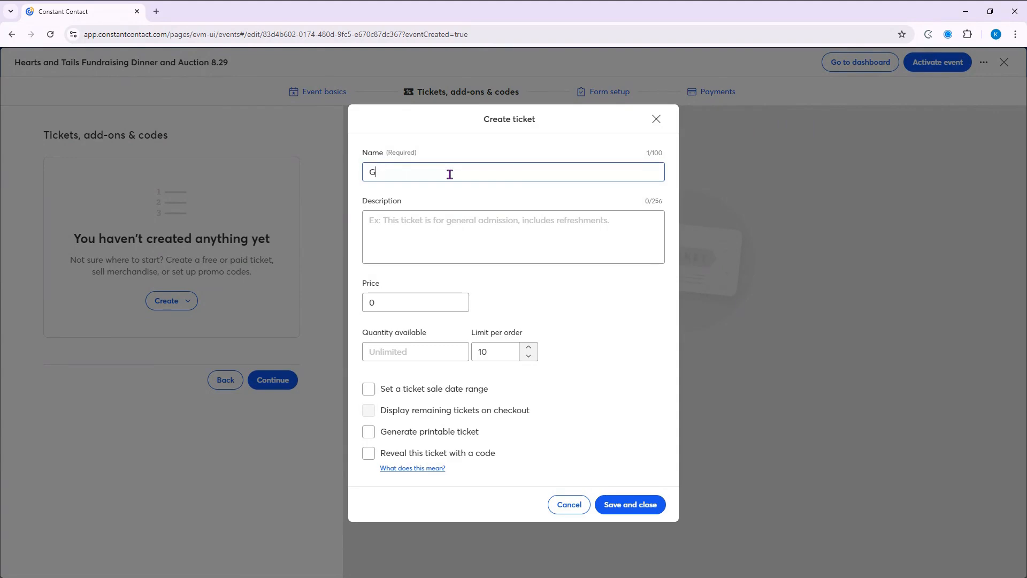
{"action": "type", "text": "eneral Admission"}
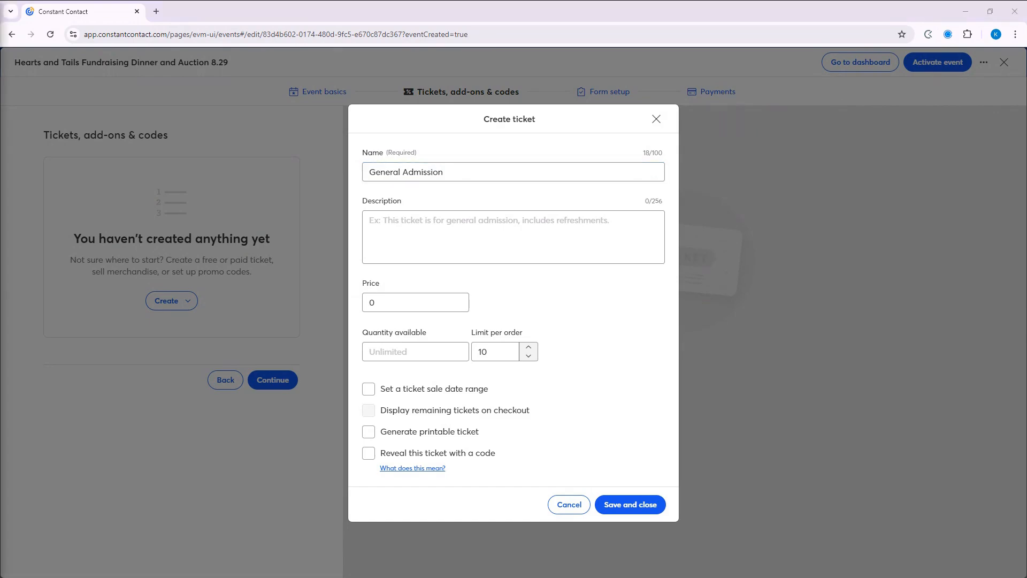
{"action": "left_click", "coordinate": [445, 223]}
{"action": "type", "text": "This option will get you in the door for access to the silent auction and light refreshments"}
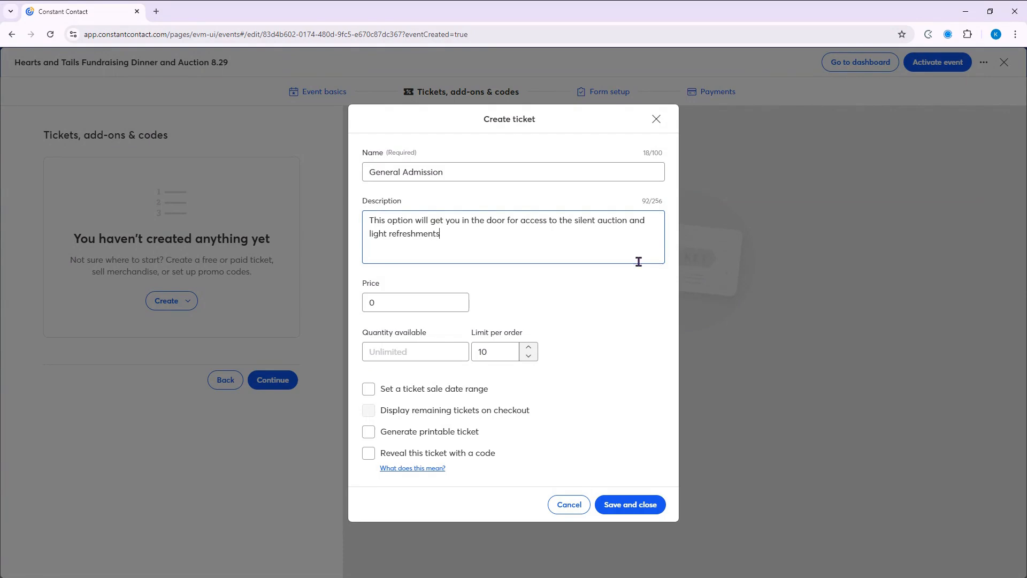
Set the General Admission ticket's price to 50 and its available quantity to 100.
{"action": "left_click", "coordinate": [418, 298]}
{"action": "key", "text": "BackSpace"}
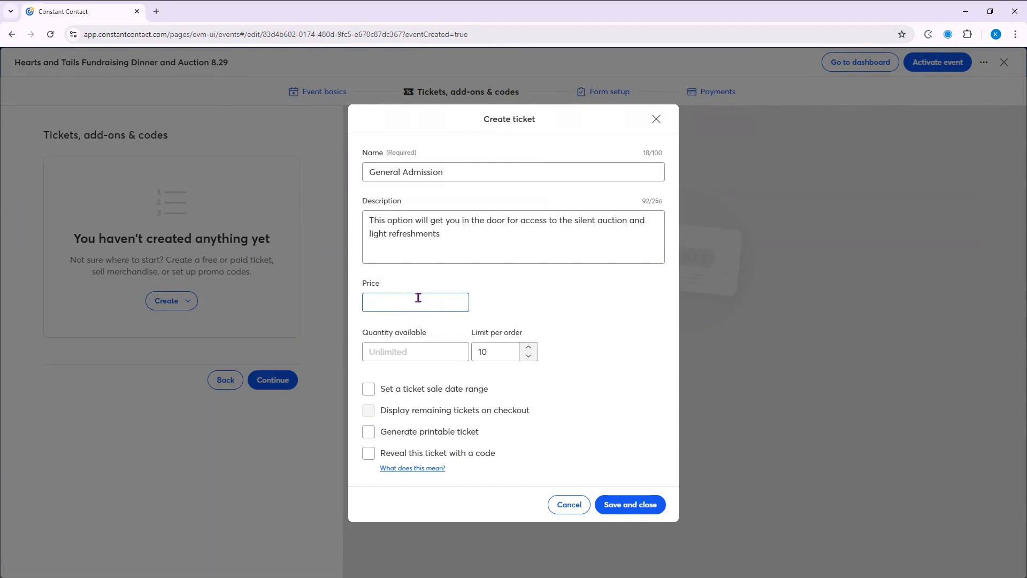
{"action": "type", "text": "50"}
{"action": "left_click", "coordinate": [586, 377]}
{"action": "left_click", "coordinate": [432, 346]}
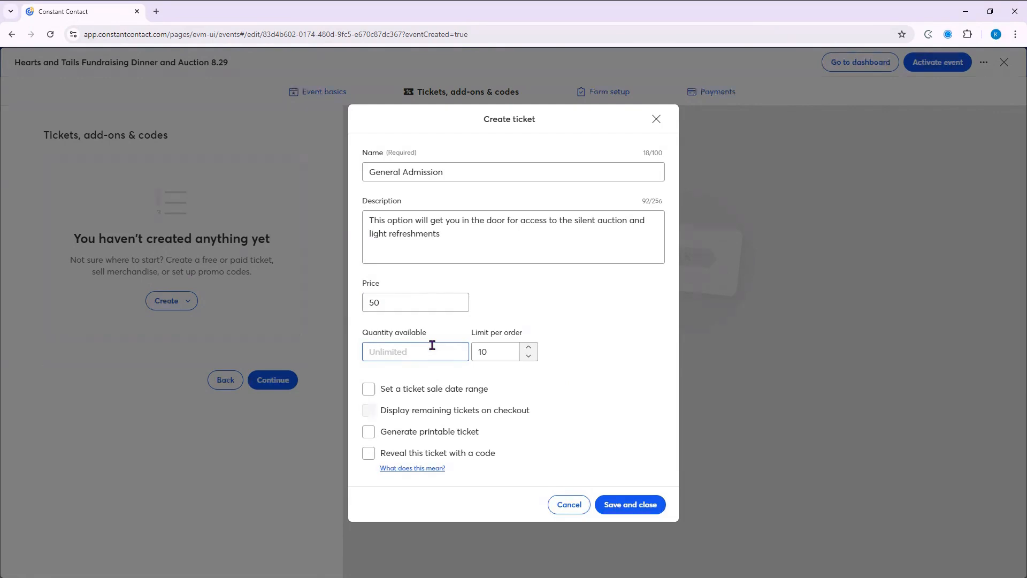
{"action": "type", "text": "100"}
Enable displaying remaining tickets on checkout and generating a printable ticket for General Admission, and save the ticket.
{"action": "left_click", "coordinate": [371, 414]}
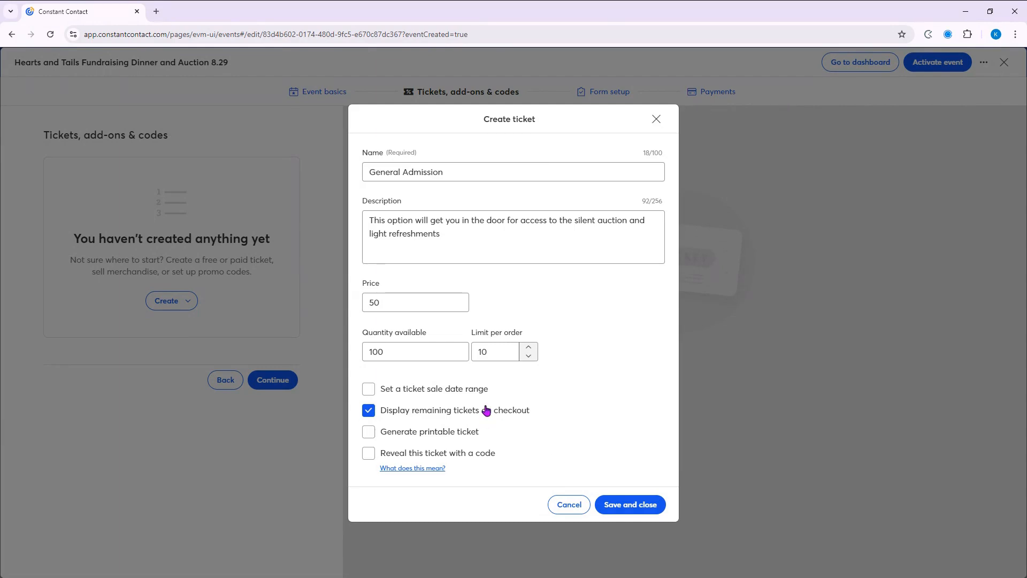
{"action": "left_click", "coordinate": [368, 431]}
{"action": "left_click", "coordinate": [662, 507]}
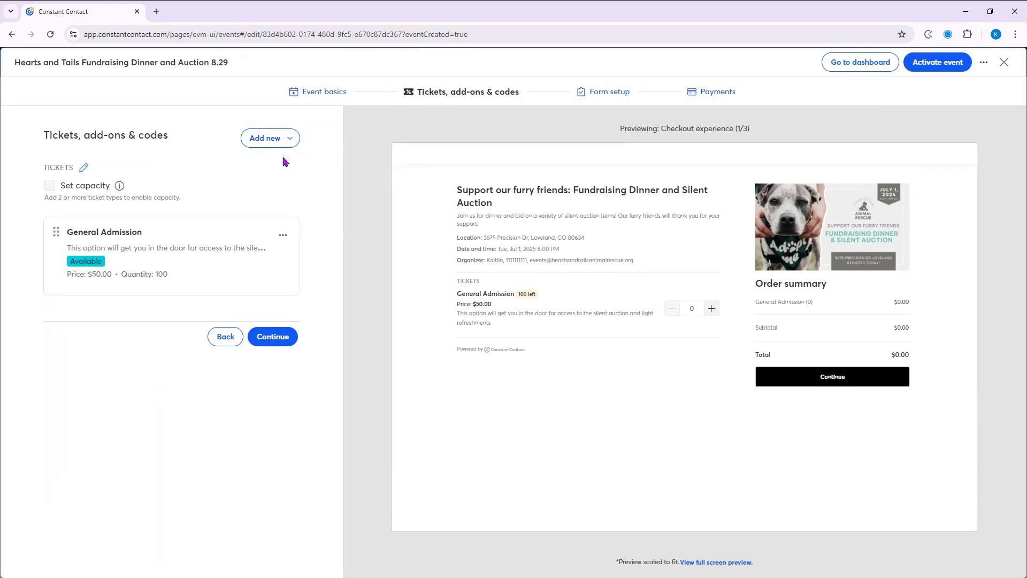
Start a second ticket named "General Admission + Dinner".
{"action": "left_click", "coordinate": [270, 142]}
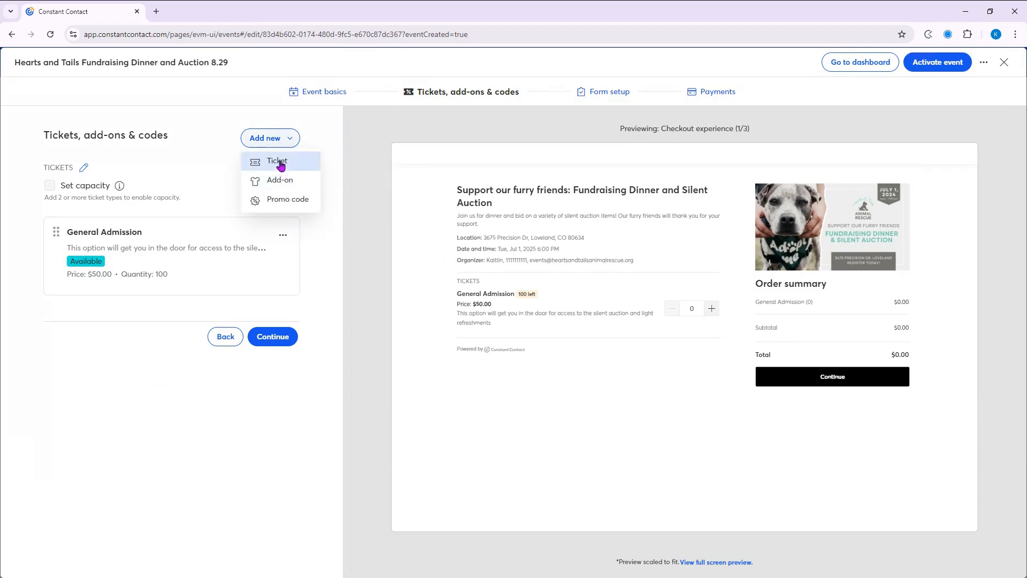
{"action": "left_click", "coordinate": [277, 160]}
{"action": "left_click", "coordinate": [480, 175]}
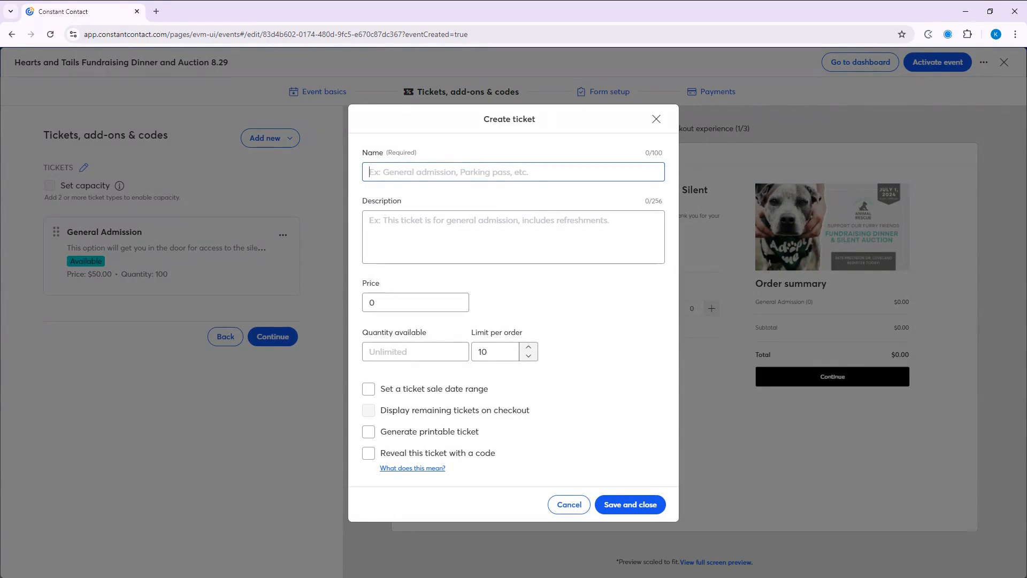
{"action": "key", "text": "alt+Tab"}
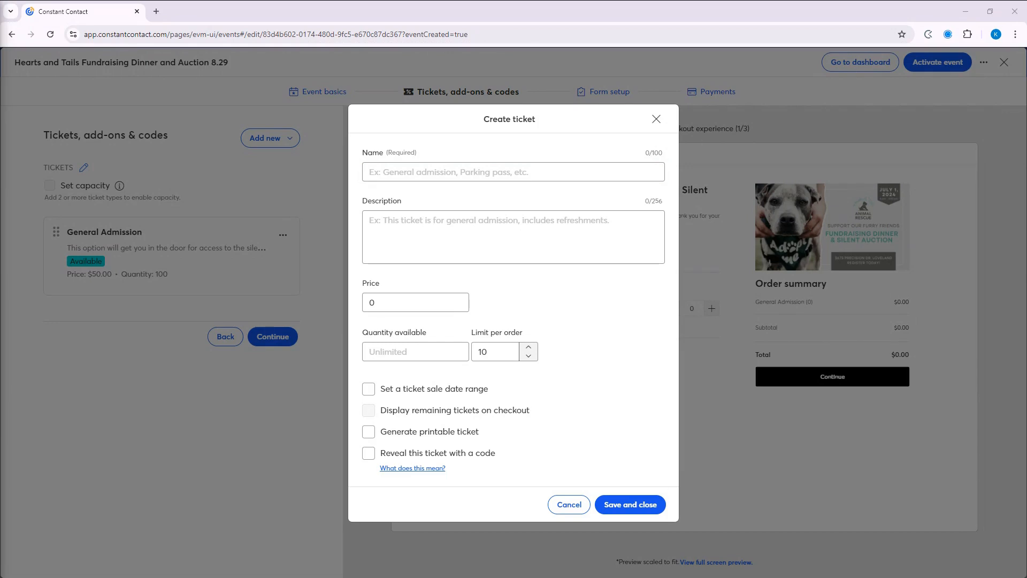
{"action": "left_click", "coordinate": [483, 172]}
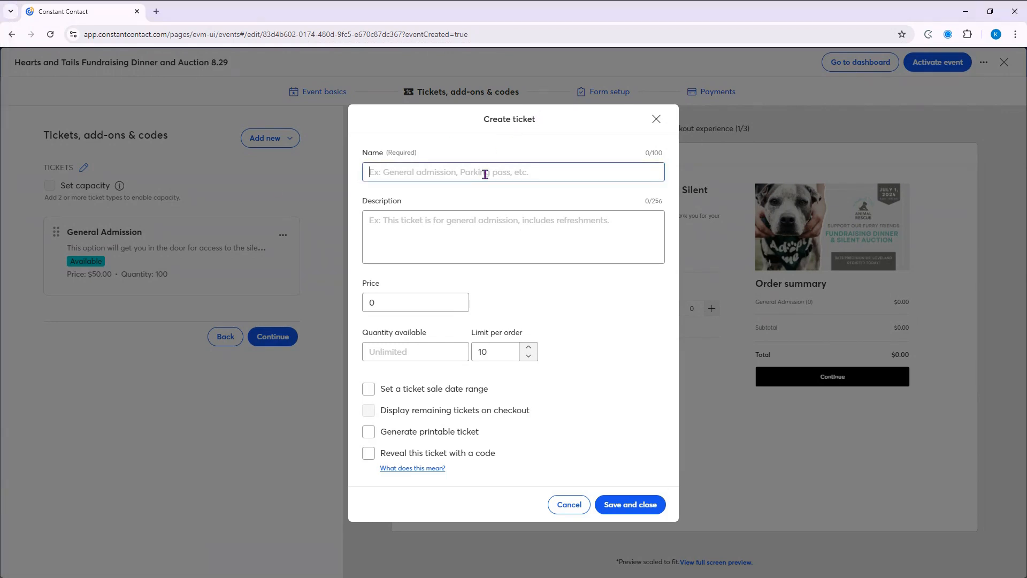
{"action": "type", "text": "General Admission + Dinner"}
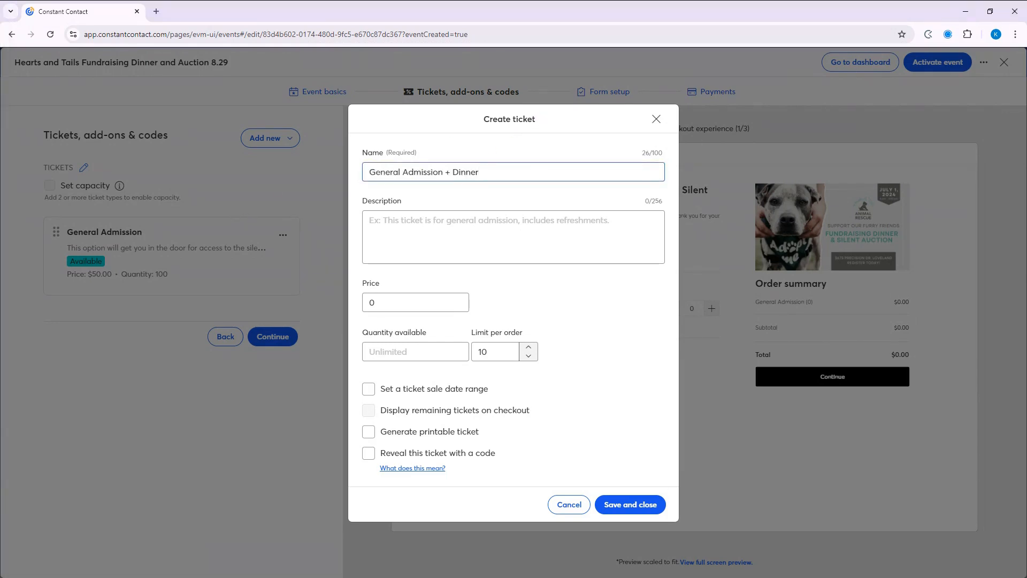
Enter the description "This option will get you in the door for access to the silent auction and you will also be served a full 3 course dinner".
{"action": "key", "text": "alt+Tab"}
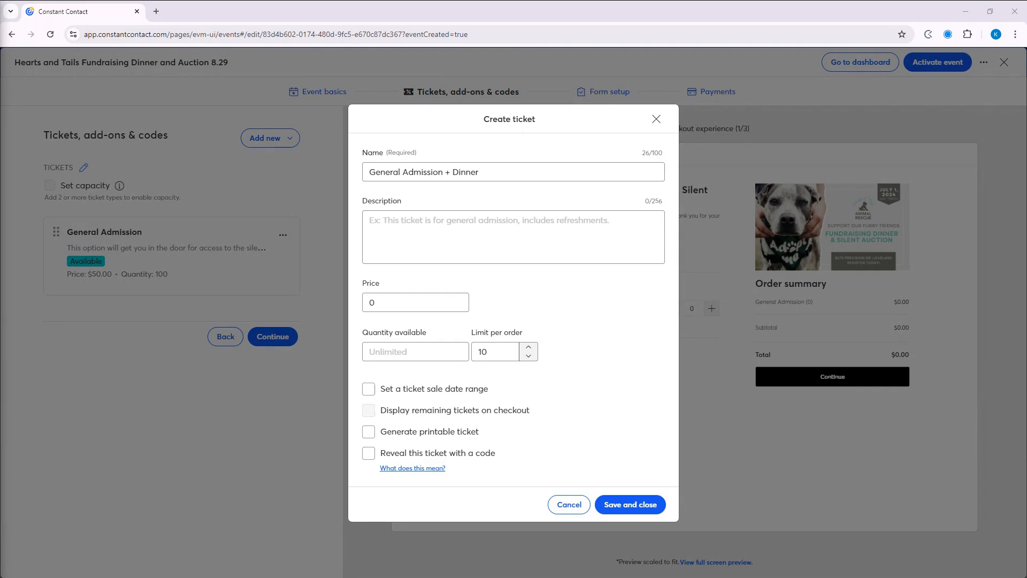
{"action": "left_click", "coordinate": [479, 239]}
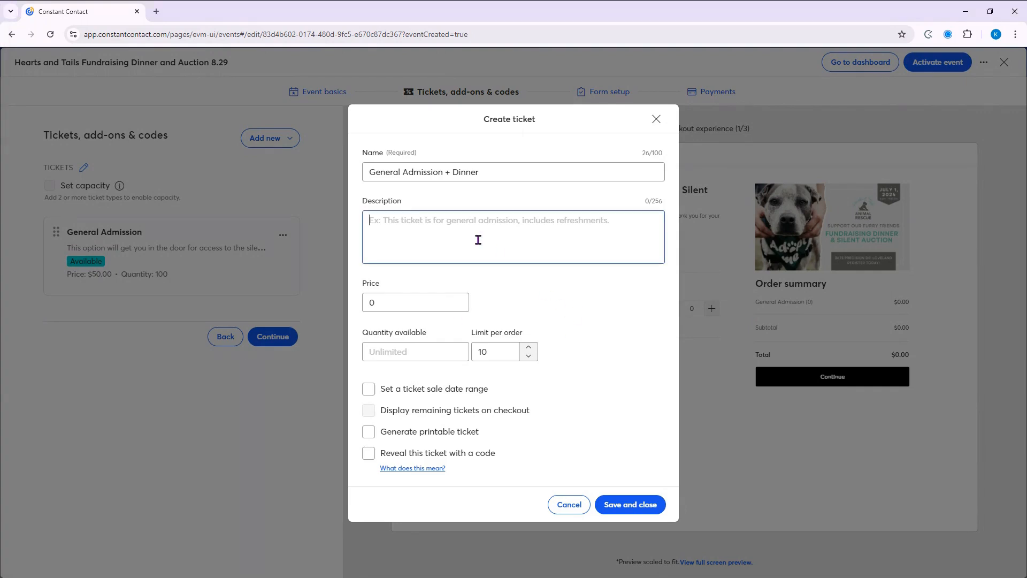
{"action": "type", "text": "This option will get you in the door for access to the silent auction and you will also be served a full 3 course dinner"}
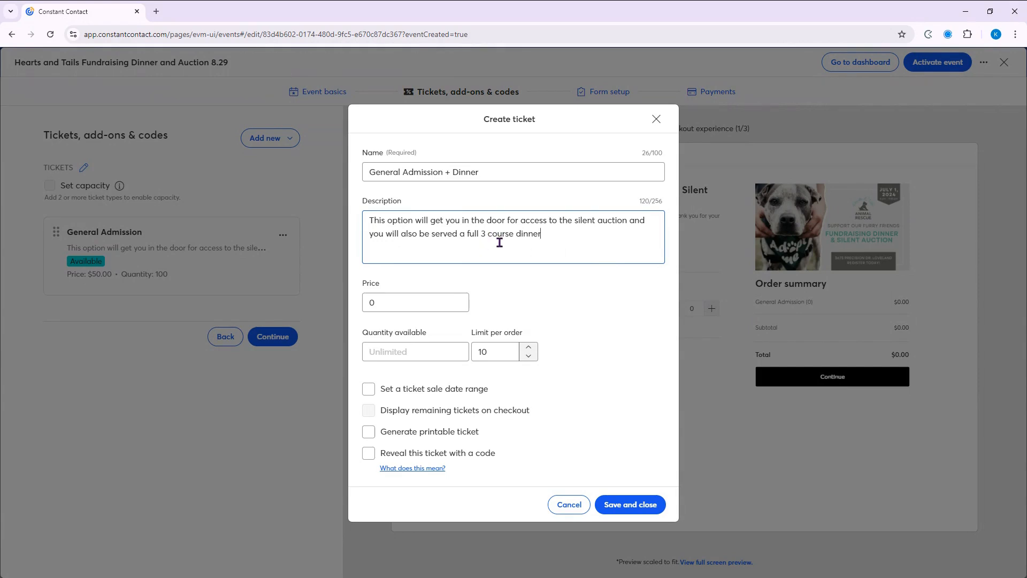
Set the General Admission + Dinner ticket's price to 100 and its available quantity to 100.
{"action": "left_click", "coordinate": [370, 301]}
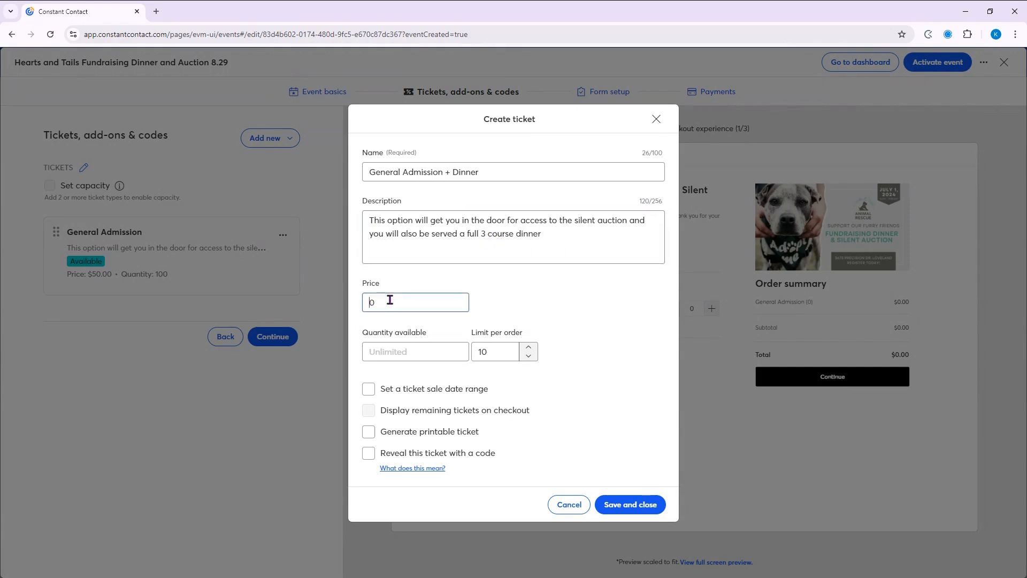
{"action": "type", "text": "100"}
{"action": "left_click", "coordinate": [408, 351]}
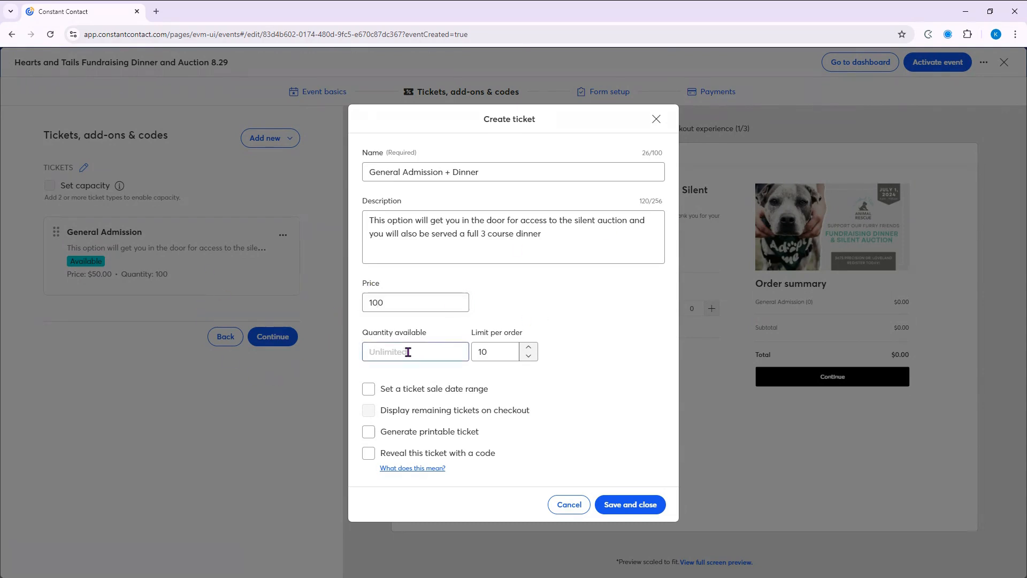
{"action": "type", "text": "100"}
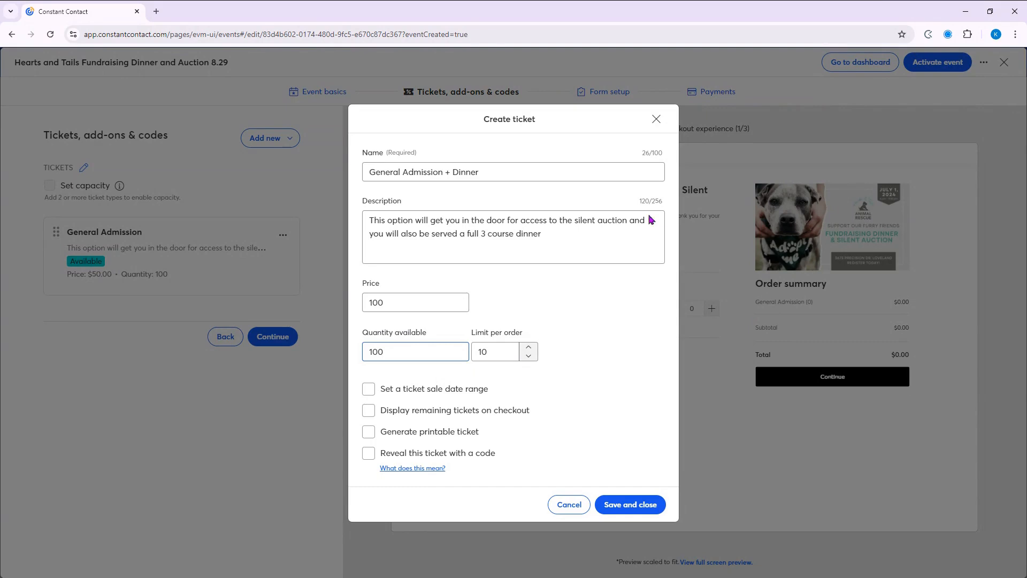
Turn on remaining tickets on checkout and the printable ticket for General Admission + Dinner, and save the ticket.
{"action": "left_click", "coordinate": [372, 413]}
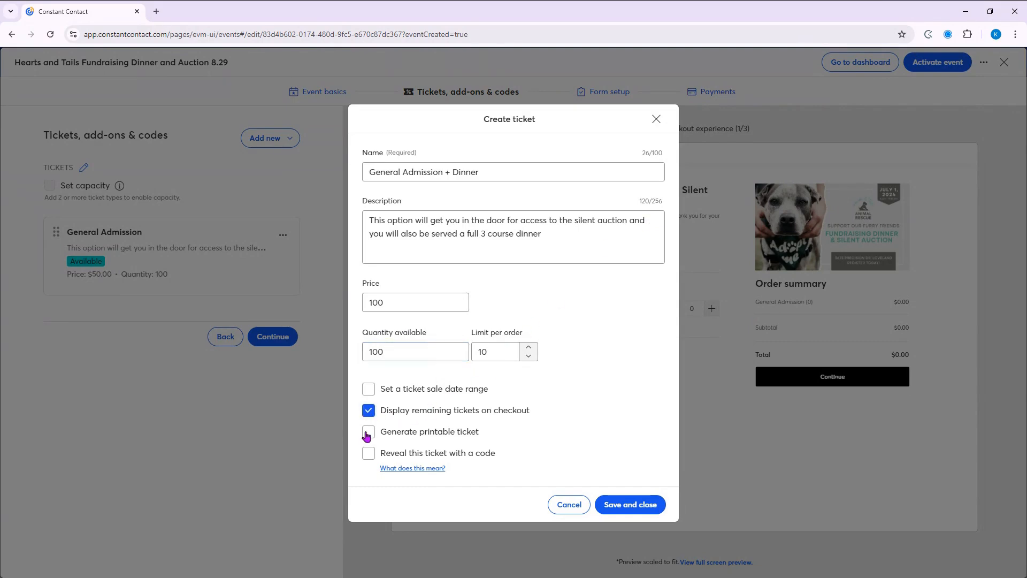
{"action": "left_click", "coordinate": [369, 432]}
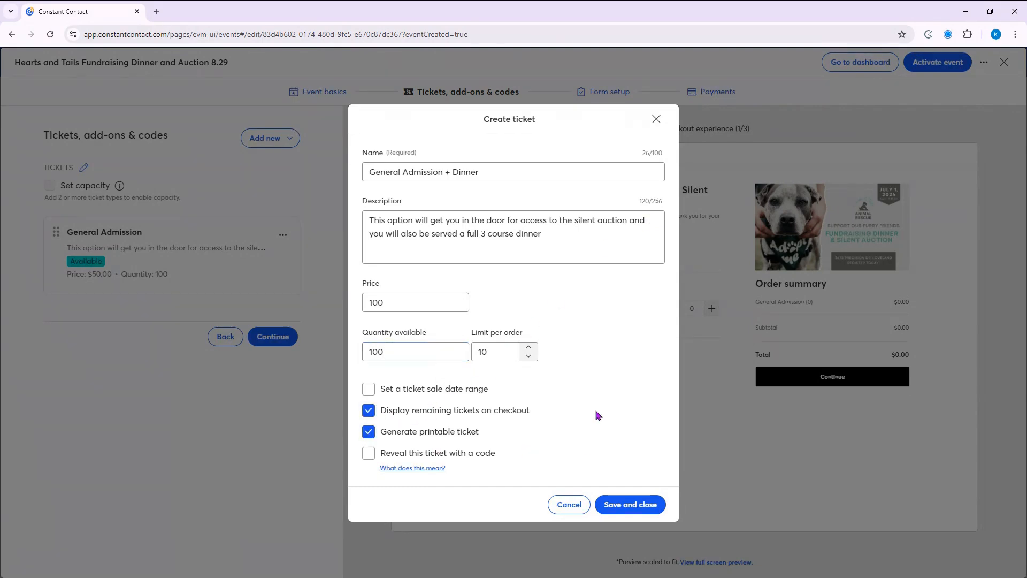
{"action": "left_click", "coordinate": [650, 506]}
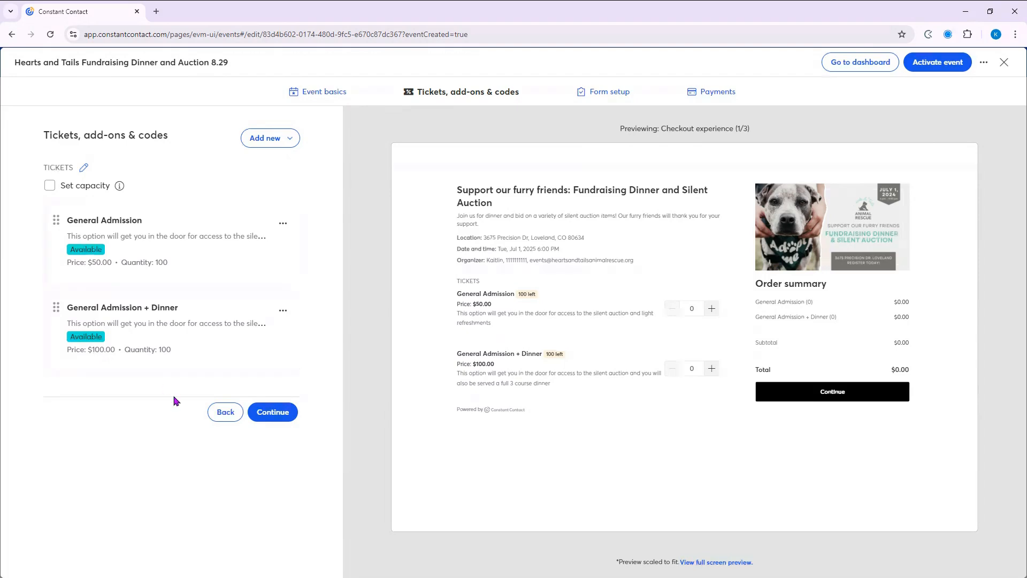
Start a third ticket named "Board Member", reusing the dinner ticket's description with "(a board member)" inserted after "This option will get you".
{"action": "left_click", "coordinate": [277, 139]}
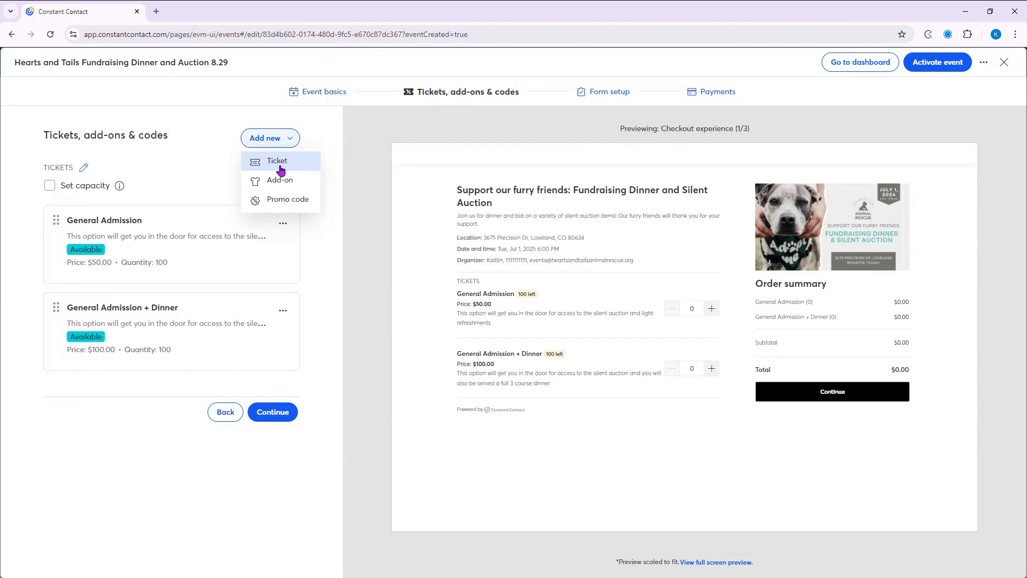
{"action": "left_click", "coordinate": [280, 164]}
{"action": "left_click", "coordinate": [436, 170]}
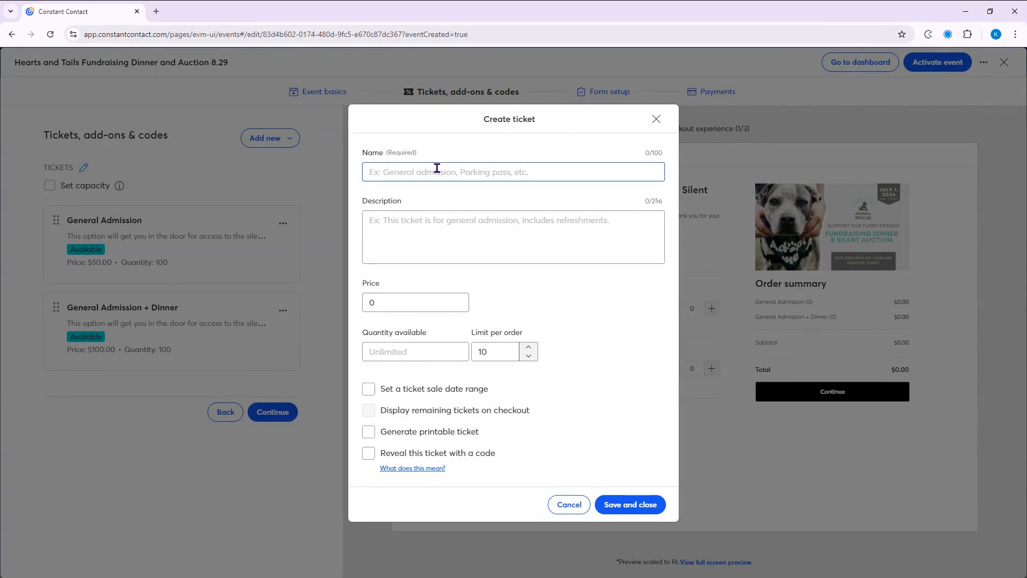
{"action": "type", "text": "Board Member"}
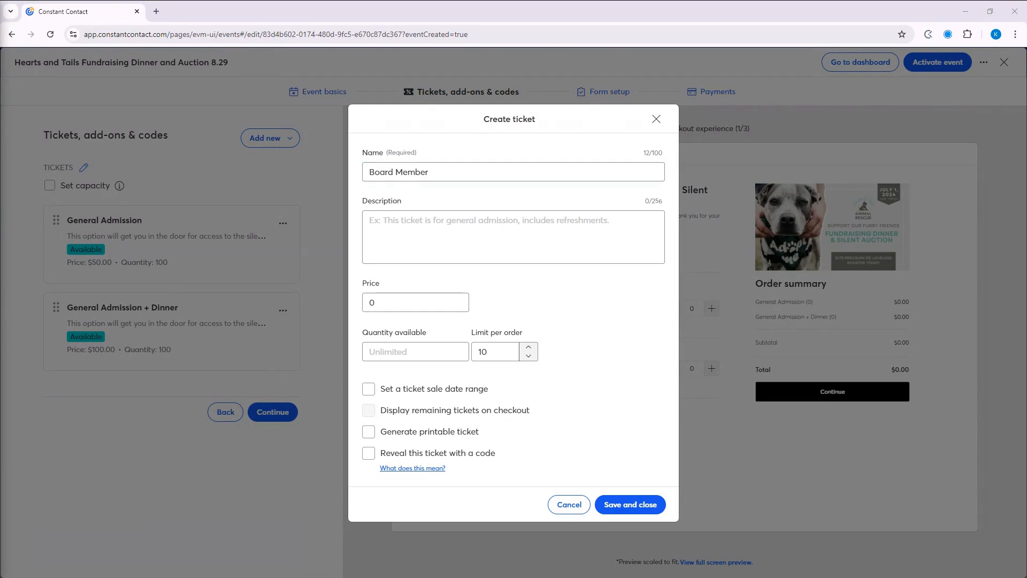
{"action": "left_click", "coordinate": [542, 237]}
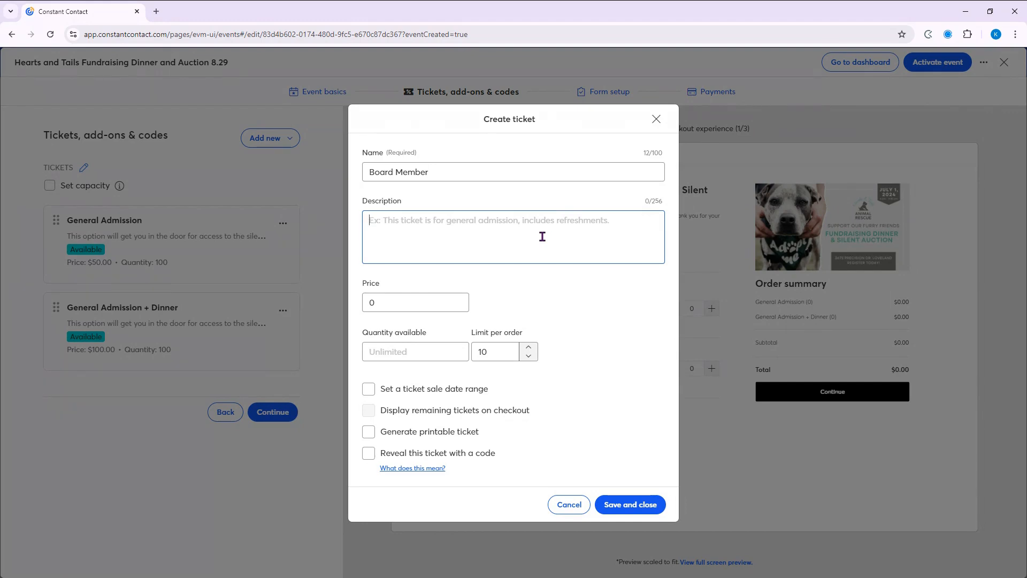
{"action": "type", "text": "This option will get you (a board member) in the door for access to the silent auction and you will also be served a full 3 course dinner"}
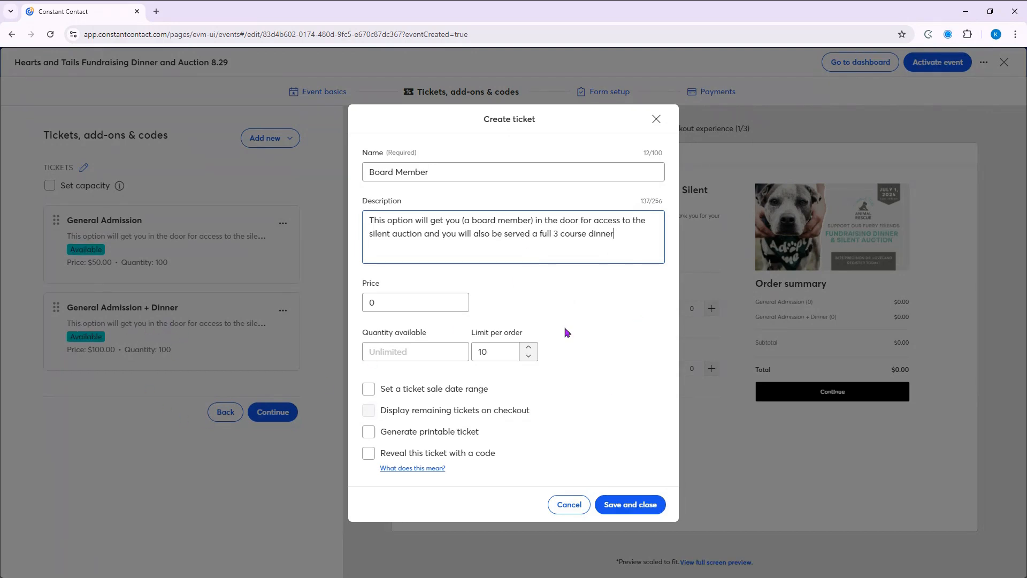
Set the Board Member ticket's price to 50 and its limit per order to 1, leaving the available quantity unlimited.
{"action": "left_click", "coordinate": [371, 302]}
{"action": "type", "text": "5"}
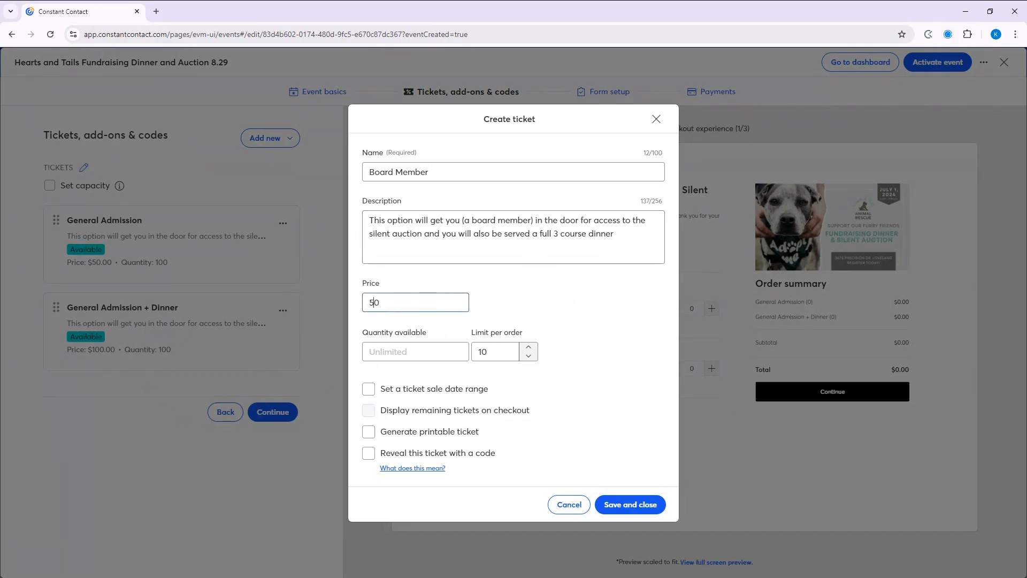
{"action": "left_click", "coordinate": [419, 347]}
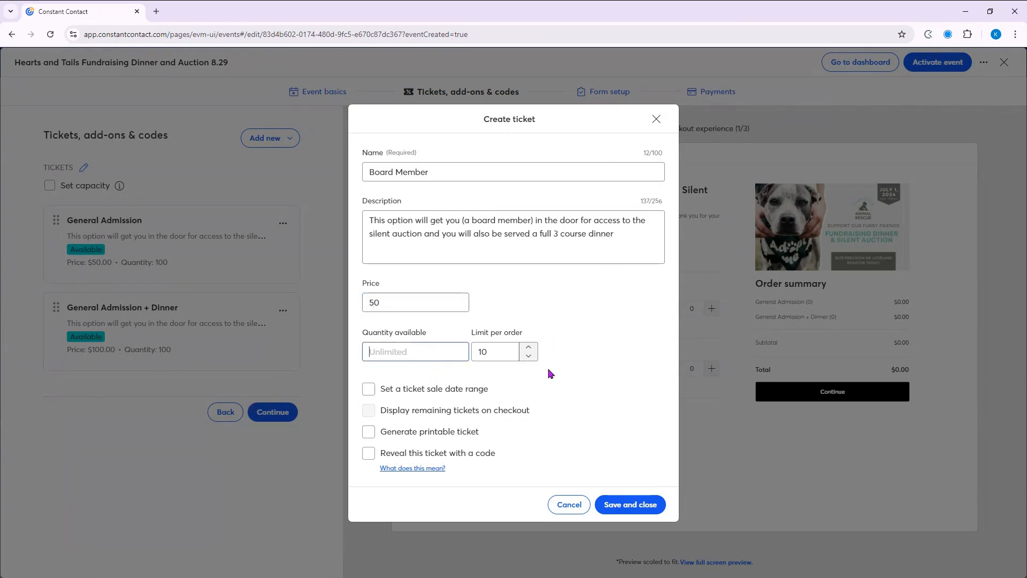
{"action": "left_click", "coordinate": [496, 351]}
{"action": "key", "text": "BackSpace"}
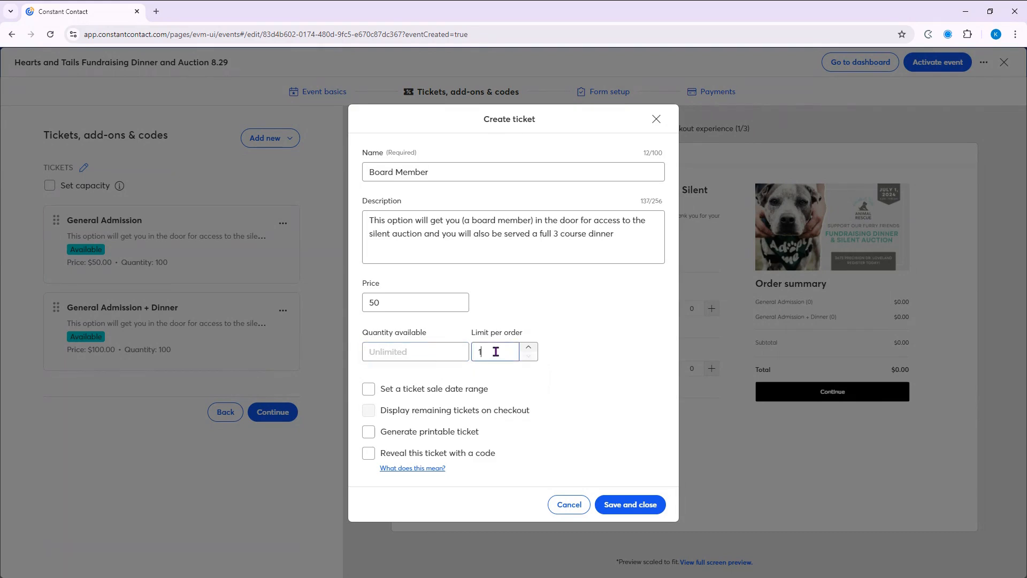
{"action": "left_click", "coordinate": [591, 393]}
Turn on the printable ticket and reveal-with-a-code options for the Board Member ticket, and save it.
{"action": "left_click", "coordinate": [369, 436]}
{"action": "left_click", "coordinate": [376, 460]}
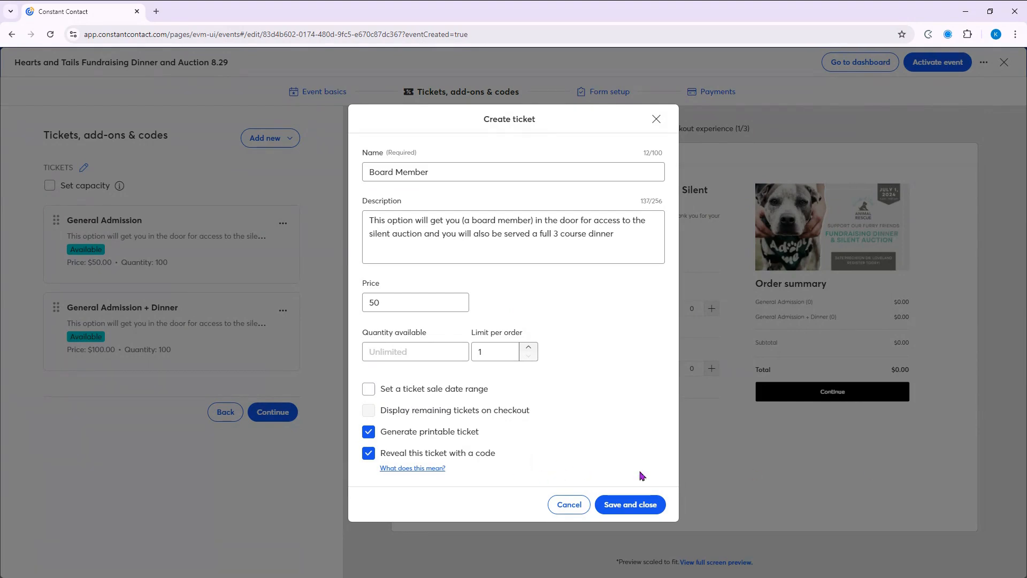
{"action": "left_click", "coordinate": [650, 510]}
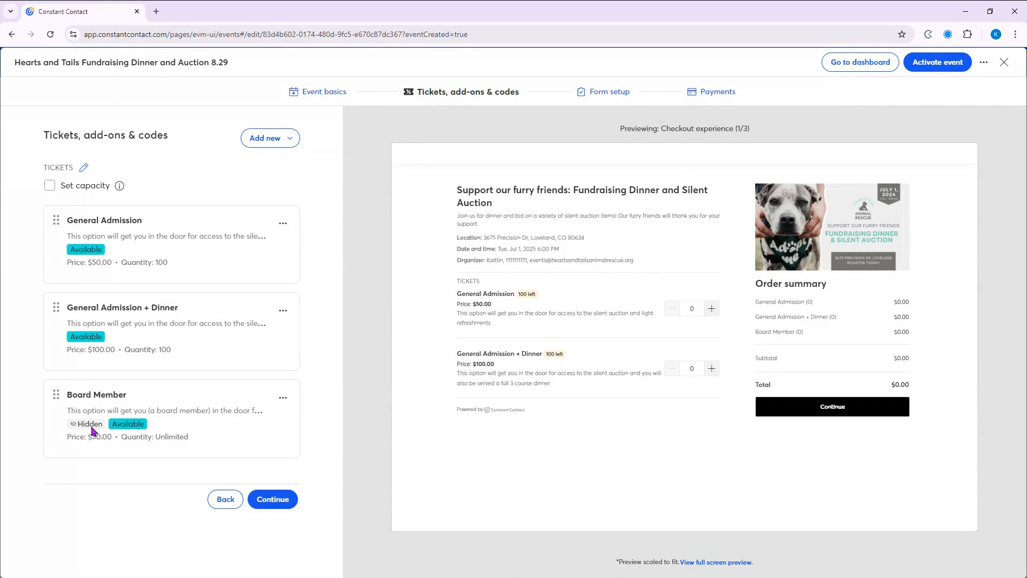
Create the promo code "boardmember" that applies only to the hidden Board Member ticket, with no discount amount, and save it.
{"action": "left_click", "coordinate": [272, 141]}
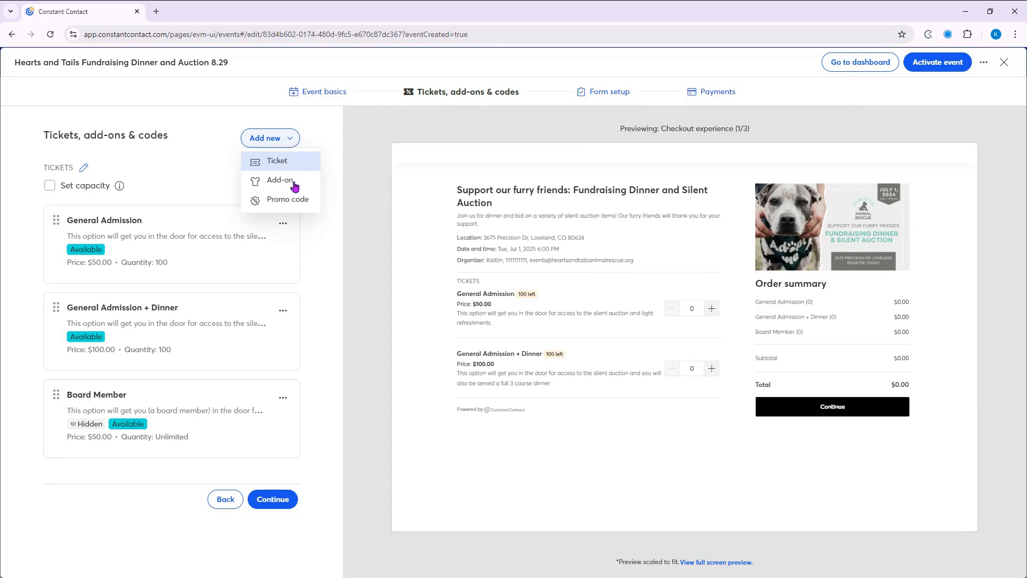
{"action": "left_click", "coordinate": [294, 201]}
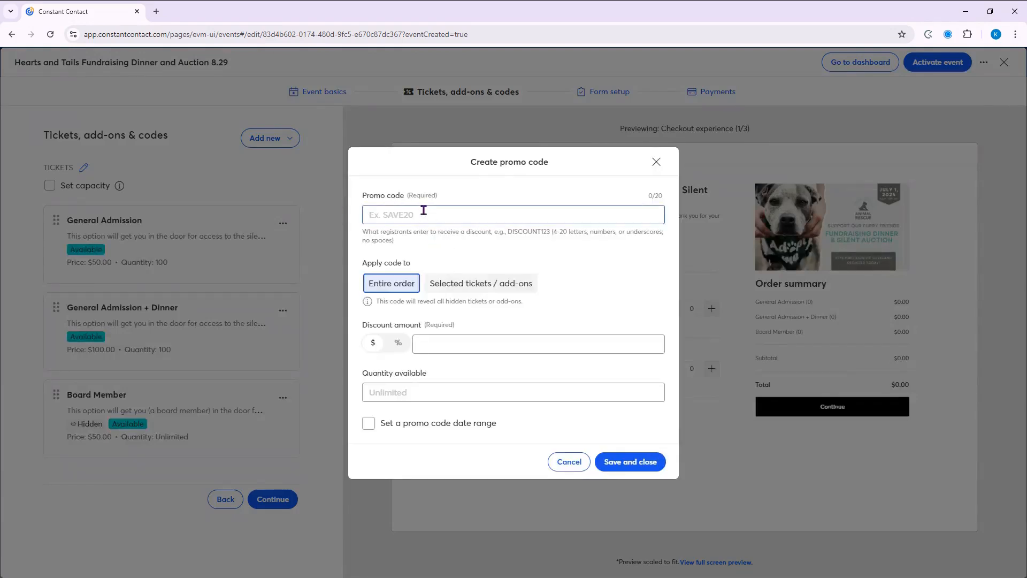
{"action": "type", "text": "boardmember"}
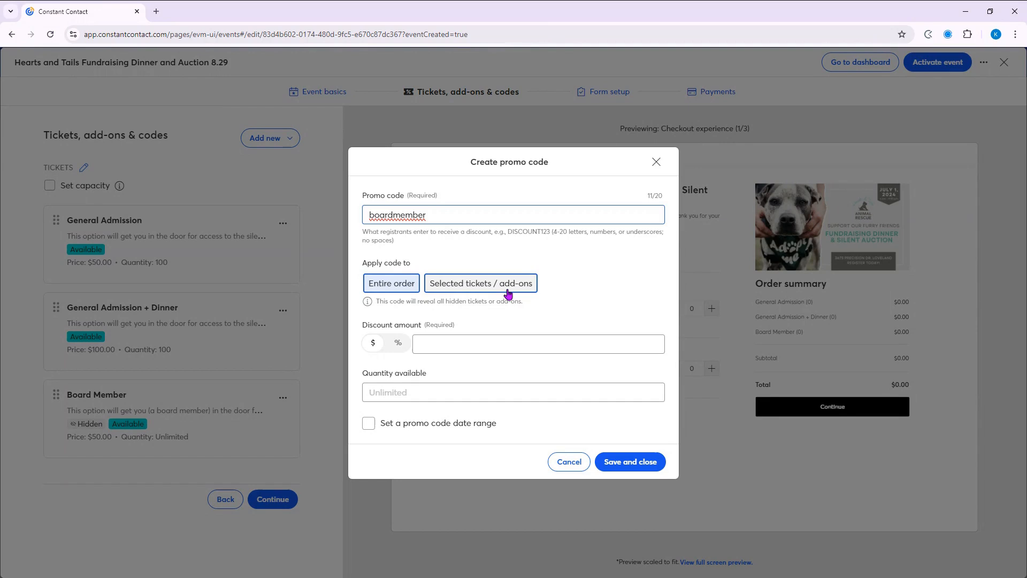
{"action": "left_click", "coordinate": [508, 294]}
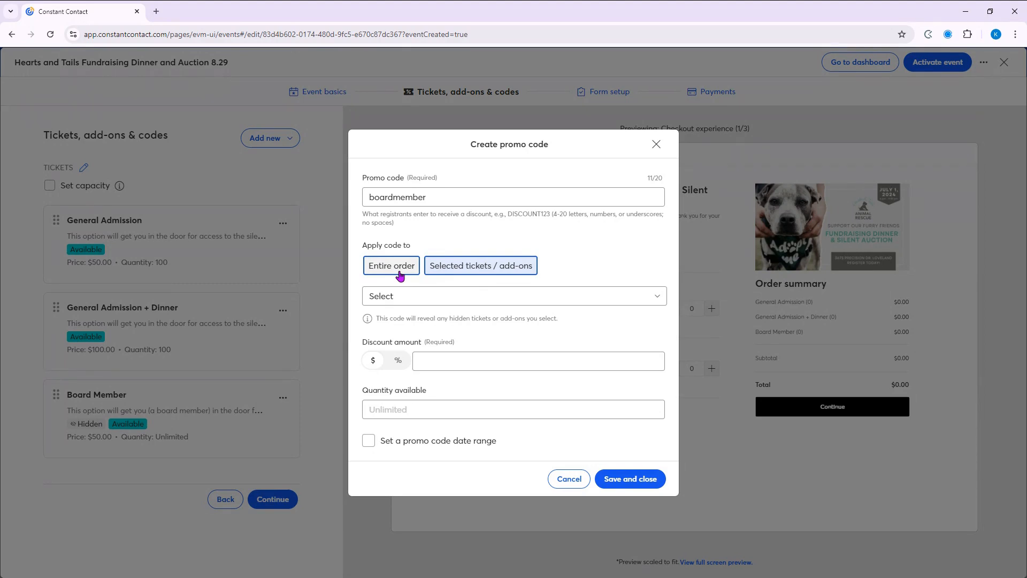
{"action": "left_click", "coordinate": [408, 298]}
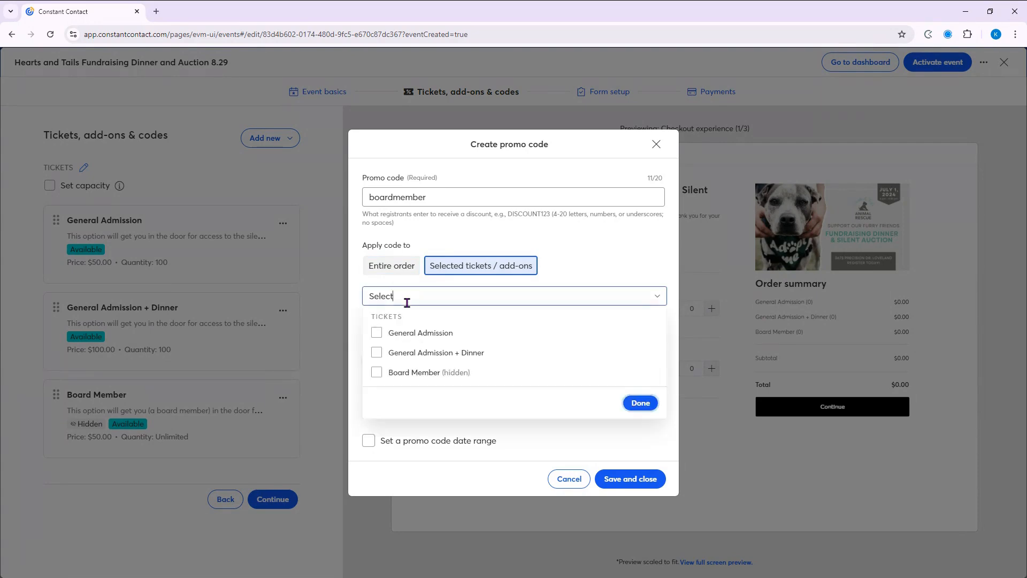
{"action": "left_click", "coordinate": [417, 378]}
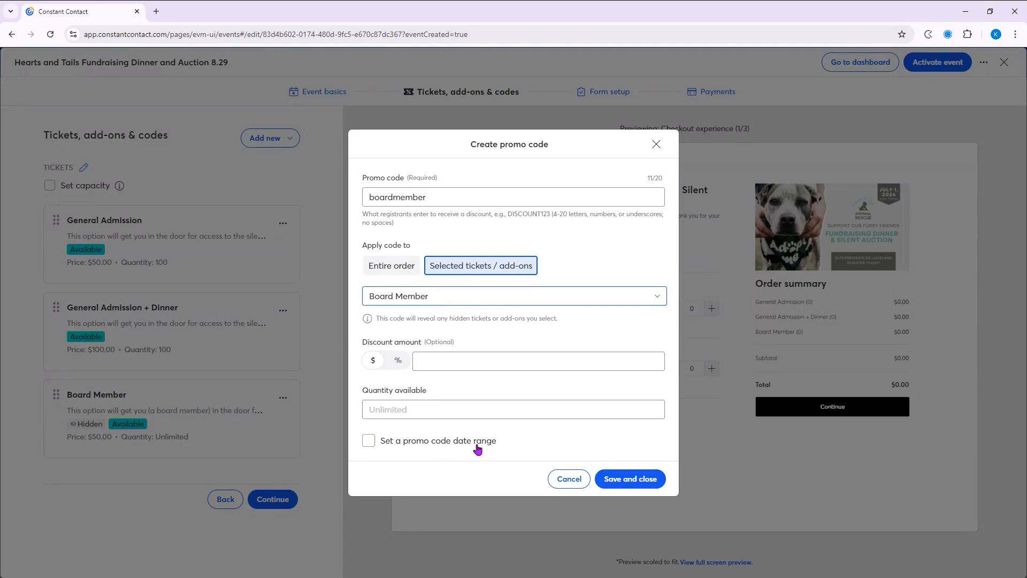
{"action": "left_click", "coordinate": [643, 479]}
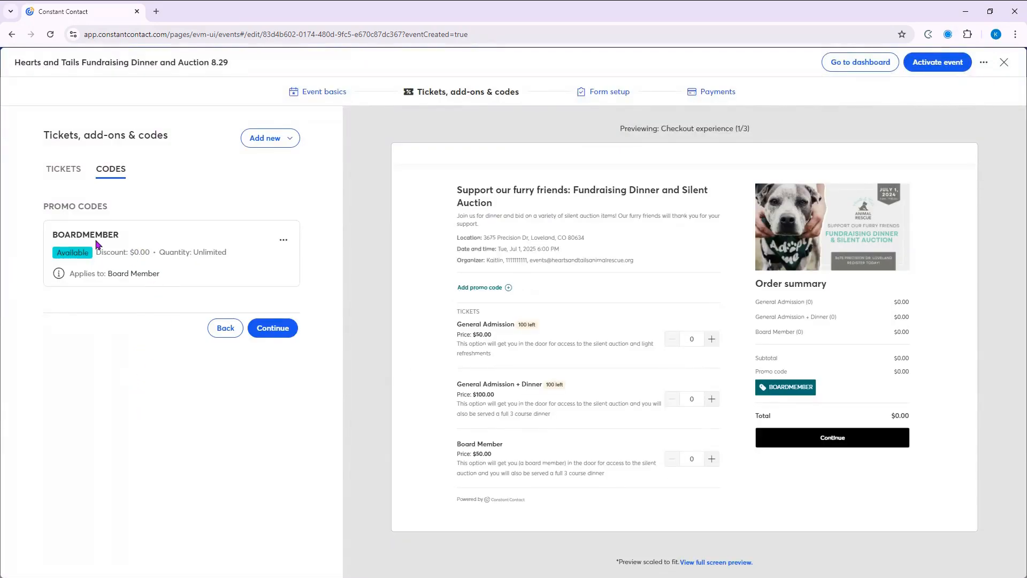
Start a new add-on named "T-shirt" with the description "Arrive to the event in style! Comes in several sizes".
{"action": "left_click", "coordinate": [276, 142]}
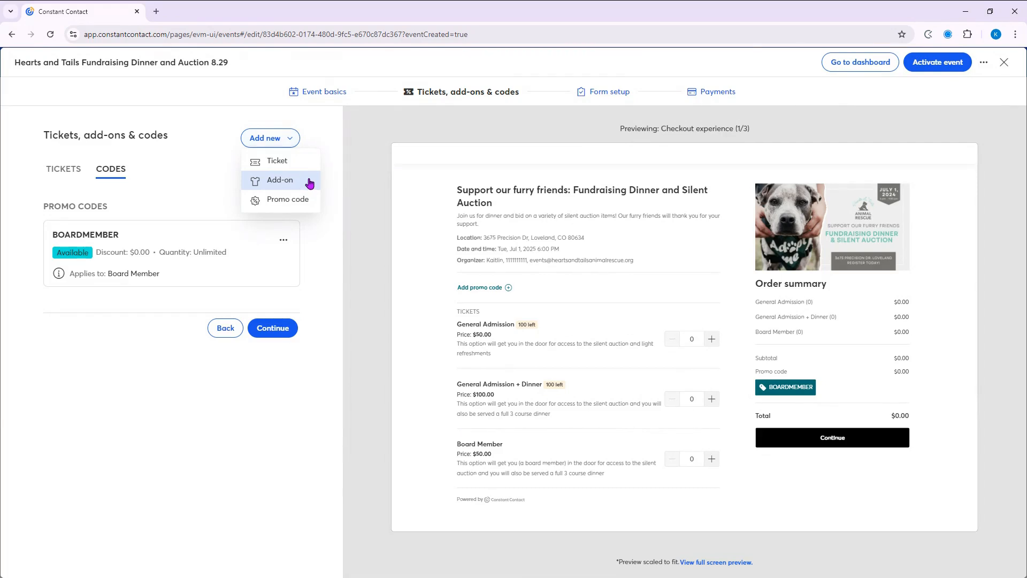
{"action": "left_click", "coordinate": [279, 181]}
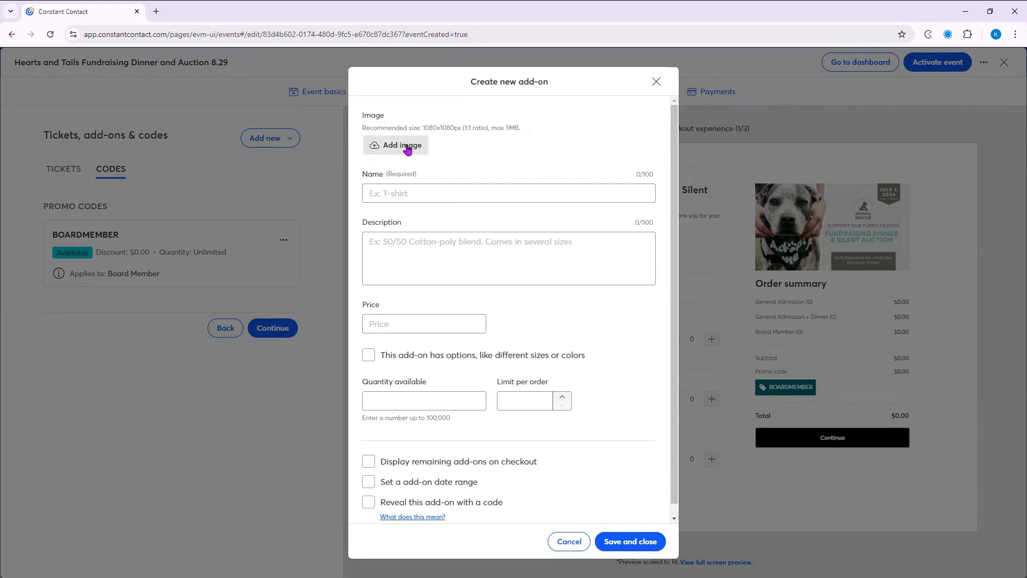
{"action": "left_click", "coordinate": [425, 189]}
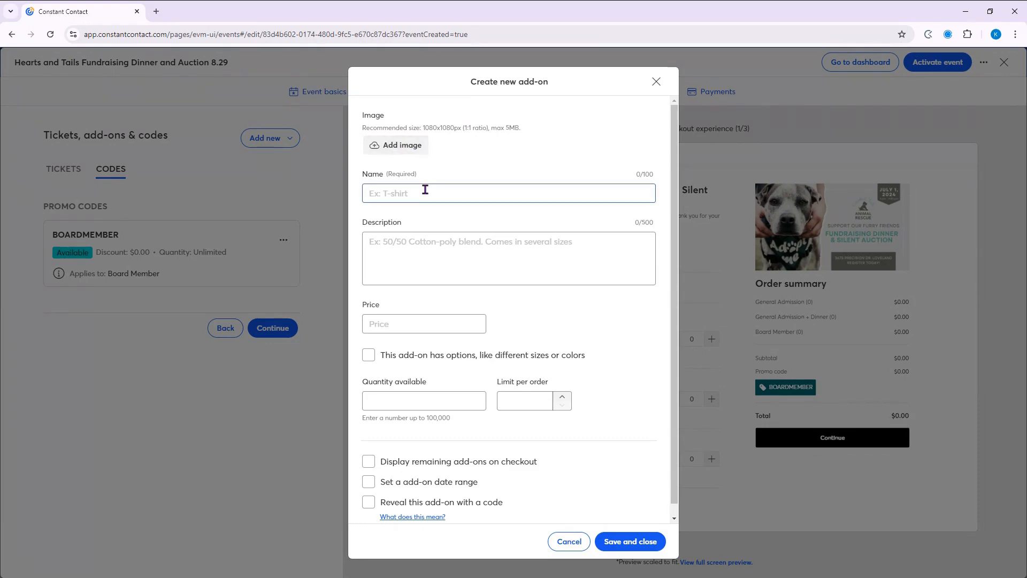
{"action": "type", "text": "T"}
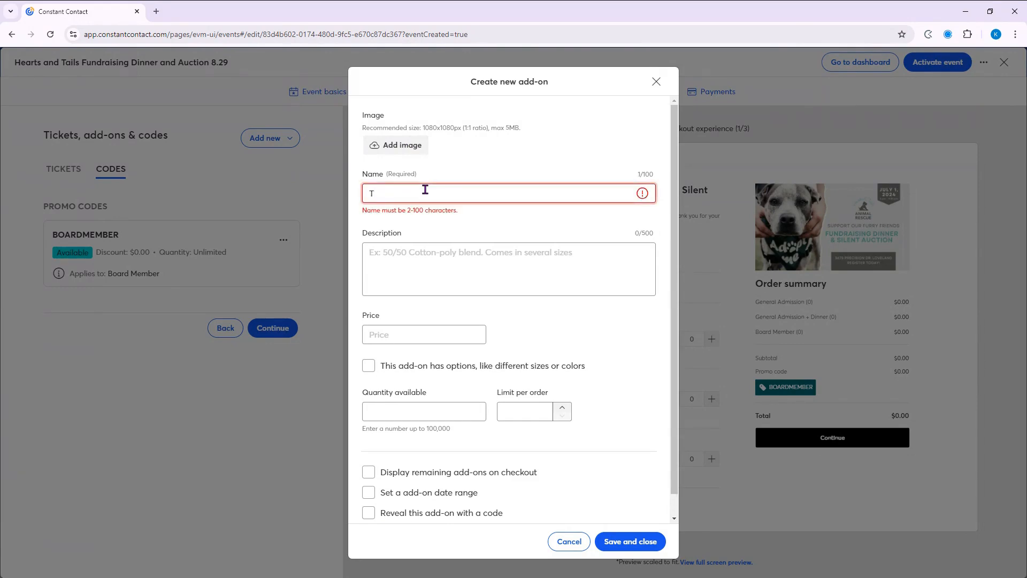
{"action": "type", "text": "-shirt"}
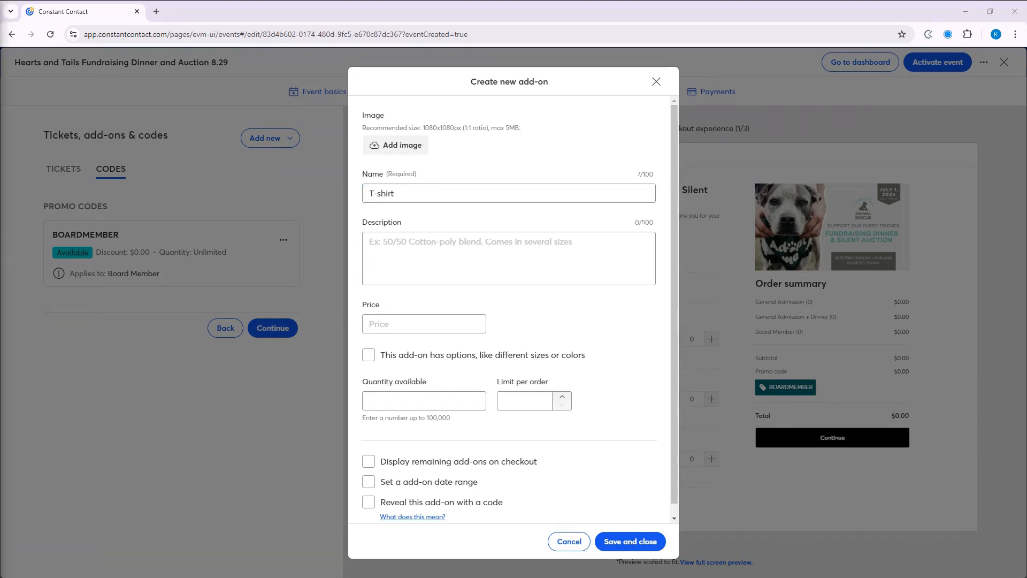
{"action": "left_click", "coordinate": [449, 245]}
{"action": "type", "text": "Arrive to the event in style! Comes in several sizes"}
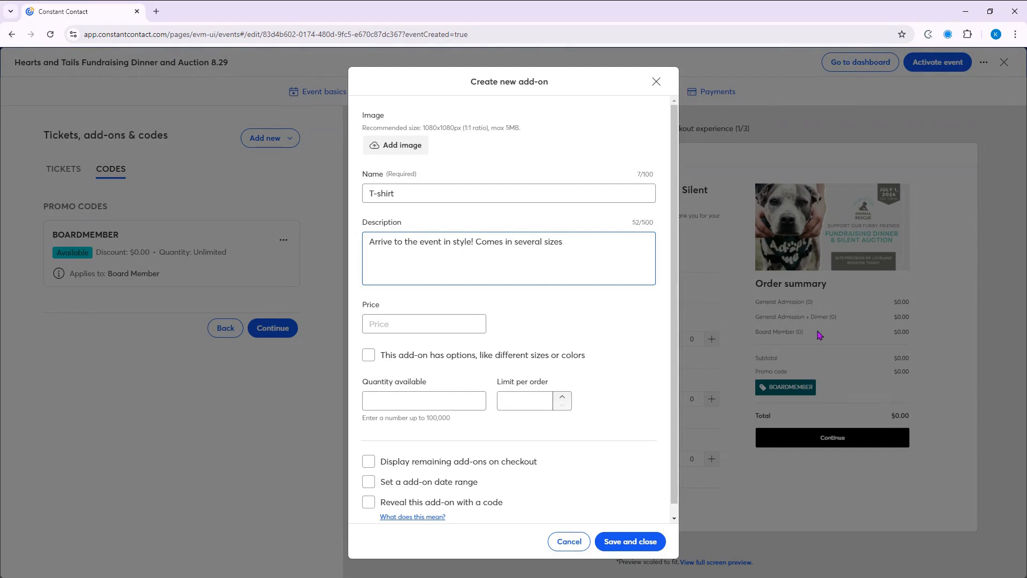
Set the T-shirt add-on's price to 25, enable options for it, and enter a Small option with quantity 25.
{"action": "left_click", "coordinate": [458, 329]}
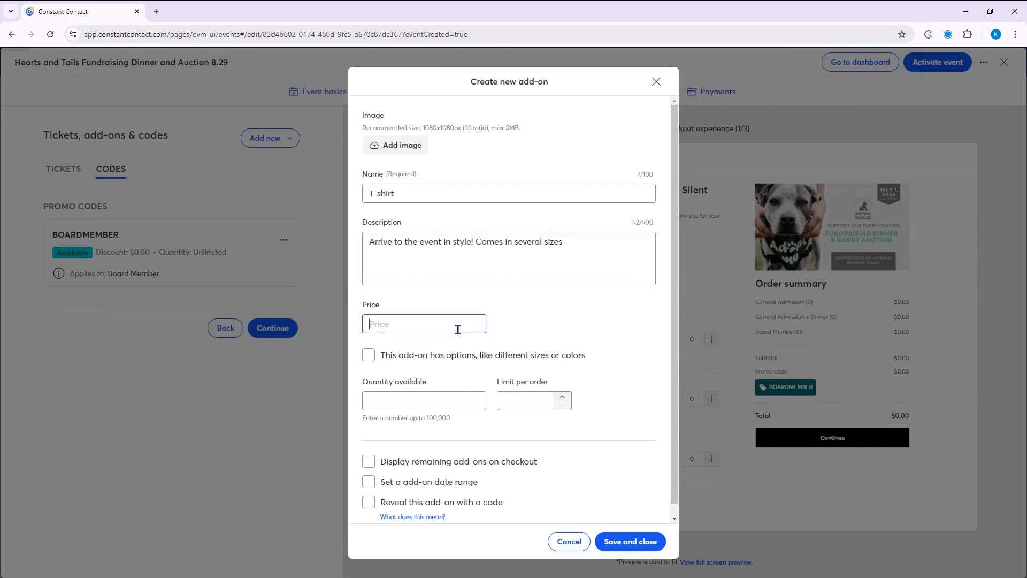
{"action": "type", "text": "25"}
{"action": "left_click", "coordinate": [436, 356]}
{"action": "left_click", "coordinate": [482, 397]}
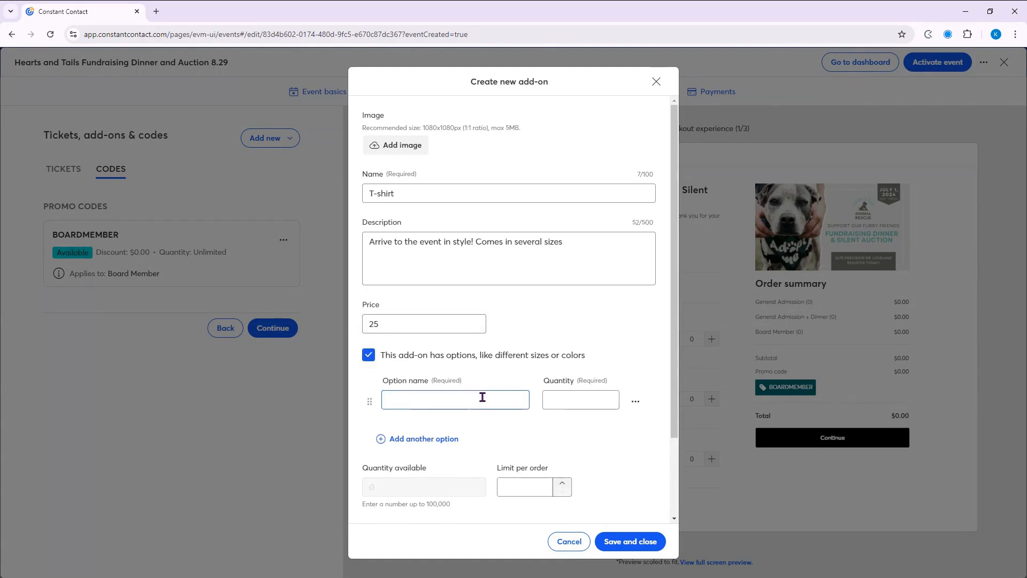
{"action": "type", "text": "Small"}
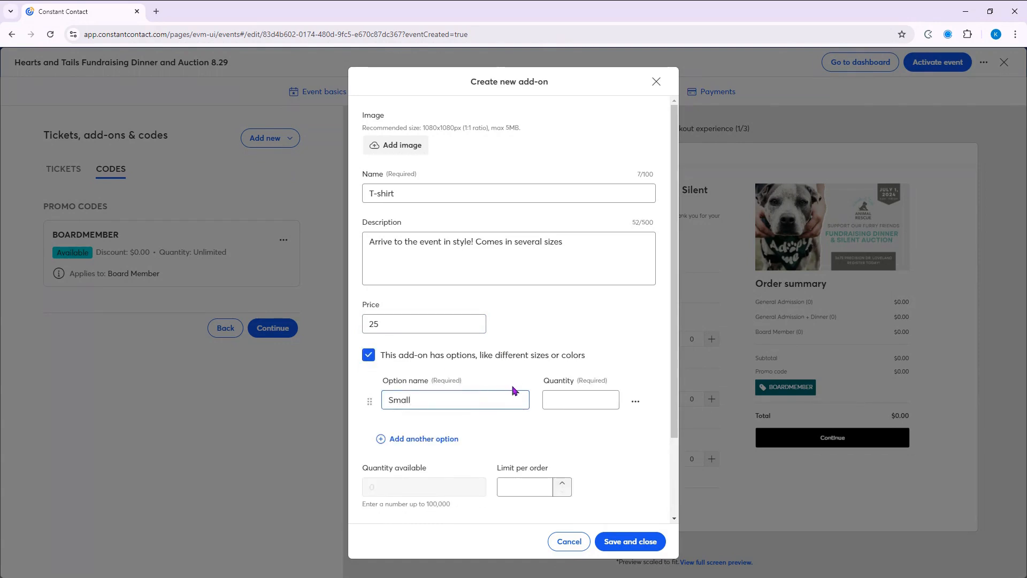
{"action": "left_click", "coordinate": [575, 406]}
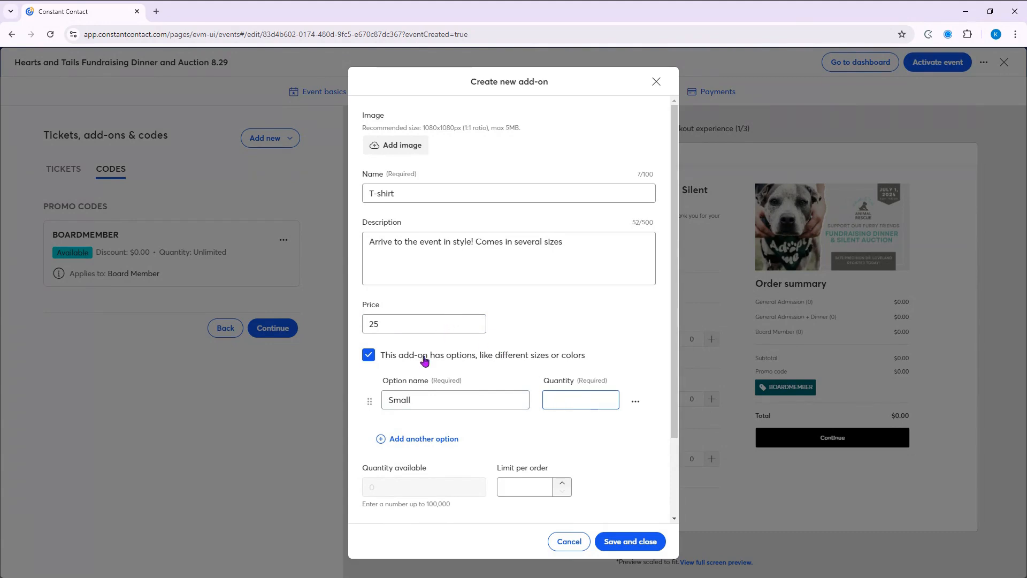
{"action": "type", "text": "25"}
Add Medium and Large options to the T-shirt add-on, each with a quantity of 25.
{"action": "left_click", "coordinate": [406, 440]}
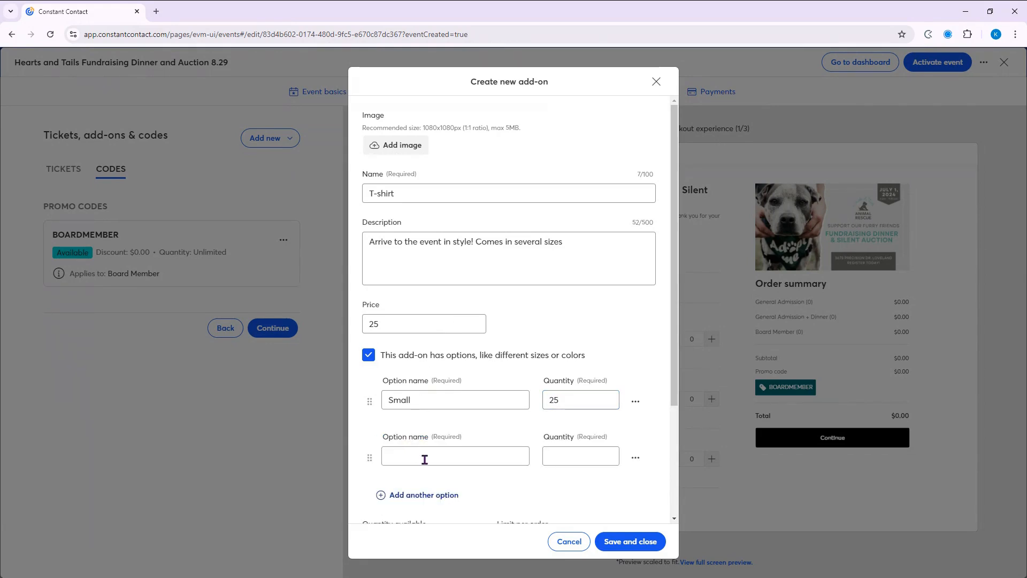
{"action": "left_click", "coordinate": [424, 458]}
{"action": "type", "text": "Medium"}
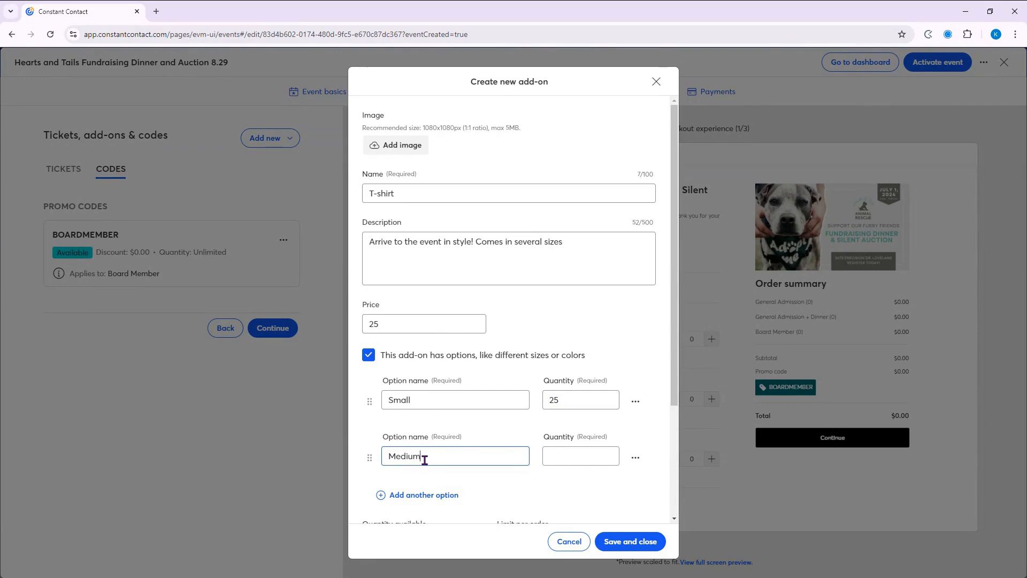
{"action": "left_click", "coordinate": [545, 460]}
{"action": "type", "text": "25"}
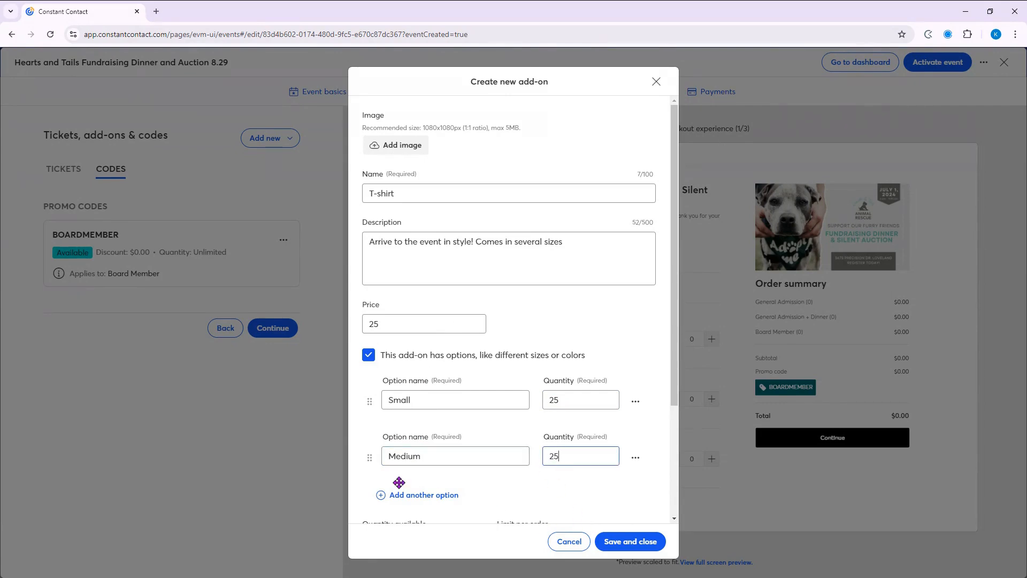
{"action": "left_click", "coordinate": [409, 496]}
{"action": "scroll", "coordinate": [433, 459], "scroll_direction": "down", "scroll_amount": 2}
{"action": "left_click", "coordinate": [415, 405]}
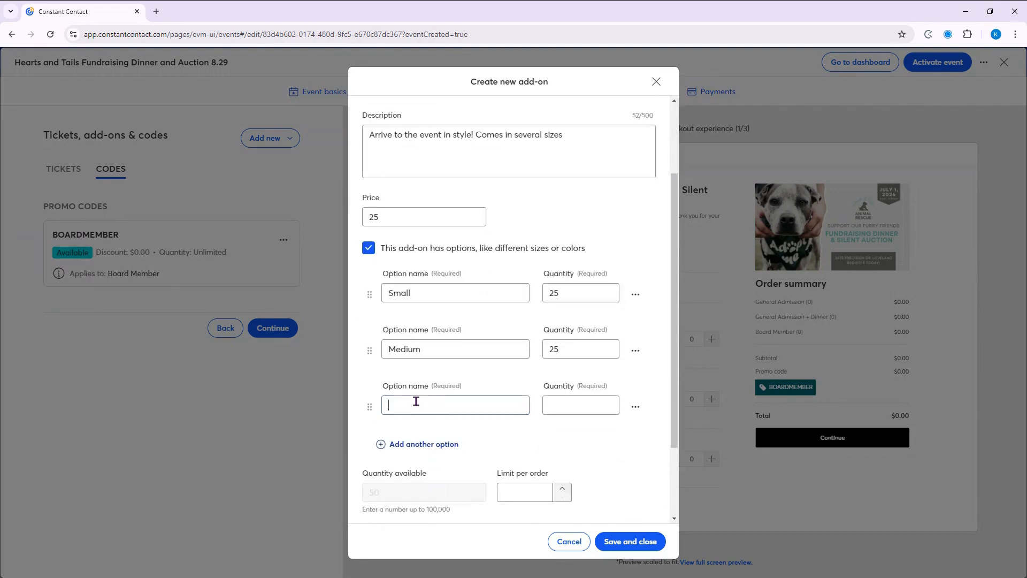
{"action": "type", "text": "Lorge"}
{"action": "left_click", "coordinate": [574, 404]}
{"action": "scroll", "coordinate": [611, 285], "scroll_direction": "down", "scroll_amount": 2}
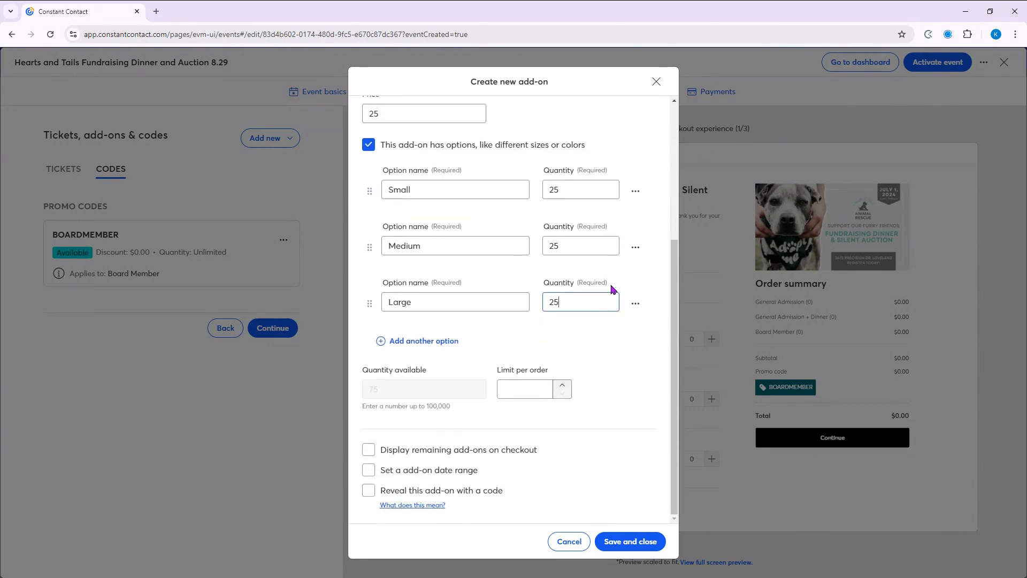
Limit the T-shirt add-on to 10 per order, display remaining add-ons on checkout, and save the add-on.
{"action": "left_click", "coordinate": [519, 395]}
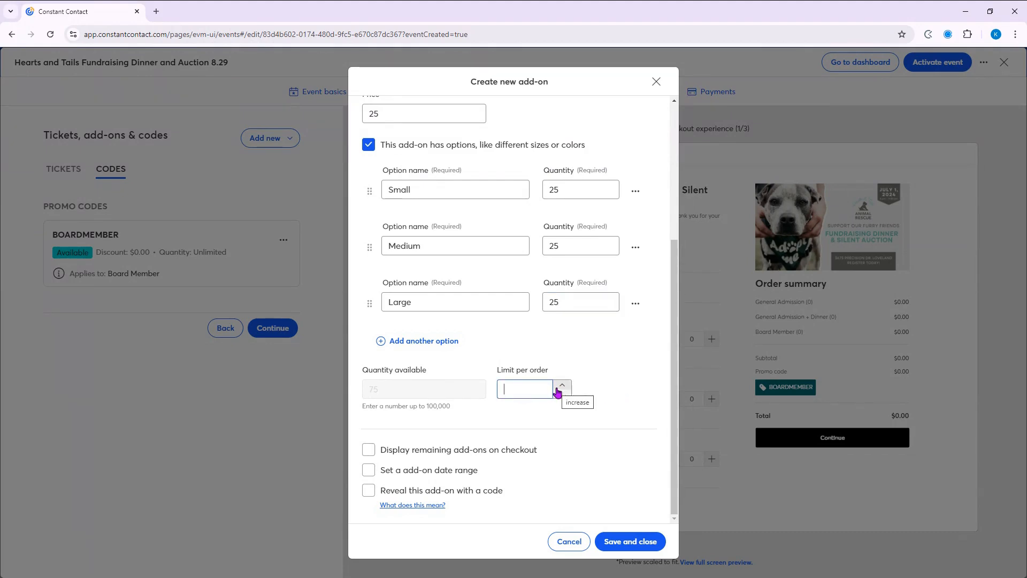
{"action": "type", "text": "10"}
{"action": "left_click", "coordinate": [373, 454]}
{"action": "left_click", "coordinate": [372, 454]}
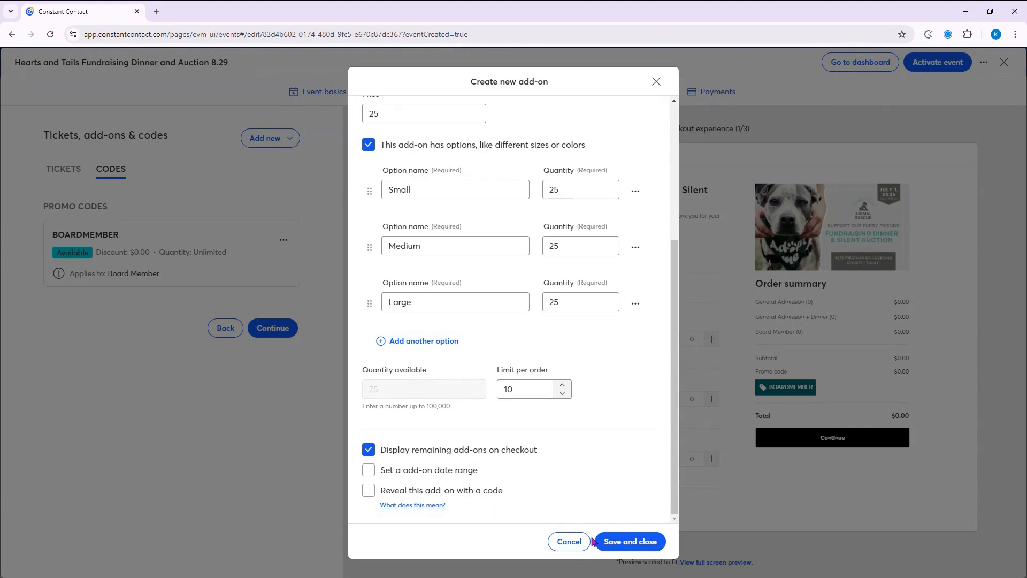
{"action": "left_click", "coordinate": [615, 542]}
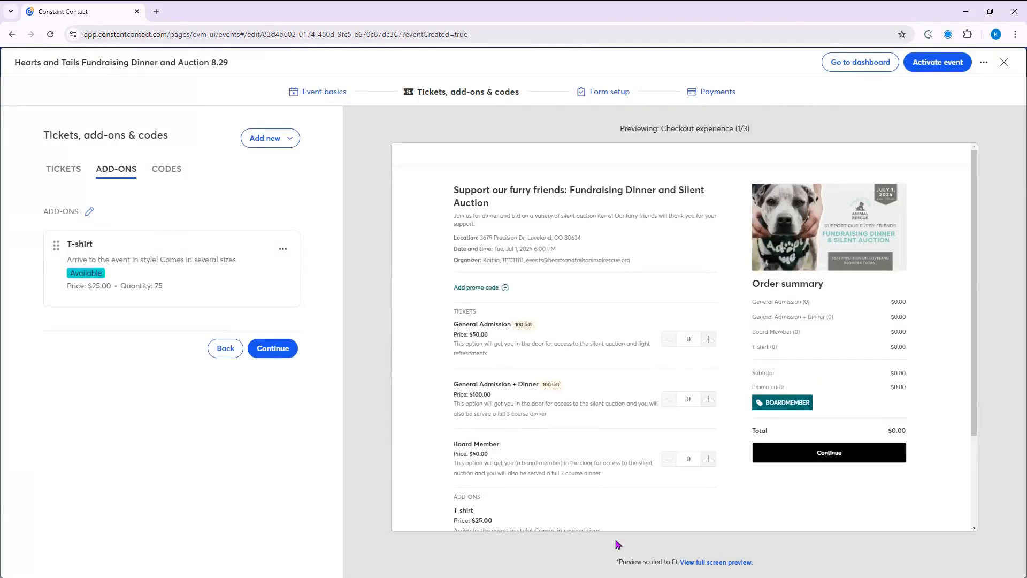
{"action": "scroll", "coordinate": [603, 455], "scroll_direction": "down", "scroll_amount": 3}
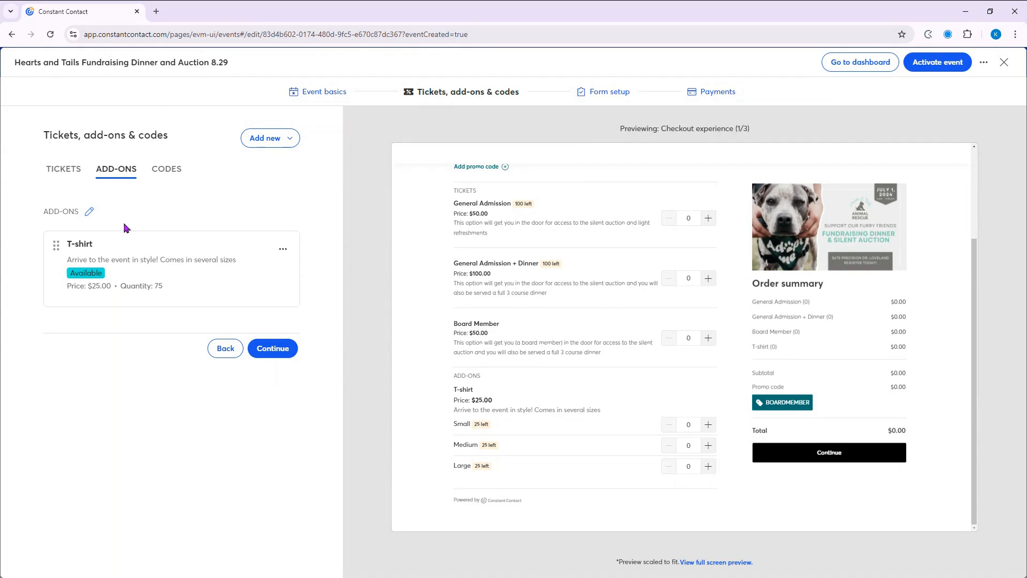
Change the tickets section's label to "Choose an option below".
{"action": "left_click", "coordinate": [60, 174]}
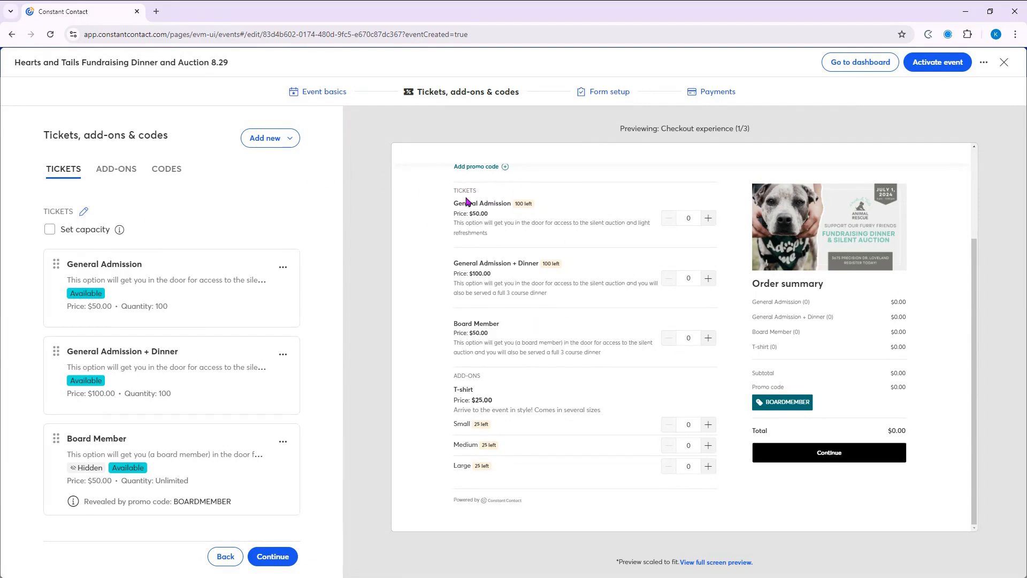
{"action": "scroll", "coordinate": [467, 201], "scroll_direction": "up", "scroll_amount": 3}
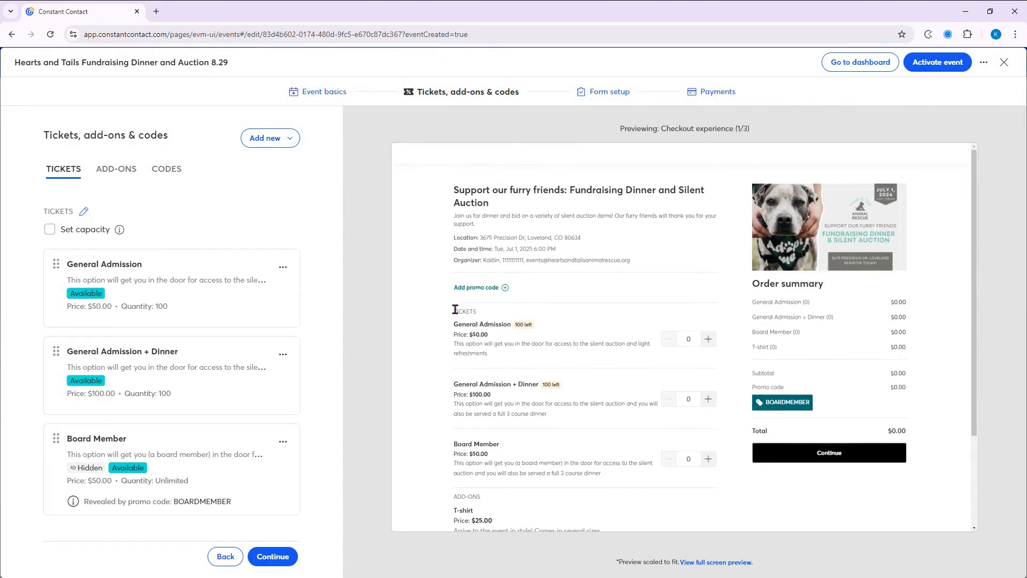
{"action": "left_click", "coordinate": [84, 212]}
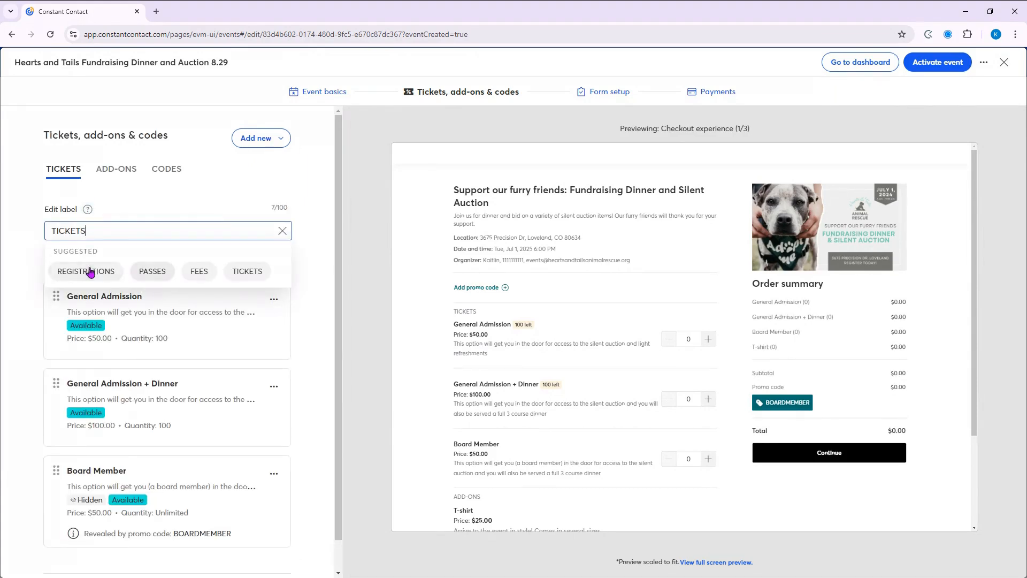
{"action": "double_click", "coordinate": [120, 227]}
{"action": "key", "text": "BackSpace"}
{"action": "type", "text": "Choose an option below"}
{"action": "left_click", "coordinate": [321, 278]}
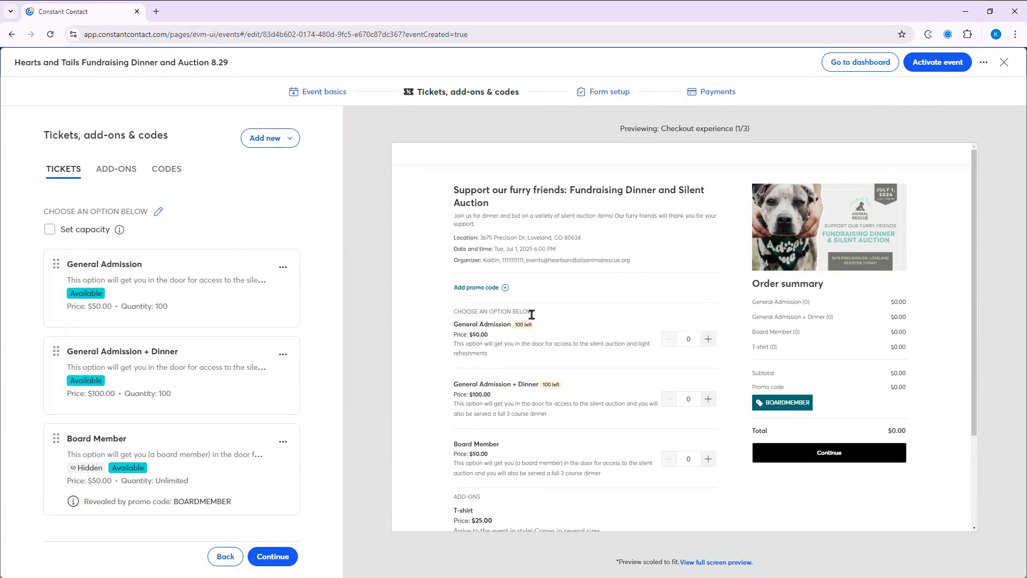
Enable a set capacity for the event's tickets and enter 200.
{"action": "left_click", "coordinate": [50, 231]}
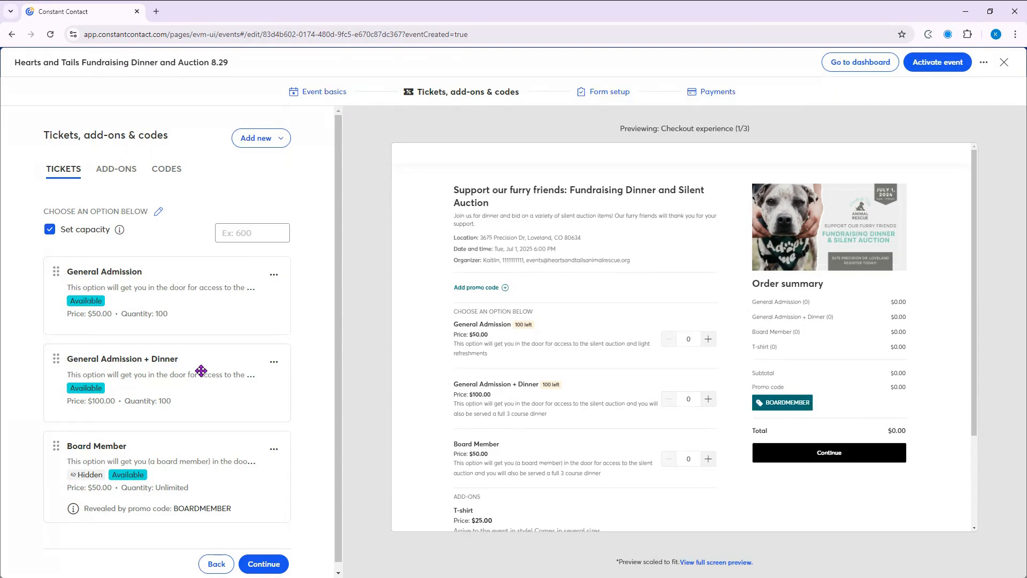
{"action": "left_click", "coordinate": [249, 235]}
{"action": "type", "text": "200"}
Change the add-ons section's label to the suggested "Extras".
{"action": "left_click", "coordinate": [127, 169]}
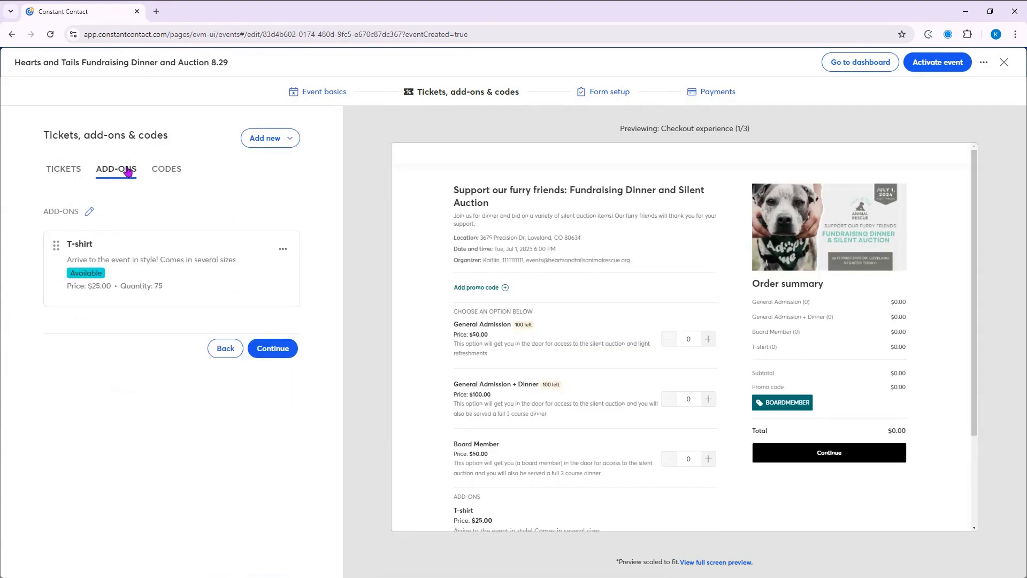
{"action": "left_click", "coordinate": [90, 213]}
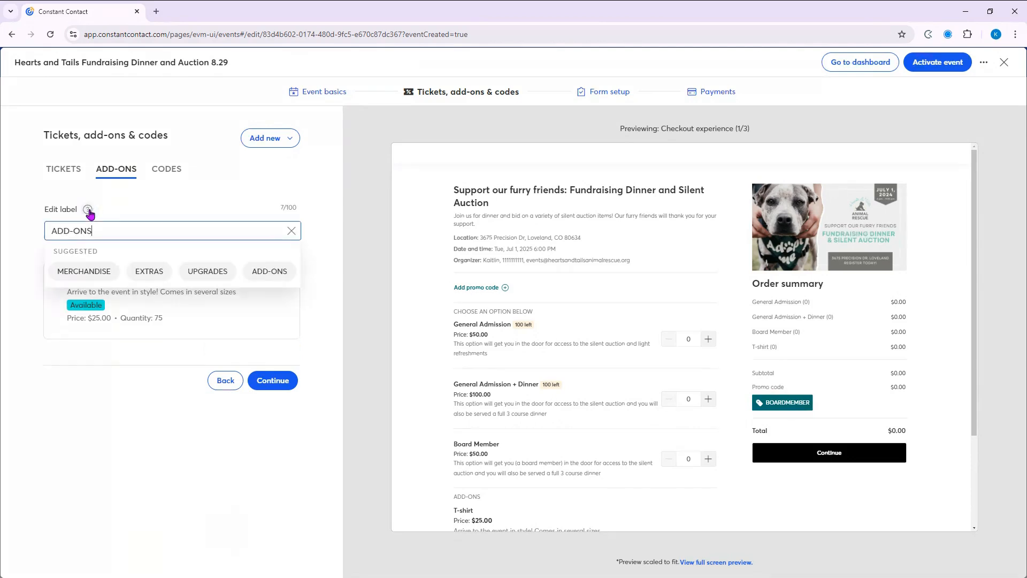
{"action": "left_click", "coordinate": [147, 273]}
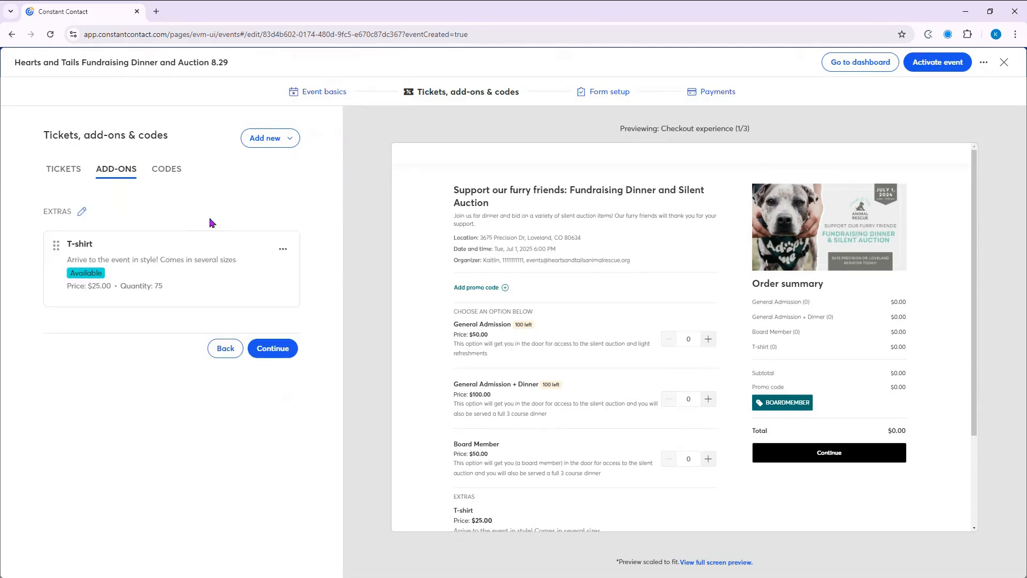
Review the event's promo codes and its list of tickets.
{"action": "left_click", "coordinate": [172, 172]}
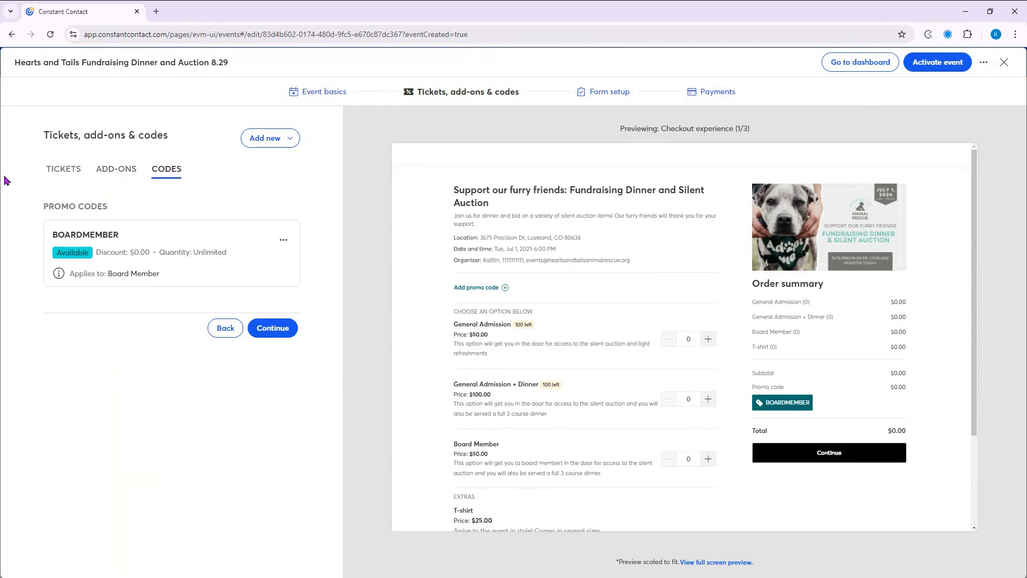
{"action": "left_click", "coordinate": [70, 177]}
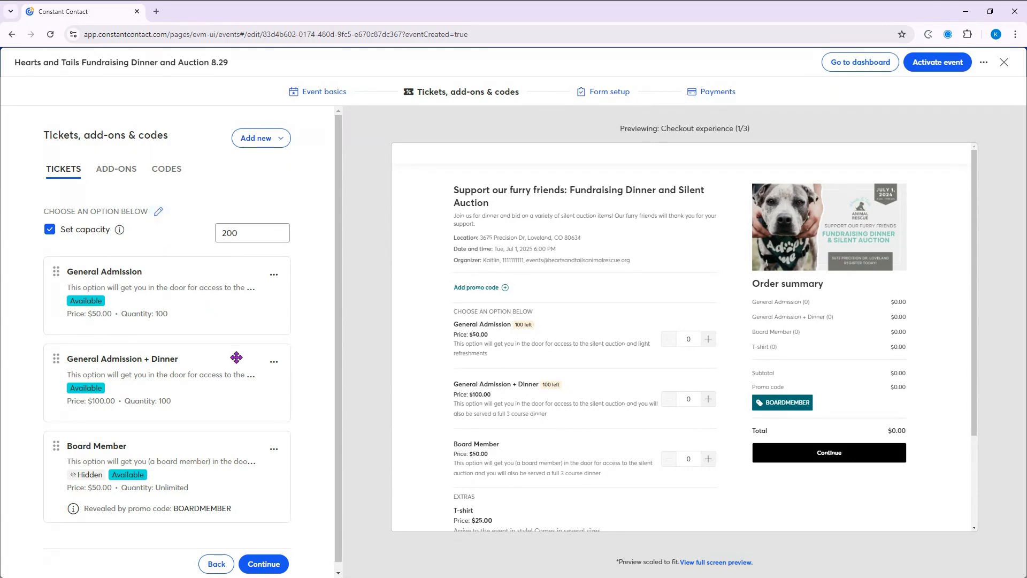
{"action": "scroll", "coordinate": [238, 358], "scroll_direction": "down", "scroll_amount": 1}
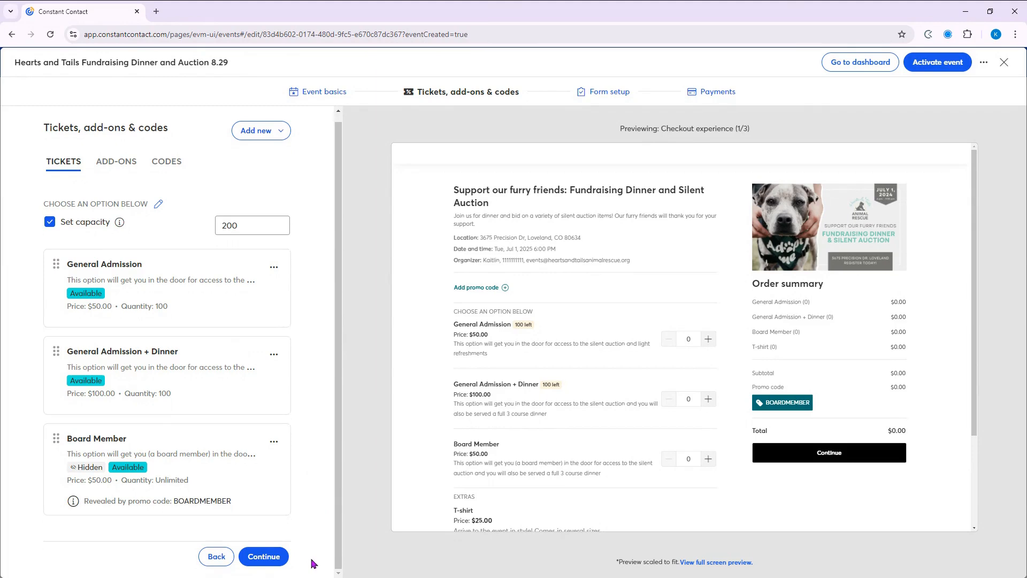
Continue to the form setup and collect info for each ticket, displaying attendee fields for General Admission + Dinner and Board Member.
{"action": "left_click", "coordinate": [269, 560]}
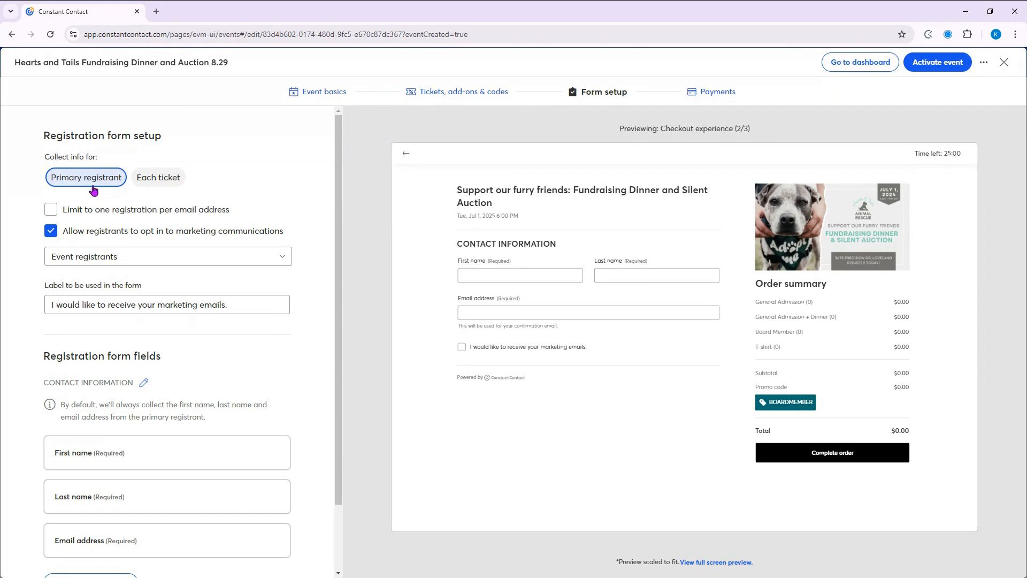
{"action": "left_click", "coordinate": [158, 182]}
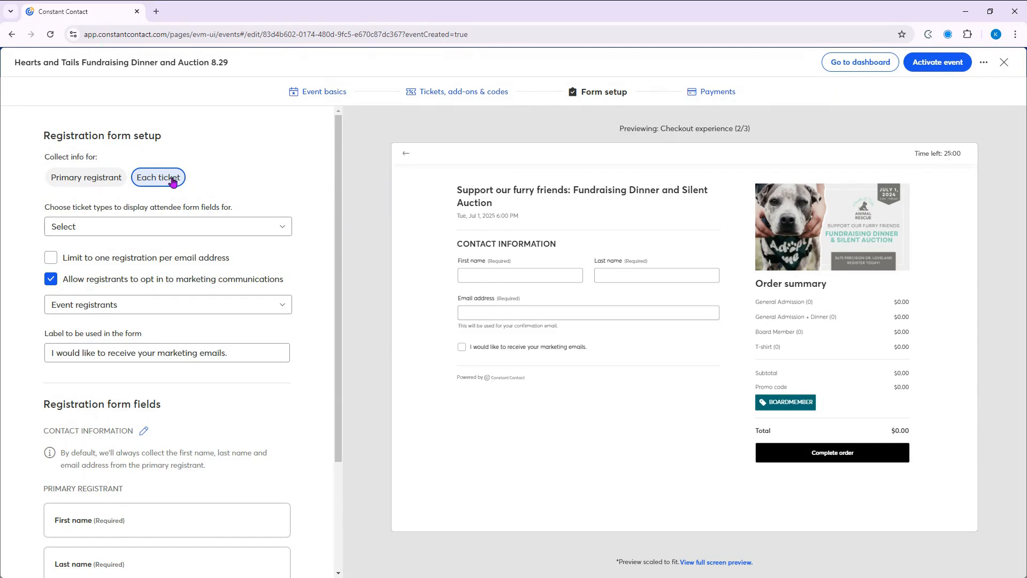
{"action": "left_click", "coordinate": [283, 228]}
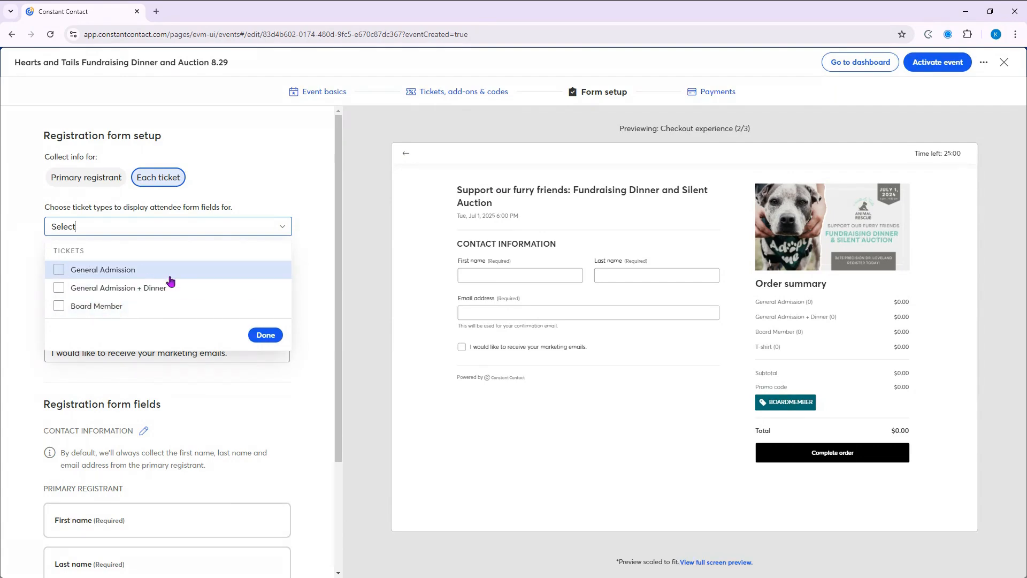
{"action": "left_click", "coordinate": [59, 290]}
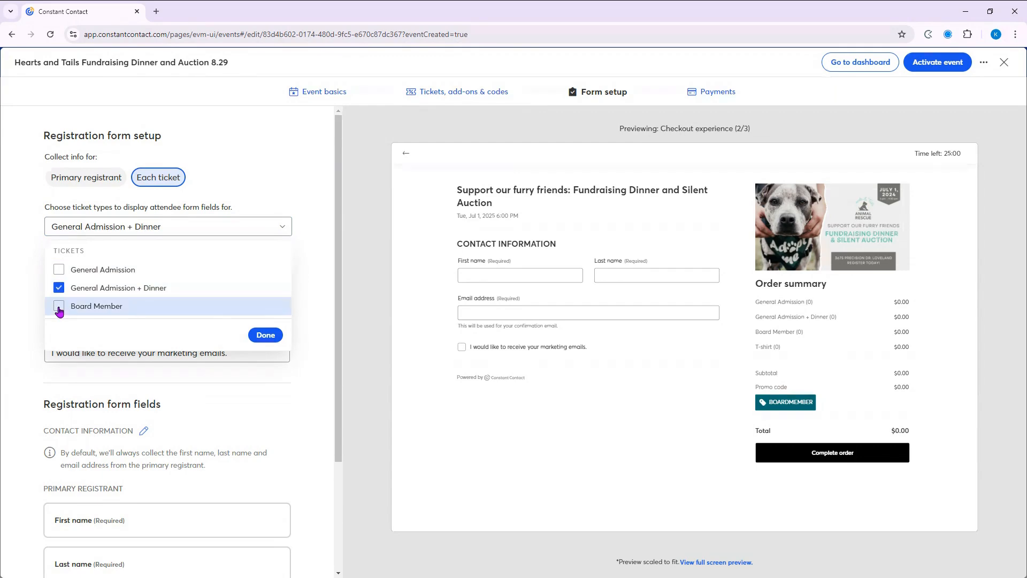
{"action": "left_click", "coordinate": [59, 306]}
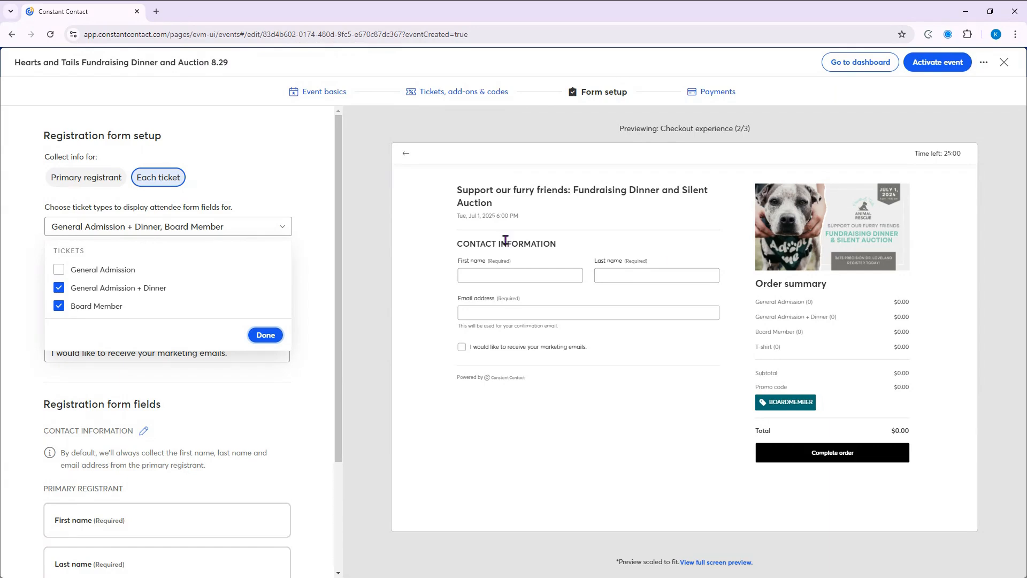
{"action": "left_click", "coordinate": [275, 336]}
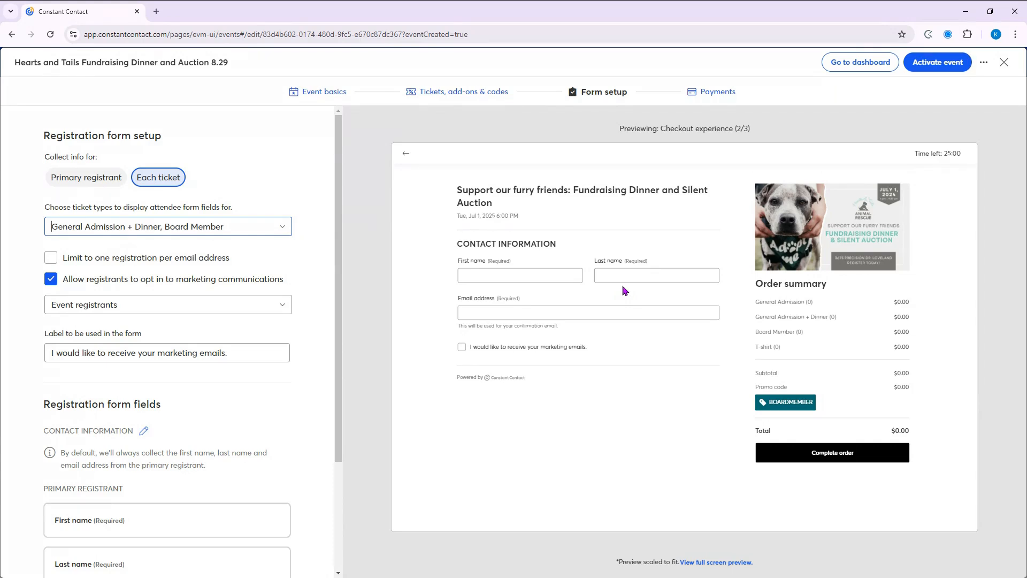
Limit the event to one registration per email address.
{"action": "scroll", "coordinate": [175, 273], "scroll_direction": "down", "scroll_amount": 3}
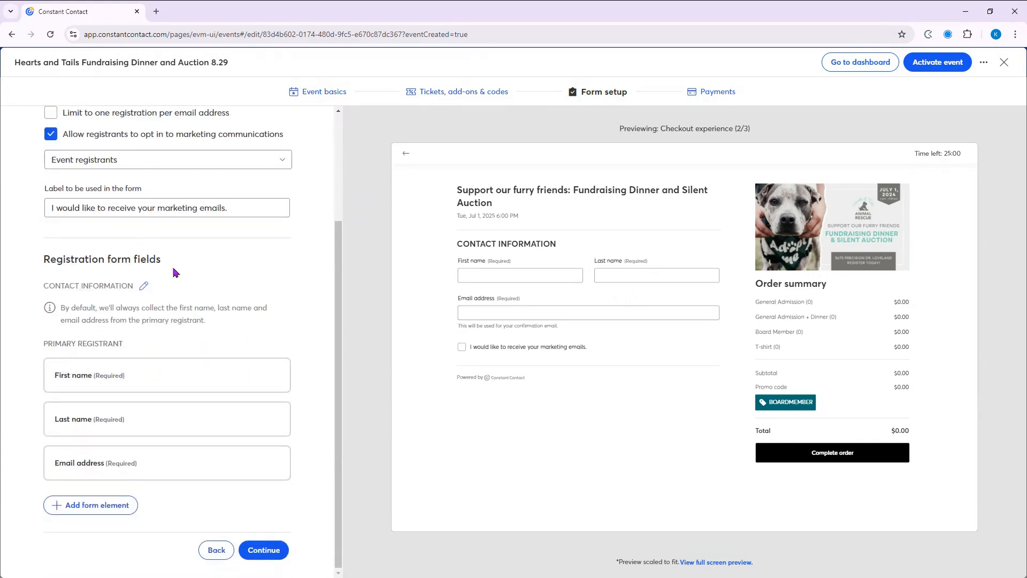
{"action": "scroll", "coordinate": [180, 236], "scroll_direction": "up", "scroll_amount": 1}
{"action": "scroll", "coordinate": [160, 184], "scroll_direction": "up", "scroll_amount": 1}
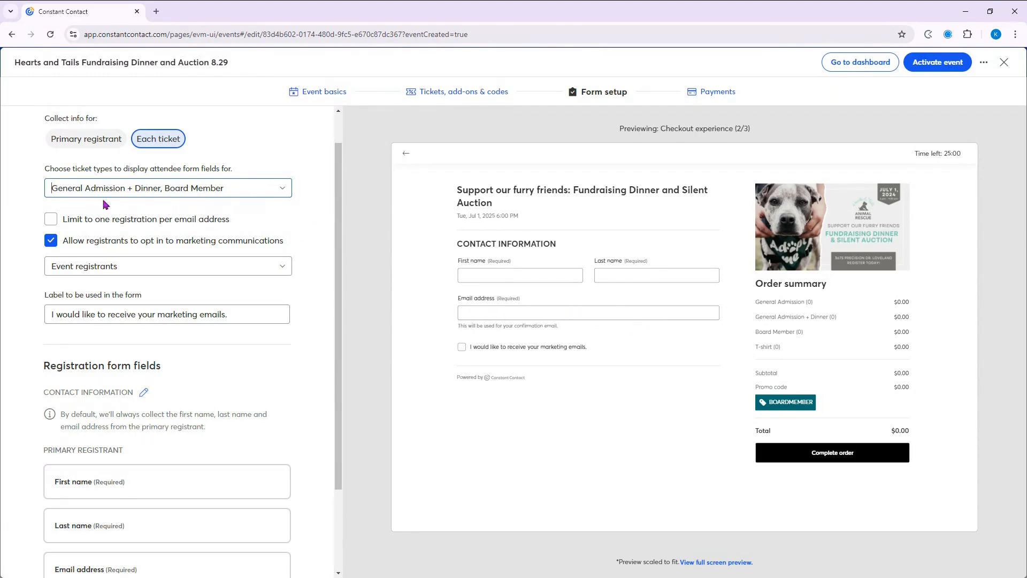
{"action": "left_click", "coordinate": [53, 222]}
{"action": "left_click", "coordinate": [52, 222]}
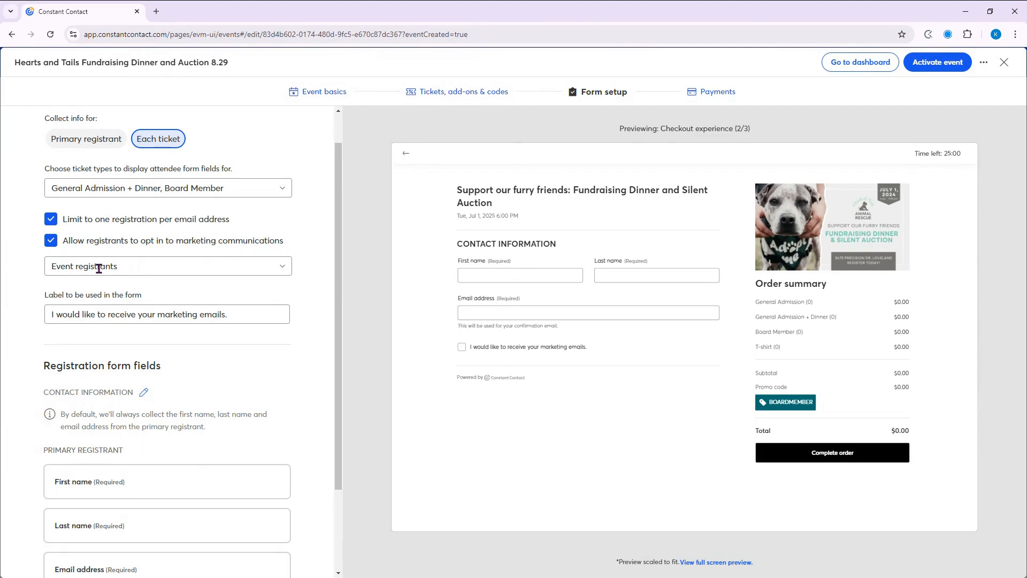
Look through the contact lists available for registrants who opt in to marketing communications.
{"action": "left_click", "coordinate": [283, 271]}
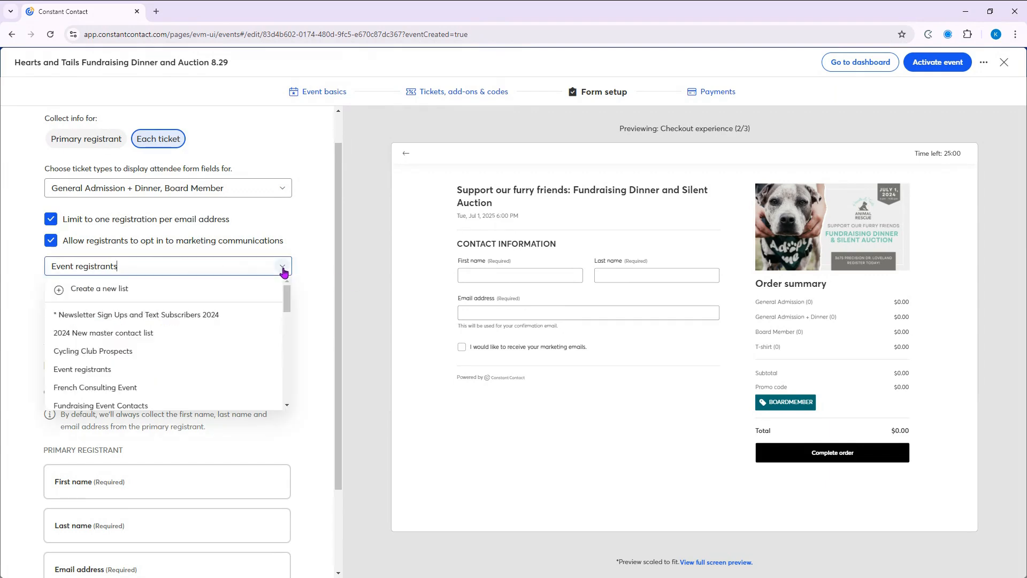
{"action": "scroll", "coordinate": [236, 335], "scroll_direction": "down", "scroll_amount": 3}
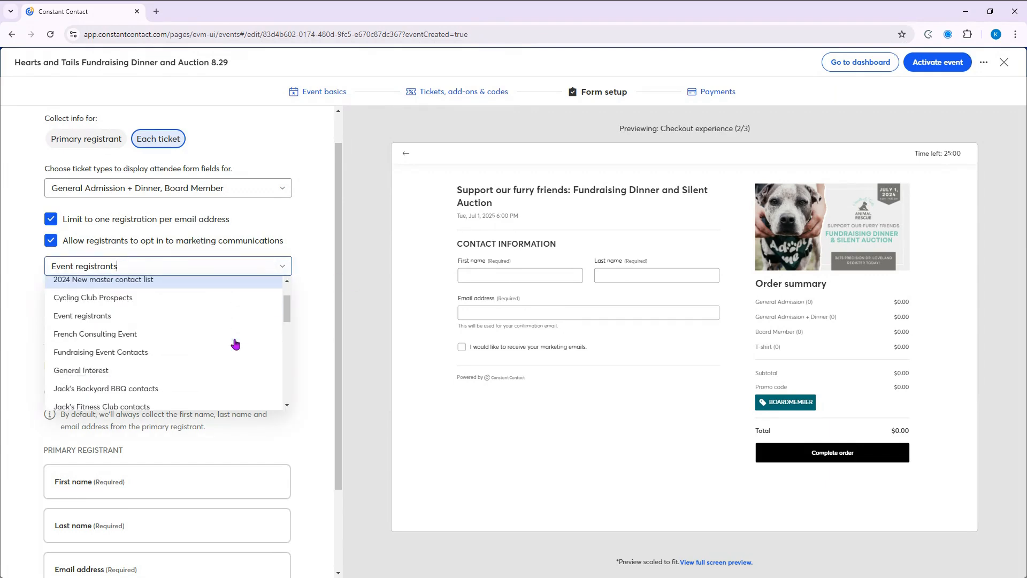
{"action": "scroll", "coordinate": [234, 342], "scroll_direction": "down", "scroll_amount": 5}
{"action": "scroll", "coordinate": [234, 343], "scroll_direction": "up", "scroll_amount": 10}
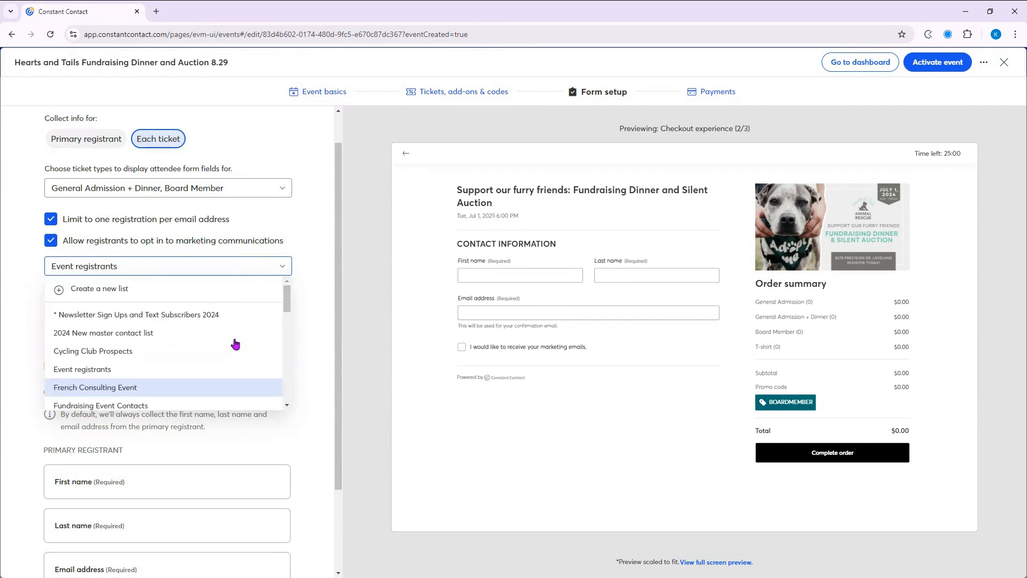
{"action": "left_click", "coordinate": [324, 350]}
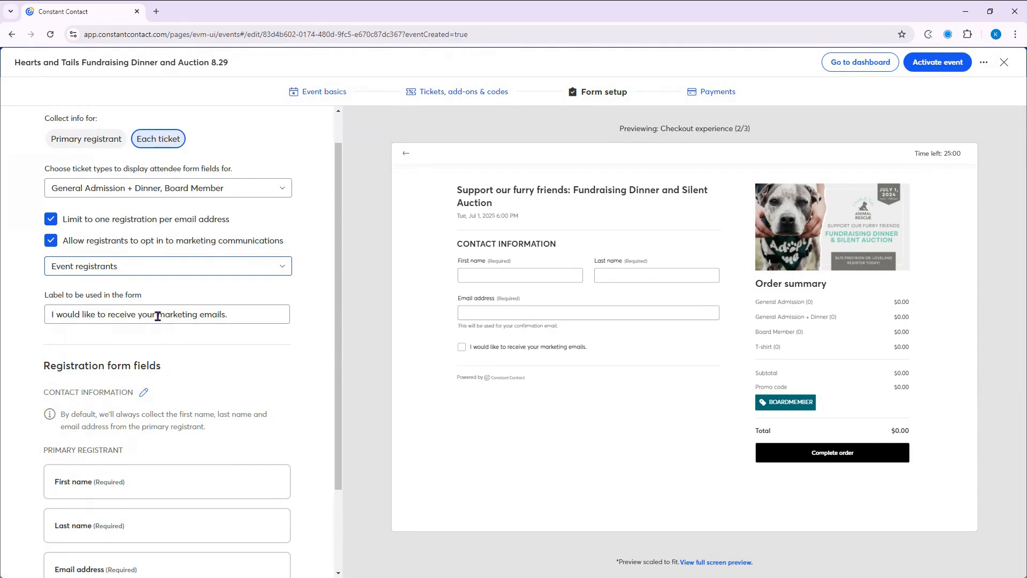
Change the marketing opt-in label to "I would like to receive your news and updates".
{"action": "left_click_drag", "start_coordinate": [158, 314], "coordinate": [275, 332]}
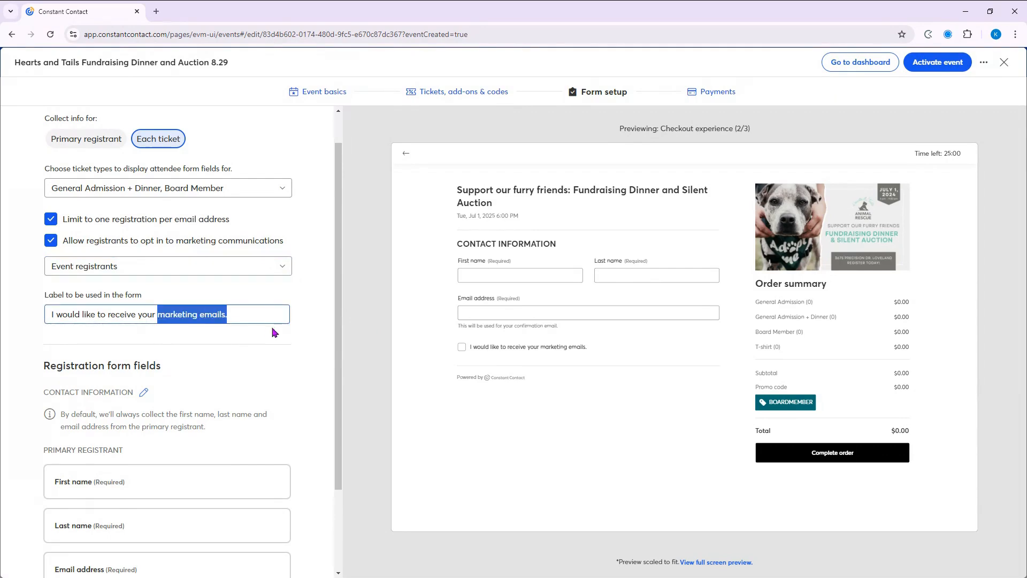
{"action": "type", "text": "news"}
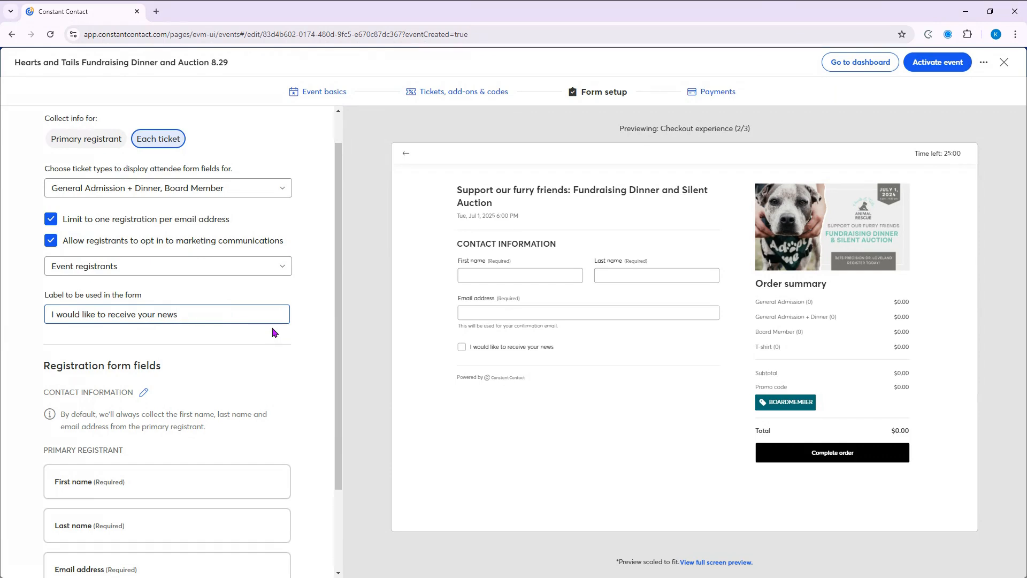
{"action": "type", "text": " and updates"}
Add a First name field for each ticket to the registration form and make it required.
{"action": "scroll", "coordinate": [272, 333], "scroll_direction": "down", "scroll_amount": 2}
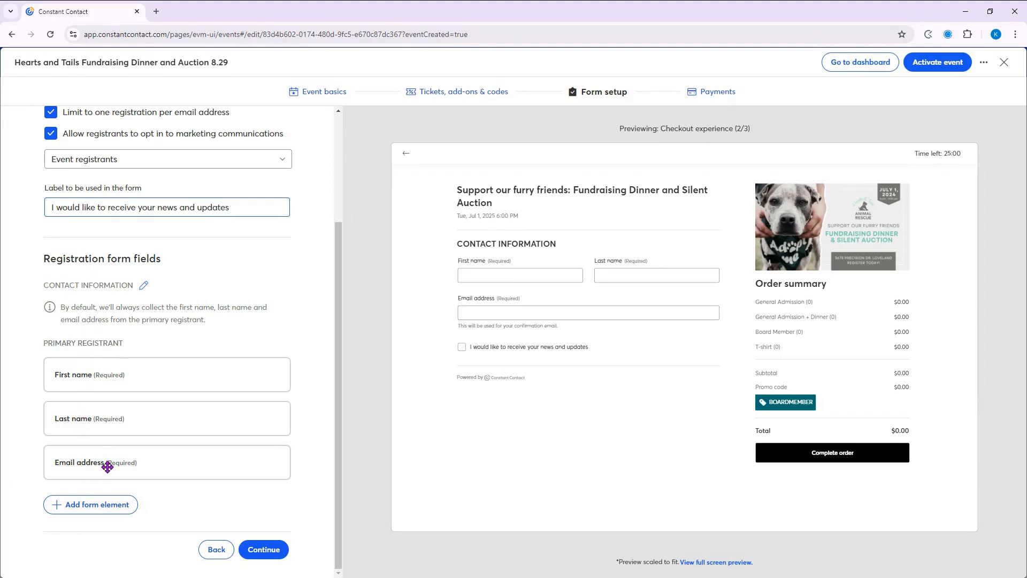
{"action": "left_click", "coordinate": [78, 515]}
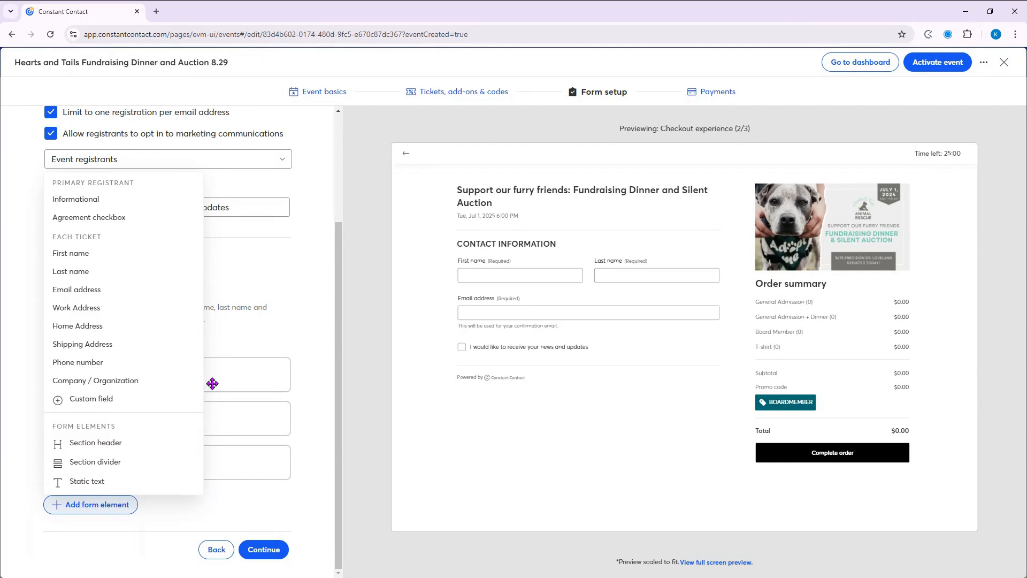
{"action": "left_click", "coordinate": [149, 252]}
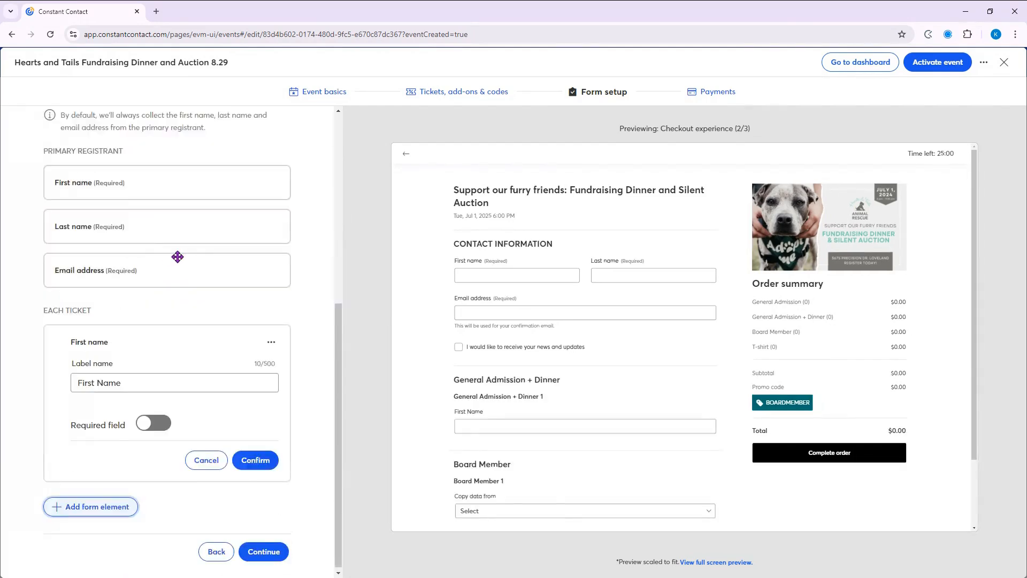
{"action": "scroll", "coordinate": [494, 390], "scroll_direction": "down", "scroll_amount": 3}
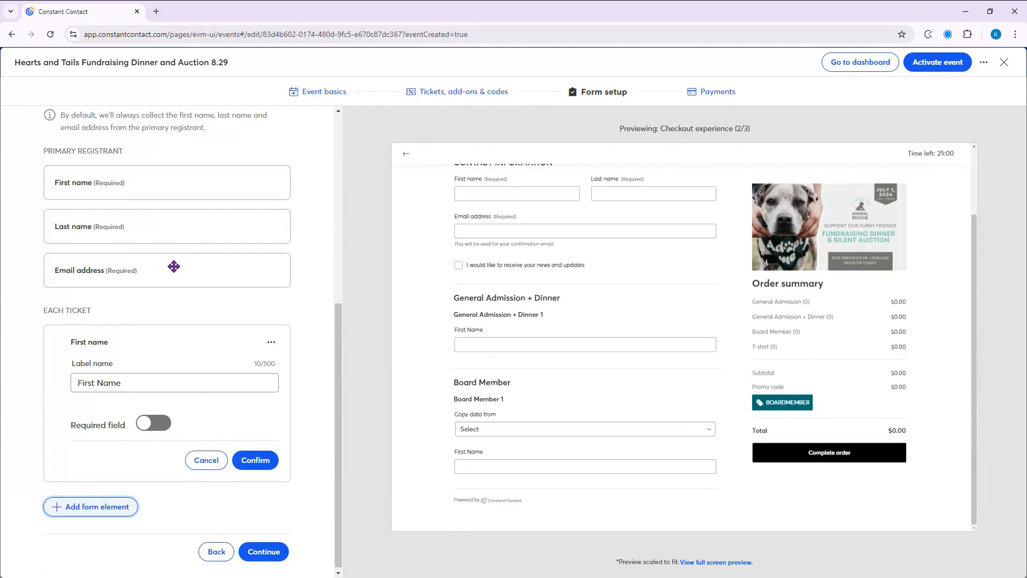
{"action": "left_click", "coordinate": [152, 432]}
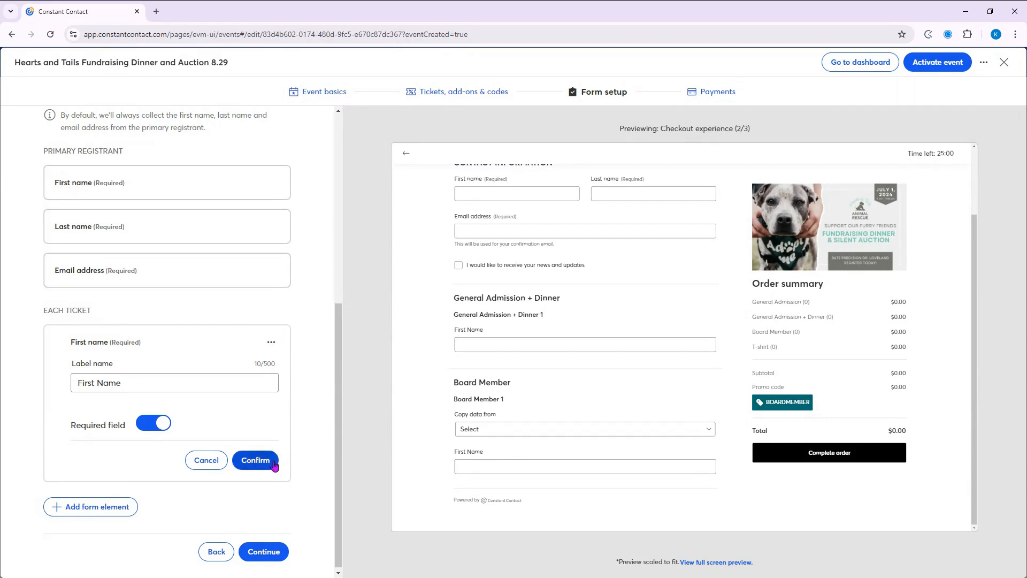
{"action": "left_click", "coordinate": [255, 461]}
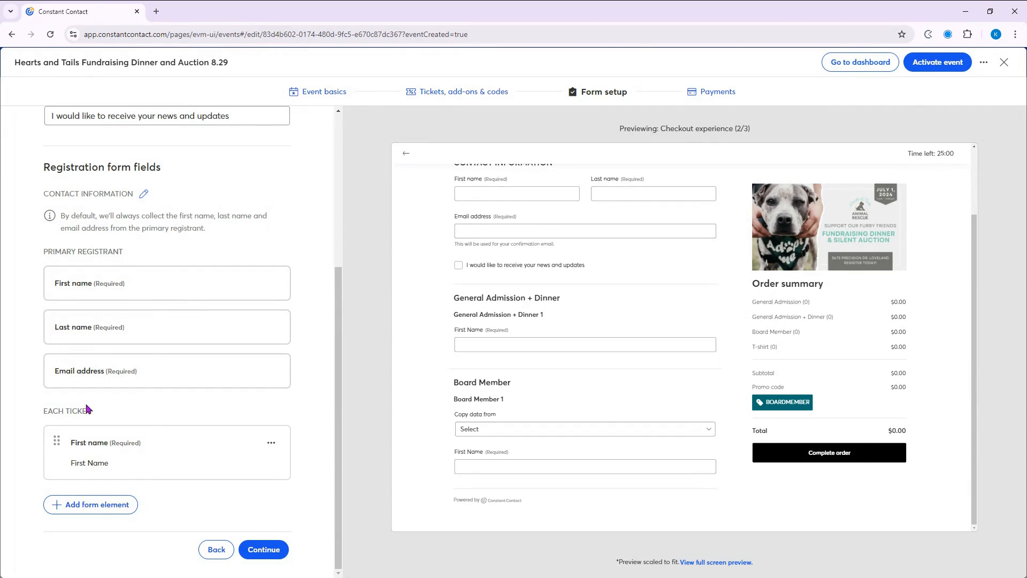
Add a custom field for each ticket labelled "Do you have any food allergies? If so, what?".
{"action": "left_click", "coordinate": [100, 515]}
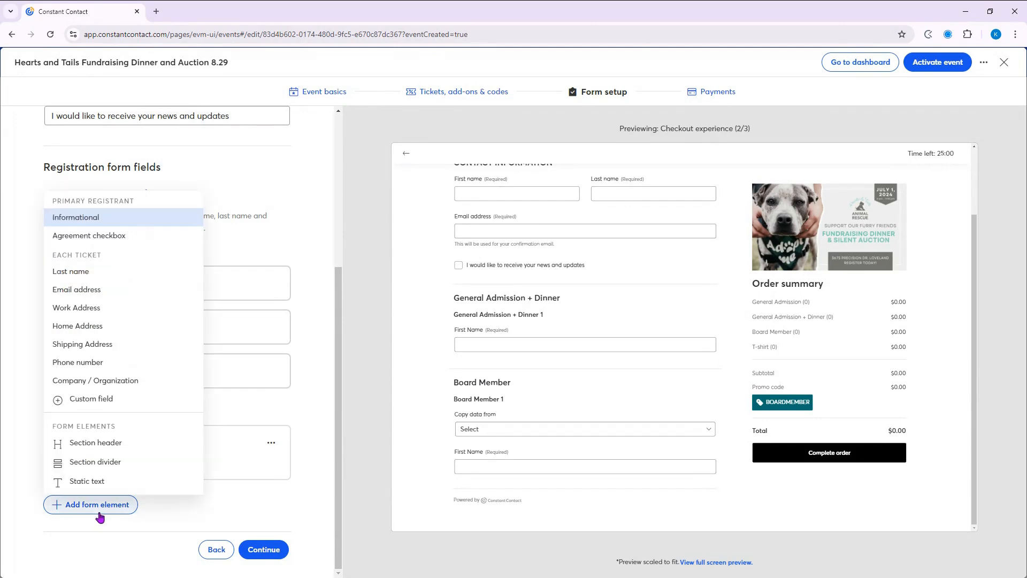
{"action": "left_click", "coordinate": [131, 404]}
{"action": "left_click", "coordinate": [147, 329]}
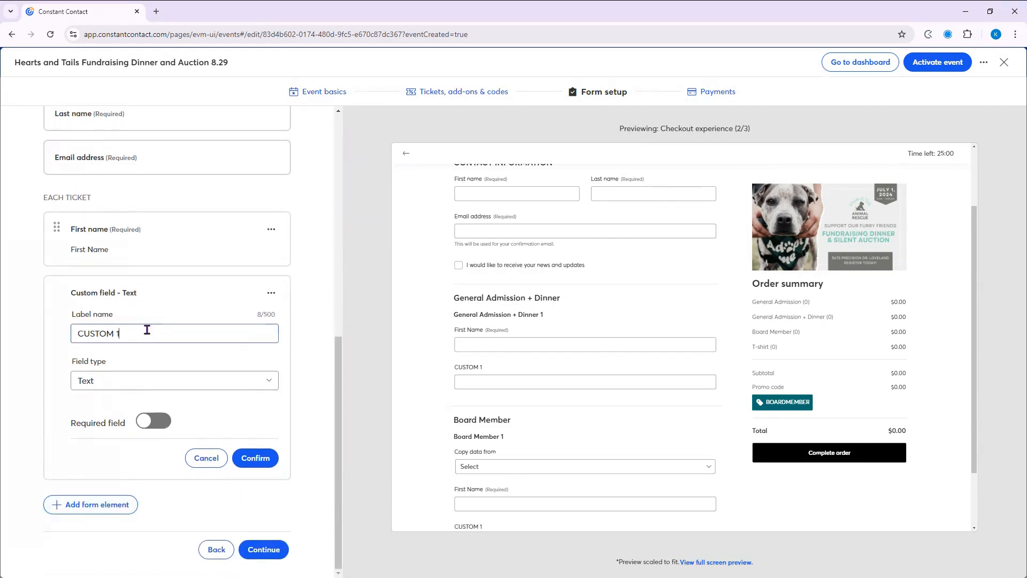
{"action": "triple_click", "coordinate": [147, 330]}
{"action": "type", "text": "Do you have any food allerg"}
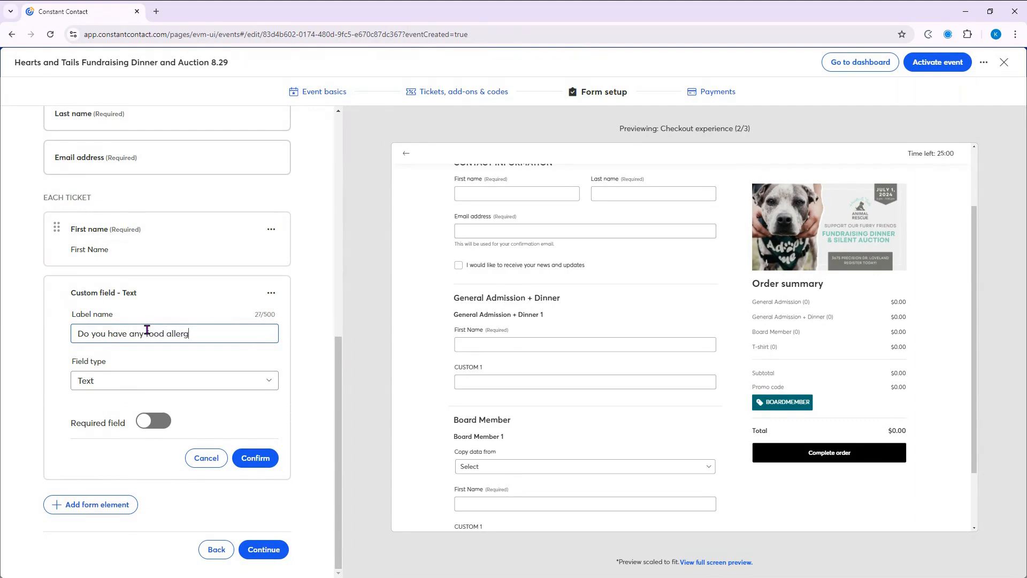
{"action": "type", "text": "ies? If so, what?"}
Make the food allergies question a required text area, confirm it, and check the form preview.
{"action": "left_click", "coordinate": [160, 382]}
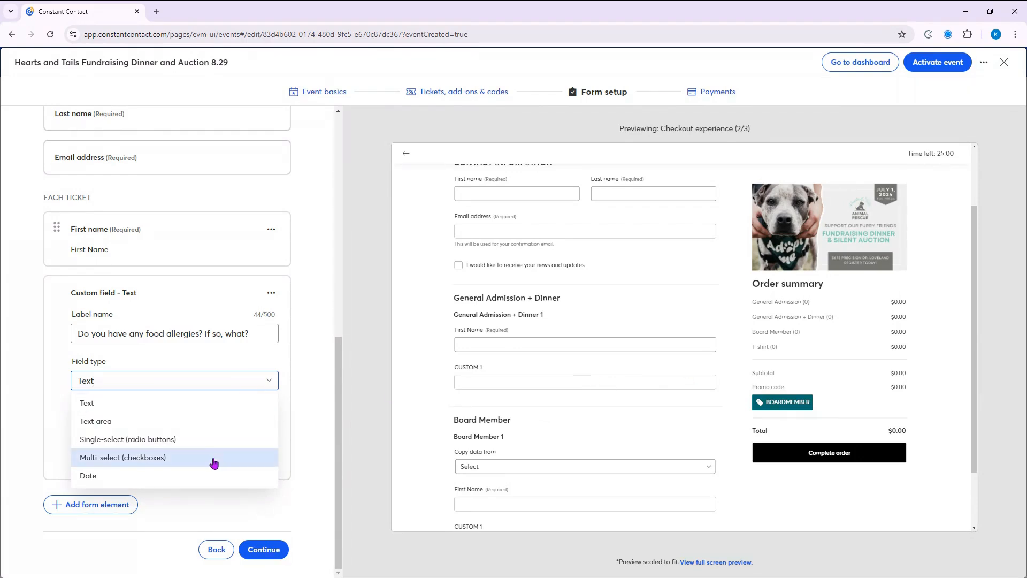
{"action": "left_click", "coordinate": [215, 423]}
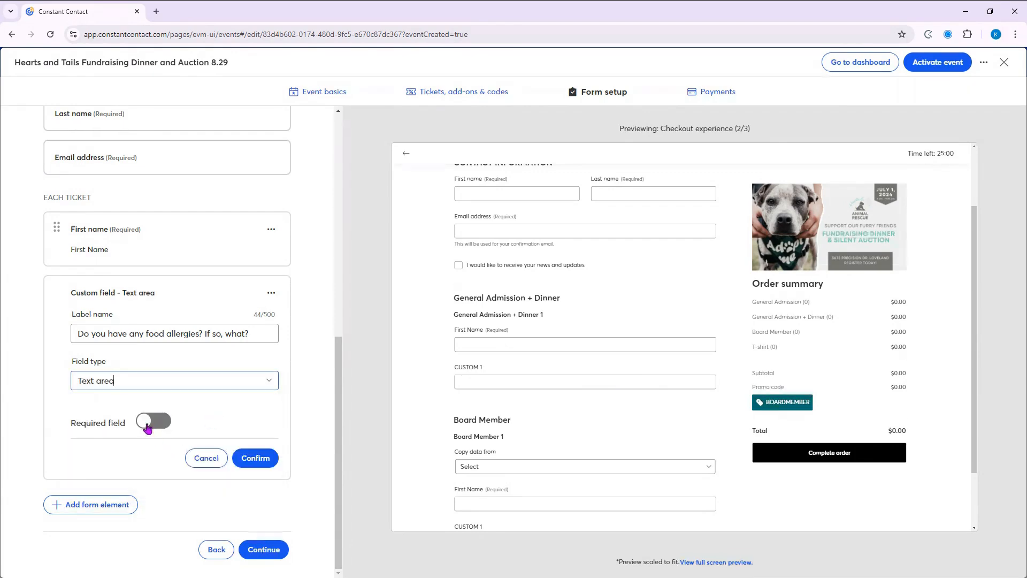
{"action": "left_click", "coordinate": [150, 423]}
{"action": "left_click", "coordinate": [256, 459]}
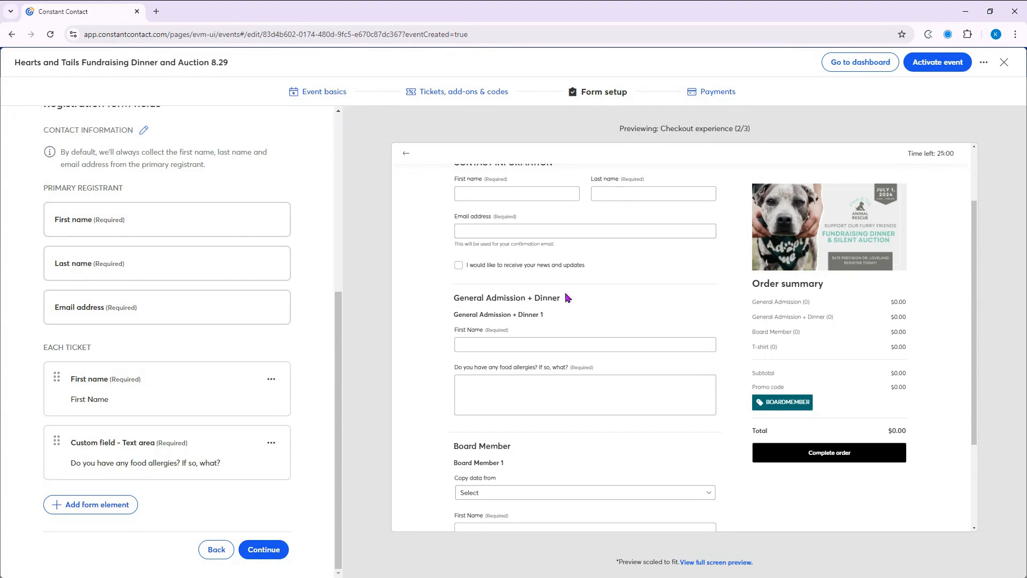
{"action": "scroll", "coordinate": [568, 297], "scroll_direction": "up", "scroll_amount": 2}
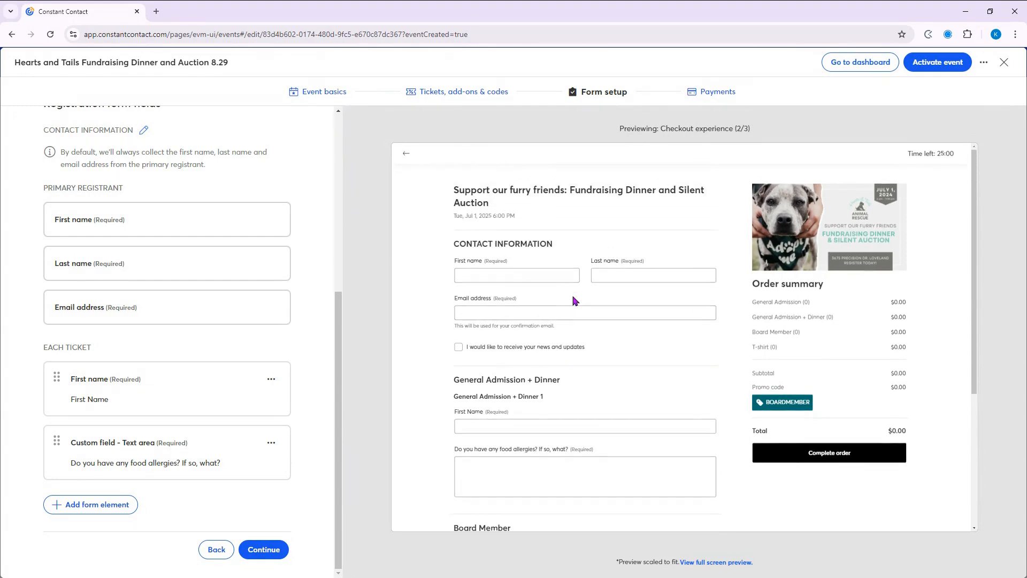
{"action": "scroll", "coordinate": [573, 301], "scroll_direction": "down", "scroll_amount": 1}
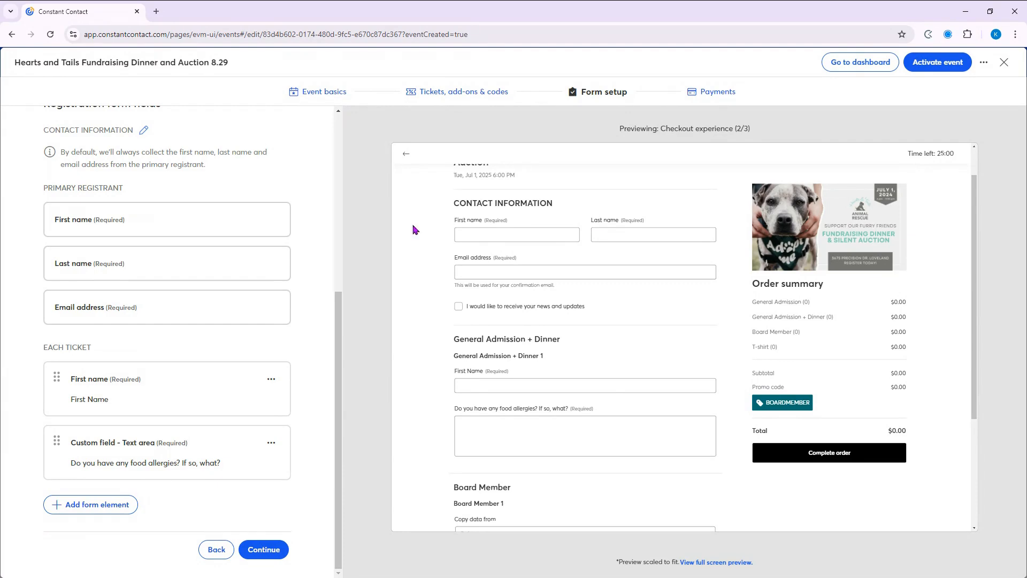
Review the registration form setup and the list of form elements that can be added.
{"action": "scroll", "coordinate": [221, 212], "scroll_direction": "up", "scroll_amount": 3}
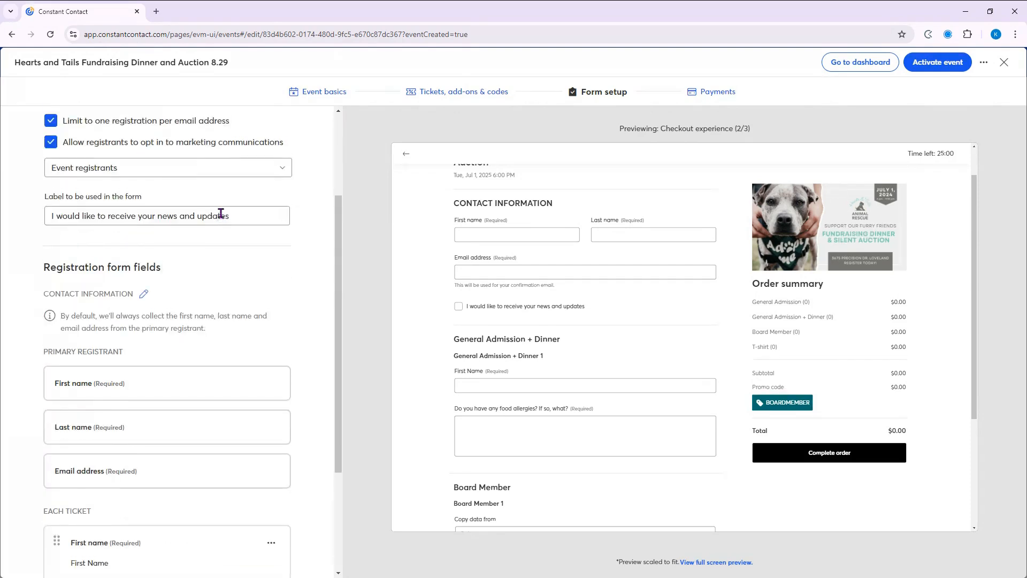
{"action": "scroll", "coordinate": [222, 214], "scroll_direction": "up", "scroll_amount": 2}
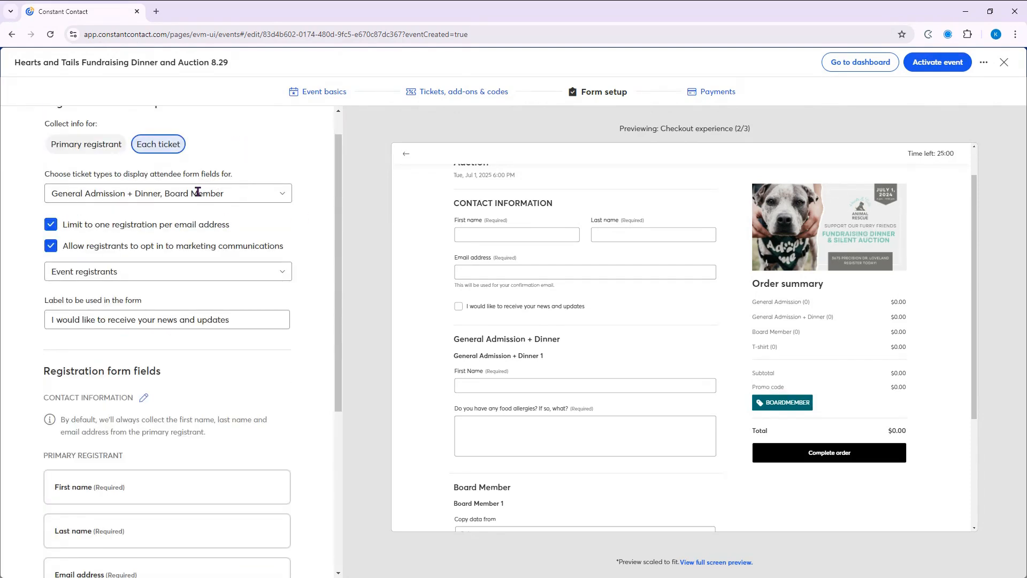
{"action": "left_click", "coordinate": [85, 144]}
{"action": "scroll", "coordinate": [148, 241], "scroll_direction": "down", "scroll_amount": 5}
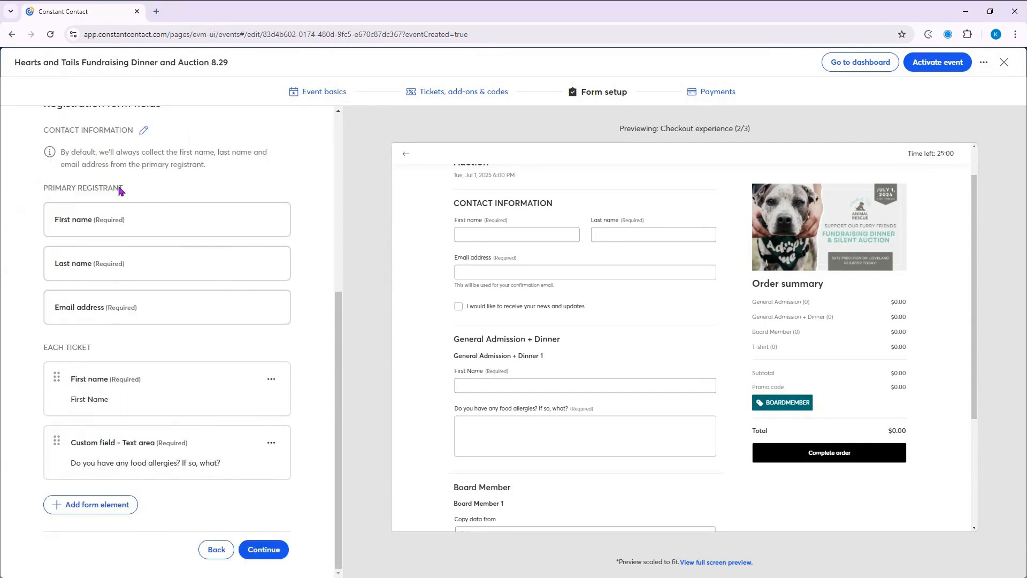
{"action": "left_click", "coordinate": [126, 511]}
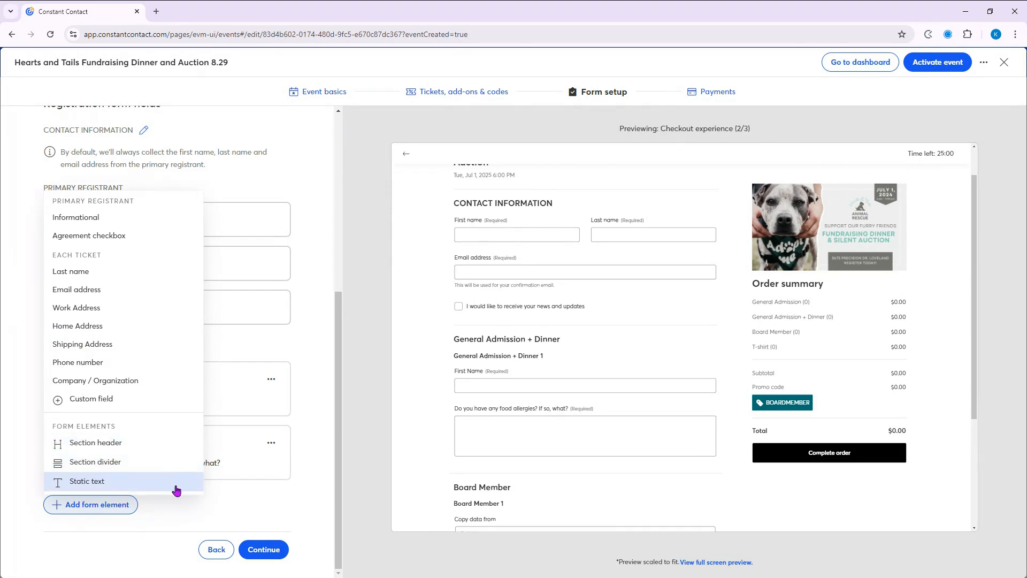
{"action": "left_click", "coordinate": [310, 362]}
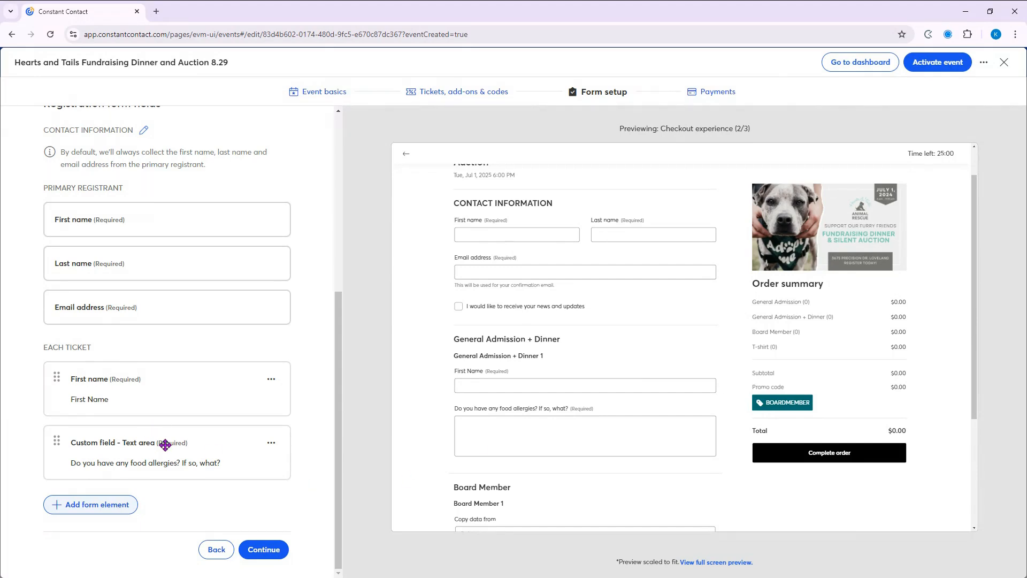
Change the contact information section label of the registration form to "Primary registrant".
{"action": "scroll", "coordinate": [166, 444], "scroll_direction": "up", "scroll_amount": 5}
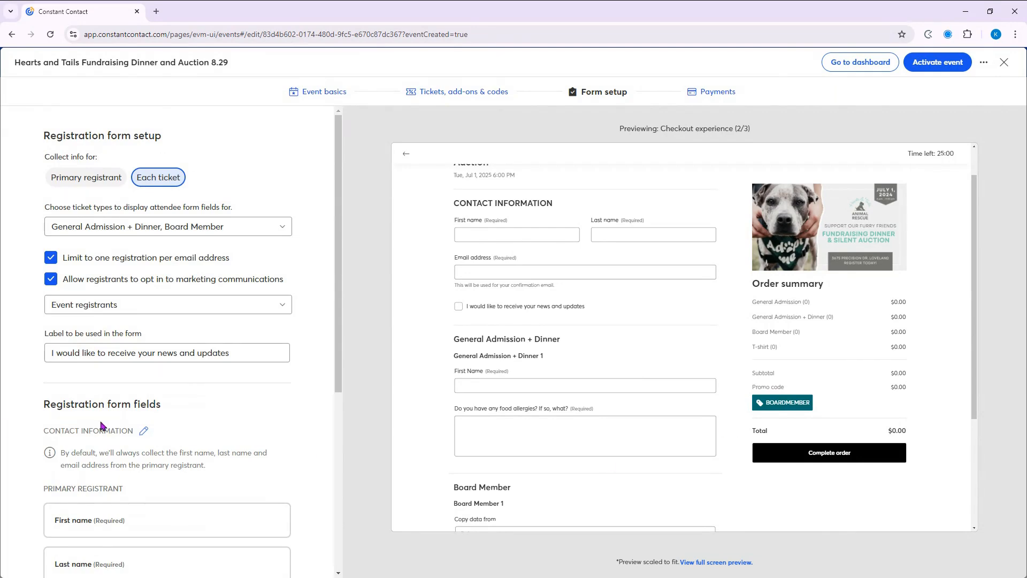
{"action": "left_click", "coordinate": [144, 431]}
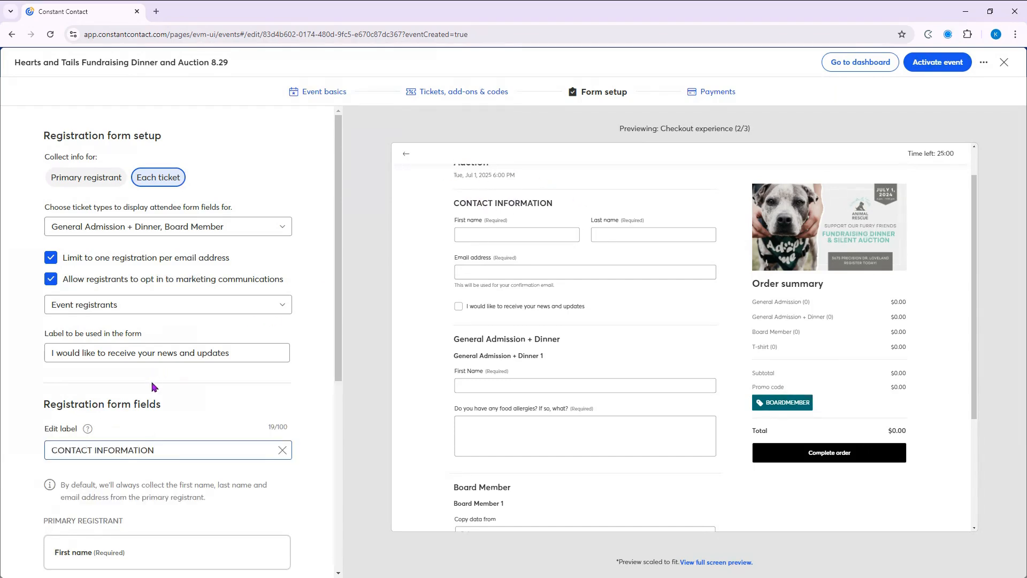
{"action": "scroll", "coordinate": [163, 395], "scroll_direction": "down", "scroll_amount": 1}
{"action": "triple_click", "coordinate": [159, 396]}
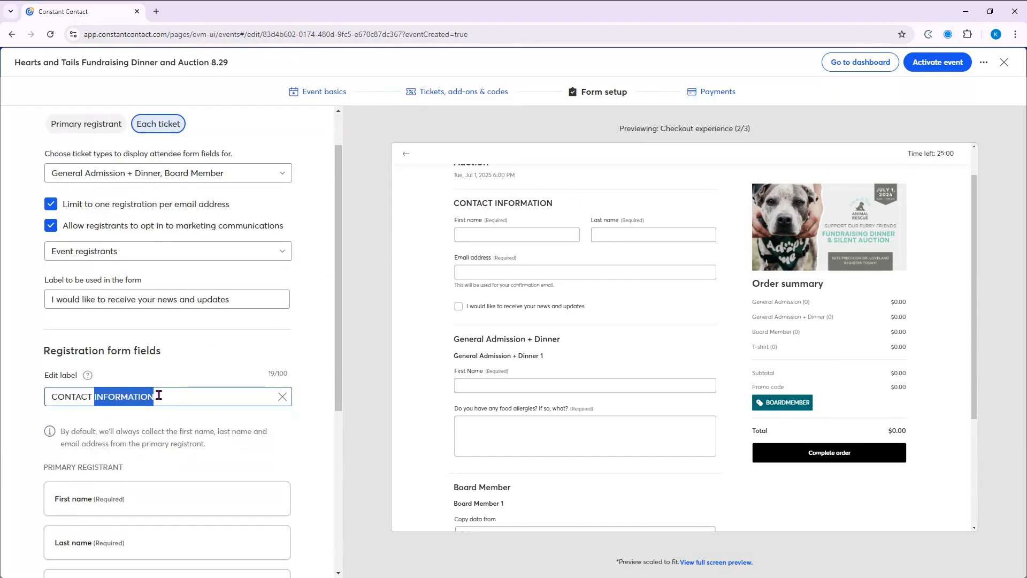
{"action": "key", "text": "BackSpace"}
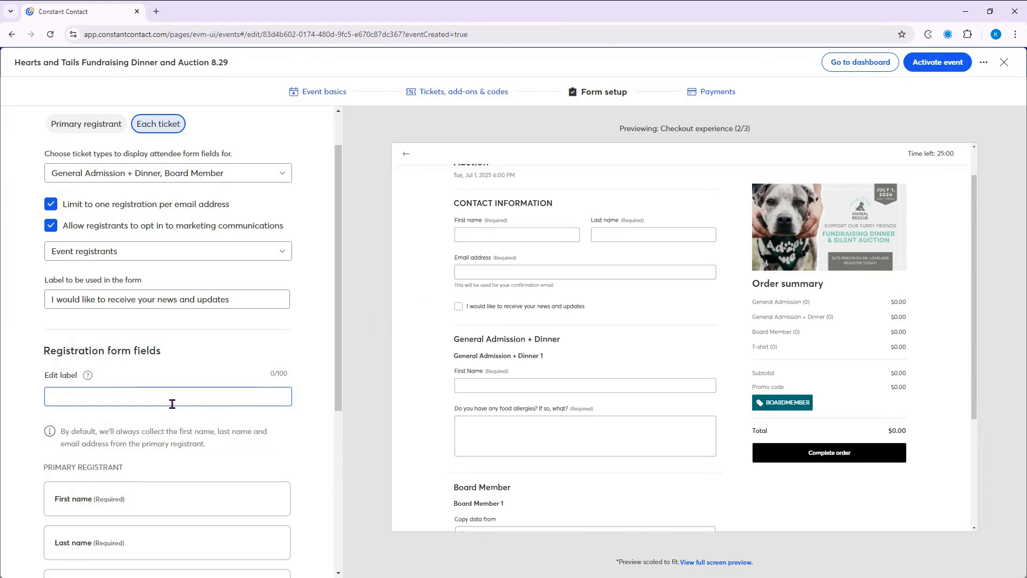
{"action": "type", "text": "Primary registrant"}
{"action": "left_click", "coordinate": [244, 363]}
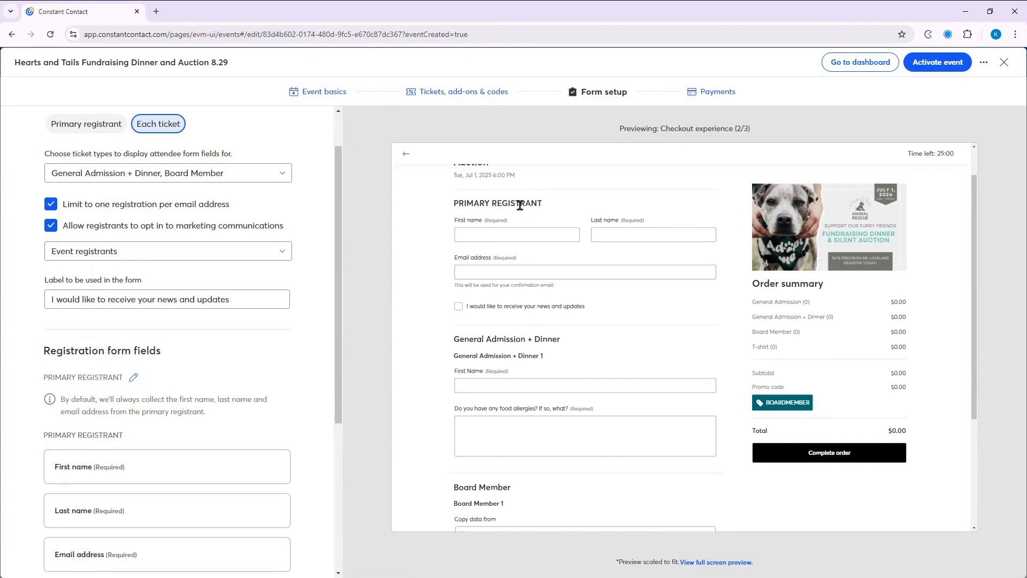
Continue to the payment setup and turn off digital payments for the event.
{"action": "scroll", "coordinate": [271, 439], "scroll_direction": "down", "scroll_amount": 5}
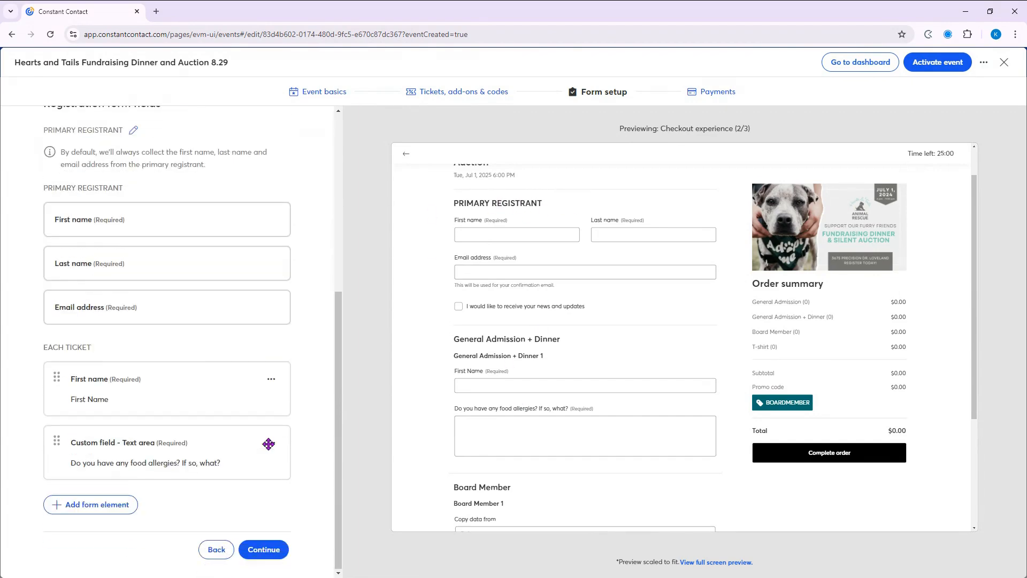
{"action": "left_click", "coordinate": [284, 556]}
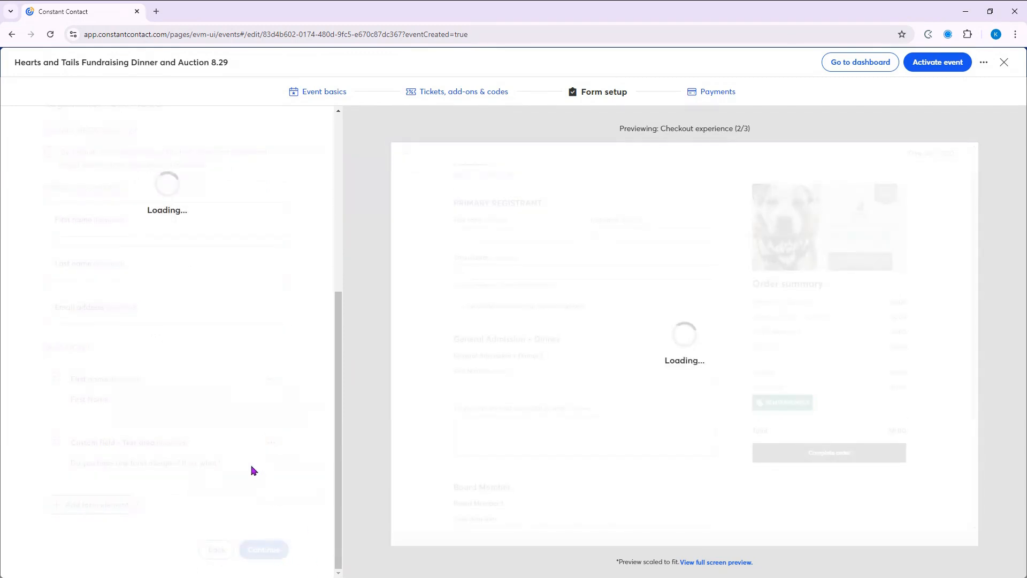
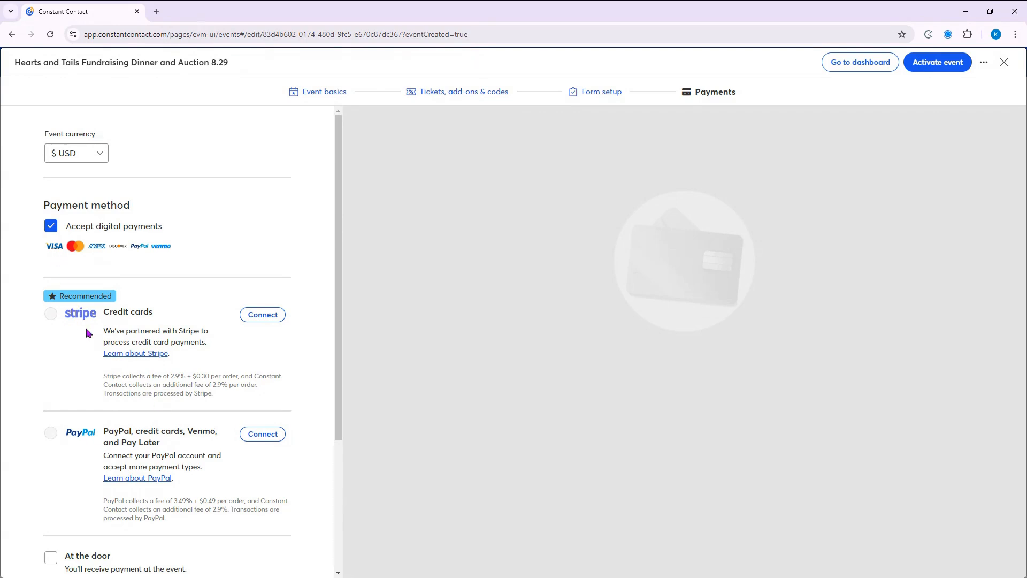
{"action": "scroll", "coordinate": [87, 333], "scroll_direction": "down", "scroll_amount": 2}
{"action": "scroll", "coordinate": [87, 333], "scroll_direction": "down", "scroll_amount": 2}
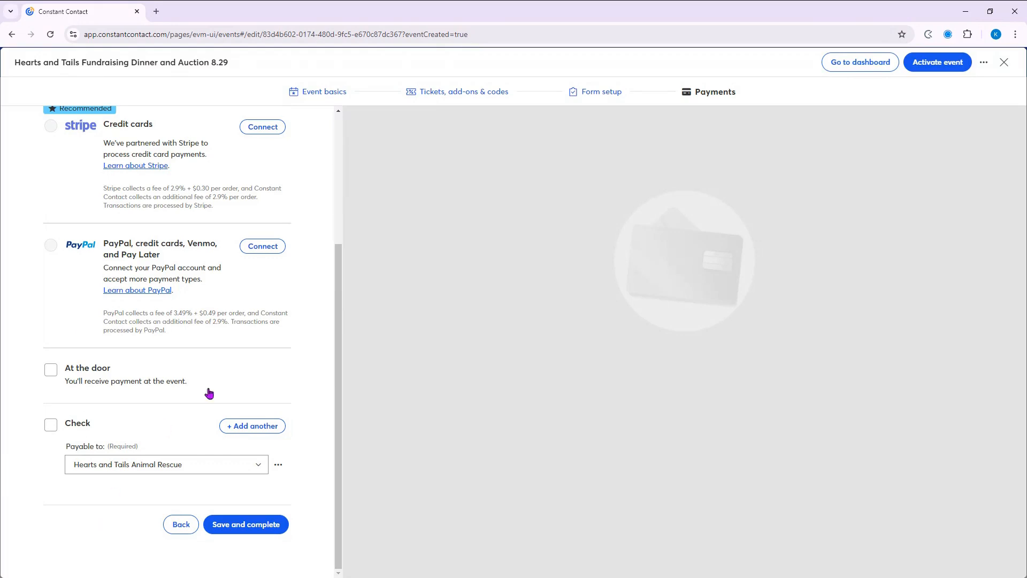
{"action": "scroll", "coordinate": [159, 364], "scroll_direction": "up", "scroll_amount": 3}
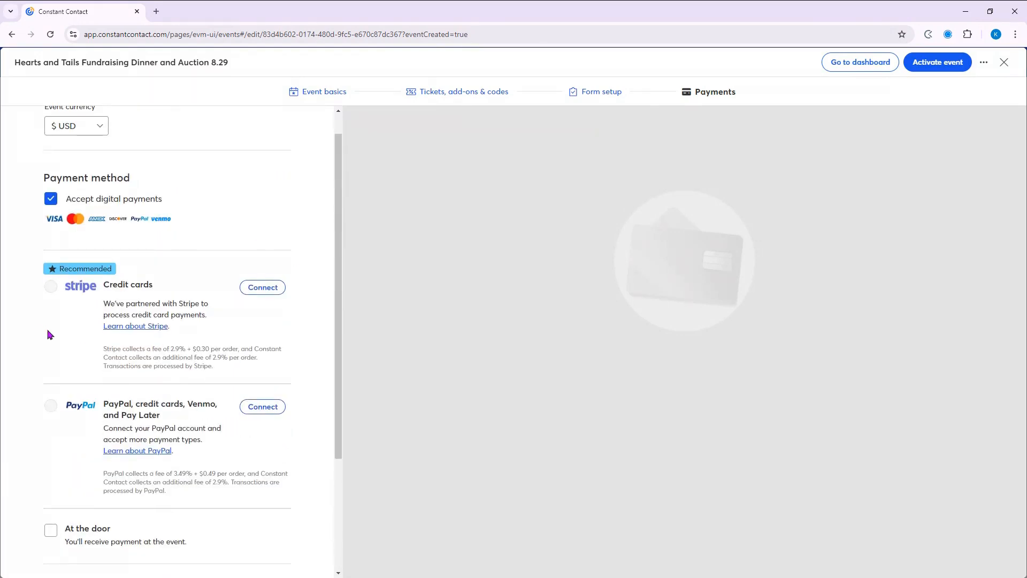
{"action": "left_click", "coordinate": [50, 200]}
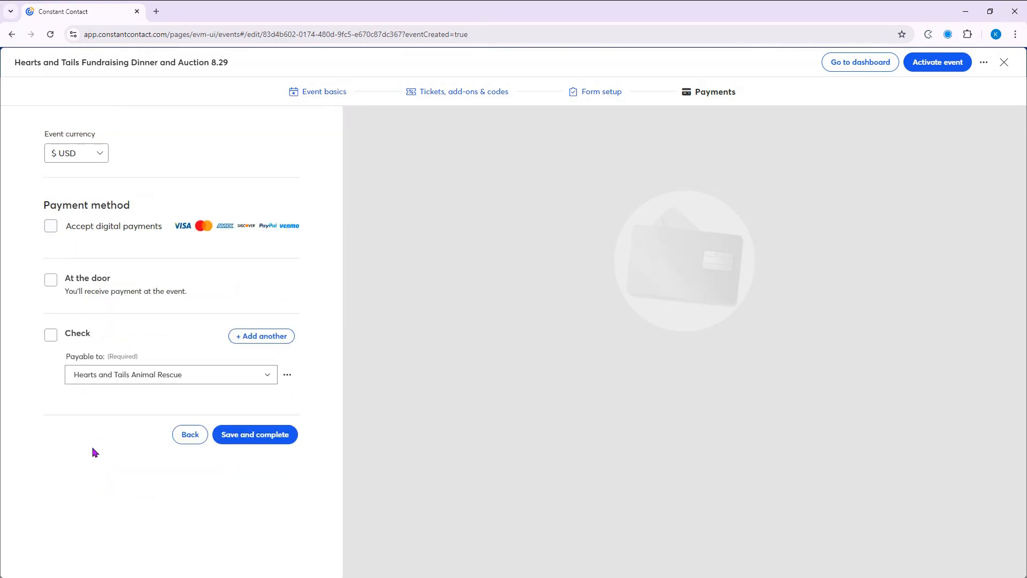
Accept payment at the door, then save and complete the event setup.
{"action": "left_click", "coordinate": [52, 281]}
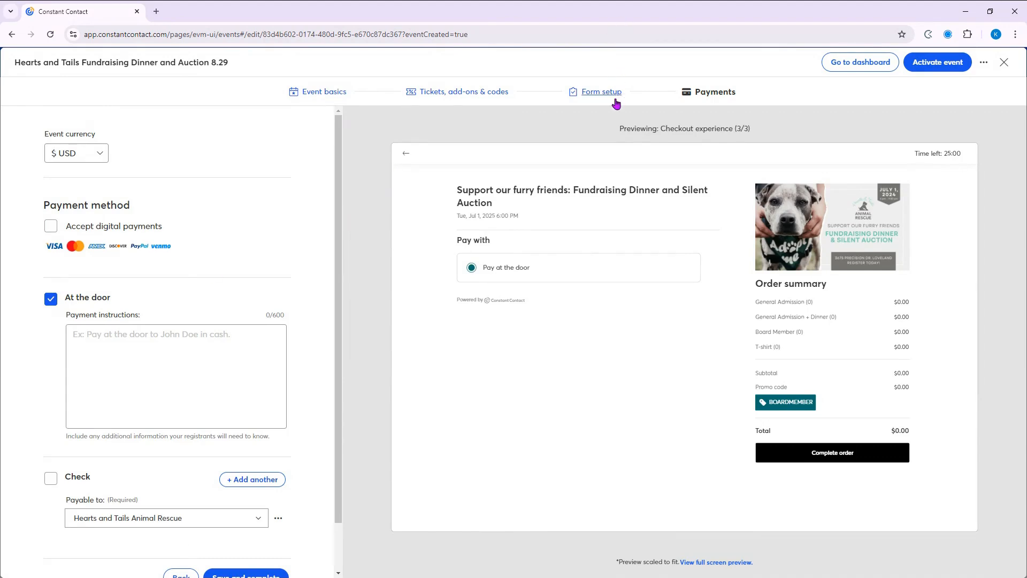
{"action": "scroll", "coordinate": [289, 477], "scroll_direction": "down", "scroll_amount": 1}
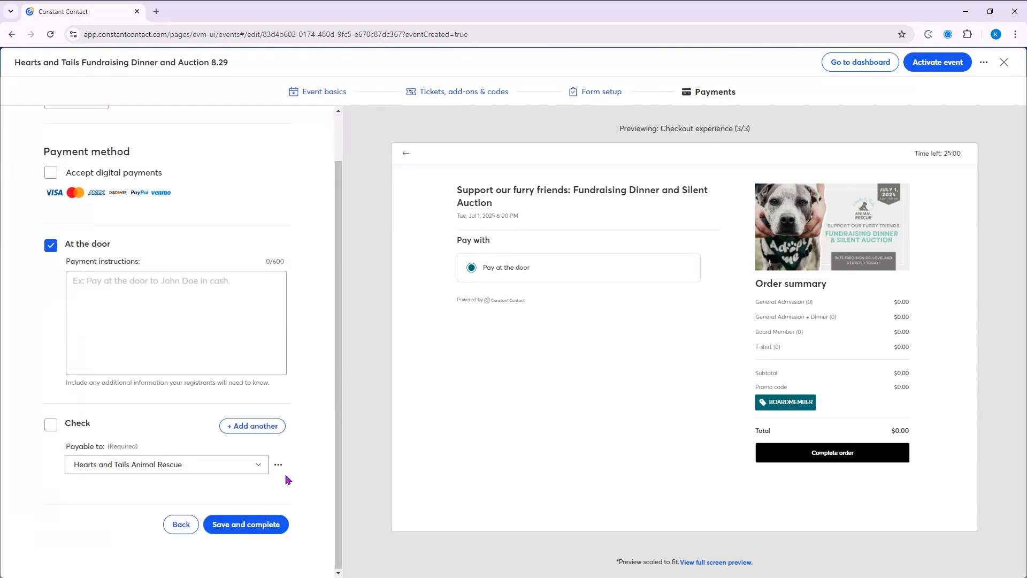
{"action": "left_click", "coordinate": [248, 525]}
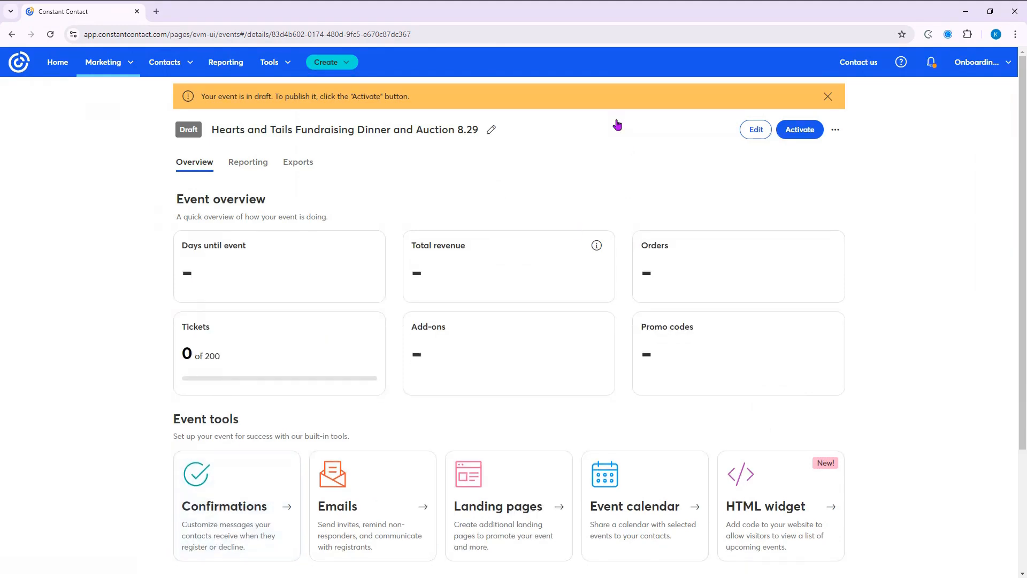
Activate the fundraising dinner and auction event and confirm the activation.
{"action": "left_click", "coordinate": [813, 133]}
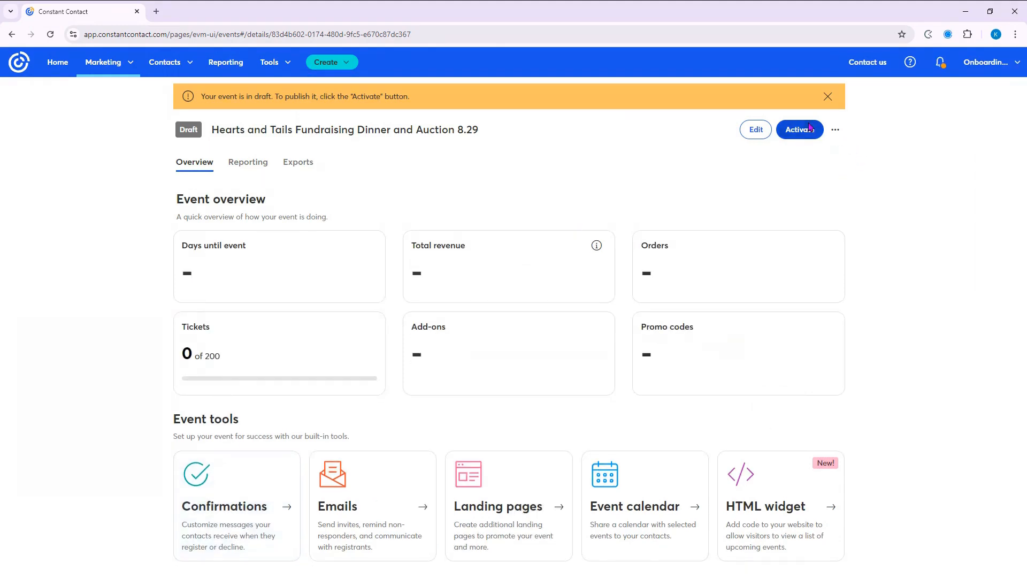
{"action": "left_click", "coordinate": [648, 362]}
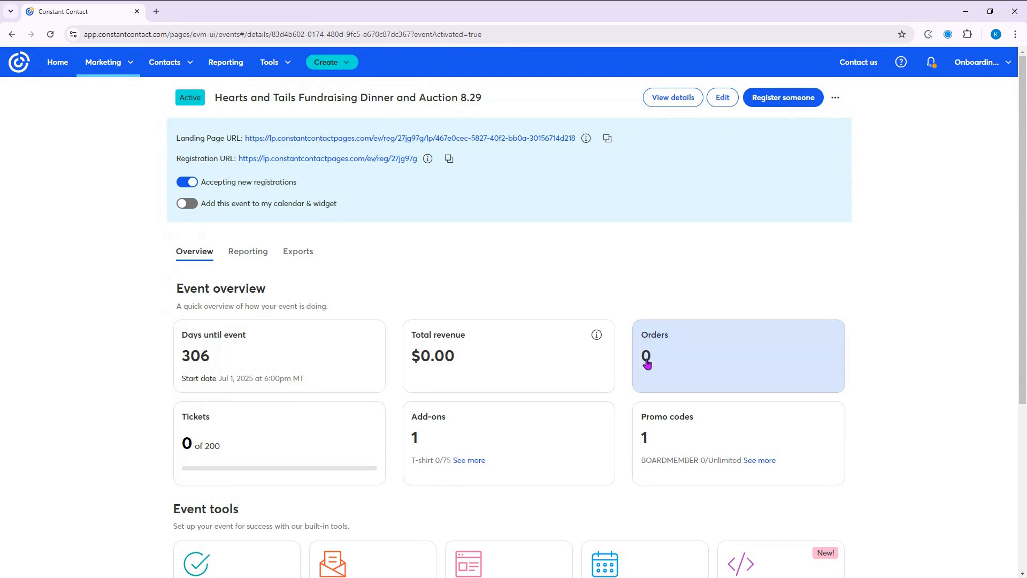
Review the event's thank you, confirmation email and decline messages, and close them without saving.
{"action": "scroll", "coordinate": [503, 278], "scroll_direction": "down", "scroll_amount": 3}
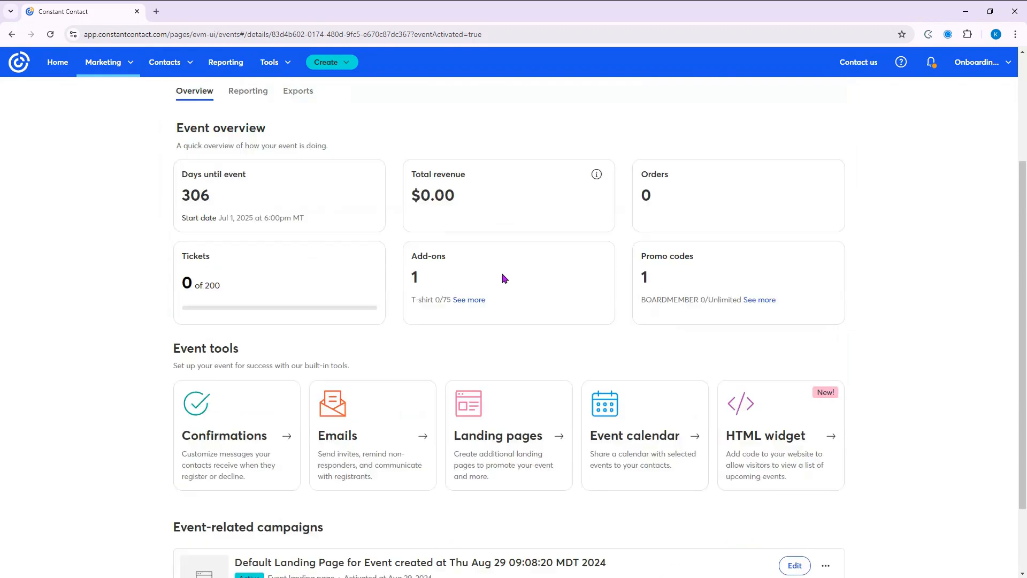
{"action": "scroll", "coordinate": [503, 278], "scroll_direction": "down", "scroll_amount": 2}
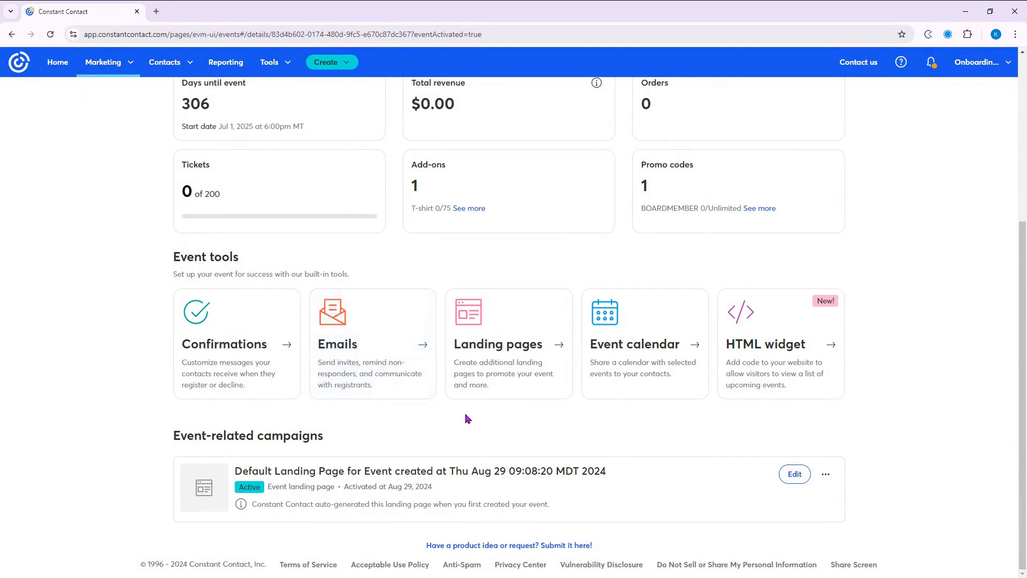
{"action": "left_click", "coordinate": [263, 360]}
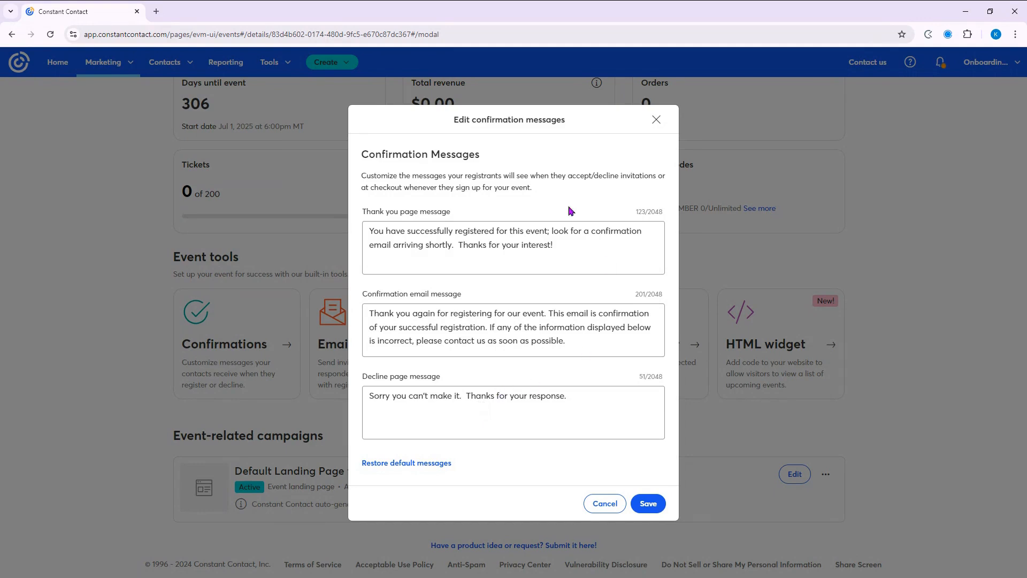
{"action": "left_click", "coordinate": [605, 503]}
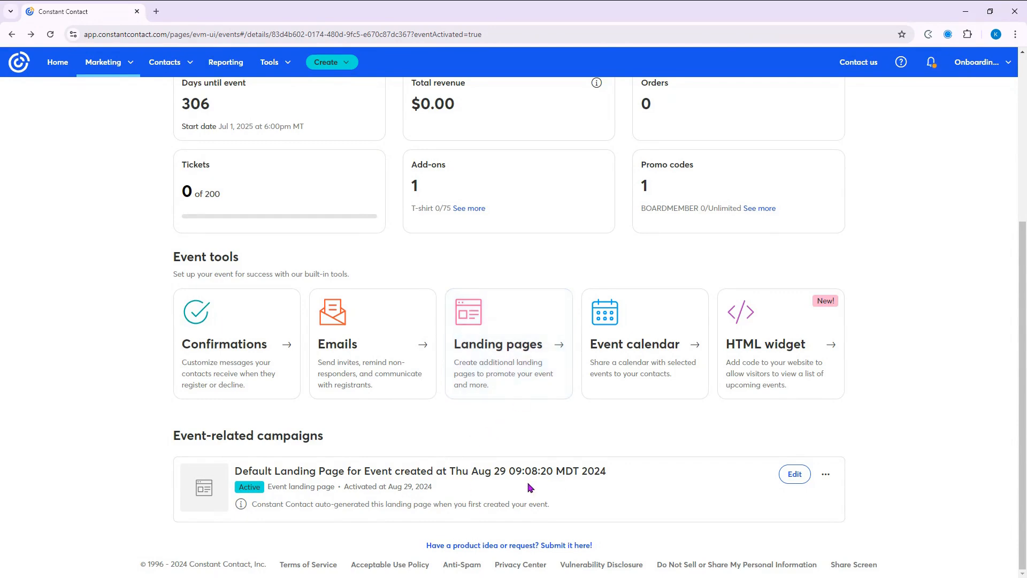
Open the event's default landing page for editing and add a text block above the banner image.
{"action": "left_click", "coordinate": [794, 474]}
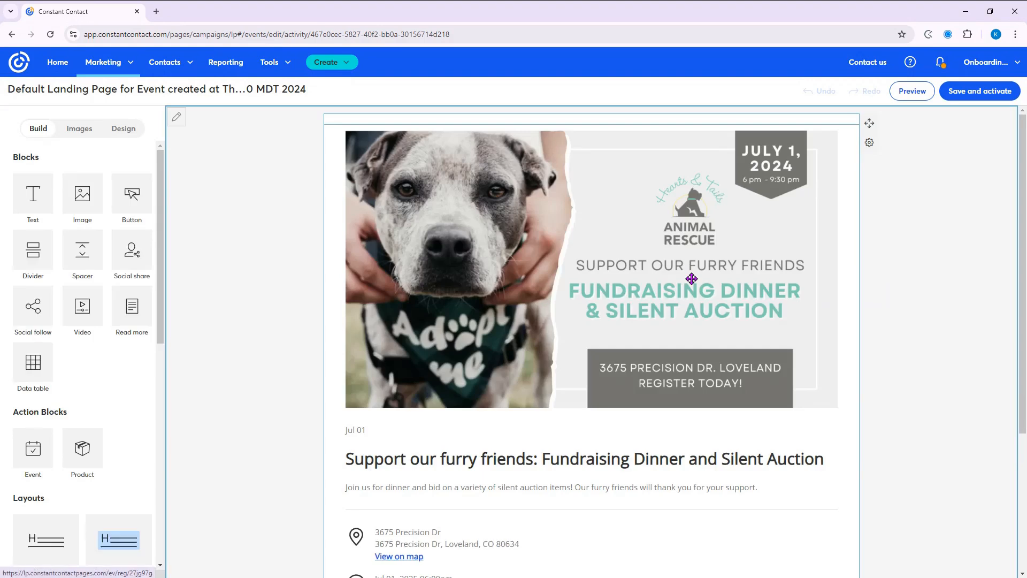
{"action": "scroll", "coordinate": [644, 335], "scroll_direction": "down", "scroll_amount": 2}
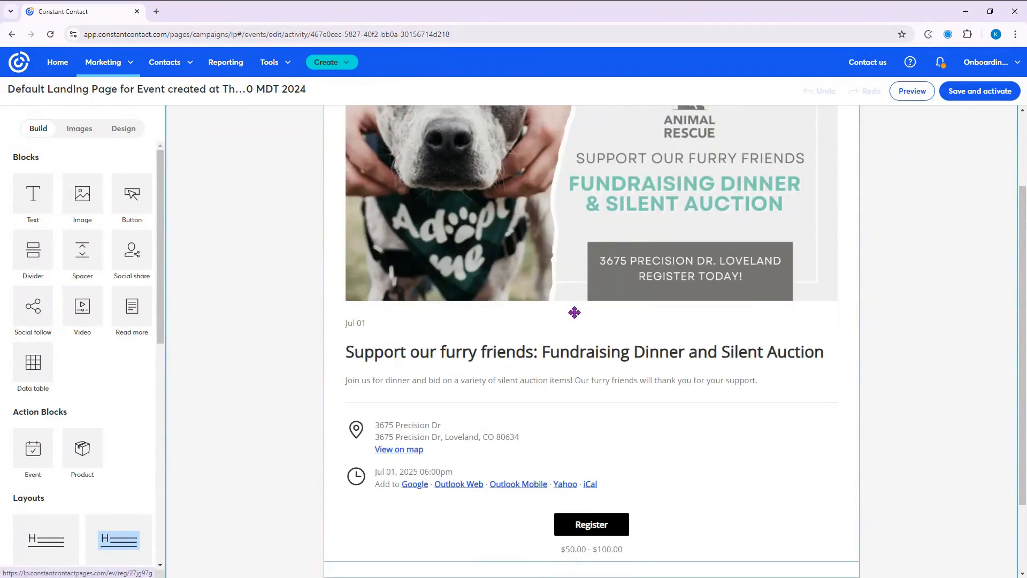
{"action": "scroll", "coordinate": [573, 310], "scroll_direction": "down", "scroll_amount": 2}
{"action": "scroll", "coordinate": [630, 440], "scroll_direction": "up", "scroll_amount": 4}
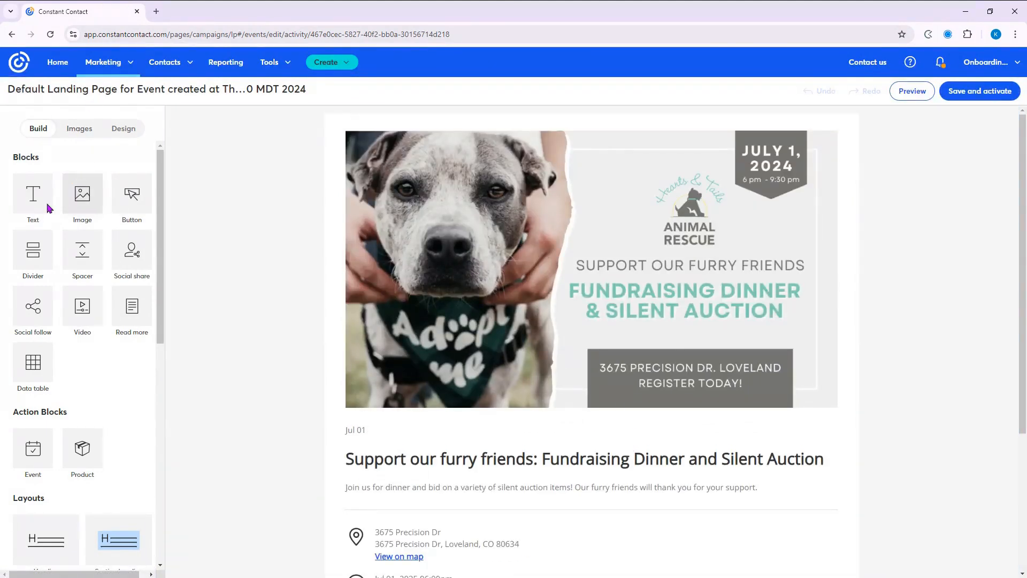
{"action": "left_click_drag", "start_coordinate": [366, 165], "coordinate": [422, 124]}
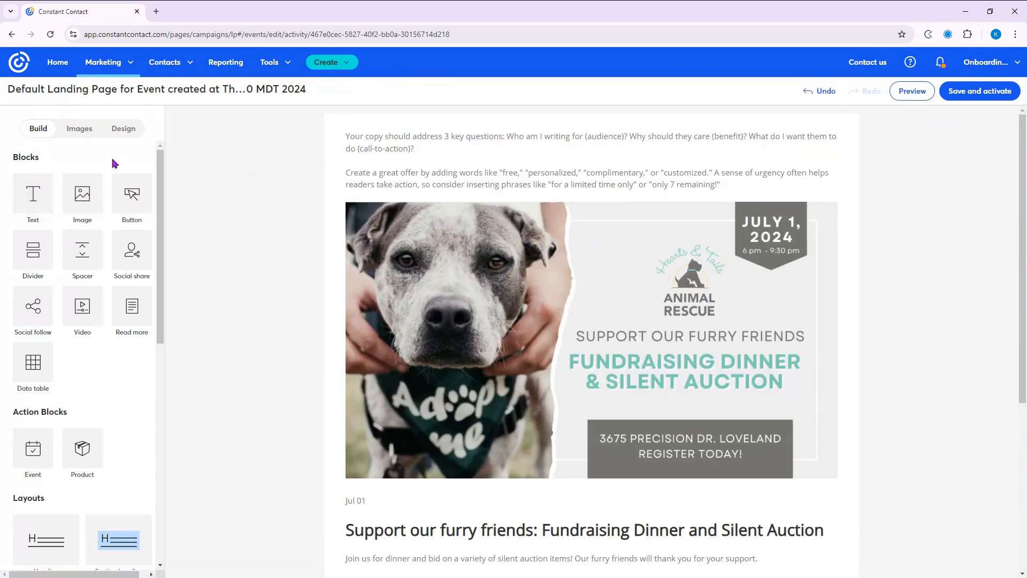
Insert the Hearts & Tails Animal Rescue logo from the image library above the text block on the landing page.
{"action": "left_click", "coordinate": [72, 135]}
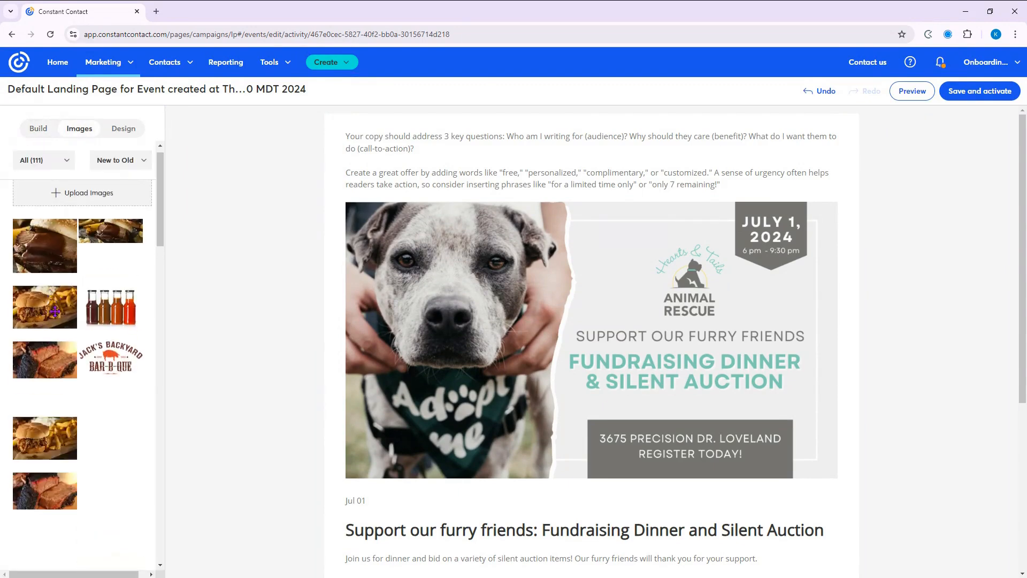
{"action": "scroll", "coordinate": [53, 310], "scroll_direction": "down", "scroll_amount": 5}
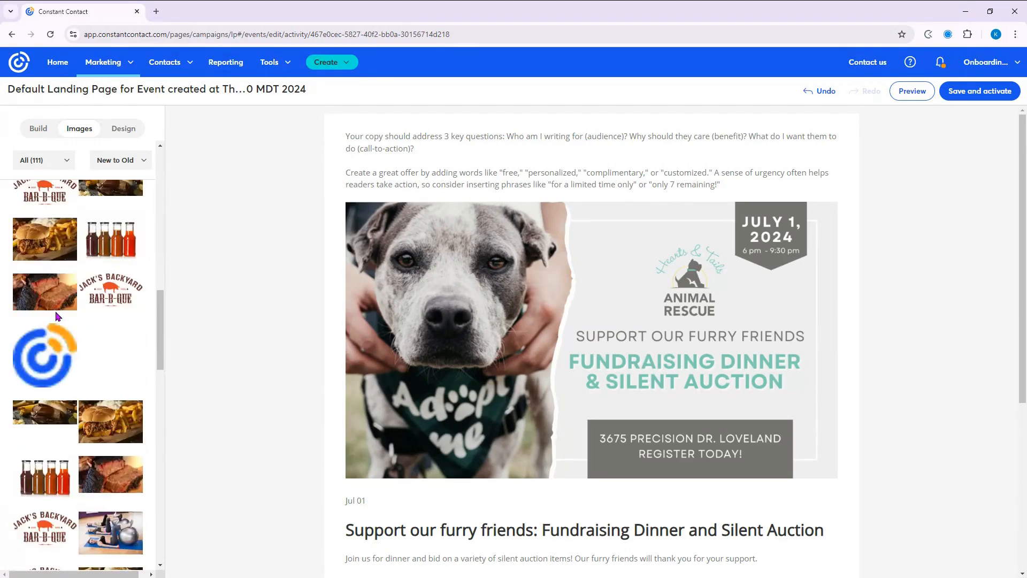
{"action": "scroll", "coordinate": [58, 317], "scroll_direction": "down", "scroll_amount": 5}
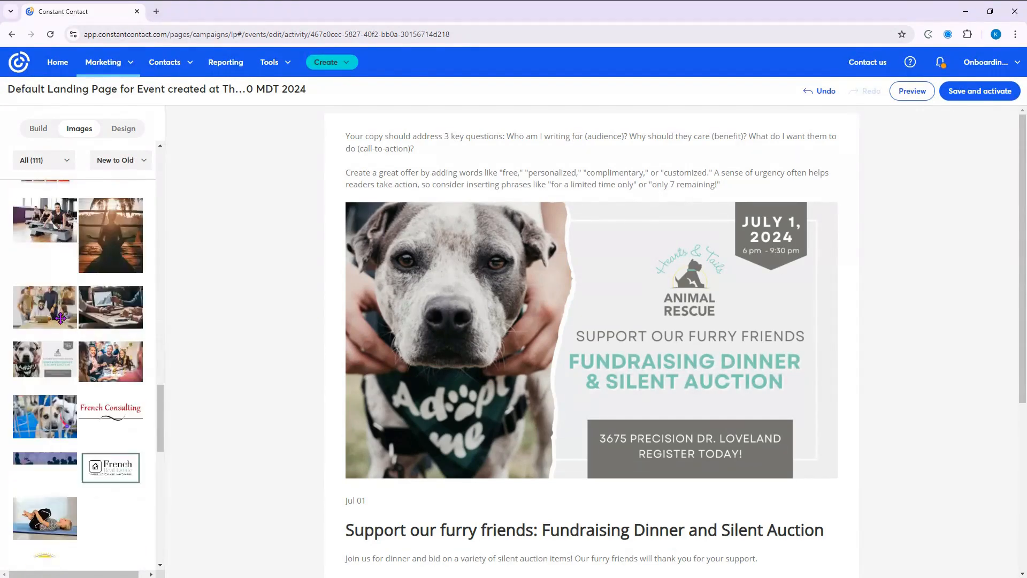
{"action": "scroll", "coordinate": [60, 318], "scroll_direction": "down", "scroll_amount": 3}
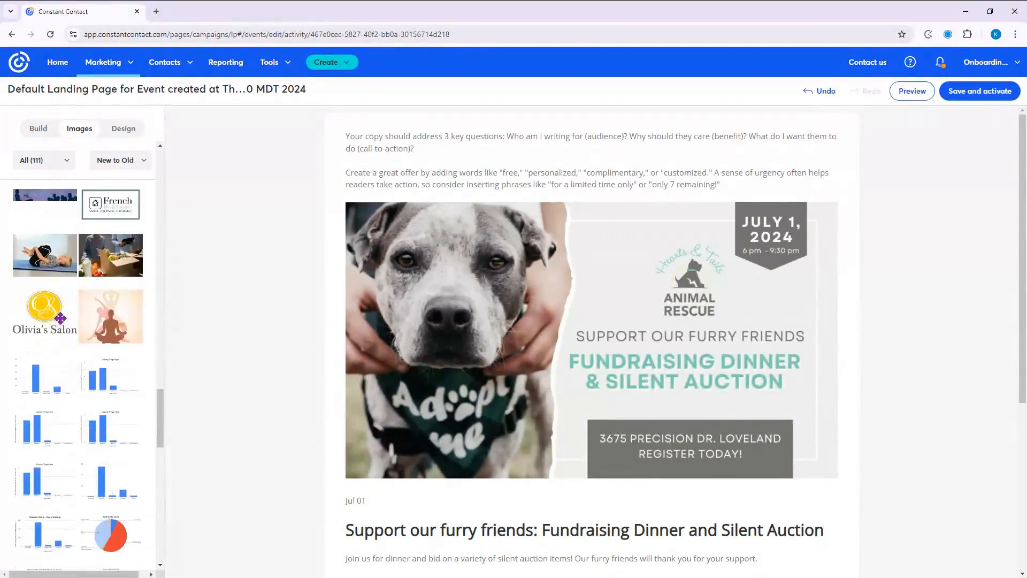
{"action": "scroll", "coordinate": [64, 323], "scroll_direction": "up", "scroll_amount": 4}
{"action": "scroll", "coordinate": [65, 323], "scroll_direction": "up", "scroll_amount": 5}
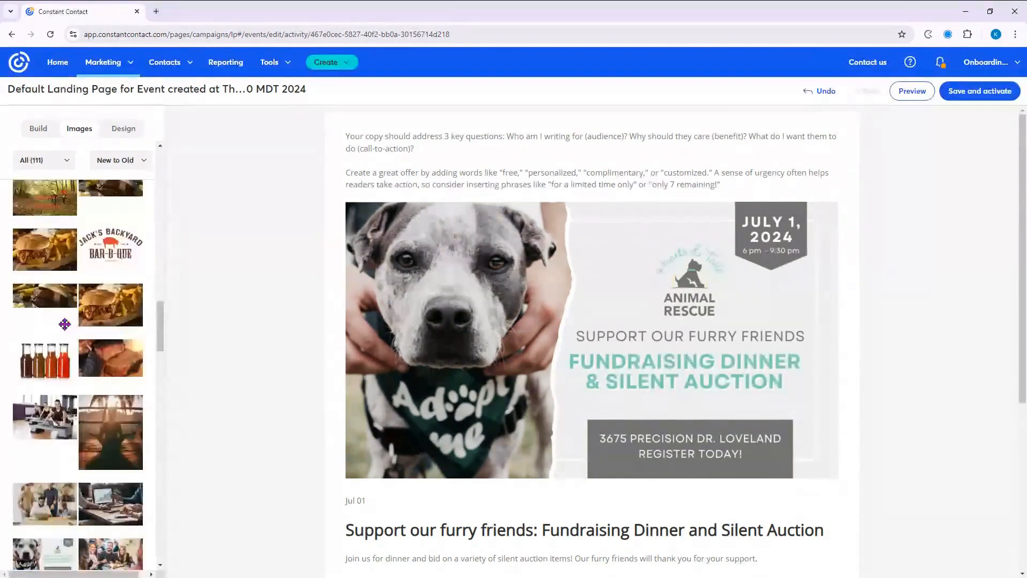
{"action": "scroll", "coordinate": [64, 324], "scroll_direction": "down", "scroll_amount": 6}
{"action": "scroll", "coordinate": [64, 324], "scroll_direction": "down", "scroll_amount": 10}
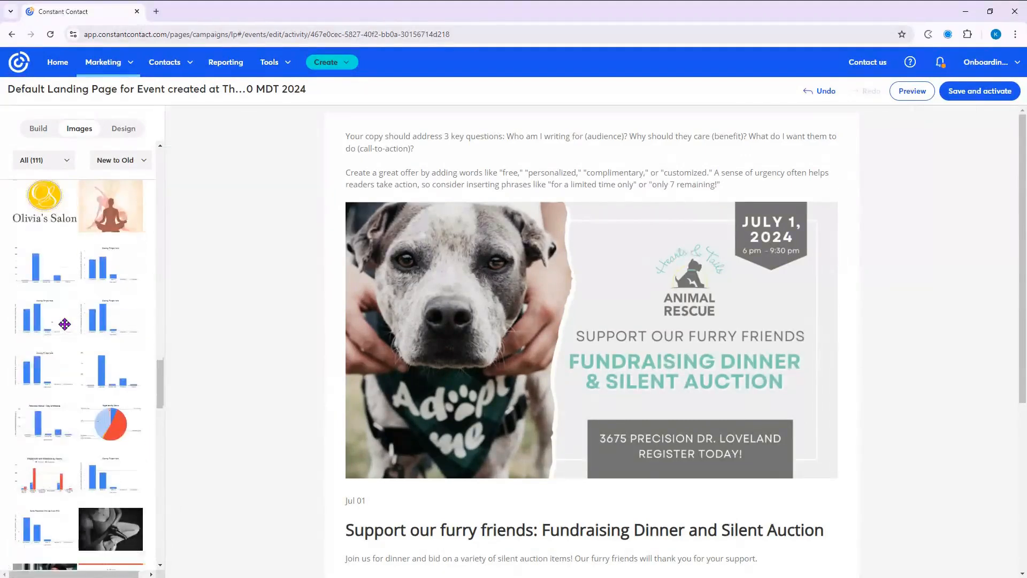
{"action": "scroll", "coordinate": [68, 331], "scroll_direction": "down", "scroll_amount": 10}
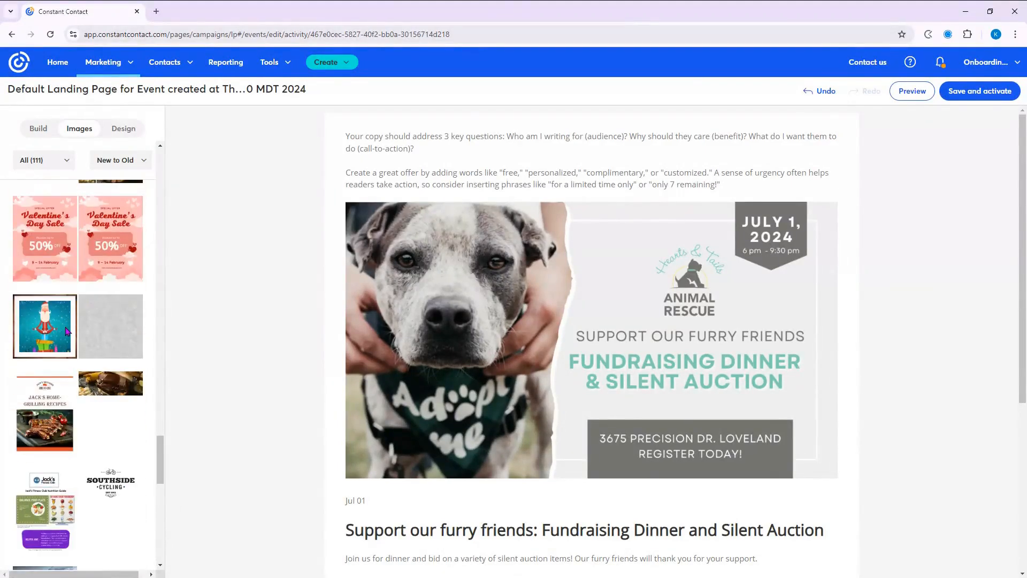
{"action": "scroll", "coordinate": [68, 331], "scroll_direction": "down", "scroll_amount": 1}
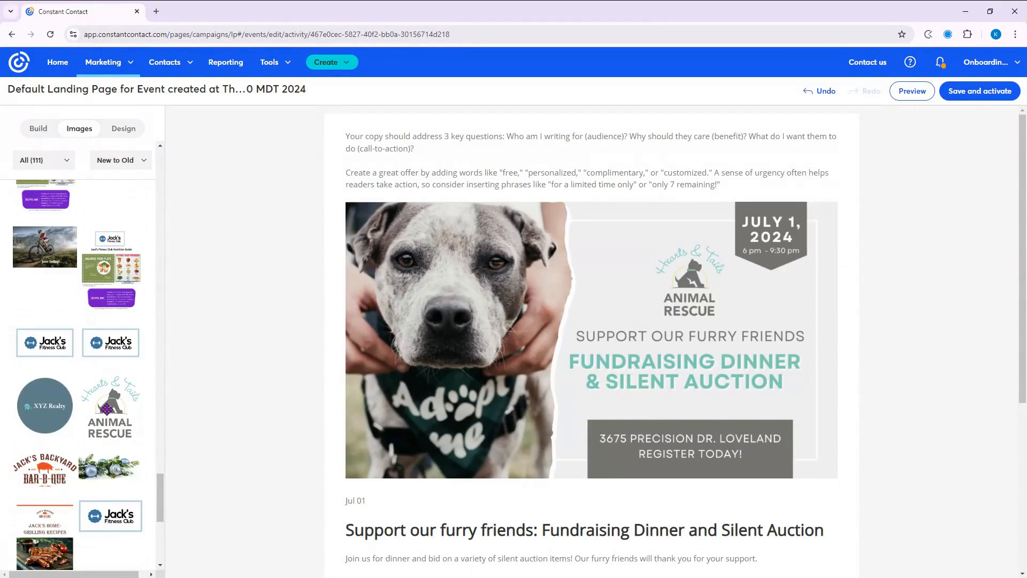
{"action": "left_click_drag", "start_coordinate": [107, 409], "coordinate": [544, 98]}
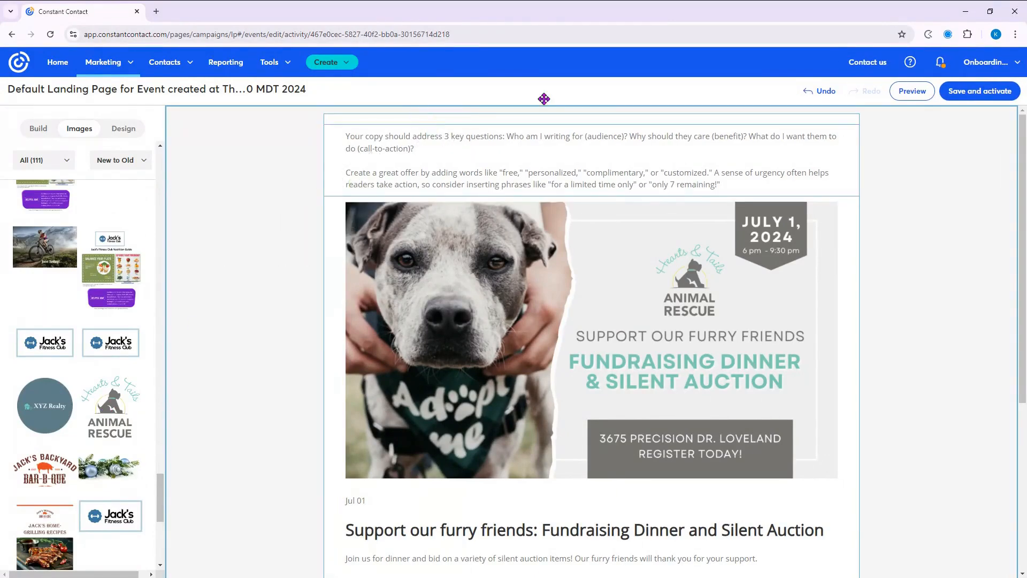
Add a social share block beneath the Register button and ticket prices on the landing page.
{"action": "scroll", "coordinate": [466, 338], "scroll_direction": "down", "scroll_amount": 6}
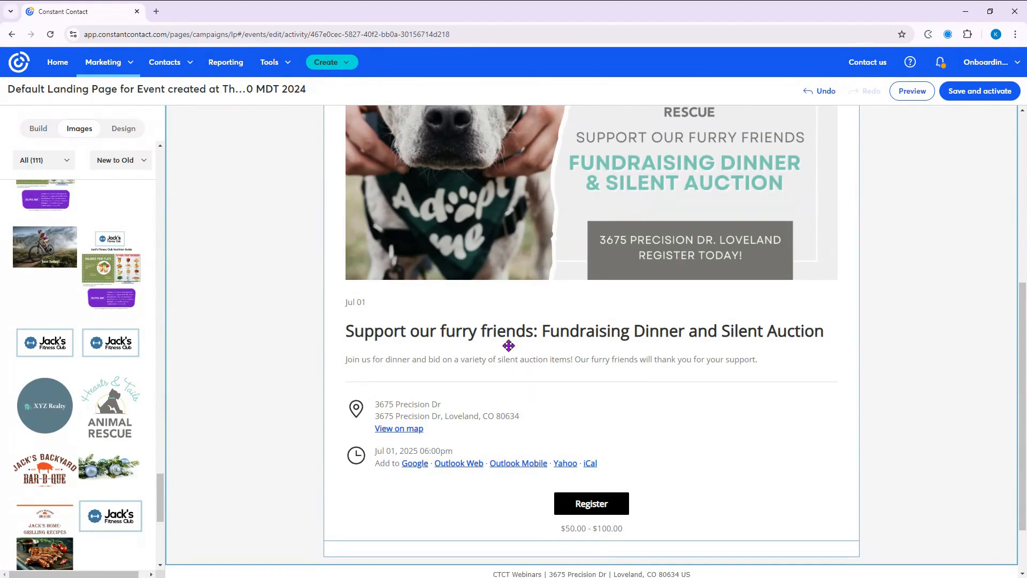
{"action": "left_click", "coordinate": [44, 130]}
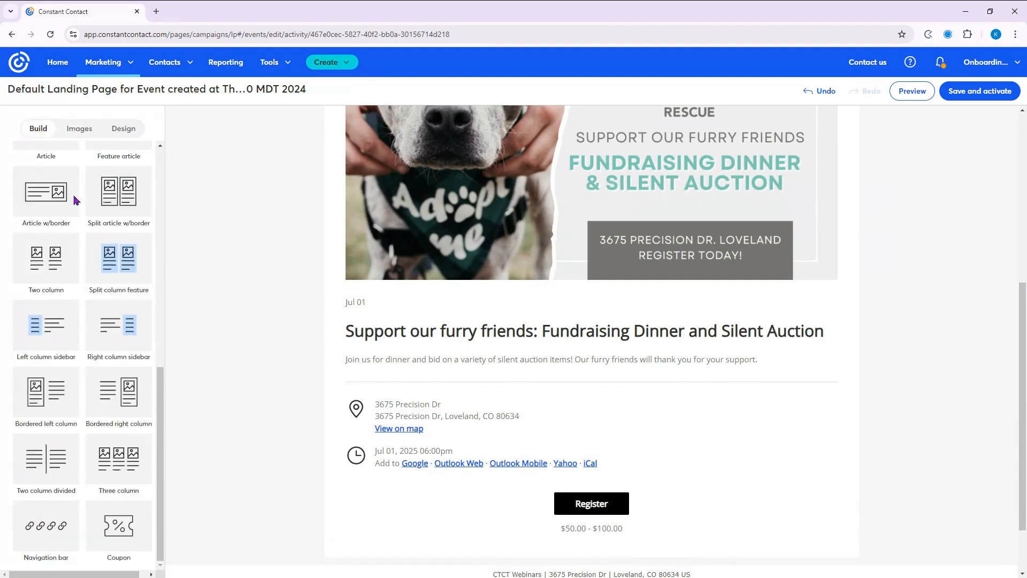
{"action": "scroll", "coordinate": [136, 318], "scroll_direction": "up", "scroll_amount": 5}
{"action": "scroll", "coordinate": [137, 318], "scroll_direction": "up", "scroll_amount": 3}
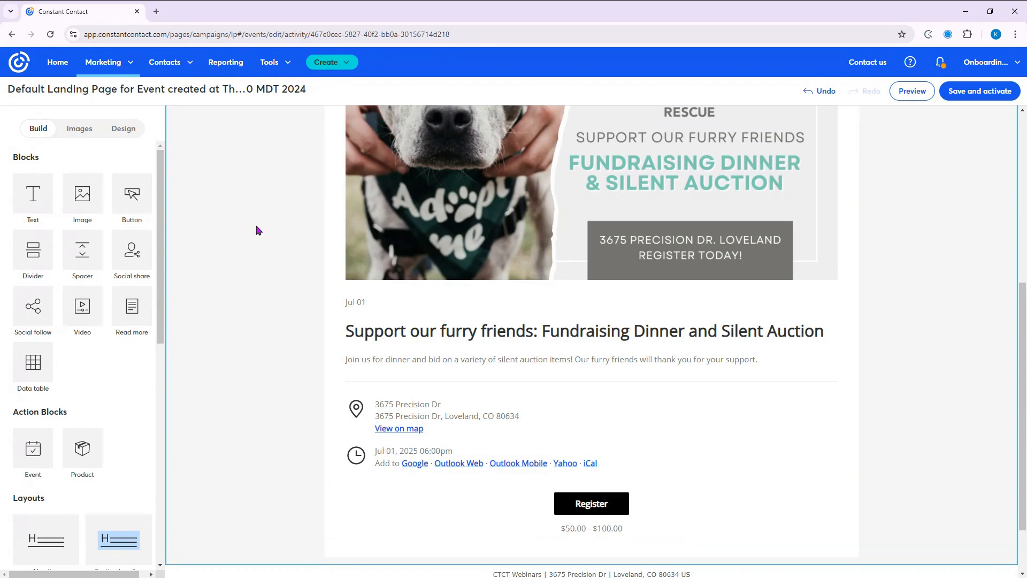
{"action": "scroll", "coordinate": [256, 230], "scroll_direction": "down", "scroll_amount": 1}
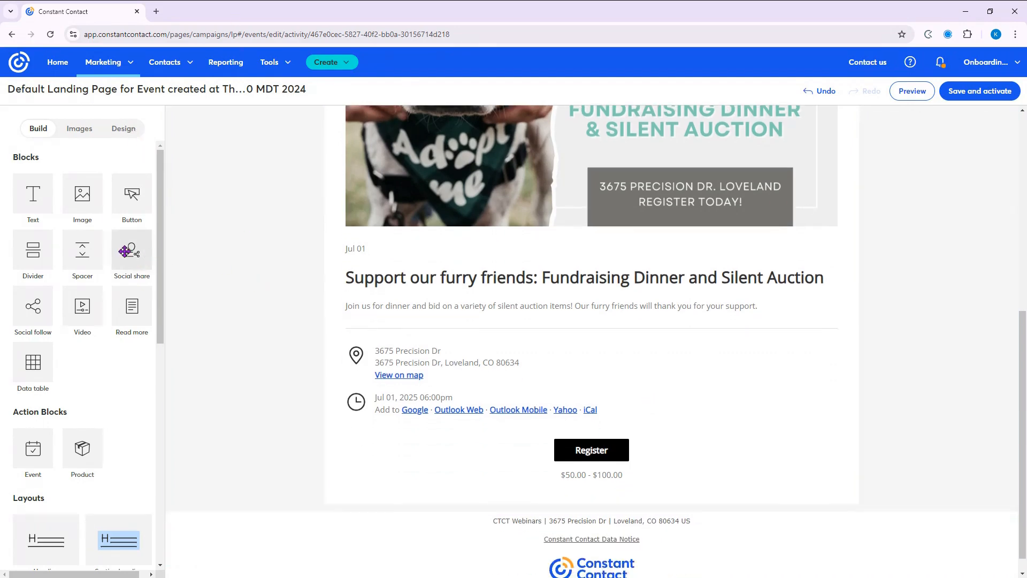
{"action": "left_click_drag", "start_coordinate": [434, 461], "coordinate": [475, 481]}
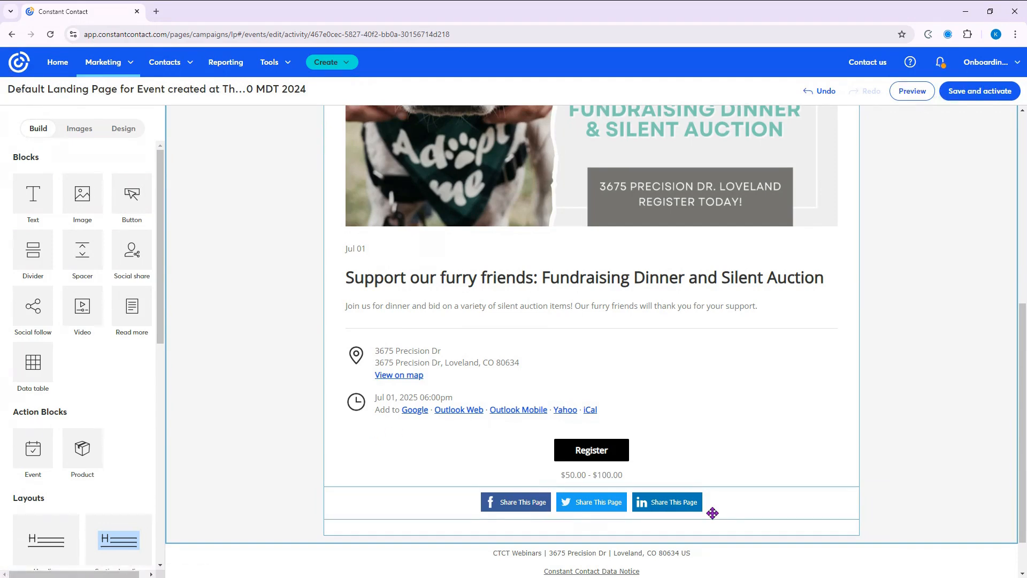
Check the landing page's design settings for backgrounds and borders, and save and activate the page.
{"action": "scroll", "coordinate": [704, 501], "scroll_direction": "up", "scroll_amount": 6}
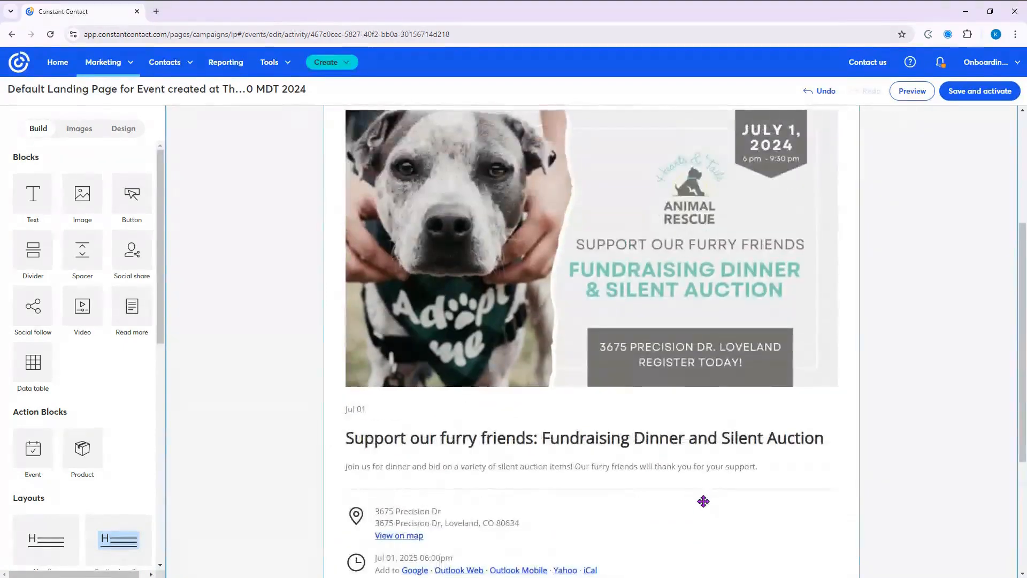
{"action": "scroll", "coordinate": [704, 502], "scroll_direction": "up", "scroll_amount": 1}
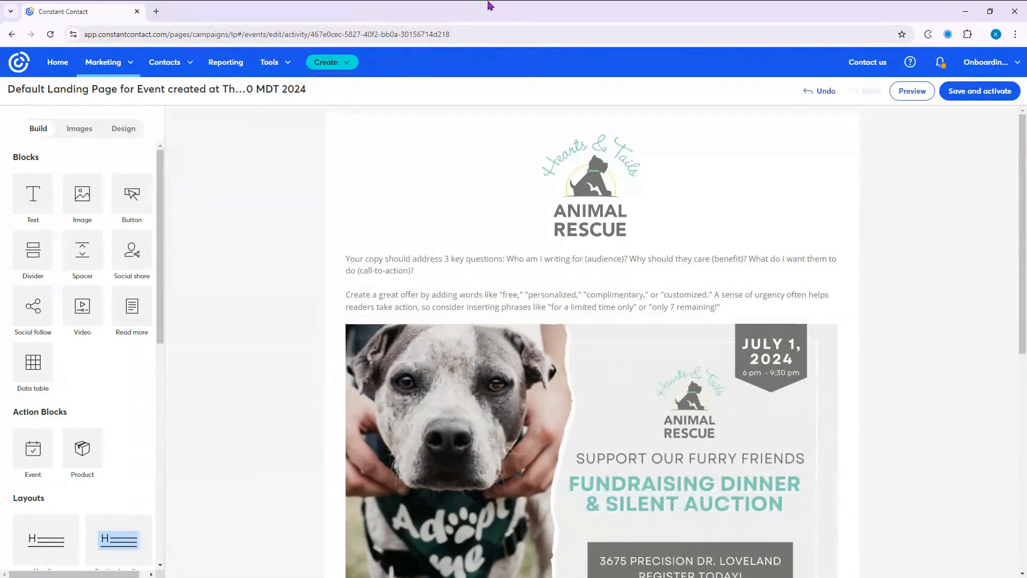
{"action": "left_click", "coordinate": [127, 135]}
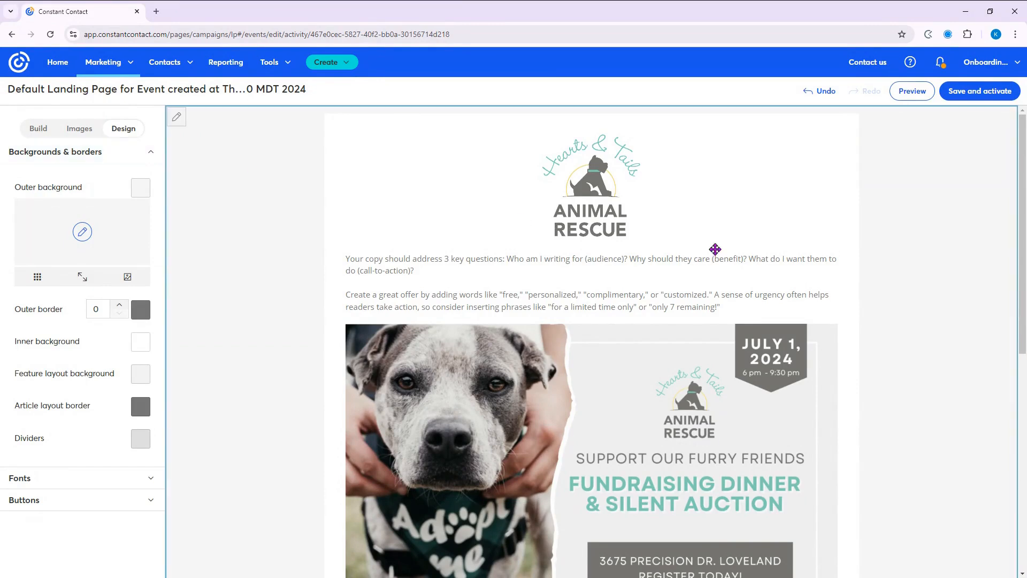
{"action": "left_click", "coordinate": [977, 92]}
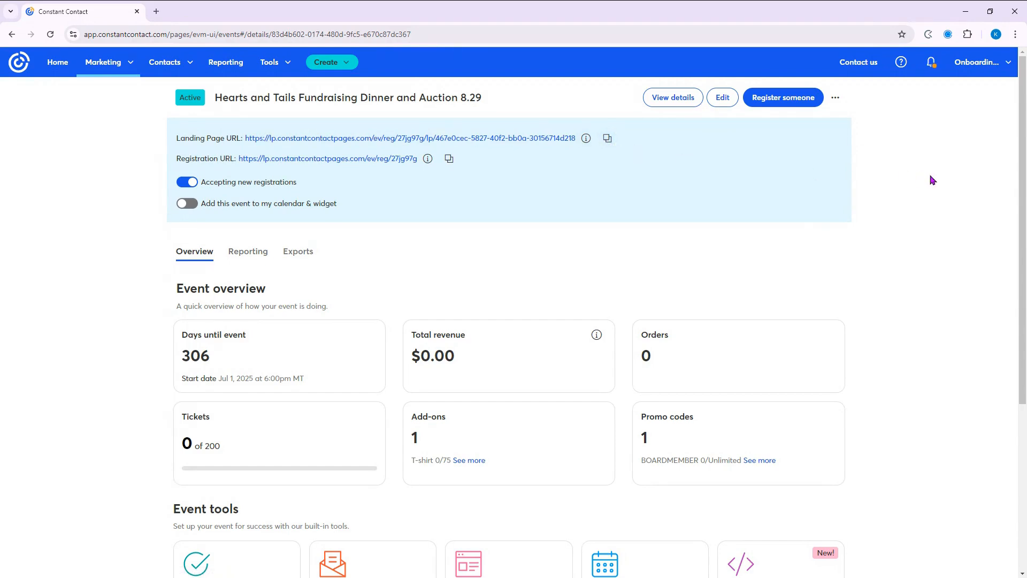
Review the event's overview page and the extra options available for its default landing page.
{"action": "scroll", "coordinate": [933, 180], "scroll_direction": "down", "scroll_amount": 5}
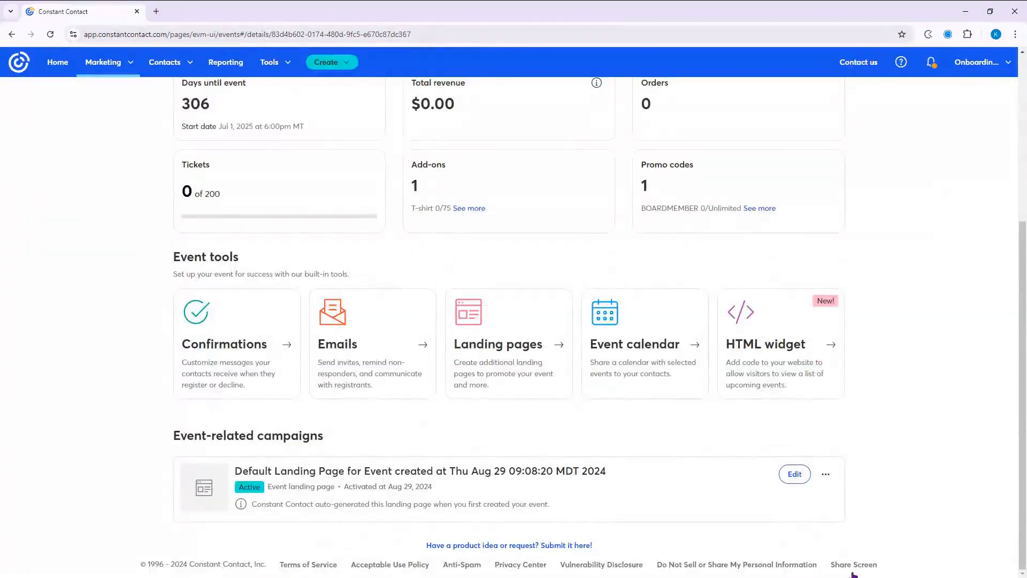
{"action": "left_click", "coordinate": [826, 475]}
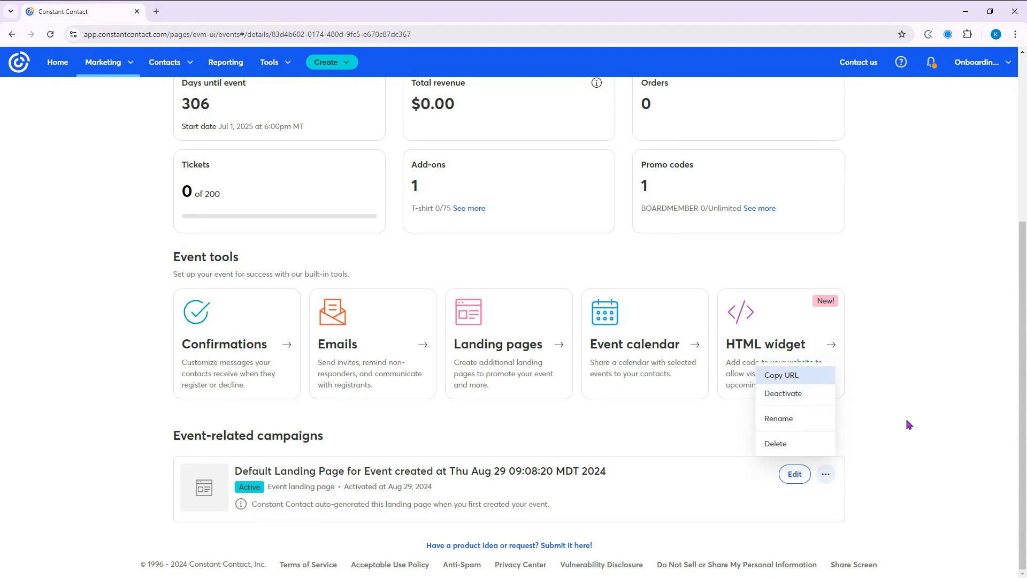
{"action": "left_click", "coordinate": [965, 455]}
{"action": "scroll", "coordinate": [966, 458], "scroll_direction": "up", "scroll_amount": 5}
{"action": "scroll", "coordinate": [966, 457], "scroll_direction": "down", "scroll_amount": 3}
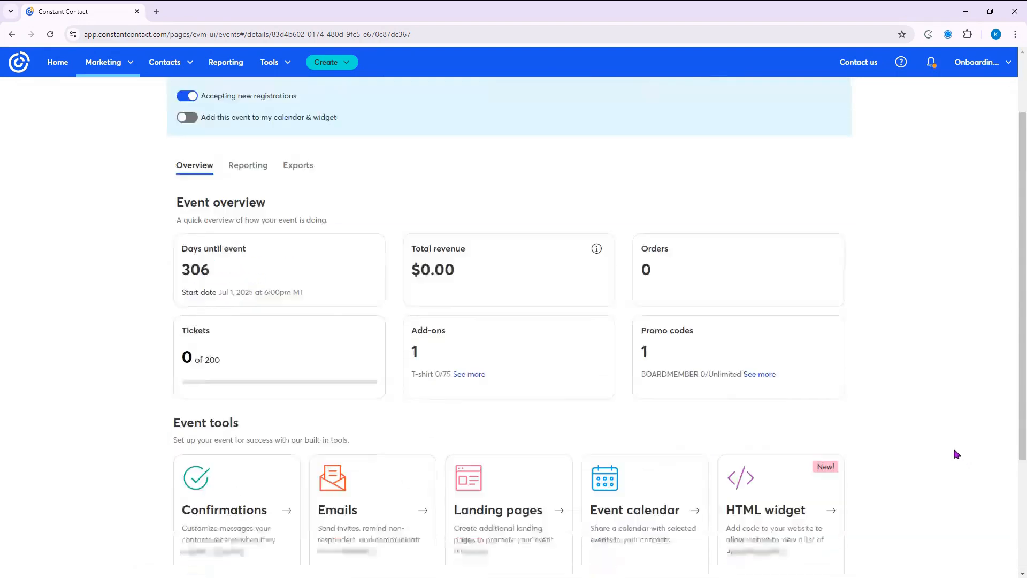
{"action": "scroll", "coordinate": [957, 453], "scroll_direction": "up", "scroll_amount": 5}
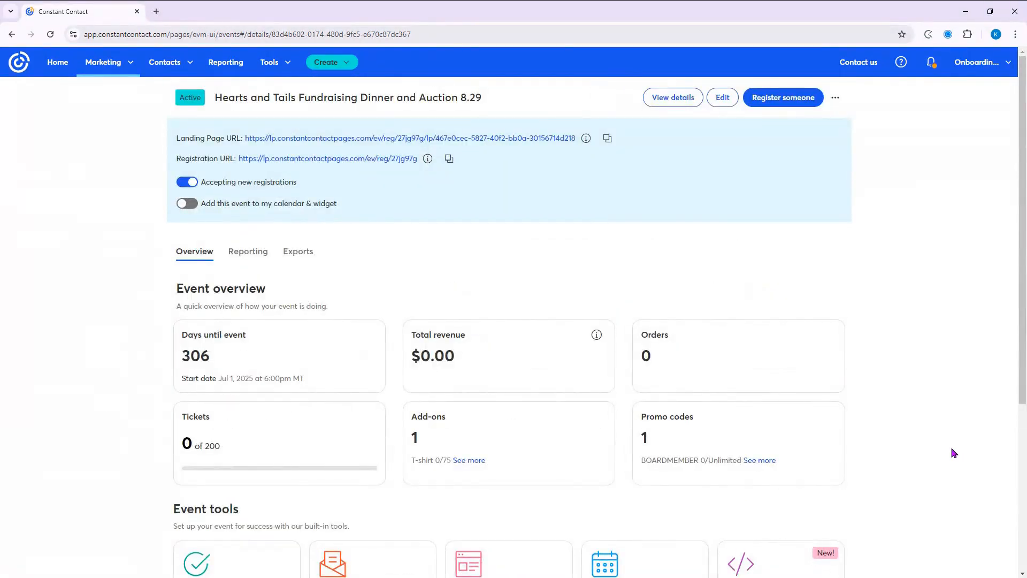
Create an invitation email for the event using the Event Invitation Basic template.
{"action": "scroll", "coordinate": [858, 358], "scroll_direction": "down", "scroll_amount": 4}
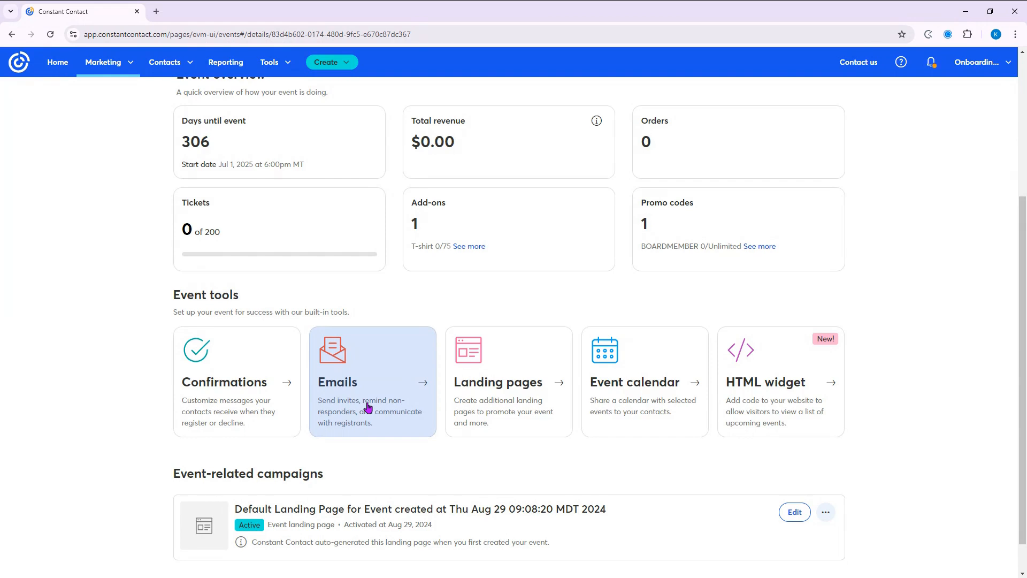
{"action": "left_click", "coordinate": [364, 370]}
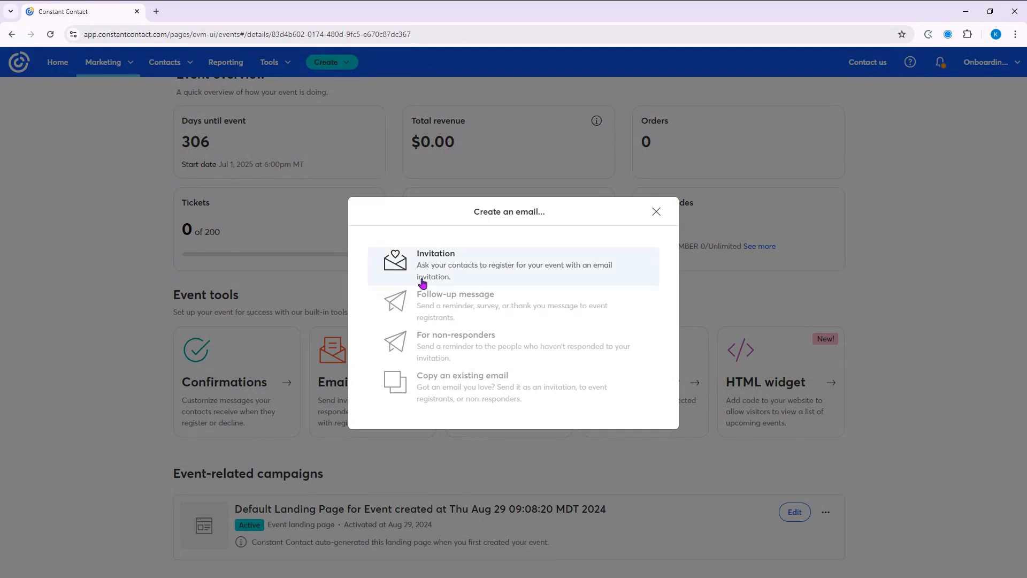
{"action": "left_click", "coordinate": [455, 264]}
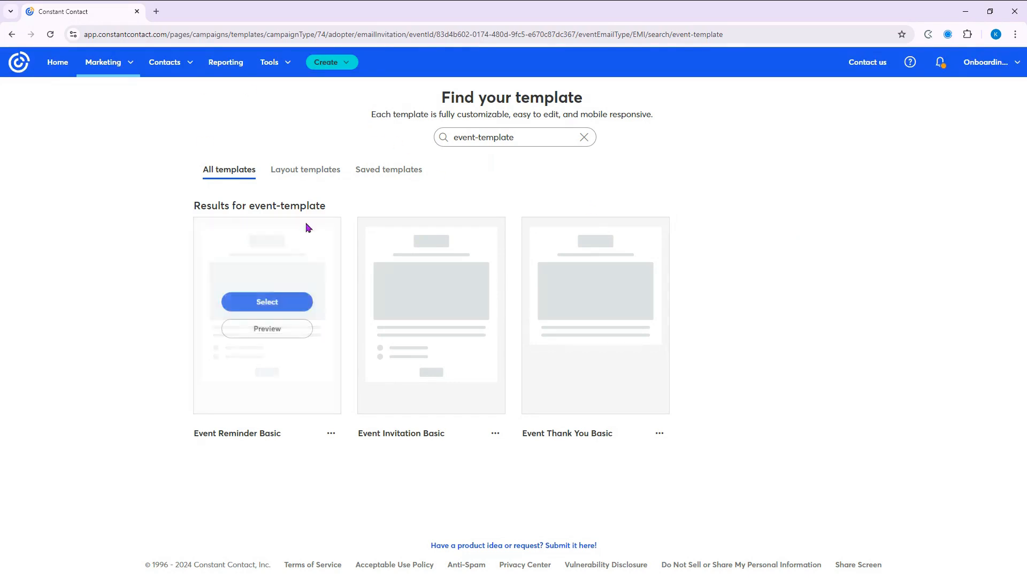
{"action": "mouse_move", "coordinate": [581, 327]}
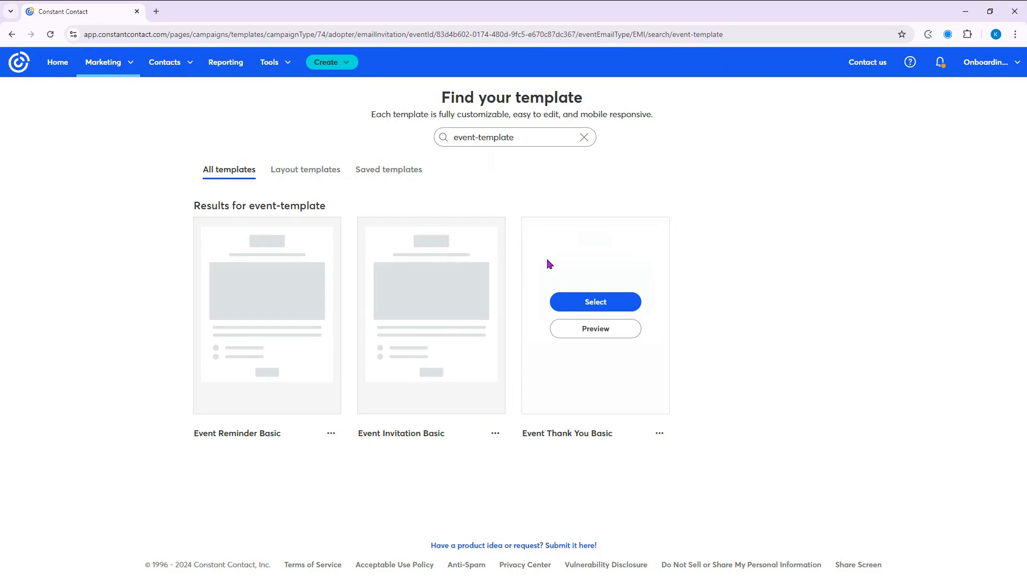
{"action": "left_click", "coordinate": [435, 304]}
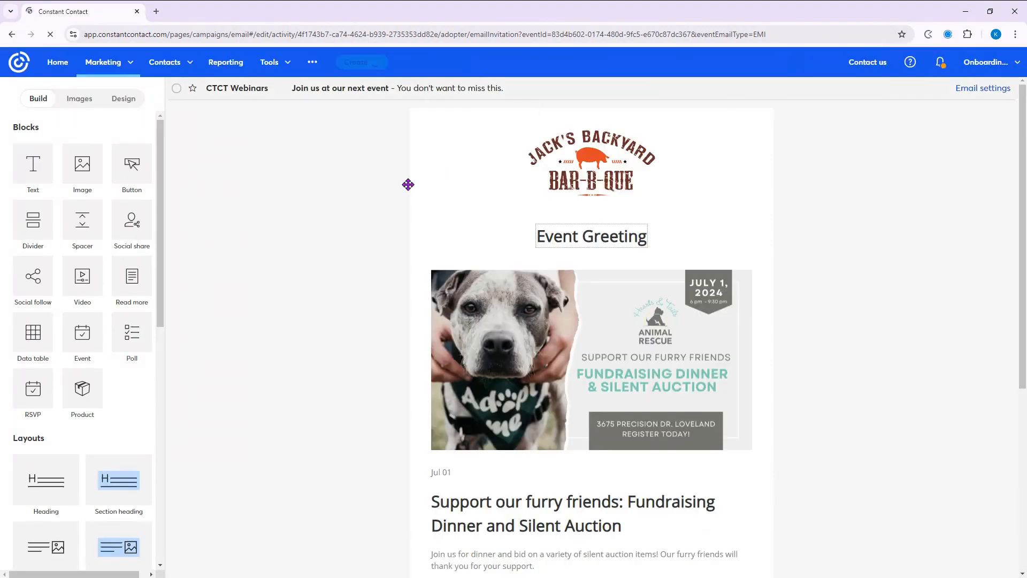
Delete the Jack's Backyard Bar-B-Que logo above the greeting in the invitation email.
{"action": "scroll", "coordinate": [74, 452], "scroll_direction": "down", "scroll_amount": 6}
{"action": "scroll", "coordinate": [74, 452], "scroll_direction": "down", "scroll_amount": 3}
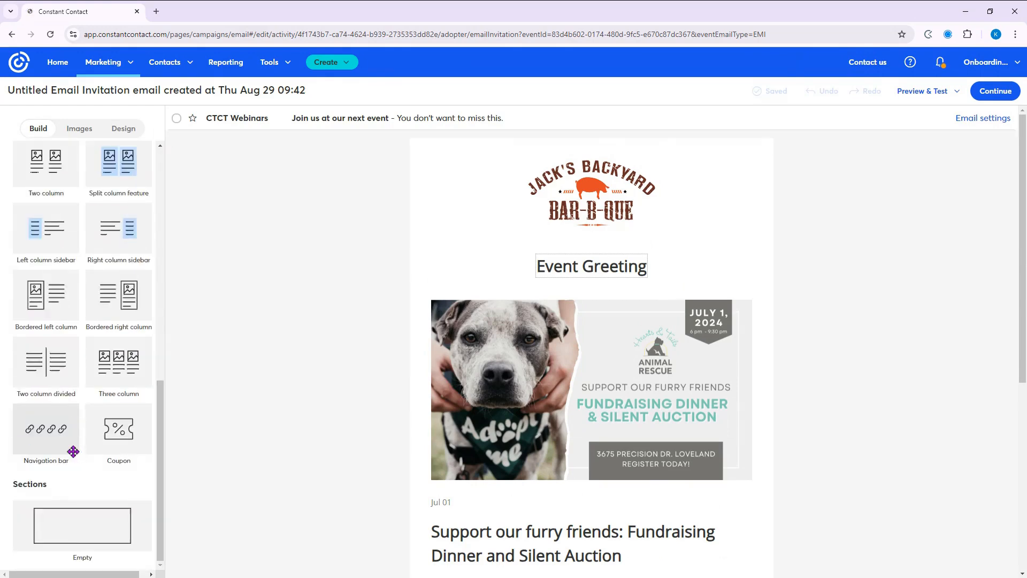
{"action": "scroll", "coordinate": [73, 452], "scroll_direction": "up", "scroll_amount": 12}
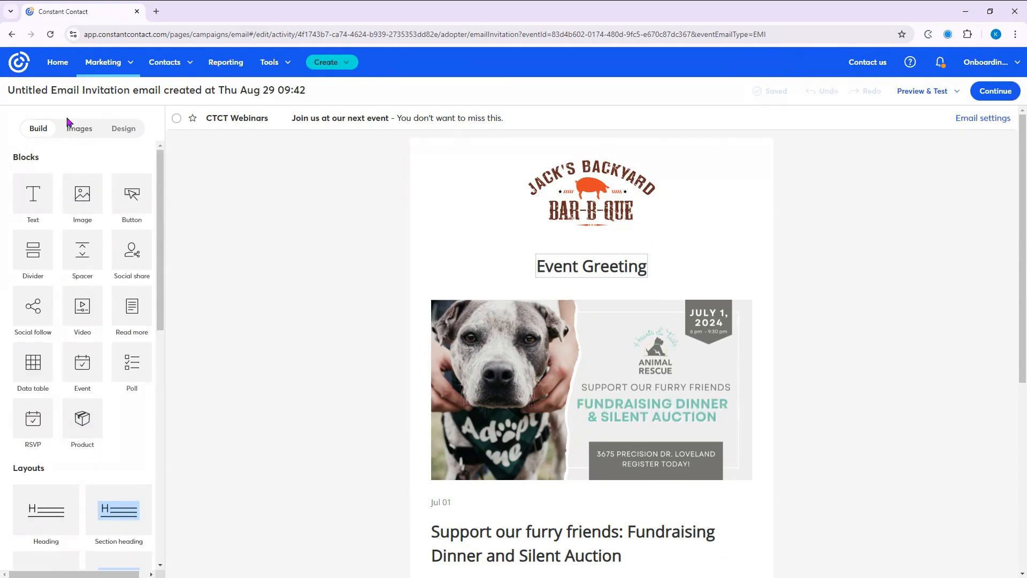
{"action": "left_click", "coordinate": [76, 133]}
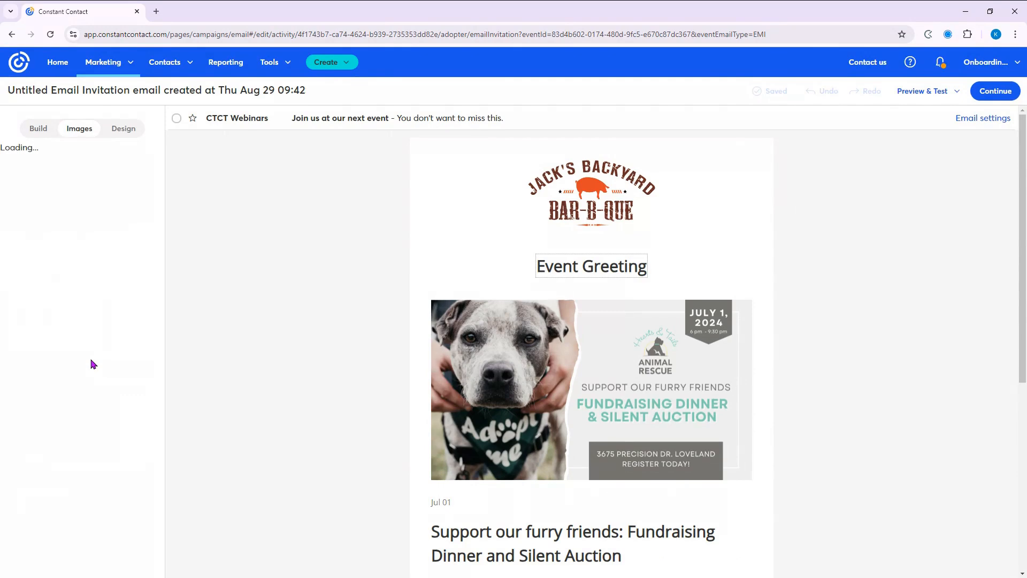
{"action": "left_click", "coordinate": [605, 194]}
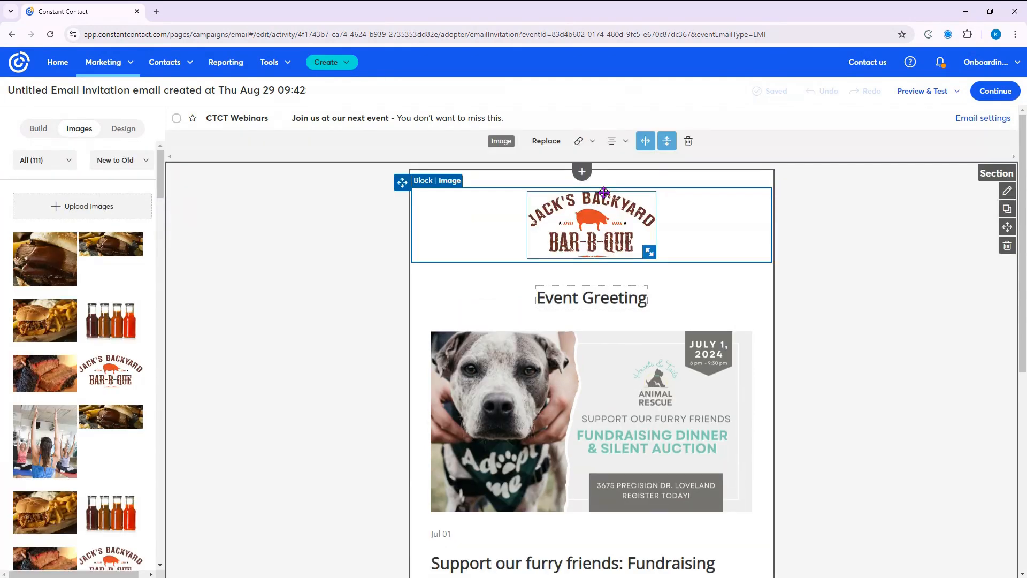
{"action": "left_click", "coordinate": [687, 141]}
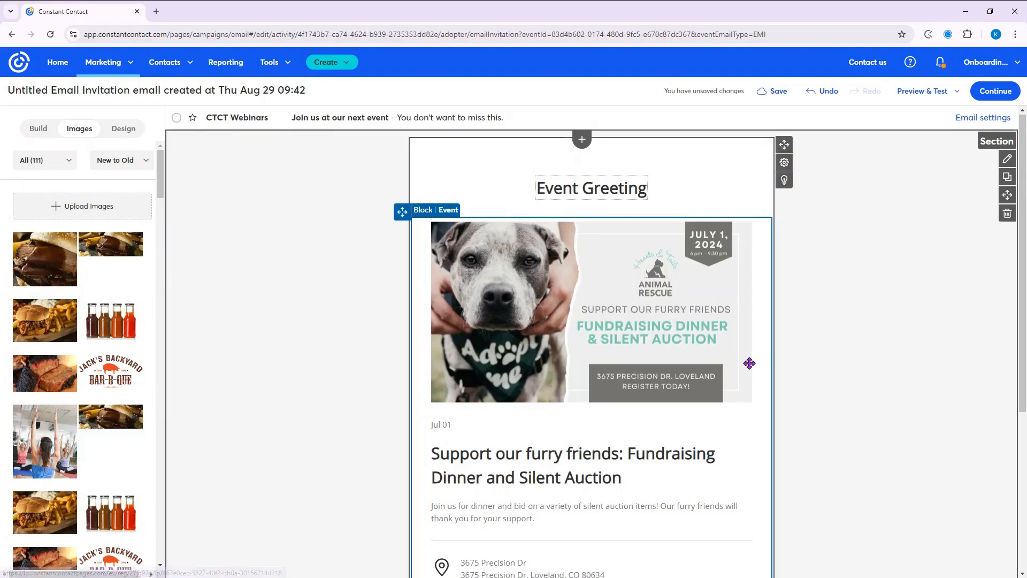
Check the invitation email's event details and continue to its recipient and scheduling options.
{"action": "scroll", "coordinate": [750, 364], "scroll_direction": "down", "scroll_amount": 5}
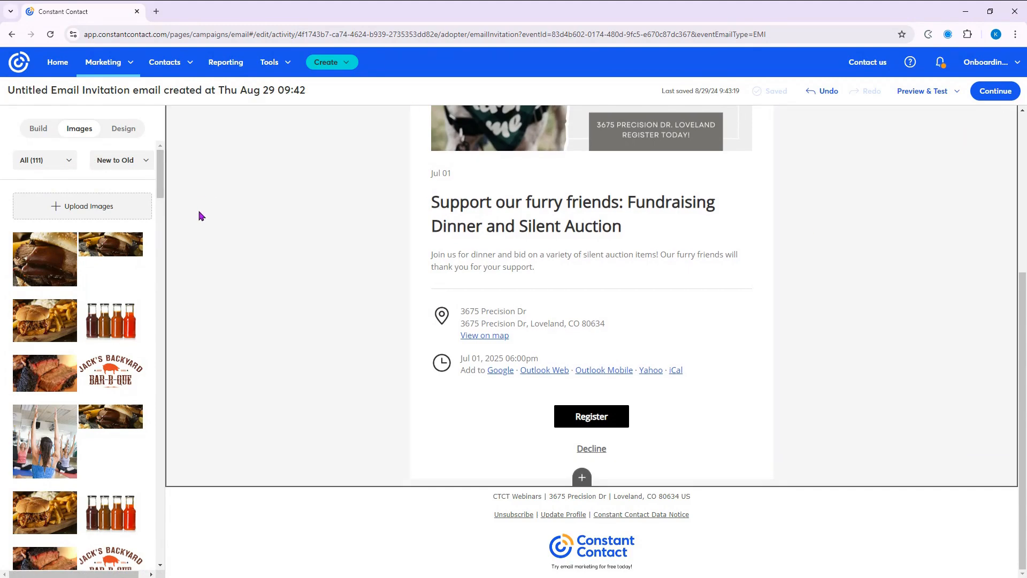
{"action": "scroll", "coordinate": [429, 291], "scroll_direction": "up", "scroll_amount": 5}
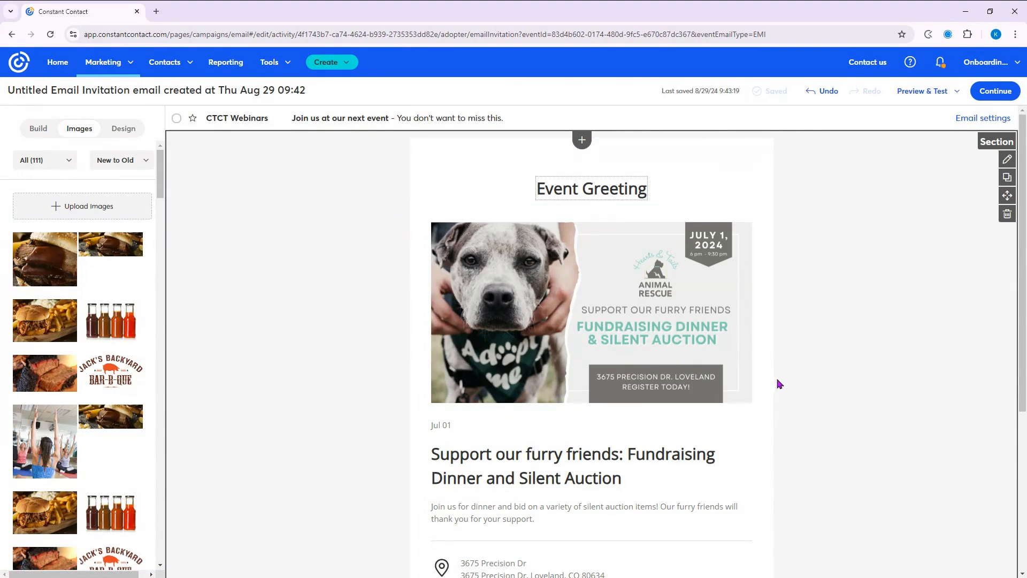
{"action": "left_click", "coordinate": [994, 93]}
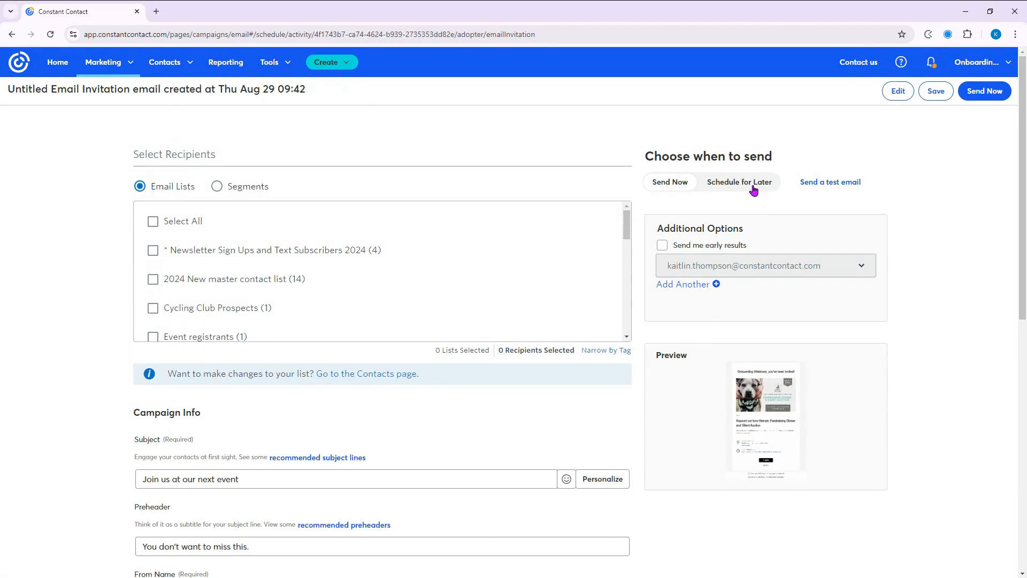
Select the Event registrants list as the invitation email's recipients and check the campaign info.
{"action": "scroll", "coordinate": [300, 236], "scroll_direction": "down", "scroll_amount": 2}
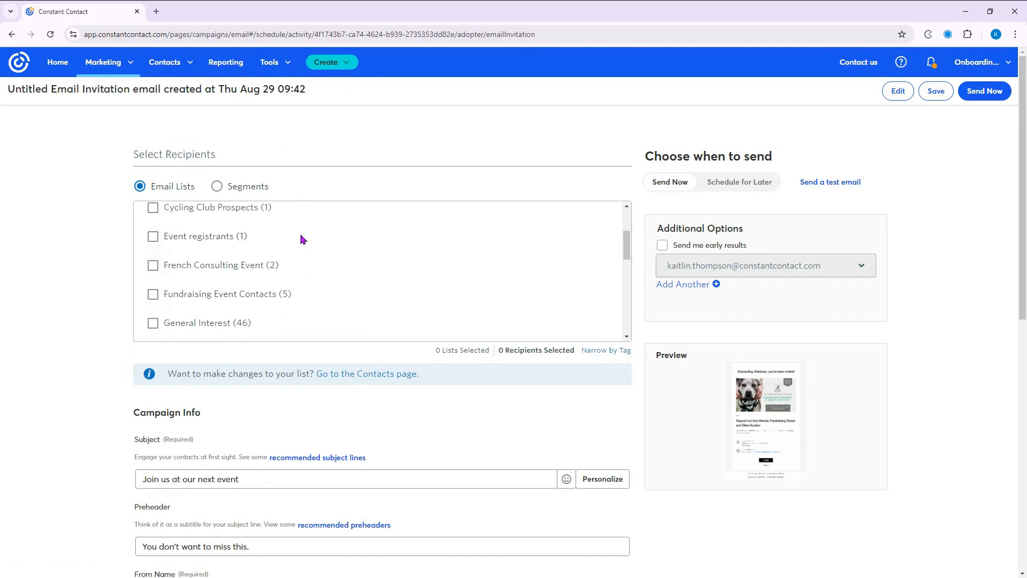
{"action": "left_click", "coordinate": [153, 230]}
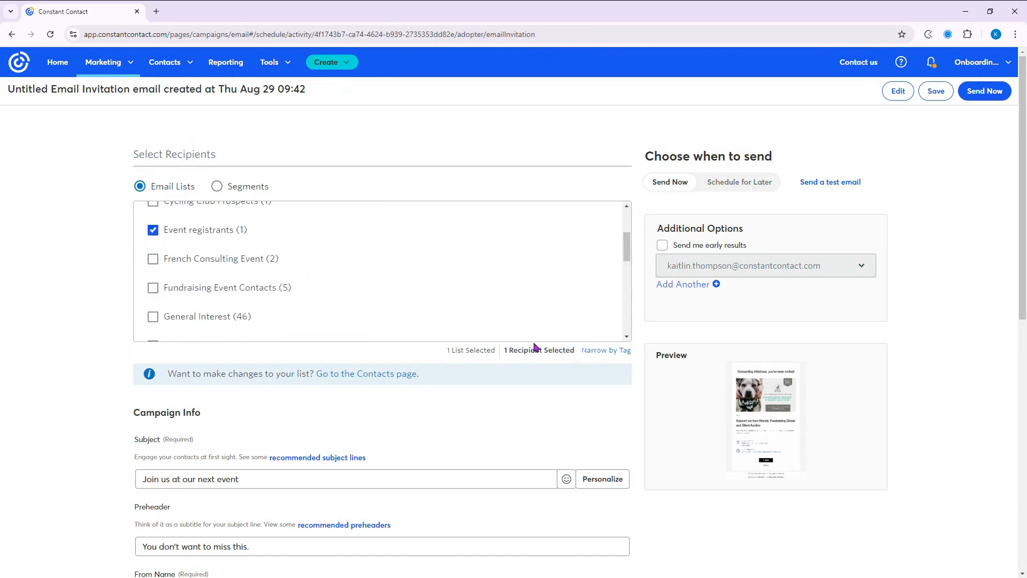
{"action": "scroll", "coordinate": [376, 362], "scroll_direction": "down", "scroll_amount": 3}
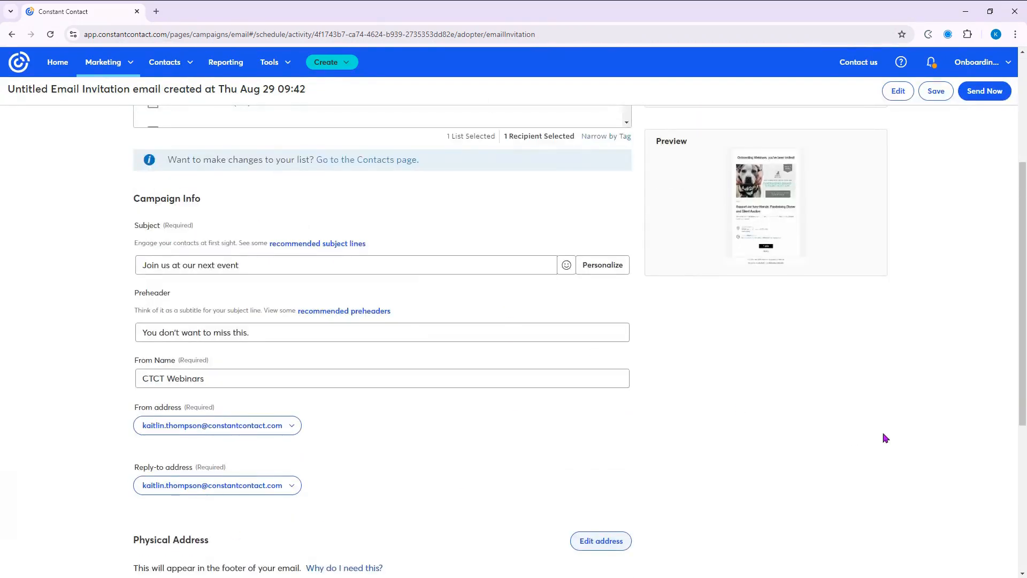
{"action": "scroll", "coordinate": [883, 435], "scroll_direction": "up", "scroll_amount": 3}
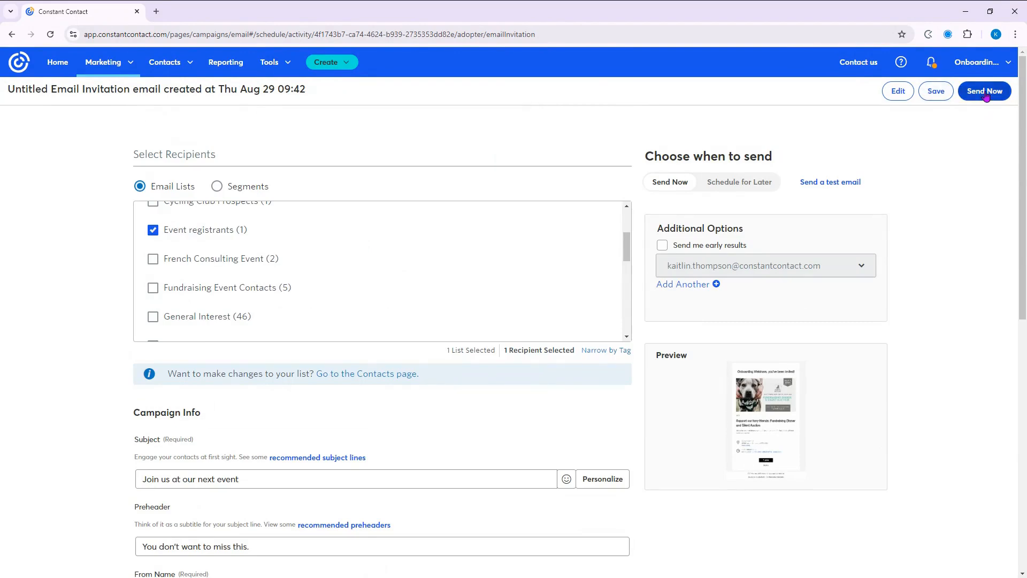
Schedule the invitation email to be sent on 09/16/2024.
{"action": "left_click", "coordinate": [757, 185]}
{"action": "left_click", "coordinate": [696, 222]}
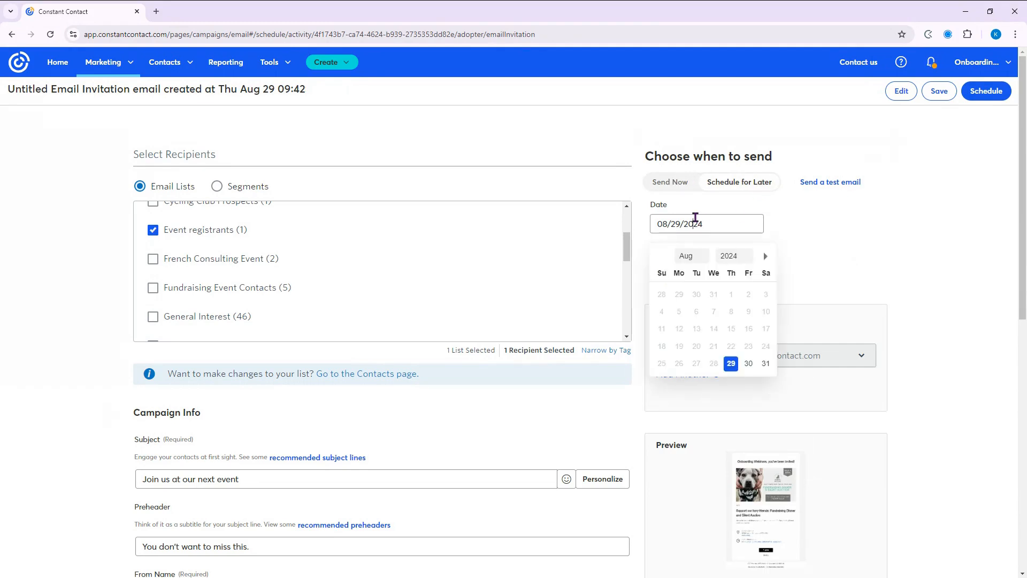
{"action": "left_click", "coordinate": [767, 257]}
{"action": "left_click", "coordinate": [767, 257]}
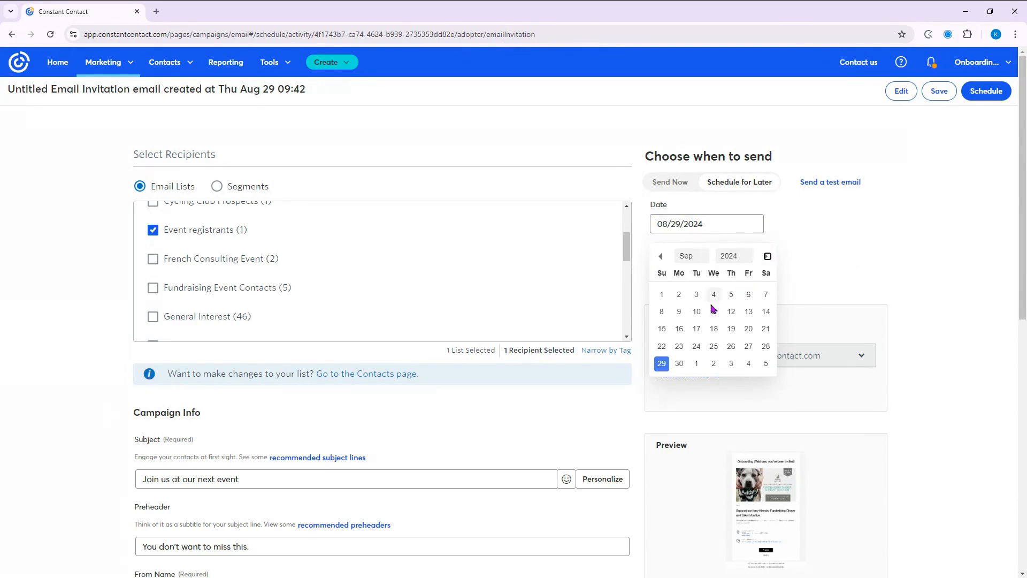
{"action": "left_click", "coordinate": [679, 328]}
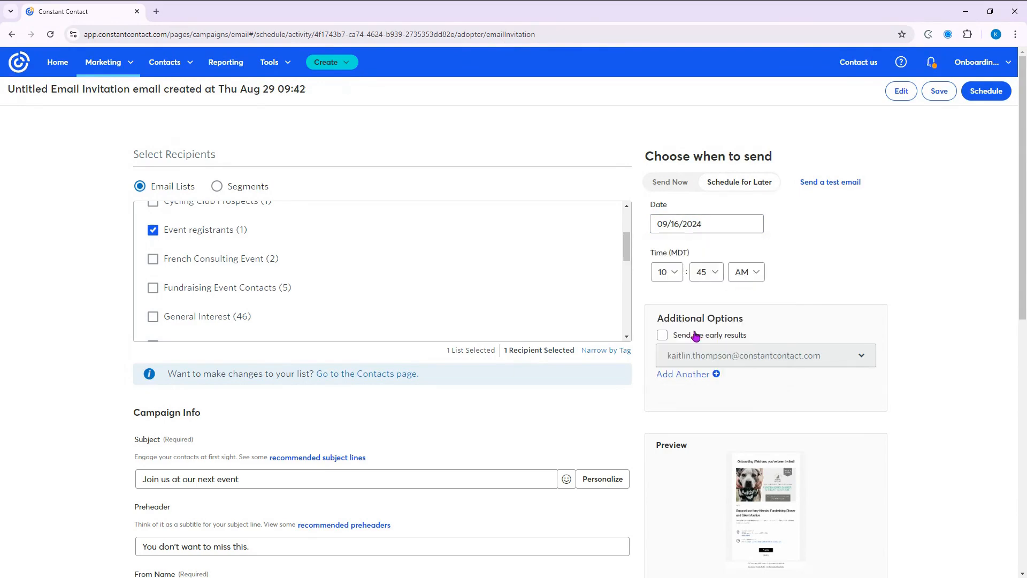
{"action": "left_click", "coordinate": [986, 91]}
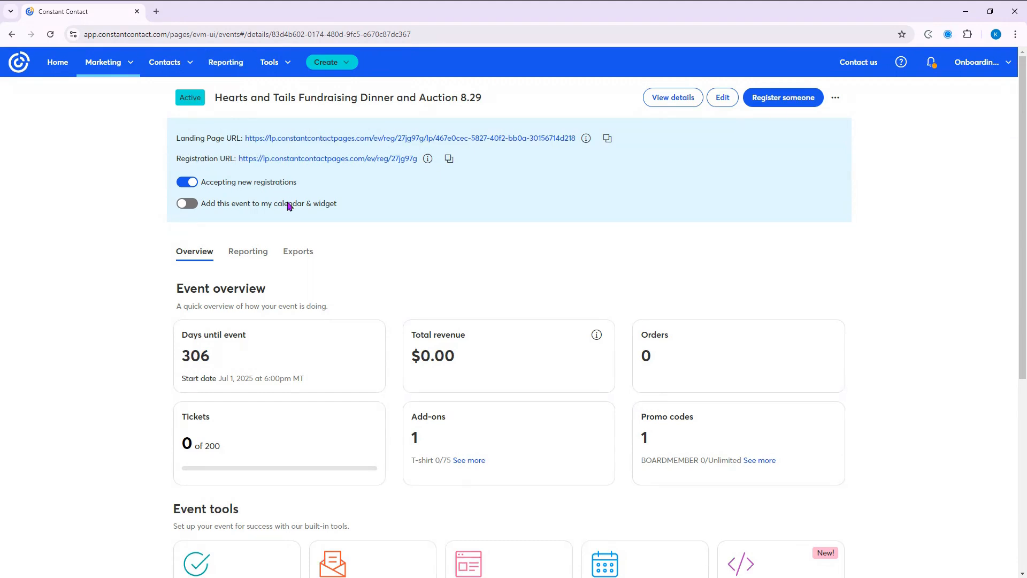
Examine the event calendar settings and the HTML widget's customization options.
{"action": "scroll", "coordinate": [646, 294], "scroll_direction": "down", "scroll_amount": 5}
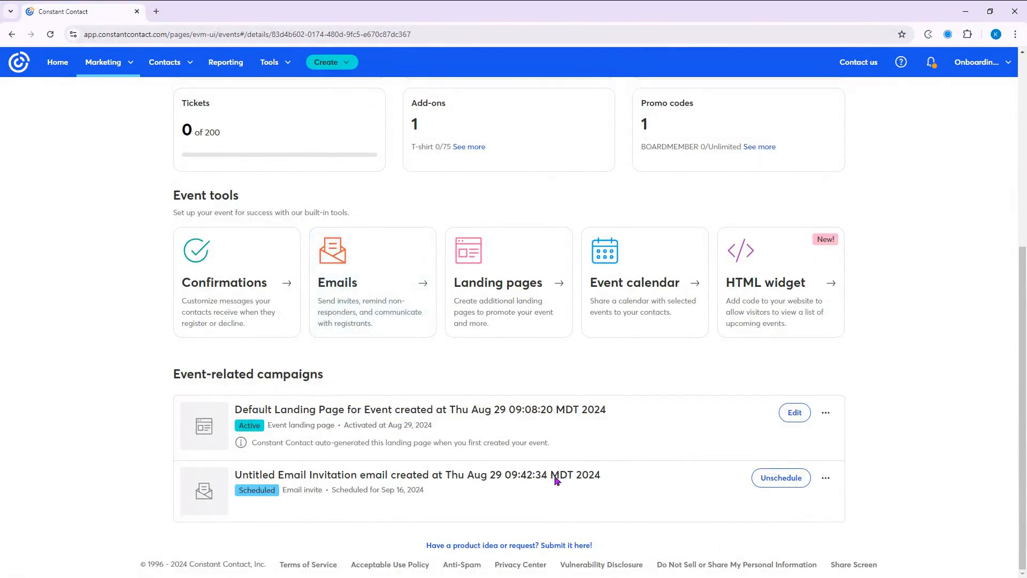
{"action": "left_click", "coordinate": [645, 292]}
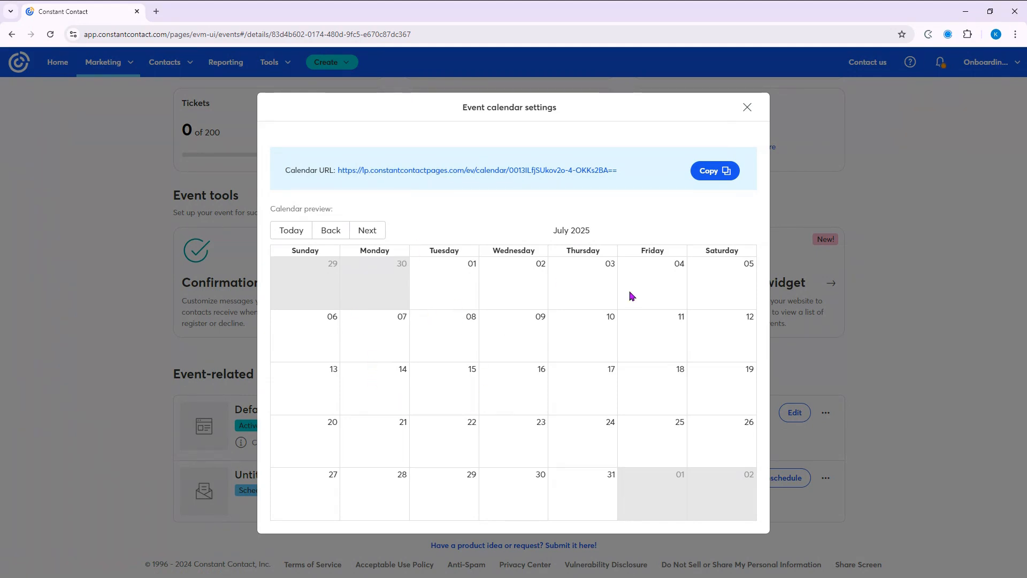
{"action": "left_click", "coordinate": [748, 109]}
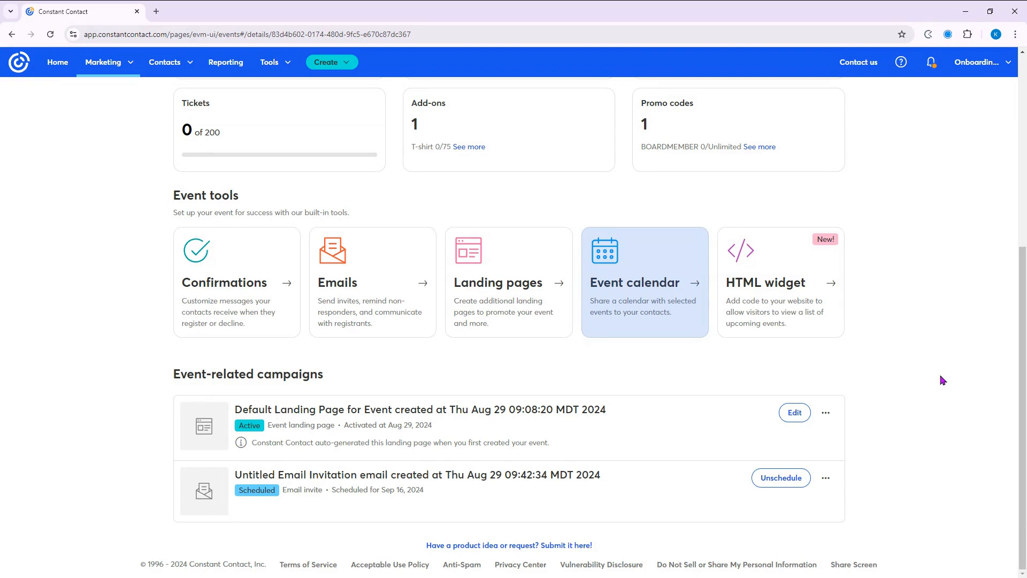
{"action": "left_click", "coordinate": [778, 288]}
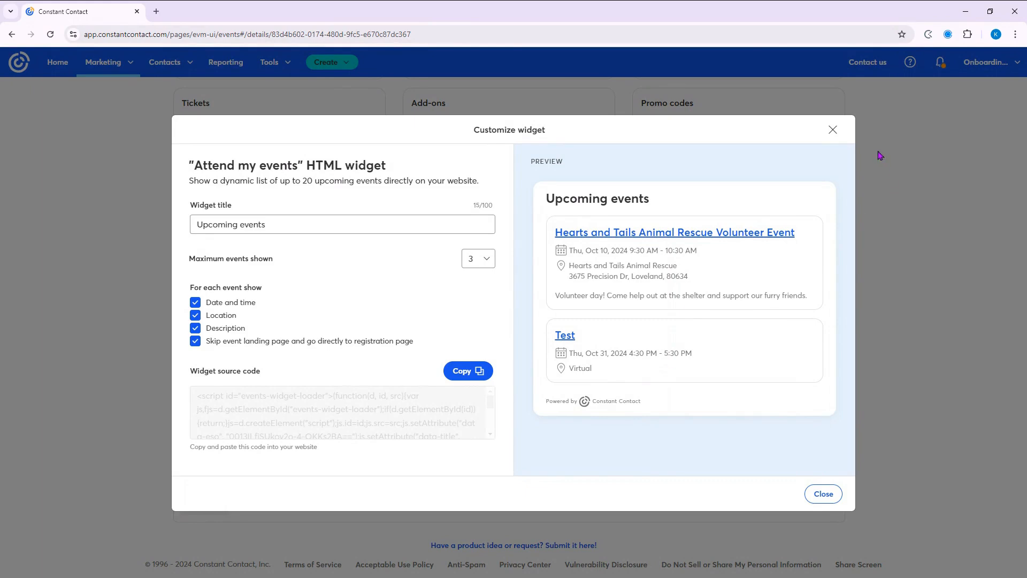
{"action": "left_click", "coordinate": [833, 131]}
Add the fundraising dinner event to the event calendar and widget.
{"action": "scroll", "coordinate": [930, 323], "scroll_direction": "up", "scroll_amount": 5}
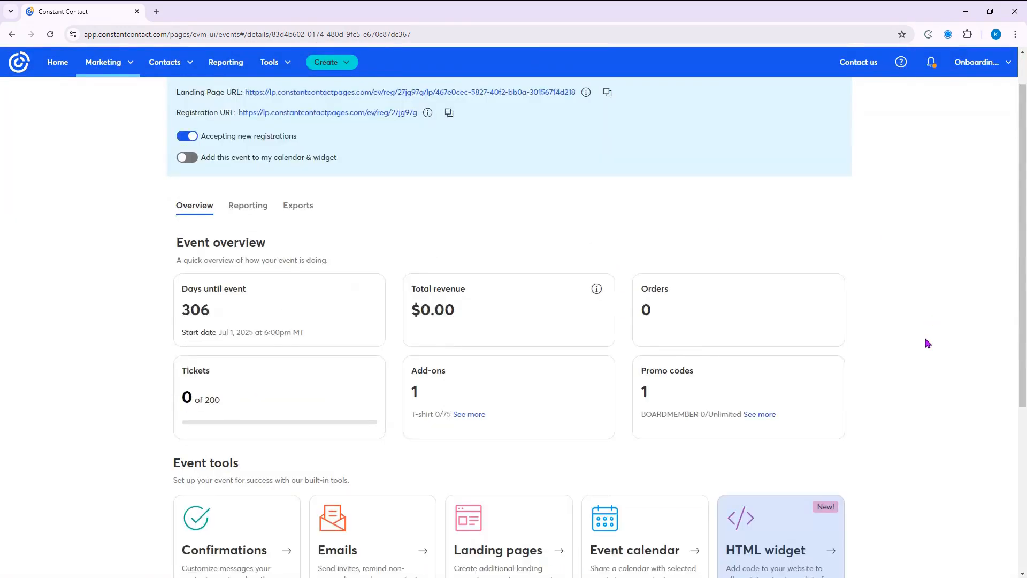
{"action": "scroll", "coordinate": [927, 342], "scroll_direction": "down", "scroll_amount": 5}
{"action": "scroll", "coordinate": [903, 373], "scroll_direction": "up", "scroll_amount": 6}
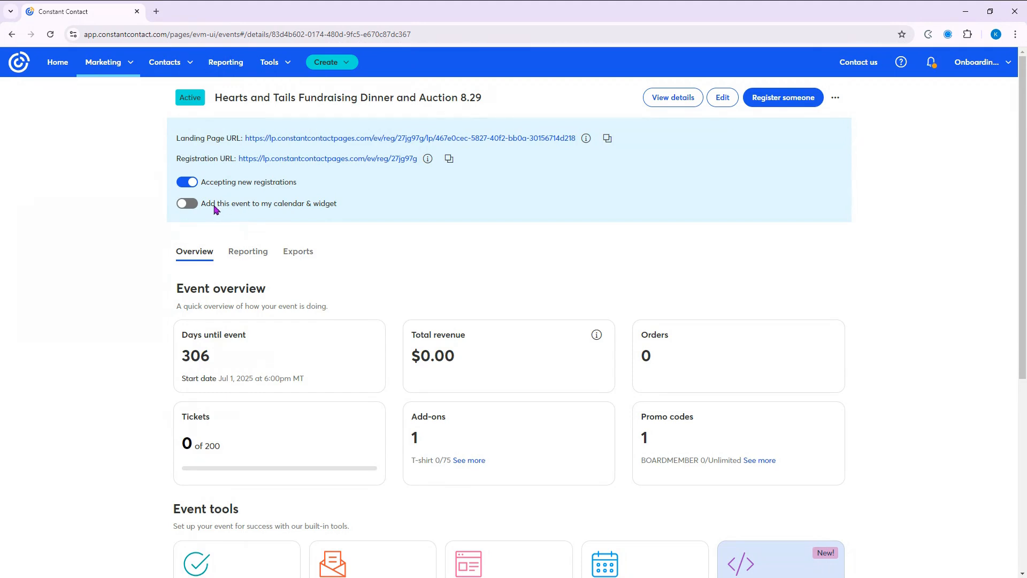
{"action": "left_click", "coordinate": [184, 208]}
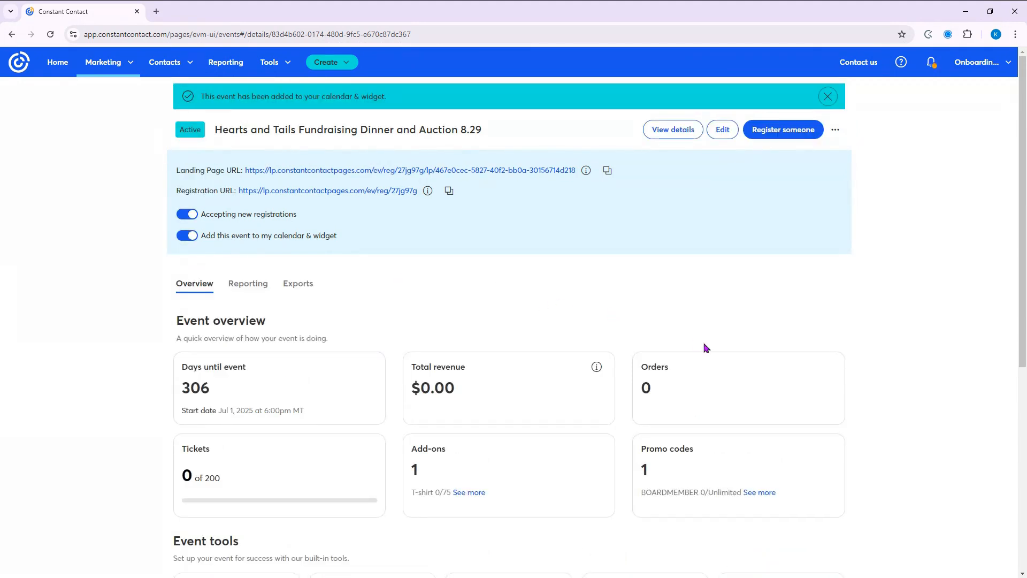
Review the event's links, overview figures, tools and related campaigns on its details page.
{"action": "scroll", "coordinate": [704, 348], "scroll_direction": "down", "scroll_amount": 2}
{"action": "scroll", "coordinate": [704, 348], "scroll_direction": "down", "scroll_amount": 5}
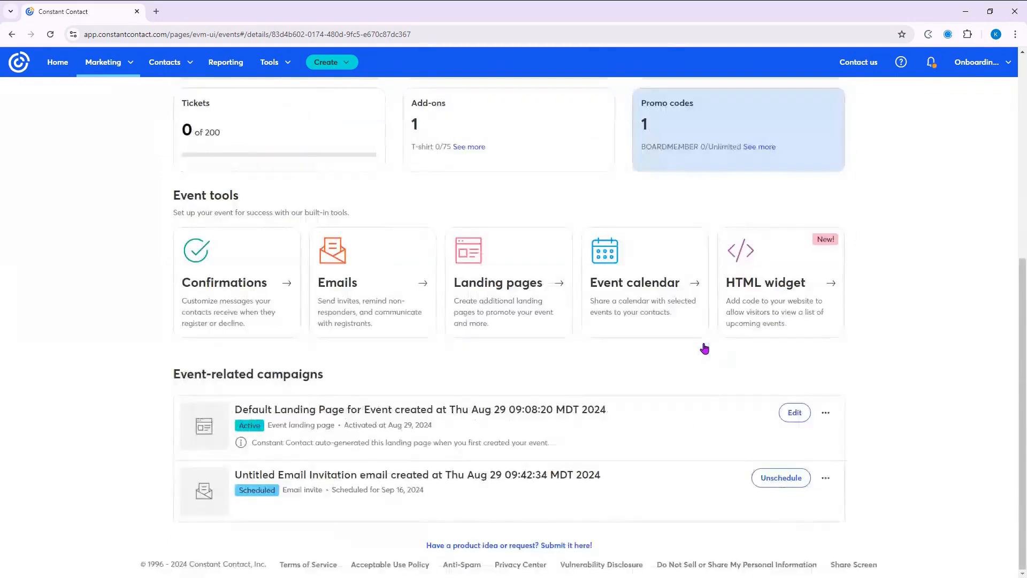
{"action": "scroll", "coordinate": [704, 348], "scroll_direction": "up", "scroll_amount": 4}
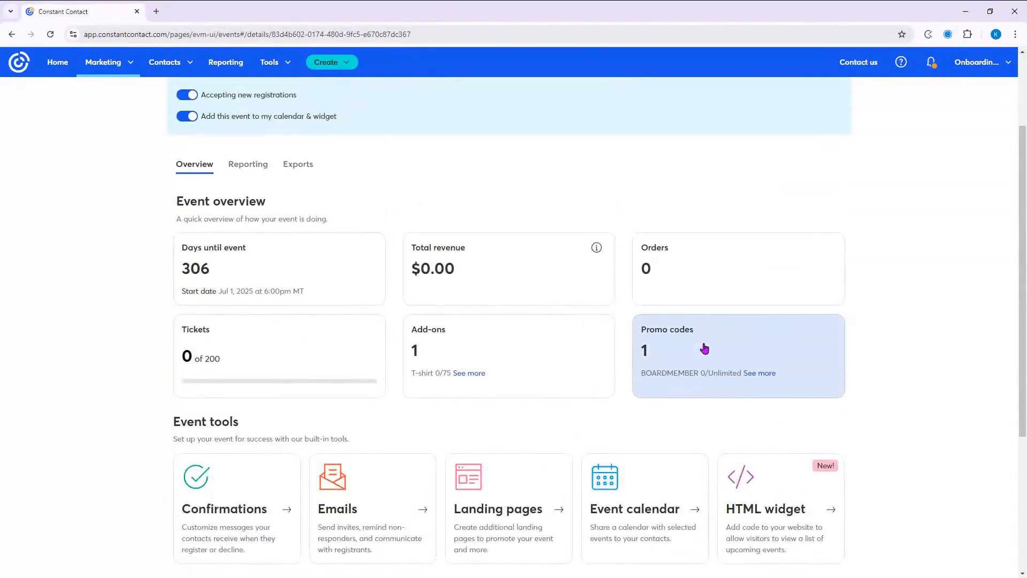
{"action": "scroll", "coordinate": [704, 348], "scroll_direction": "up", "scroll_amount": 3}
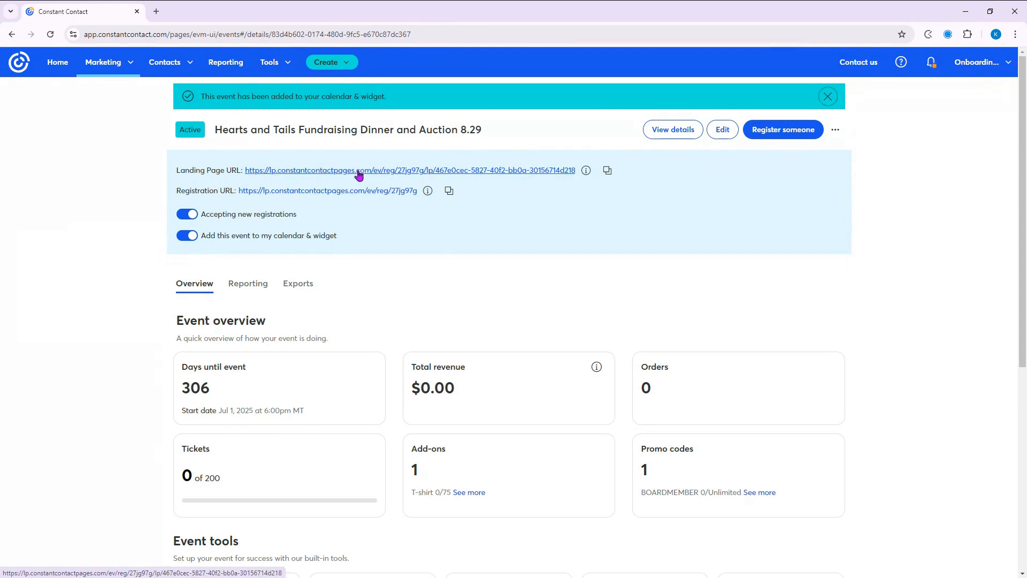
{"action": "scroll", "coordinate": [724, 331], "scroll_direction": "down", "scroll_amount": 1}
{"action": "scroll", "coordinate": [724, 331], "scroll_direction": "down", "scroll_amount": 6}
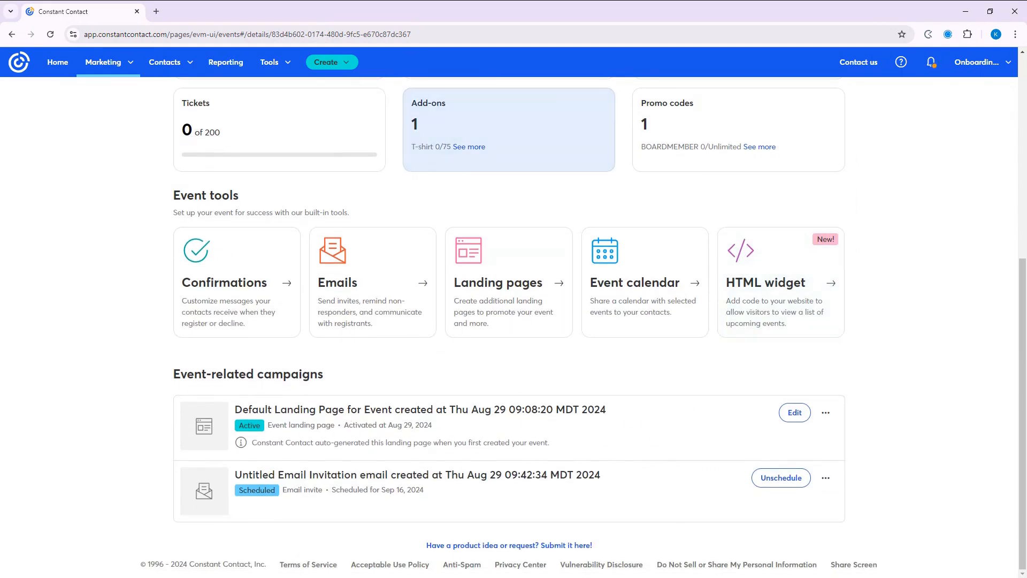
{"action": "scroll", "coordinate": [454, 138], "scroll_direction": "up", "scroll_amount": 6}
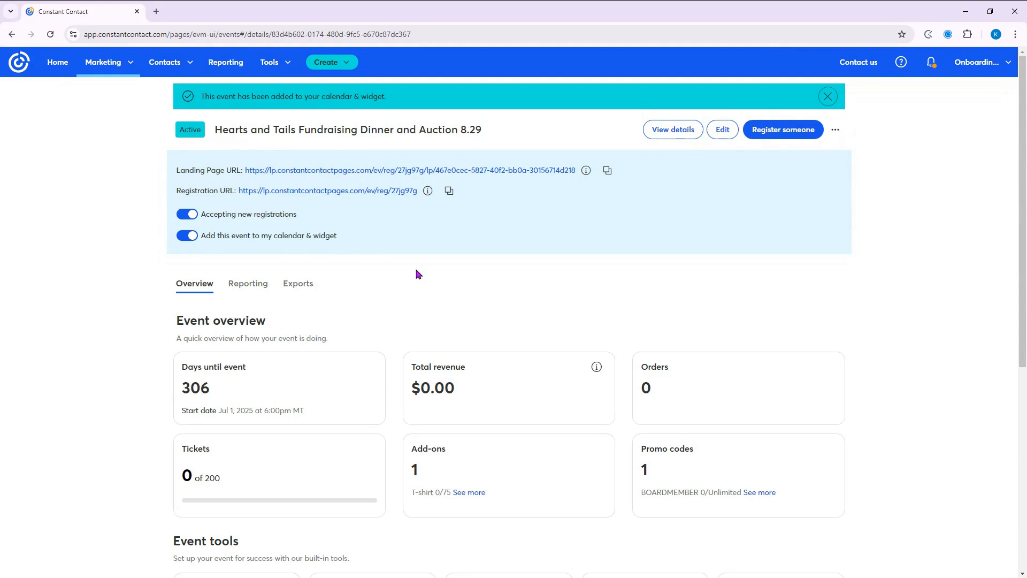
Open the event's live landing page, review its content and proceed to its registration form.
{"action": "left_click", "coordinate": [340, 170]}
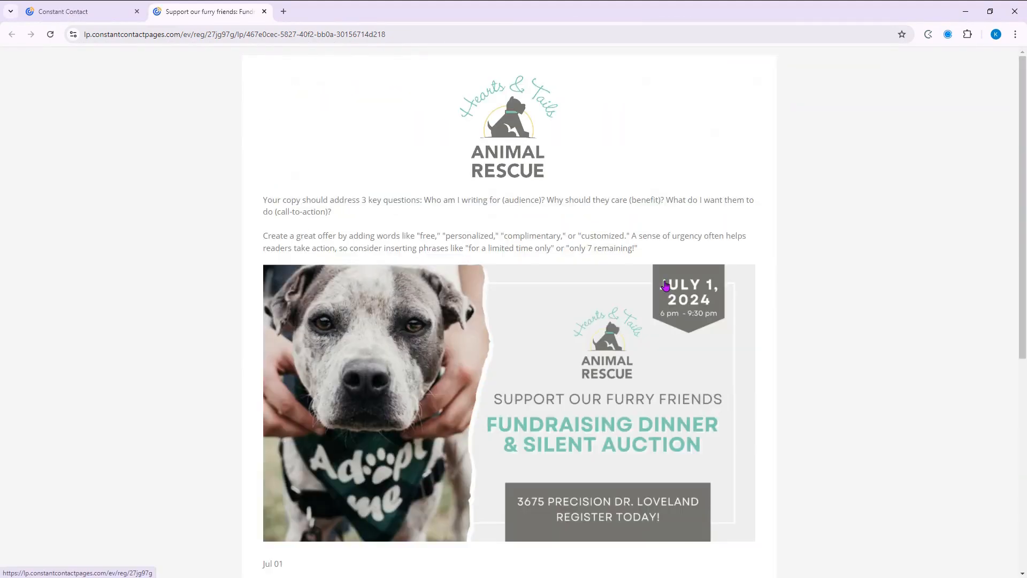
{"action": "scroll", "coordinate": [680, 303], "scroll_direction": "down", "scroll_amount": 5}
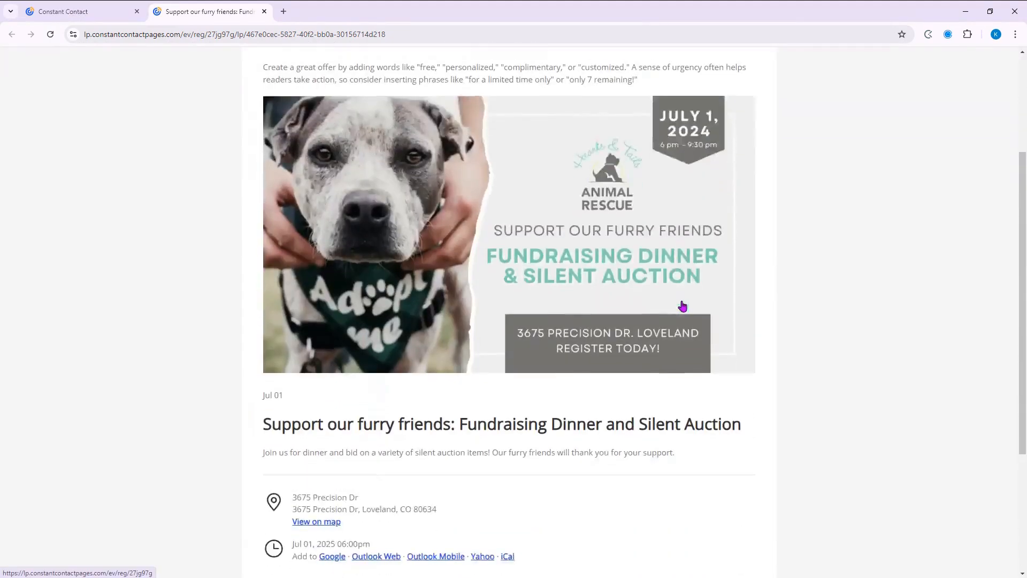
{"action": "scroll", "coordinate": [684, 305], "scroll_direction": "down", "scroll_amount": 2}
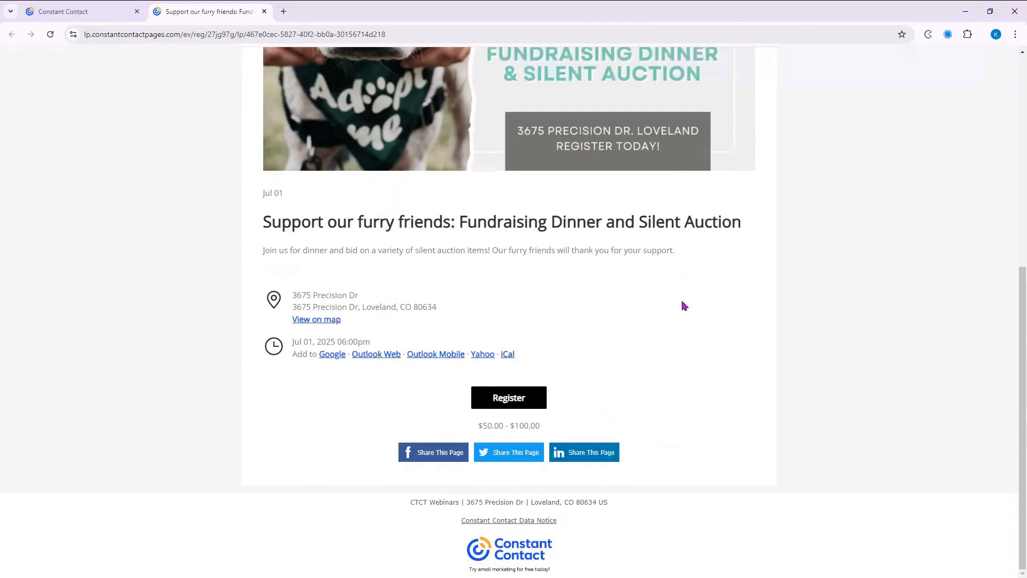
{"action": "left_click", "coordinate": [517, 404]}
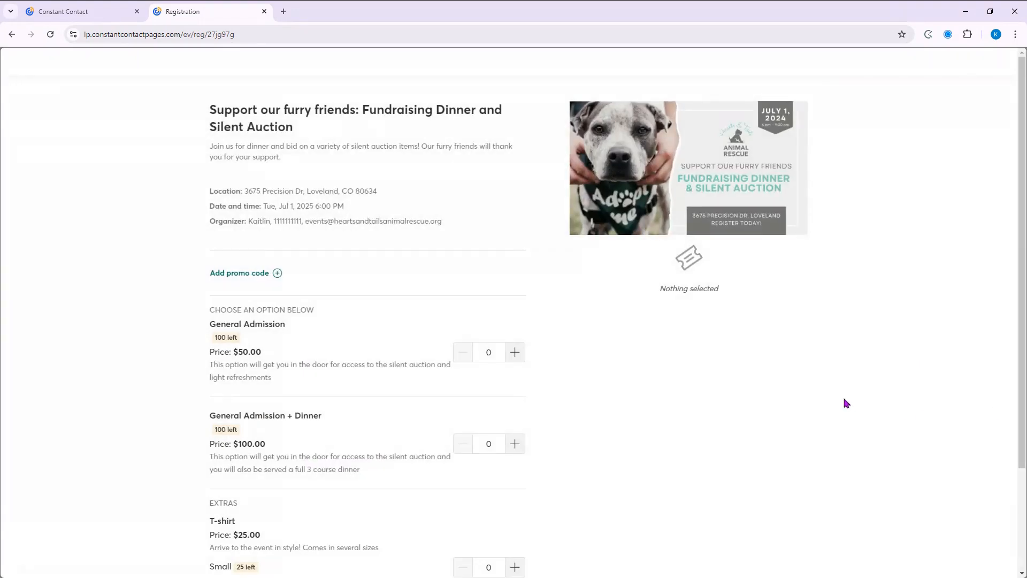
Apply the promo code BOARDMEMBER to the registration.
{"action": "left_click", "coordinate": [264, 276]}
{"action": "type", "text": "b"}
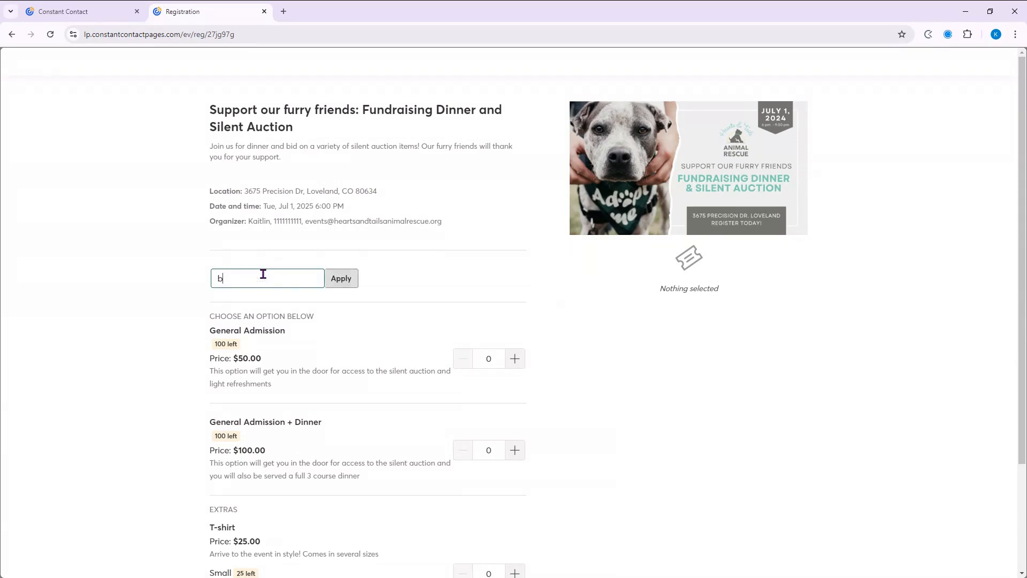
{"action": "type", "text": "oardmemb"}
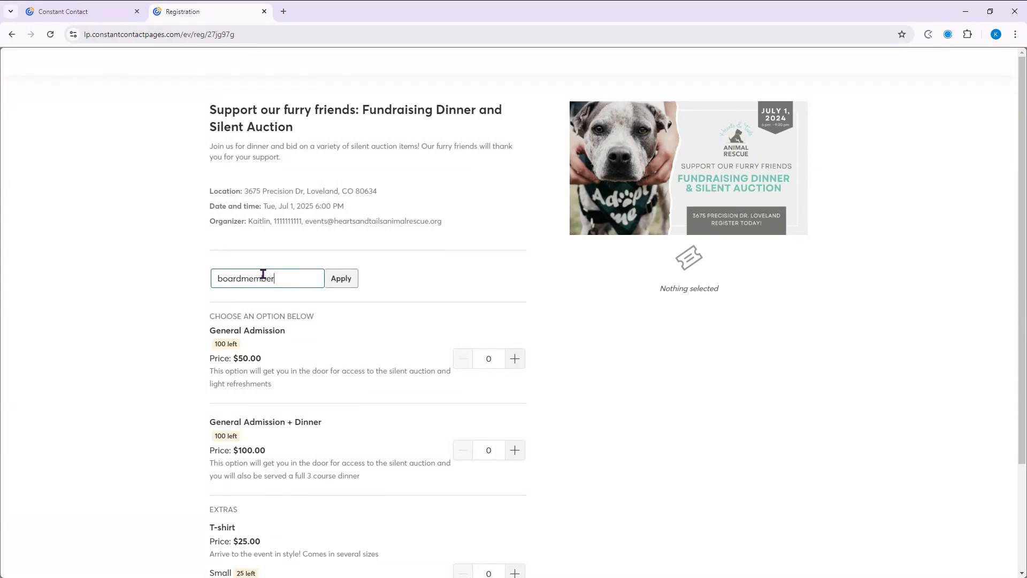
{"action": "type", "text": "er"}
{"action": "left_click", "coordinate": [353, 274]}
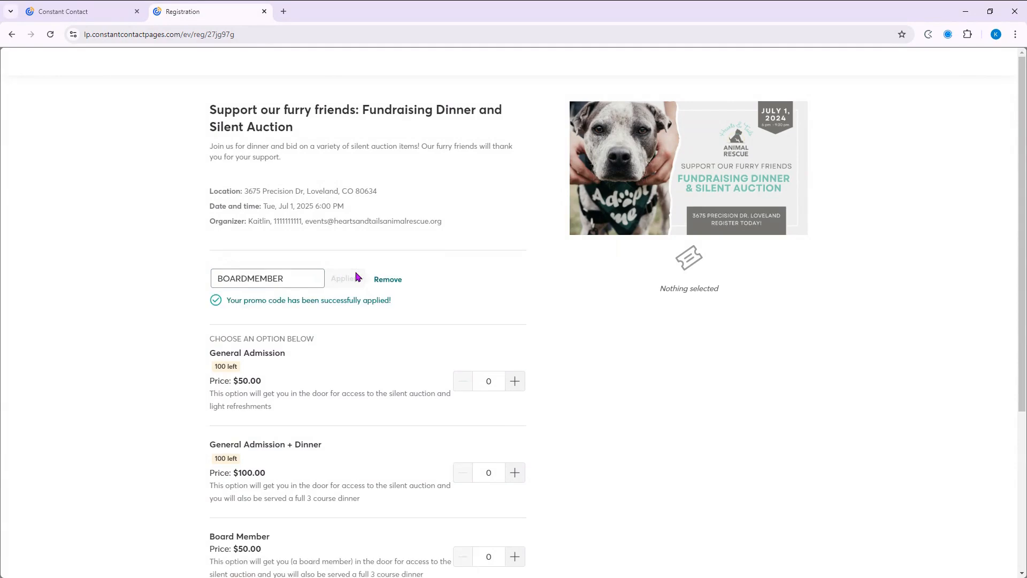
Add one Board Member ticket and three General Admission + Dinner tickets to the order.
{"action": "scroll", "coordinate": [527, 362], "scroll_direction": "down", "scroll_amount": 4}
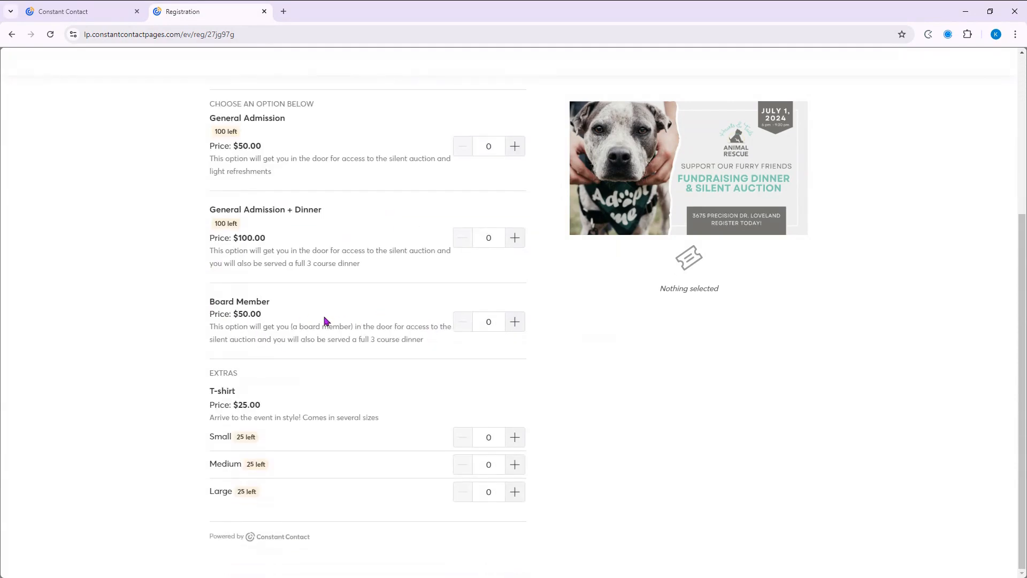
{"action": "left_click", "coordinate": [515, 321]}
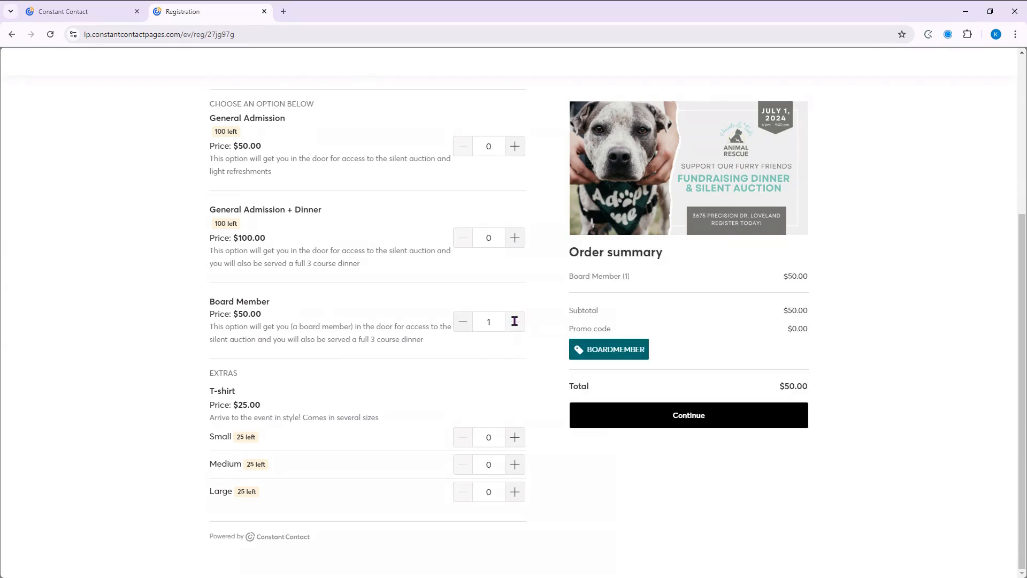
{"action": "left_click", "coordinate": [518, 241]}
{"action": "left_click", "coordinate": [518, 241]}
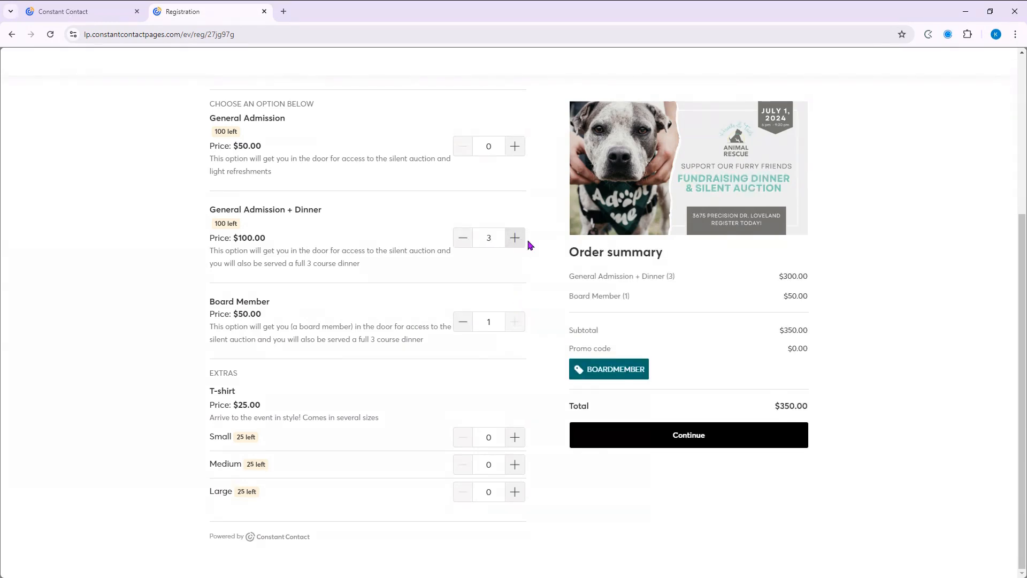
Add two small, one medium and one large T-shirt to the order and continue to the registrant details.
{"action": "left_click", "coordinate": [515, 437]}
{"action": "left_click", "coordinate": [515, 465]}
{"action": "left_click", "coordinate": [514, 491]}
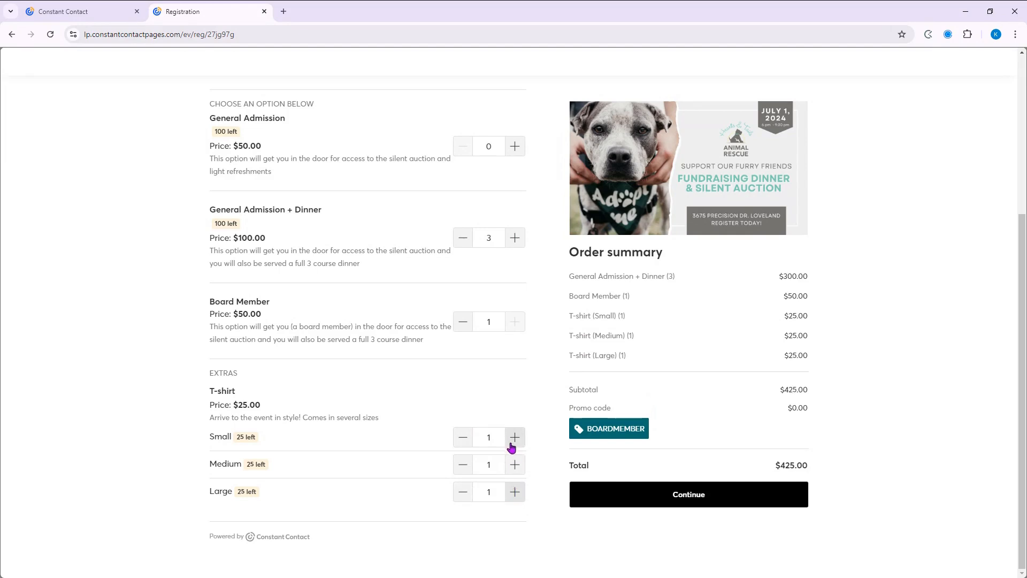
{"action": "left_click", "coordinate": [515, 437]}
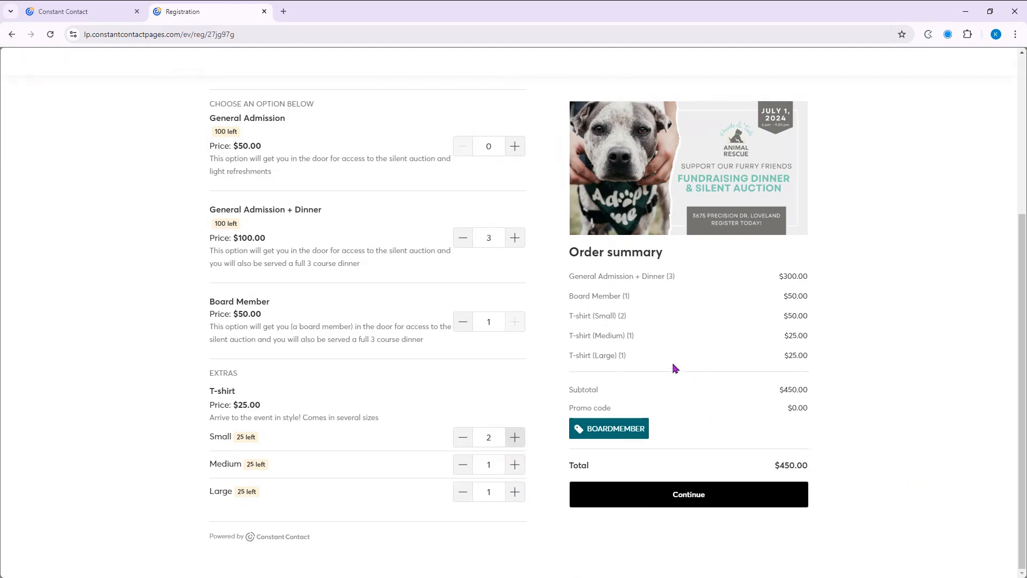
{"action": "left_click", "coordinate": [694, 506]}
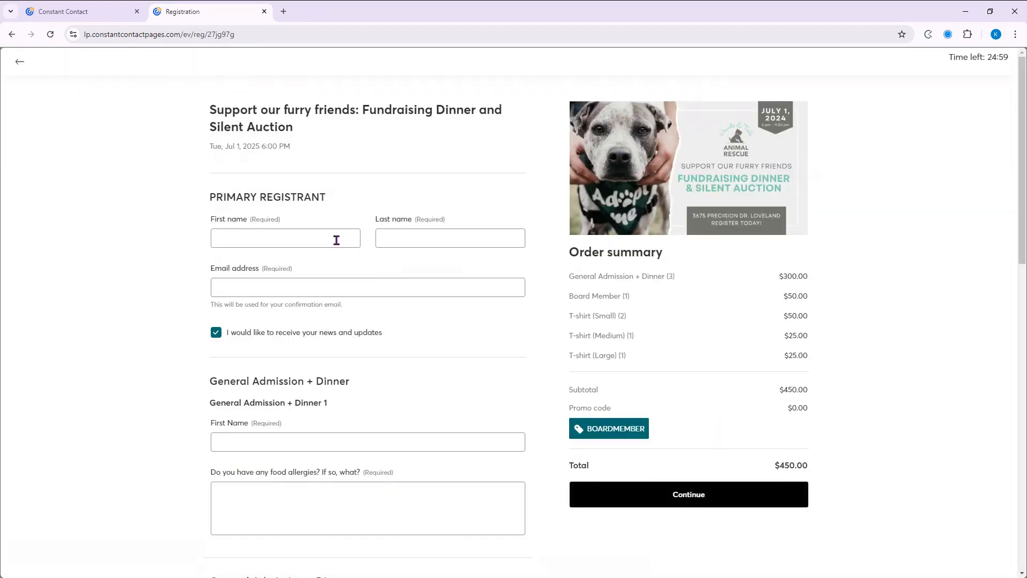
Enter the primary registrant's first name, last name and e-mail address, keeping the news and updates opt-in selected.
{"action": "left_click", "coordinate": [306, 242]}
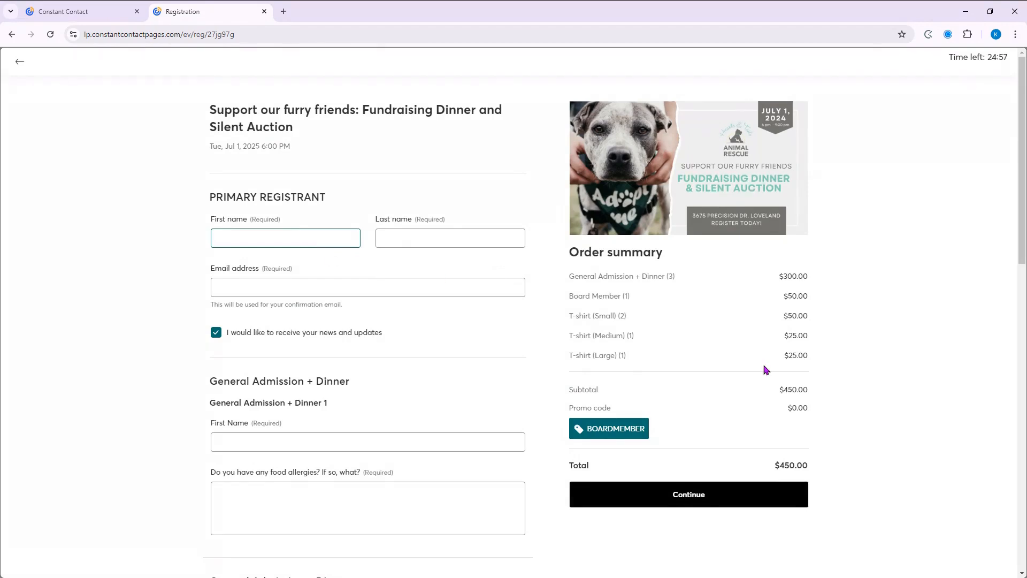
{"action": "type", "text": "Jack"}
{"action": "key", "text": "Tab"}
{"action": "type", "text": "Smith"}
{"action": "key", "text": "Tab"}
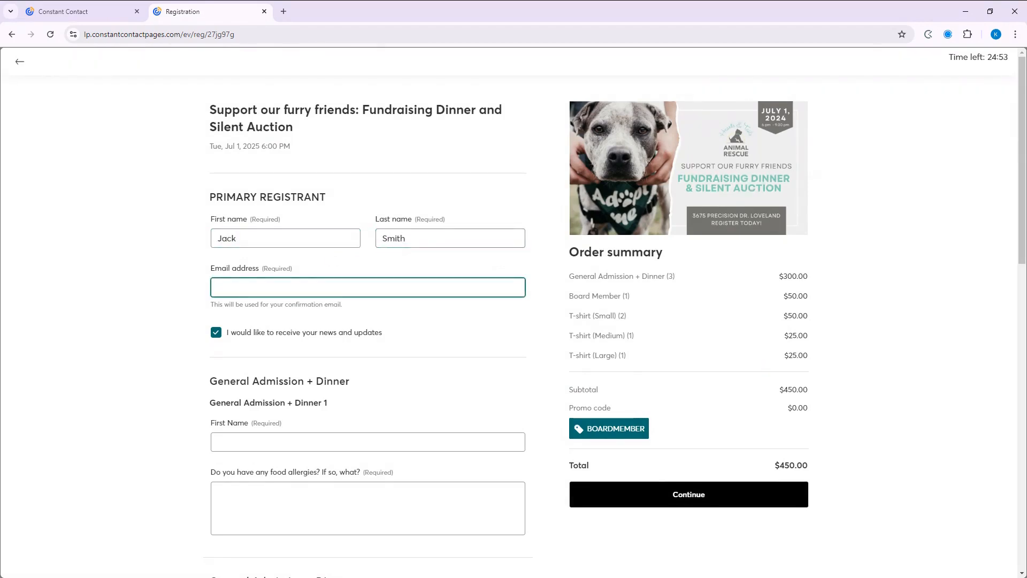
{"action": "type", "text": "test@test.com"}
{"action": "left_click", "coordinate": [216, 334]}
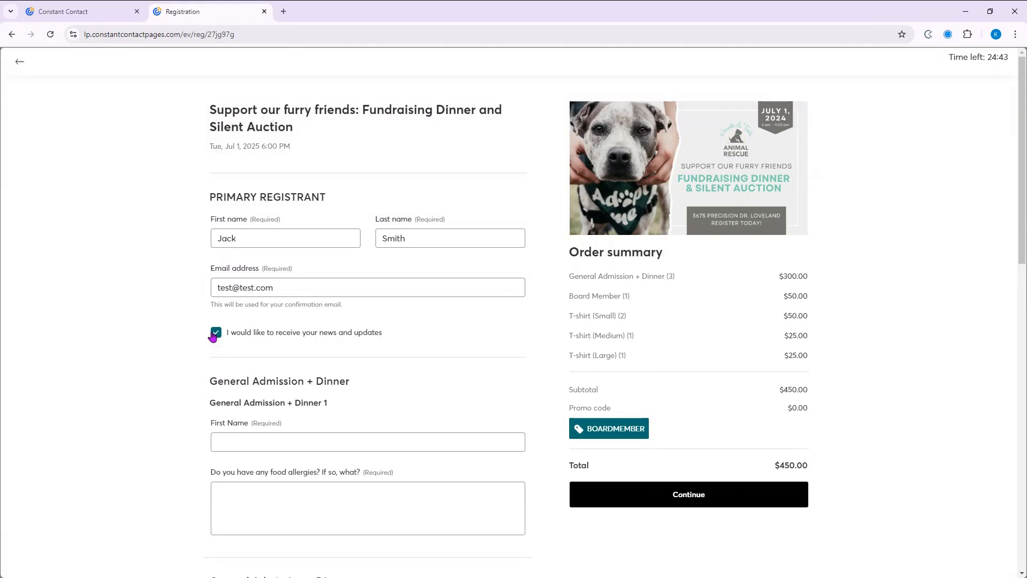
{"action": "left_click", "coordinate": [216, 335]}
Fill in the Board Member 1 ticket with the attendee's first name and "No allergies" as the food allergy answer.
{"action": "scroll", "coordinate": [433, 350], "scroll_direction": "down", "scroll_amount": 4}
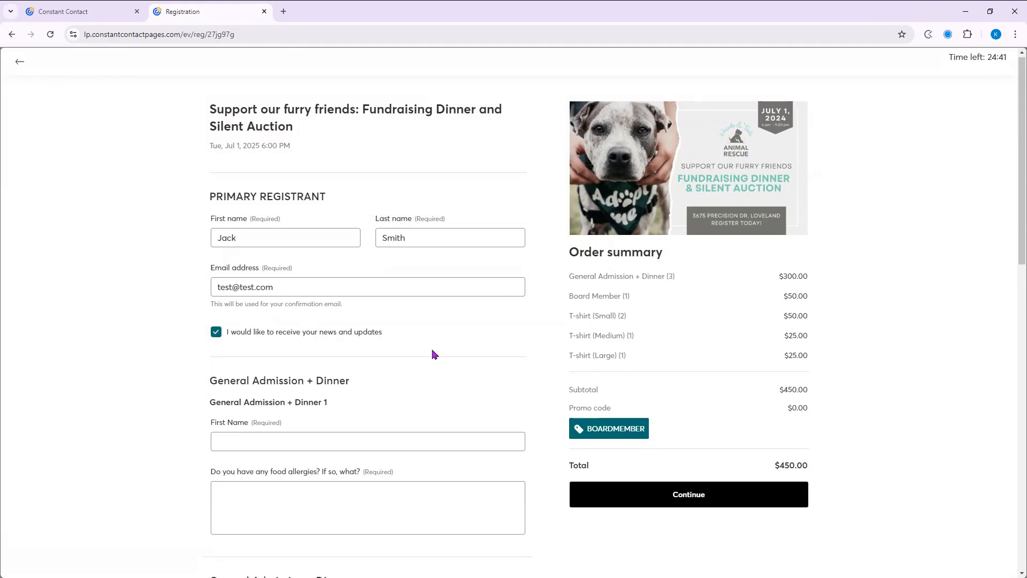
{"action": "scroll", "coordinate": [434, 319], "scroll_direction": "down", "scroll_amount": 5}
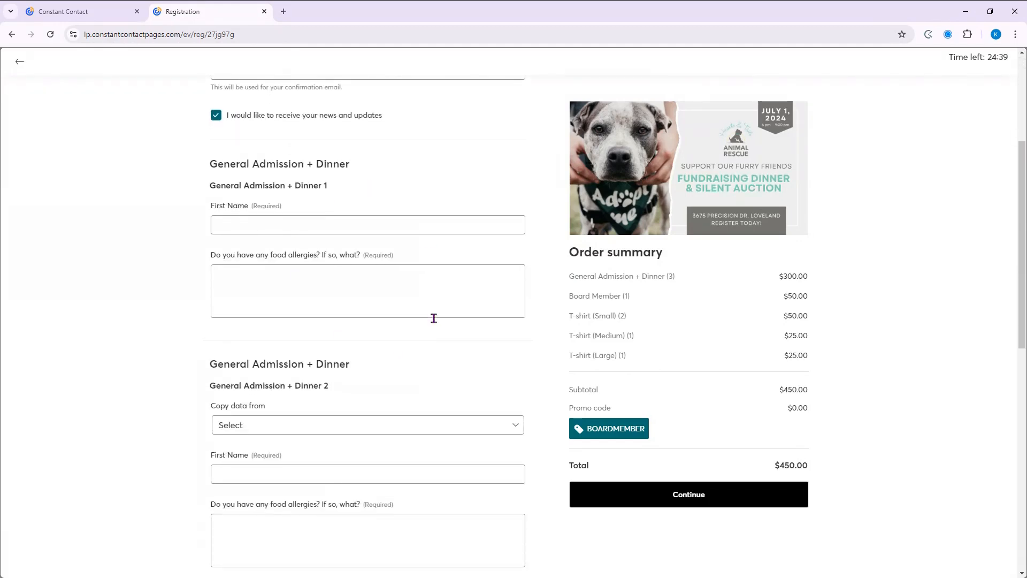
{"action": "scroll", "coordinate": [435, 323], "scroll_direction": "down", "scroll_amount": 5}
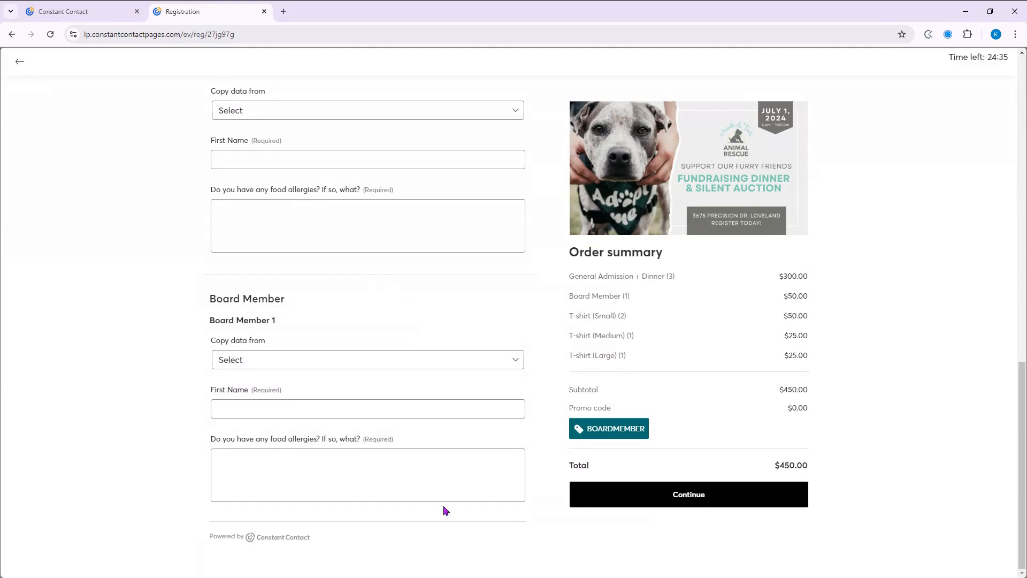
{"action": "left_click", "coordinate": [334, 406]}
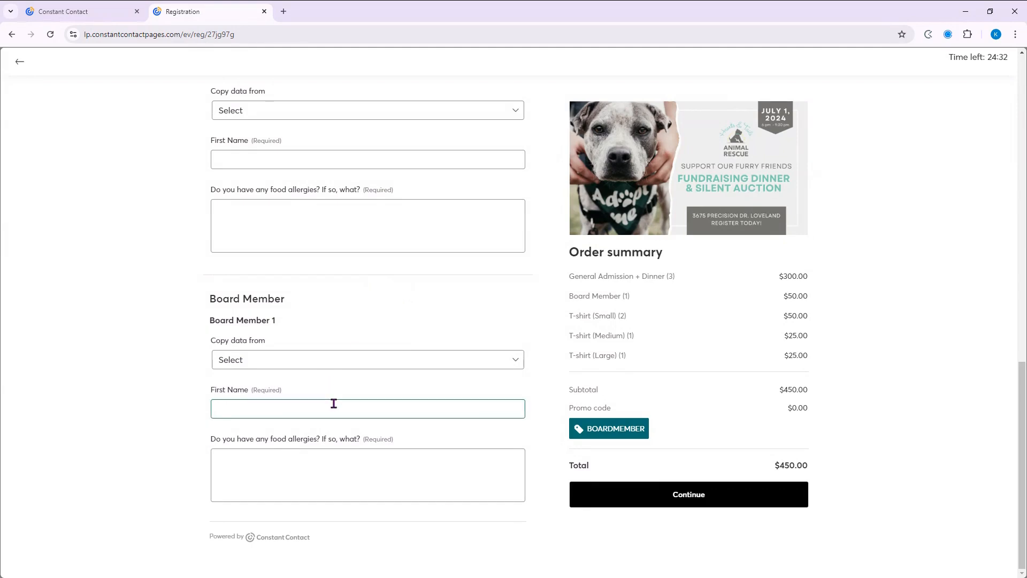
{"action": "type", "text": "Jack"}
{"action": "left_click", "coordinate": [336, 468]}
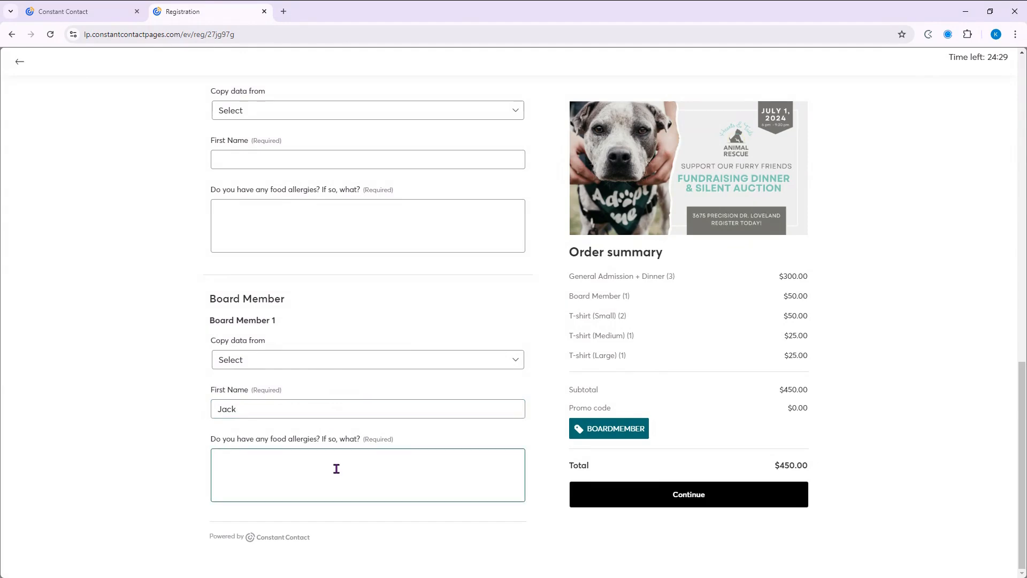
{"action": "type", "text": "No allergies"}
Fill in the General Admission + Dinner 1 ticket with the attendee's first name and the food allergy "Wheat".
{"action": "scroll", "coordinate": [337, 468], "scroll_direction": "up", "scroll_amount": 12}
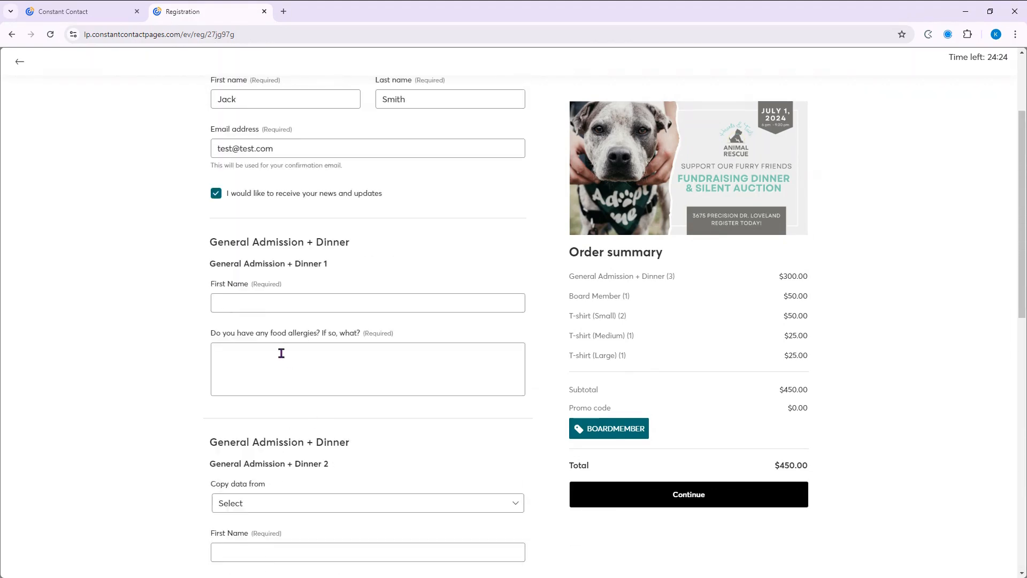
{"action": "left_click", "coordinate": [262, 305]}
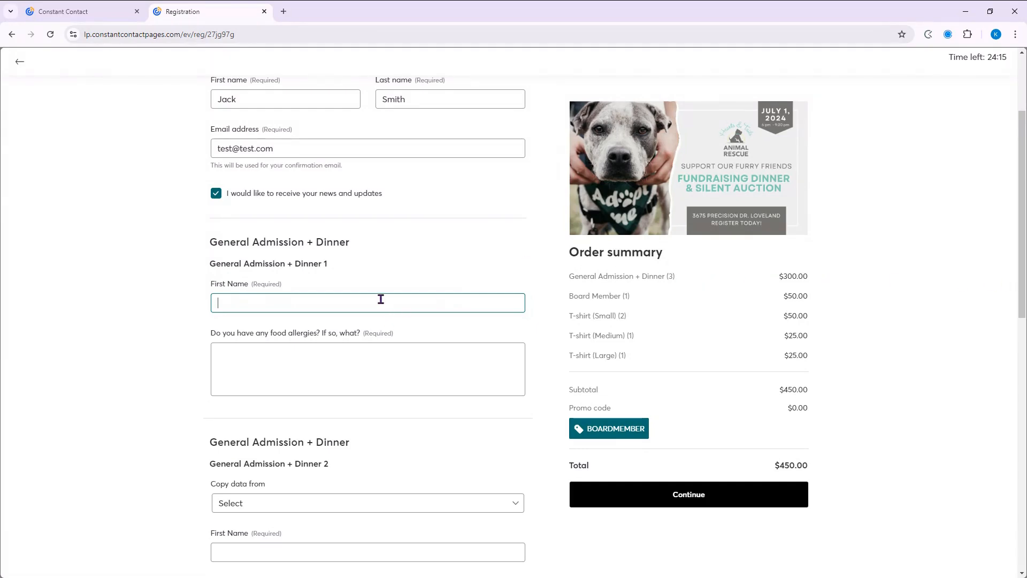
{"action": "type", "text": "Melissa"}
{"action": "left_click", "coordinate": [352, 353]}
{"action": "type", "text": "Wheat"}
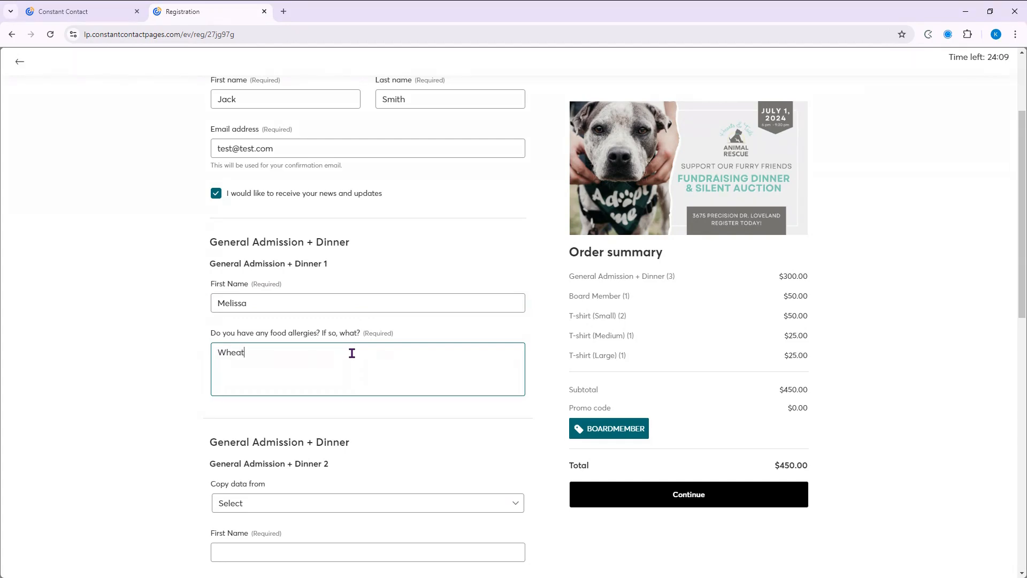
Copy the General Admission + Dinner 1 information into ticket 2 and replace its first name with the second guest's.
{"action": "scroll", "coordinate": [319, 396], "scroll_direction": "down", "scroll_amount": 2}
{"action": "scroll", "coordinate": [319, 396], "scroll_direction": "down", "scroll_amount": 3}
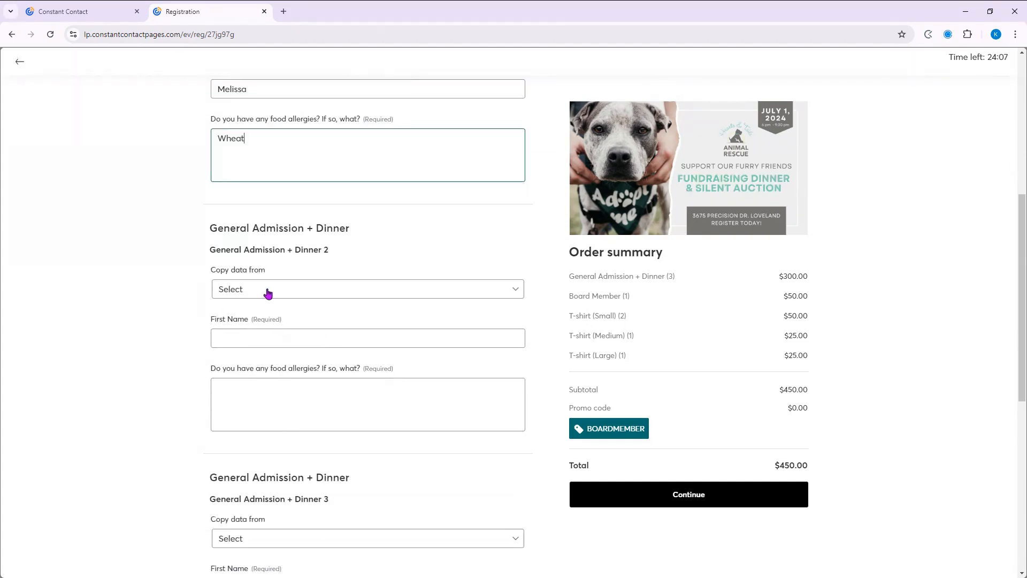
{"action": "left_click", "coordinate": [267, 292]}
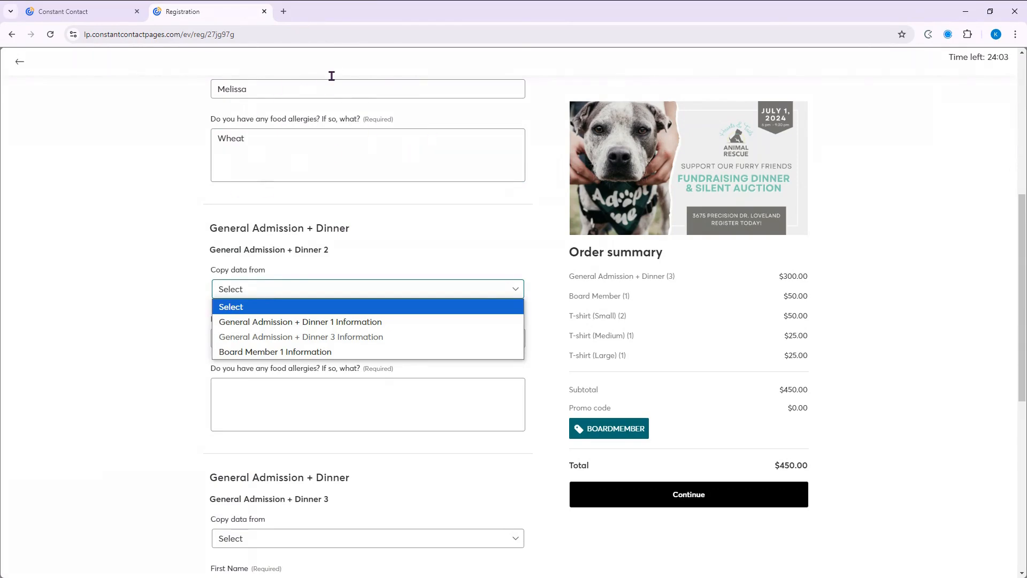
{"action": "left_click", "coordinate": [329, 326]}
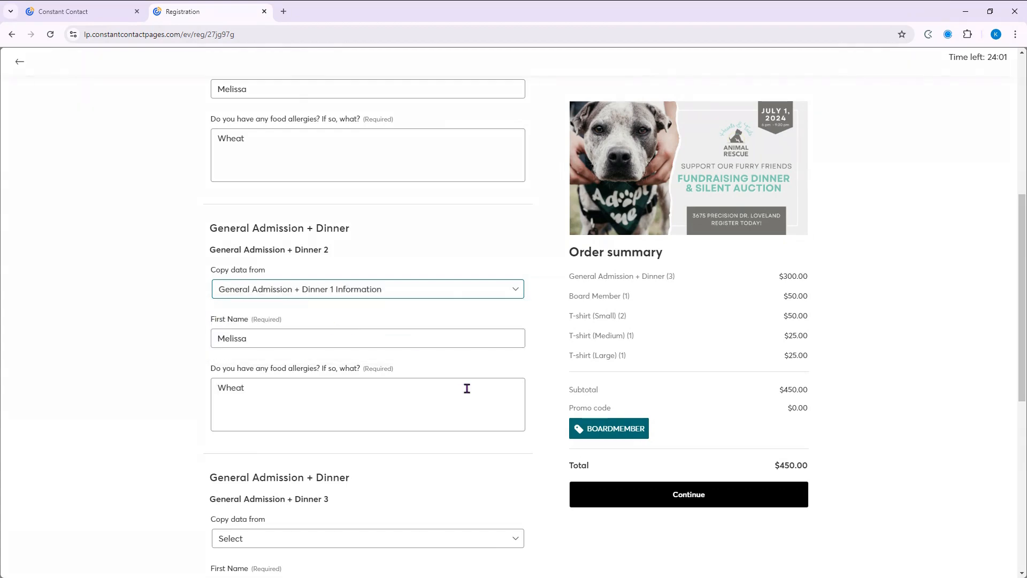
{"action": "double_click", "coordinate": [261, 334]}
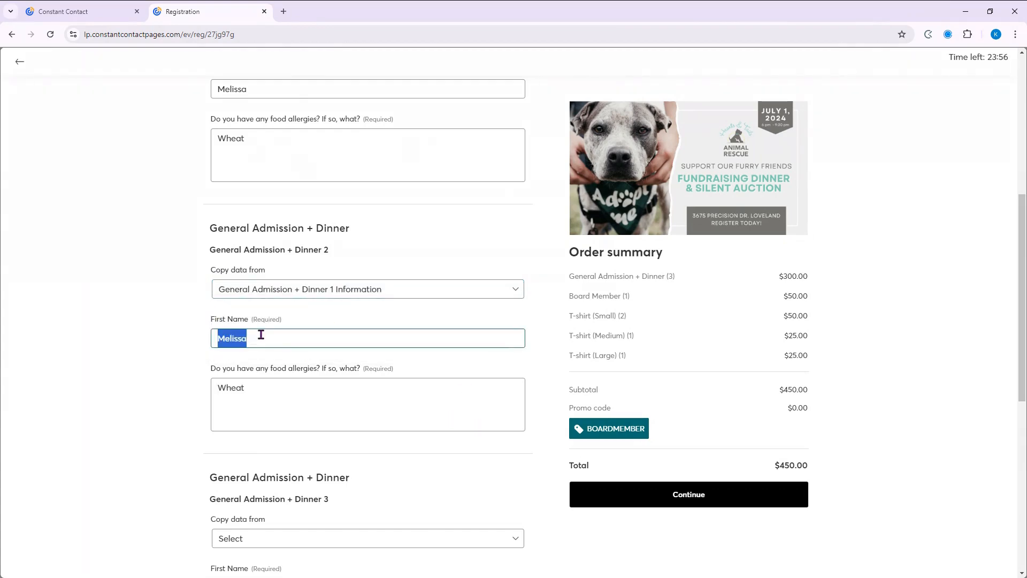
{"action": "type", "text": "Mary"}
Fill in the General Admission + Dinner 3 ticket with the attendee's first name and the food allergy "Dairy".
{"action": "scroll", "coordinate": [261, 335], "scroll_direction": "down", "scroll_amount": 6}
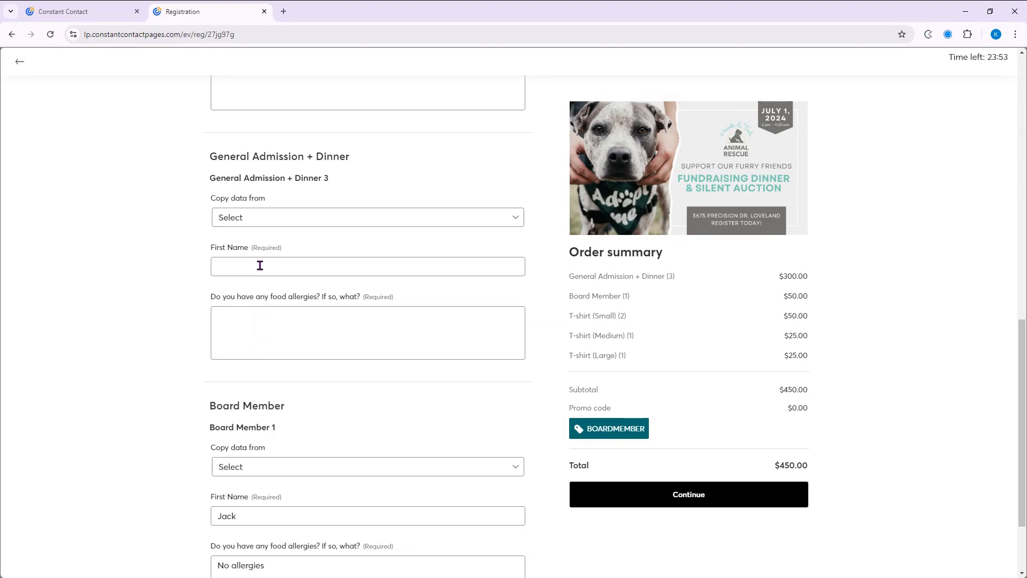
{"action": "left_click", "coordinate": [260, 266]}
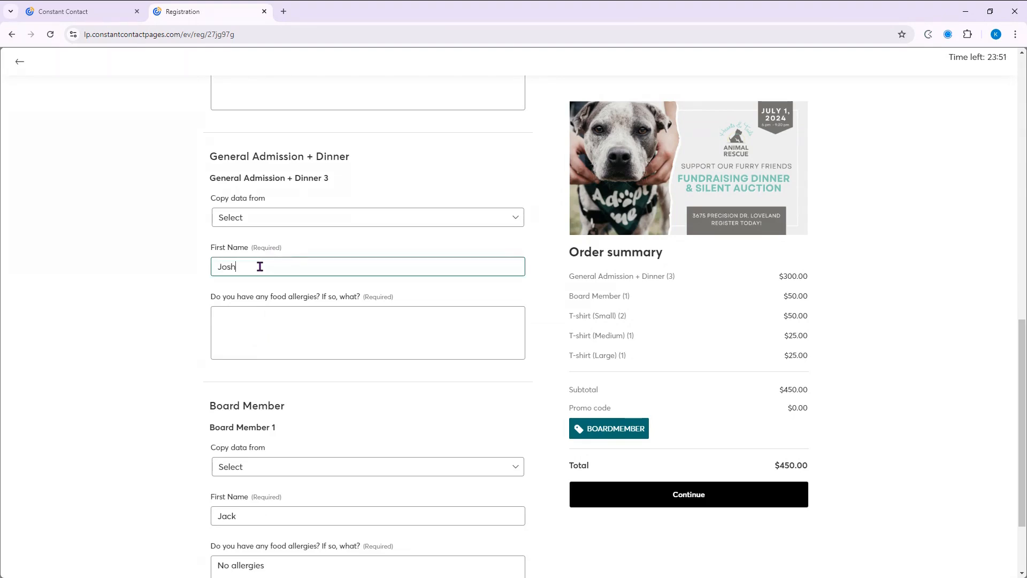
{"action": "left_click", "coordinate": [287, 315]}
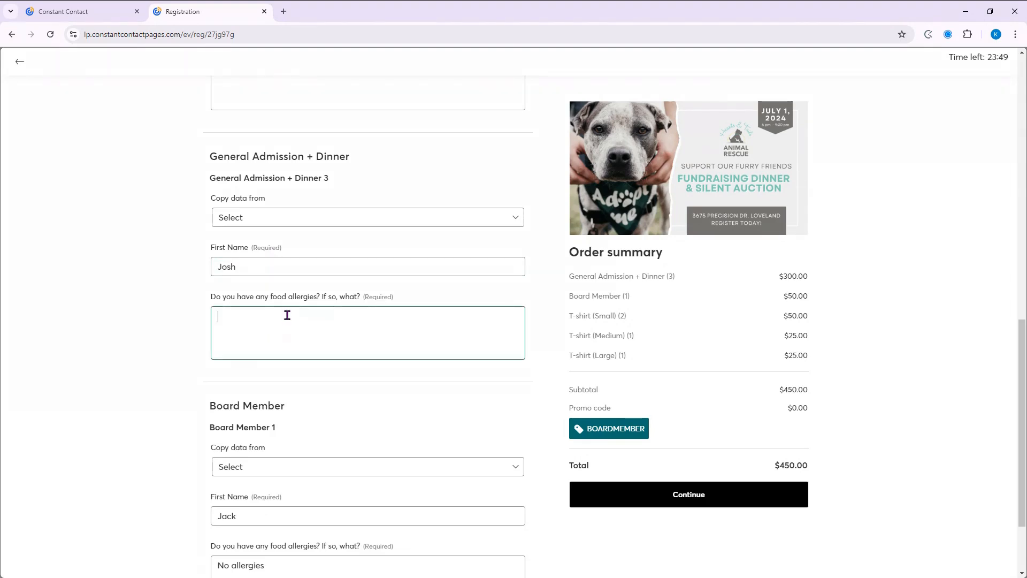
{"action": "type", "text": "Dairy"}
Continue to payment and complete the order with Pay at the door as the payment method.
{"action": "left_click", "coordinate": [773, 506]}
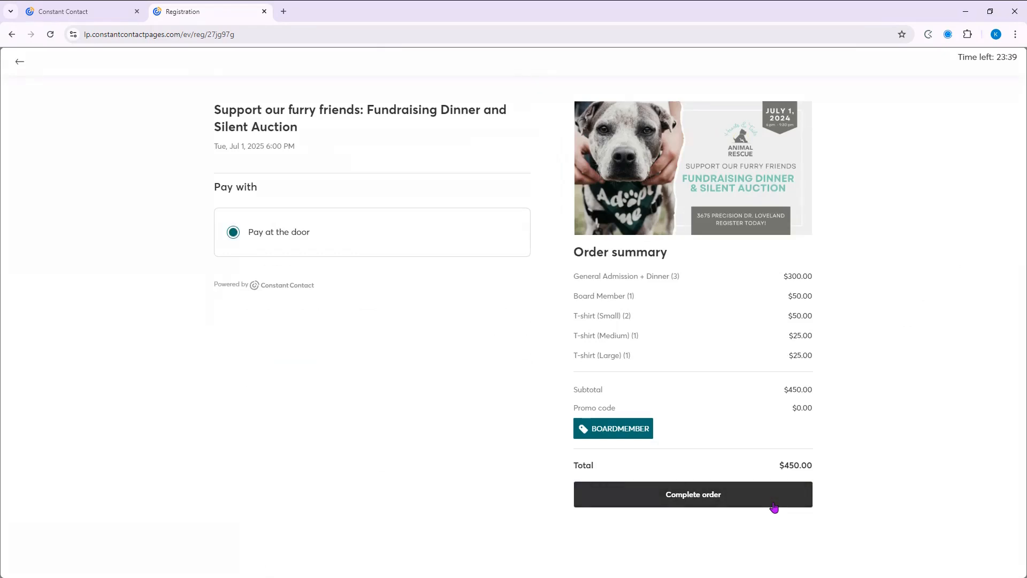
{"action": "left_click", "coordinate": [775, 507]}
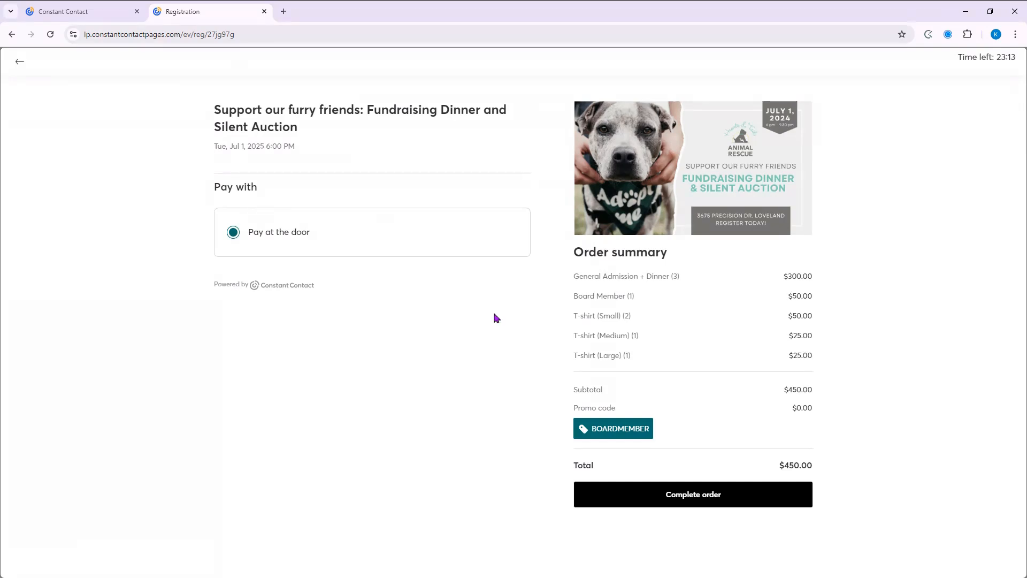
{"action": "left_click", "coordinate": [721, 497]}
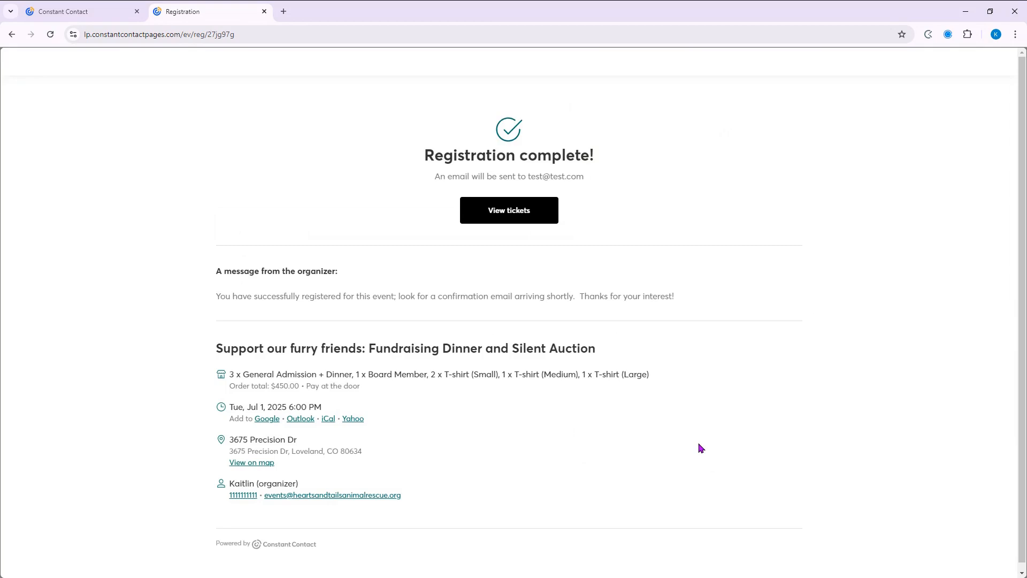
View the issued tickets for all attendees and review the order details on the registration confirmation page.
{"action": "left_click", "coordinate": [495, 222]}
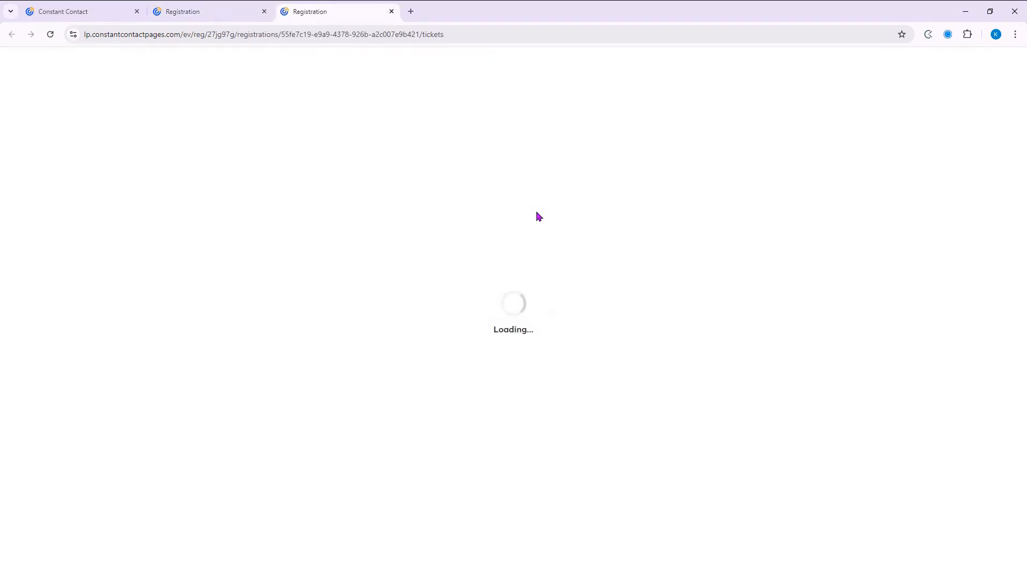
{"action": "scroll", "coordinate": [541, 284], "scroll_direction": "down", "scroll_amount": 5}
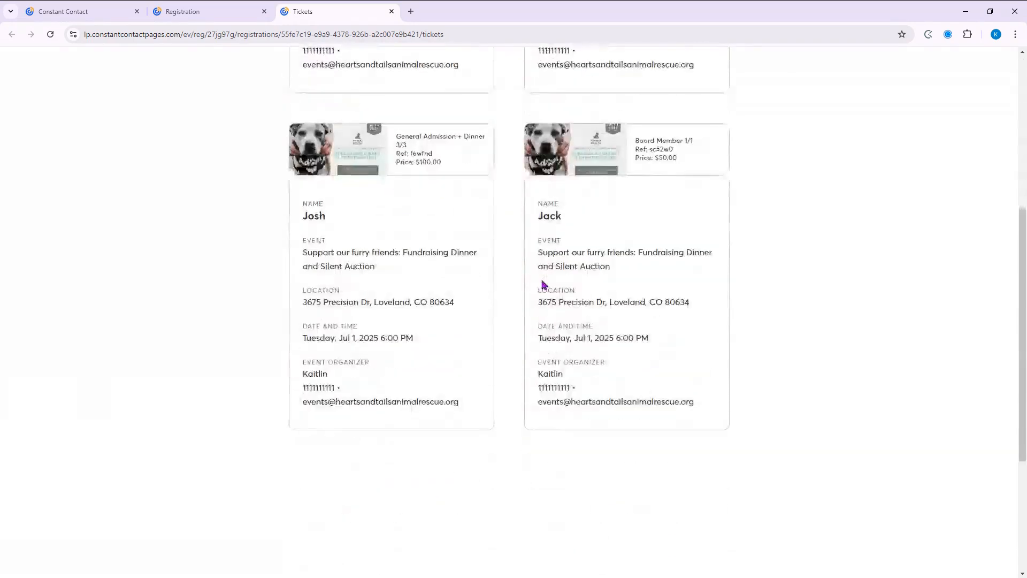
{"action": "scroll", "coordinate": [542, 283], "scroll_direction": "up", "scroll_amount": 5}
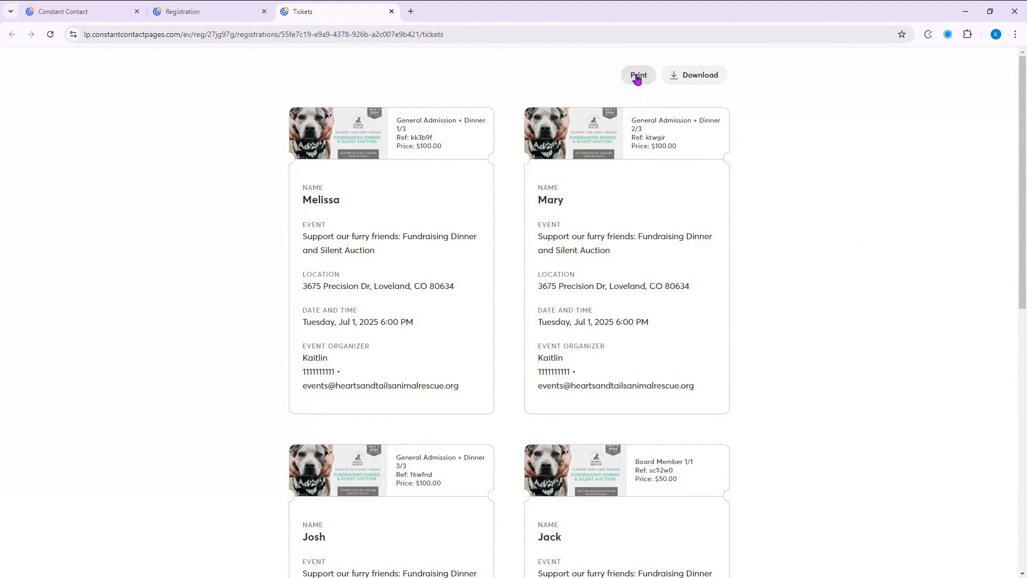
{"action": "left_click", "coordinate": [236, 11]}
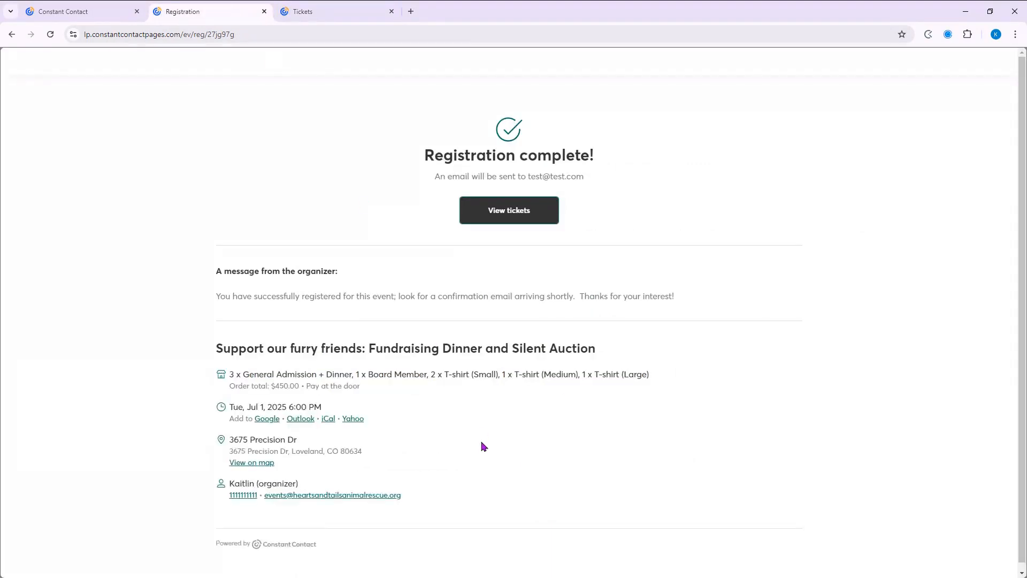
{"action": "scroll", "coordinate": [480, 454], "scroll_direction": "down", "scroll_amount": 1}
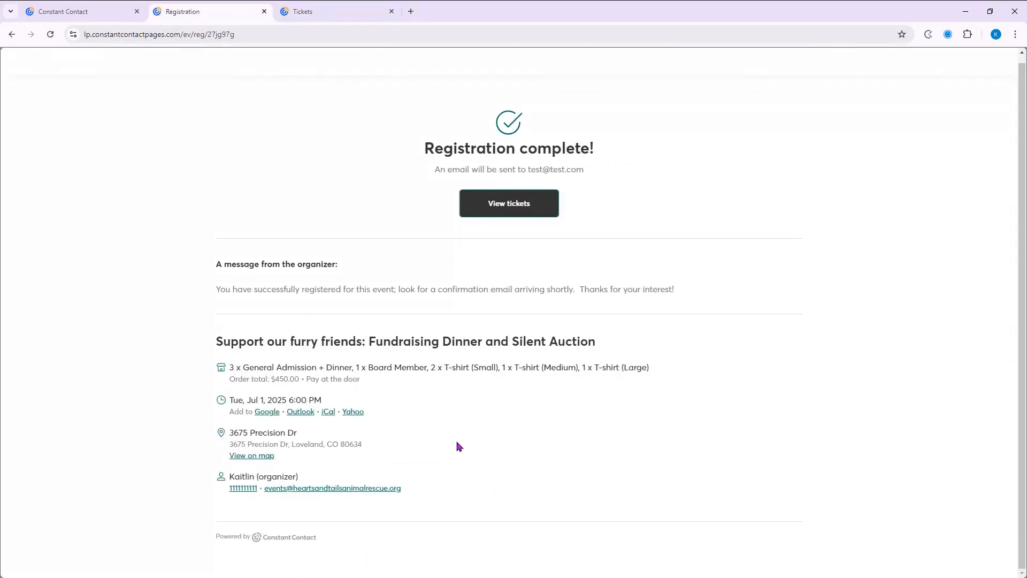
Return to the event's page in Constant Contact, refresh it and review its overview figures and related campaigns.
{"action": "left_click", "coordinate": [106, 8]}
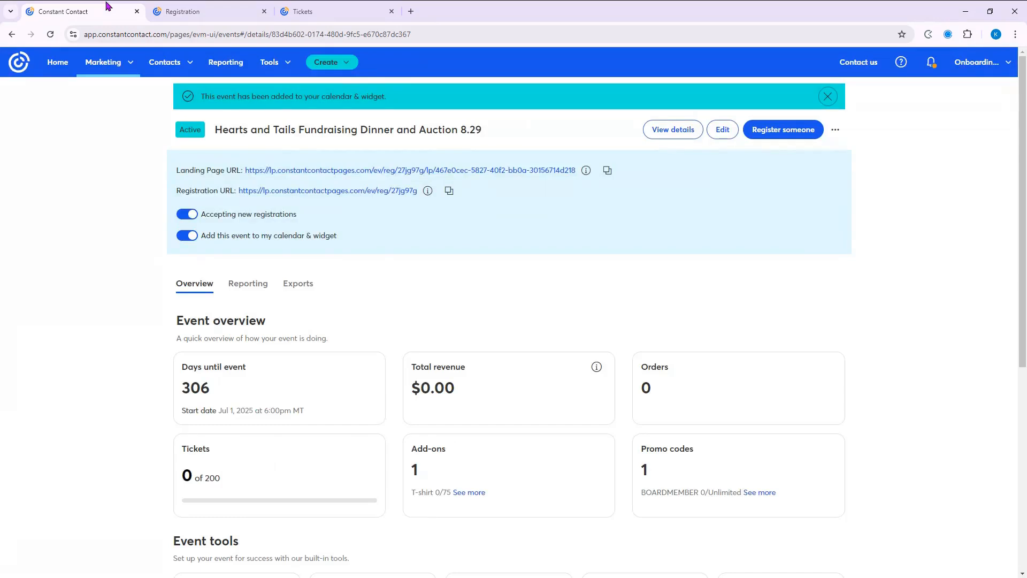
{"action": "left_click", "coordinate": [51, 43]}
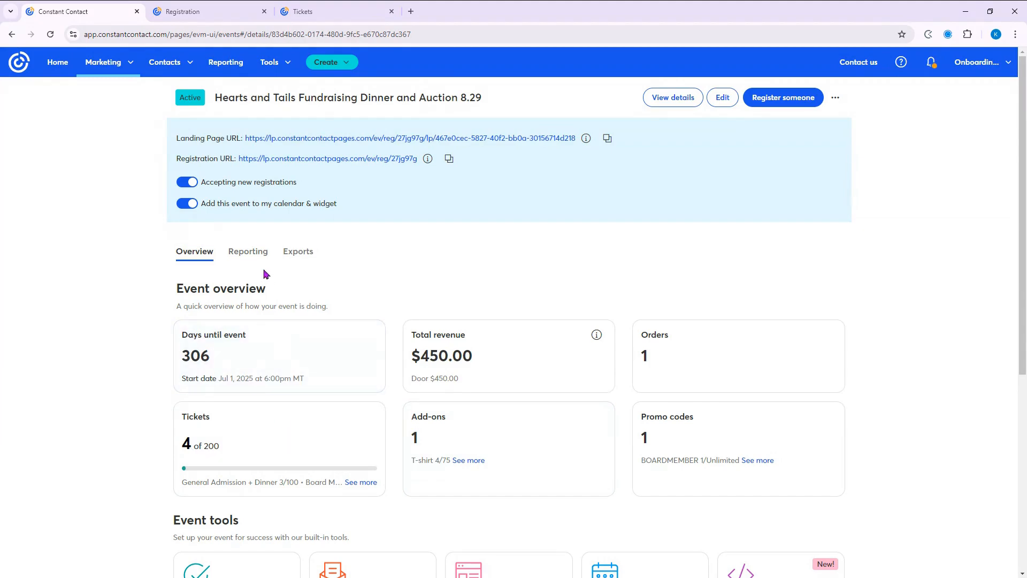
{"action": "scroll", "coordinate": [436, 386], "scroll_direction": "down", "scroll_amount": 5}
{"action": "scroll", "coordinate": [434, 386], "scroll_direction": "down", "scroll_amount": 2}
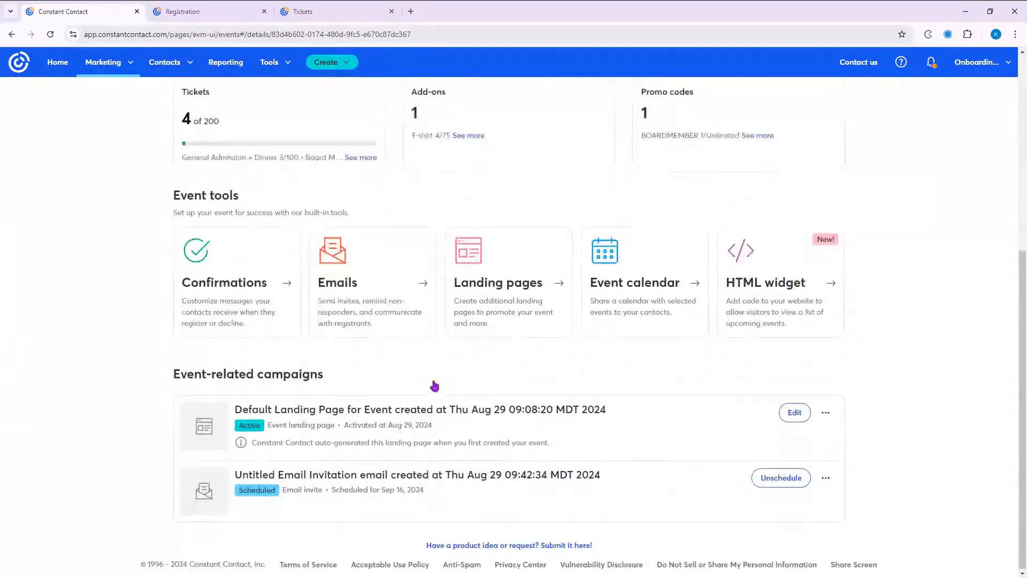
{"action": "scroll", "coordinate": [364, 316], "scroll_direction": "up", "scroll_amount": 6}
Open the event's reporting and check both the registered attendees and the declined invitations.
{"action": "left_click", "coordinate": [249, 260]}
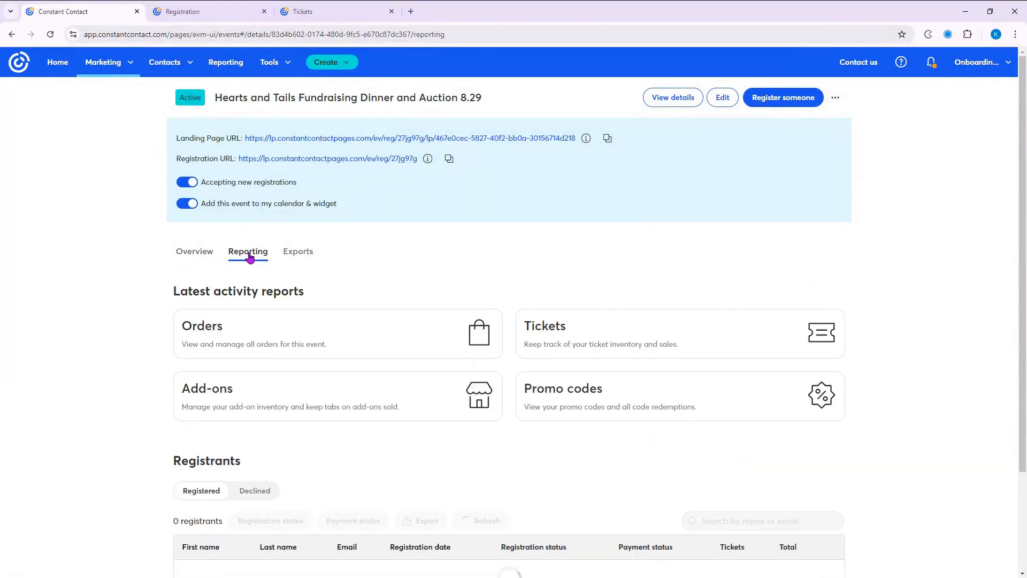
{"action": "scroll", "coordinate": [321, 396], "scroll_direction": "down", "scroll_amount": 3}
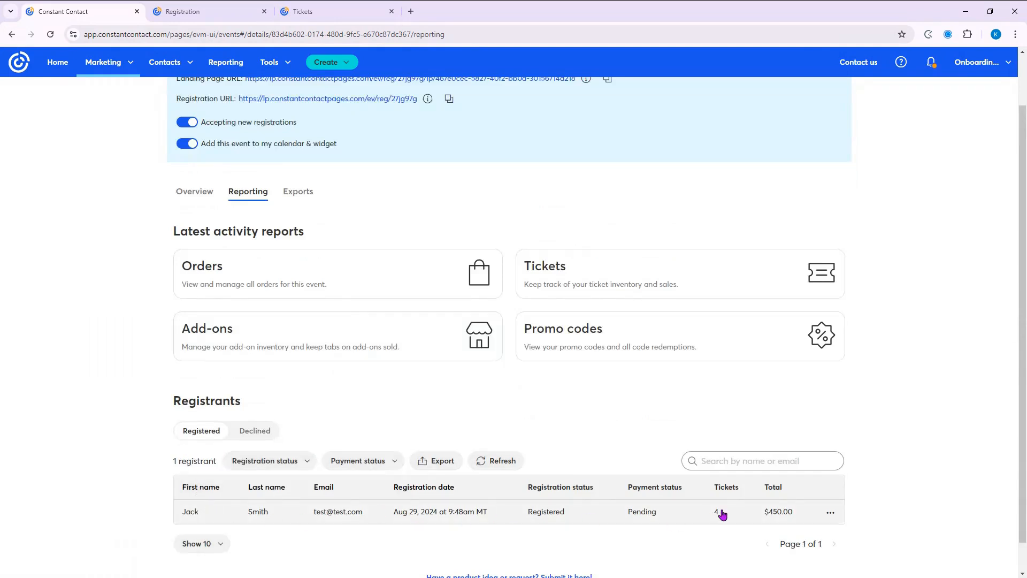
{"action": "left_click", "coordinate": [254, 434]}
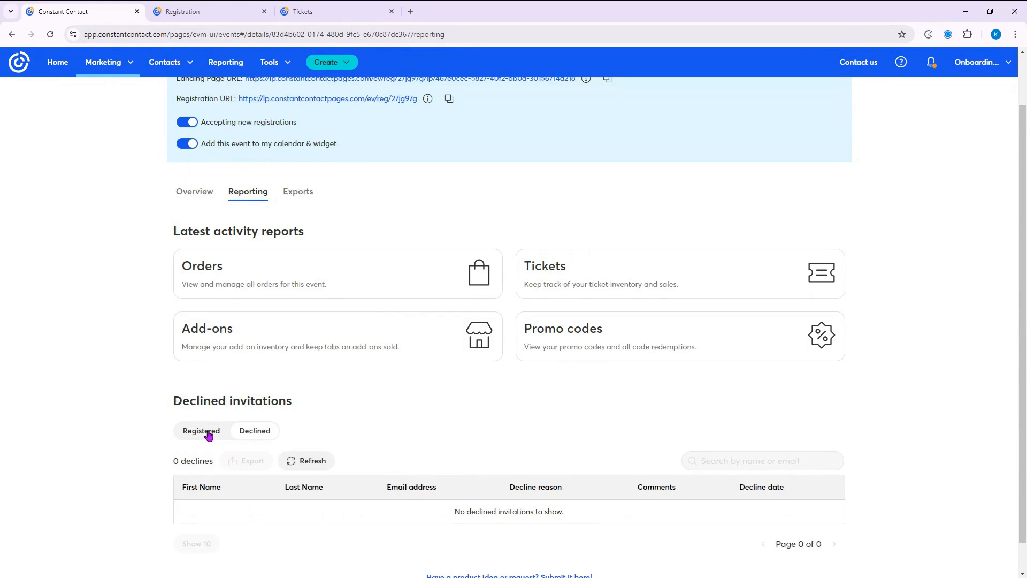
{"action": "left_click", "coordinate": [208, 434]}
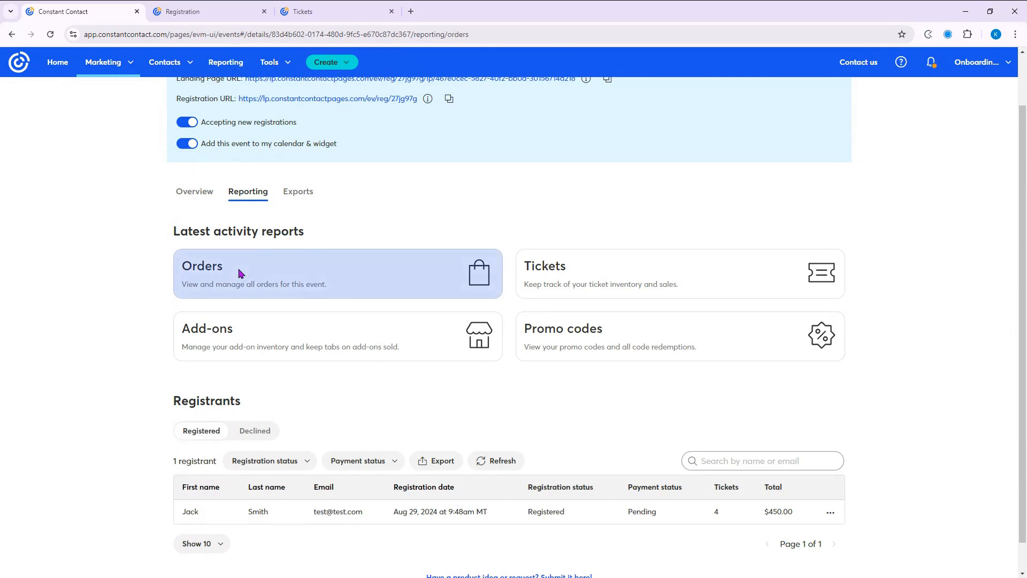
View the event's orders report and open the registration information of the test order.
{"action": "left_click", "coordinate": [239, 274]}
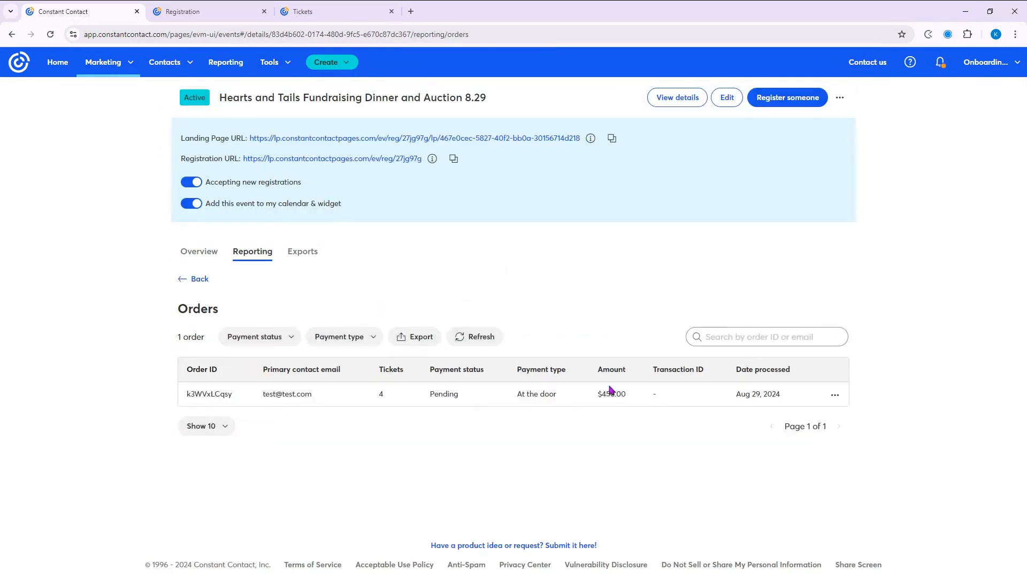
{"action": "left_click", "coordinate": [553, 404]}
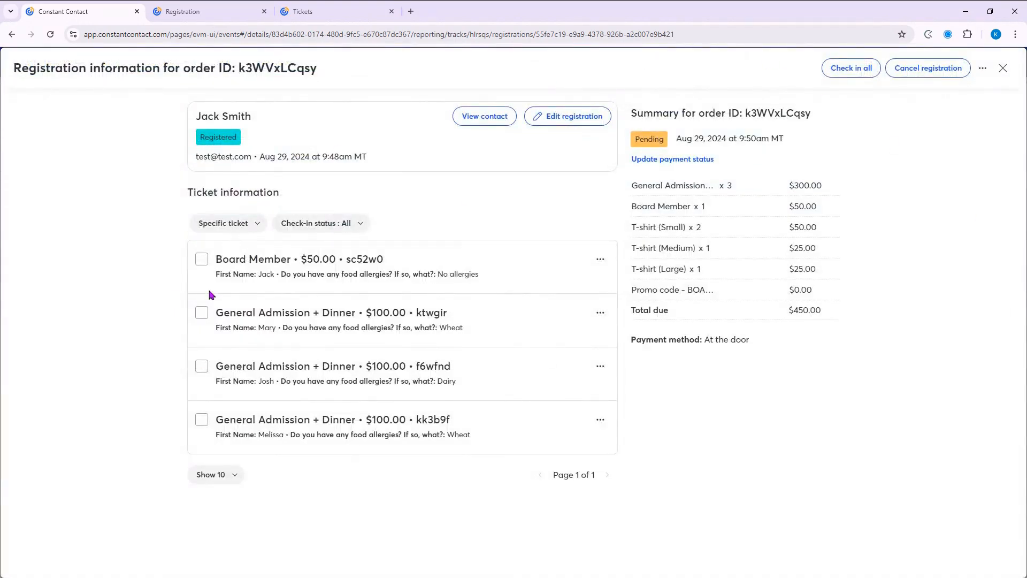
Look at the test order's extra registration options, check in all its attendees and close the registration information.
{"action": "left_click", "coordinate": [985, 70]}
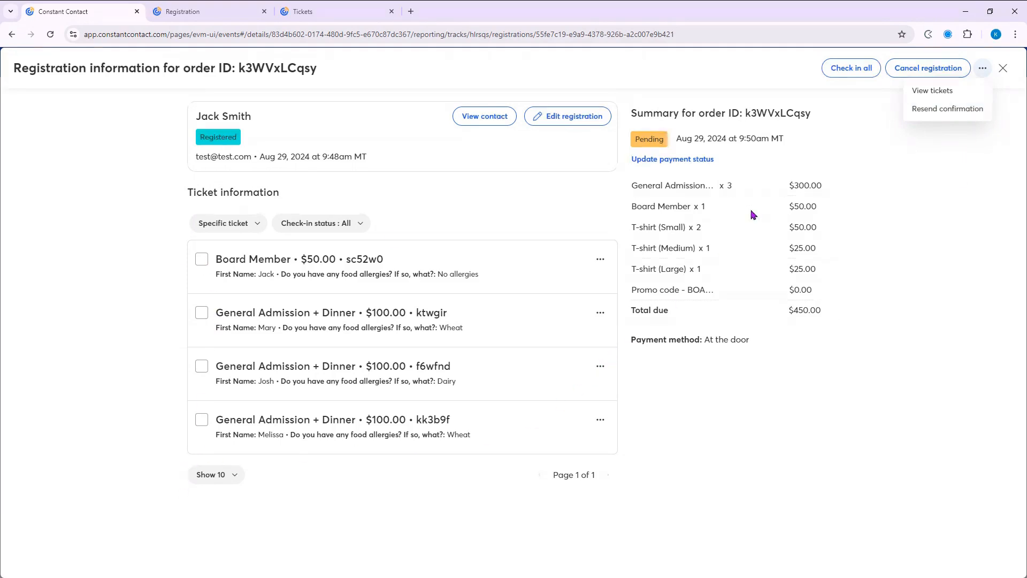
{"action": "left_click", "coordinate": [850, 70]}
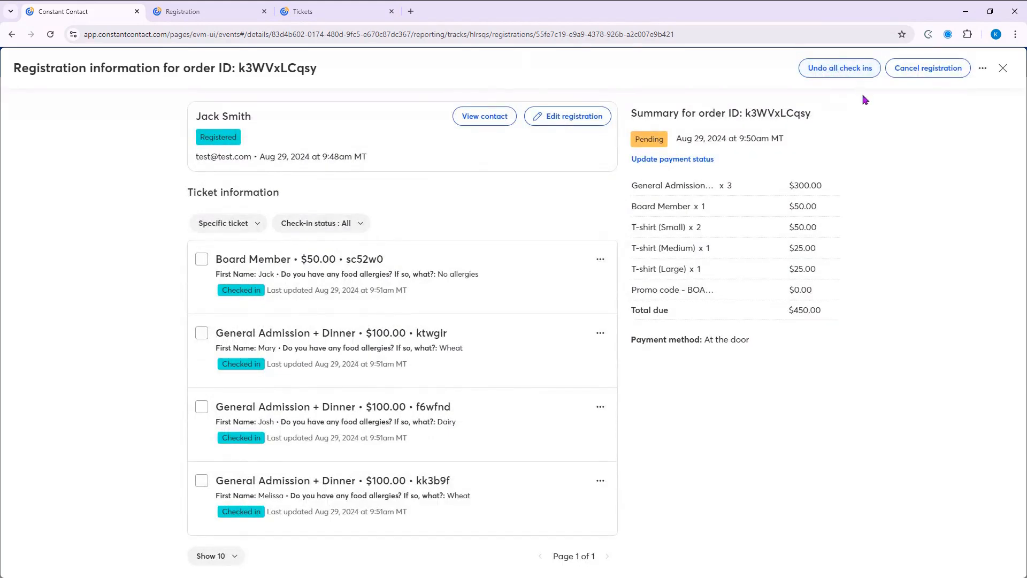
{"action": "left_click", "coordinate": [1003, 68]}
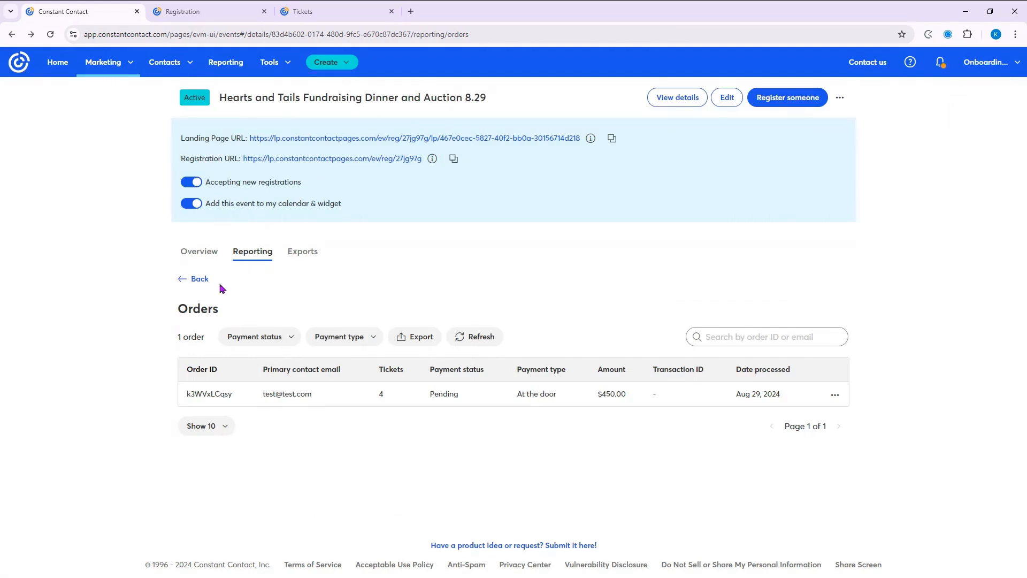
Review the event's tickets, add-ons and promo codes reports, and open the event's exports page.
{"action": "left_click", "coordinate": [181, 280]}
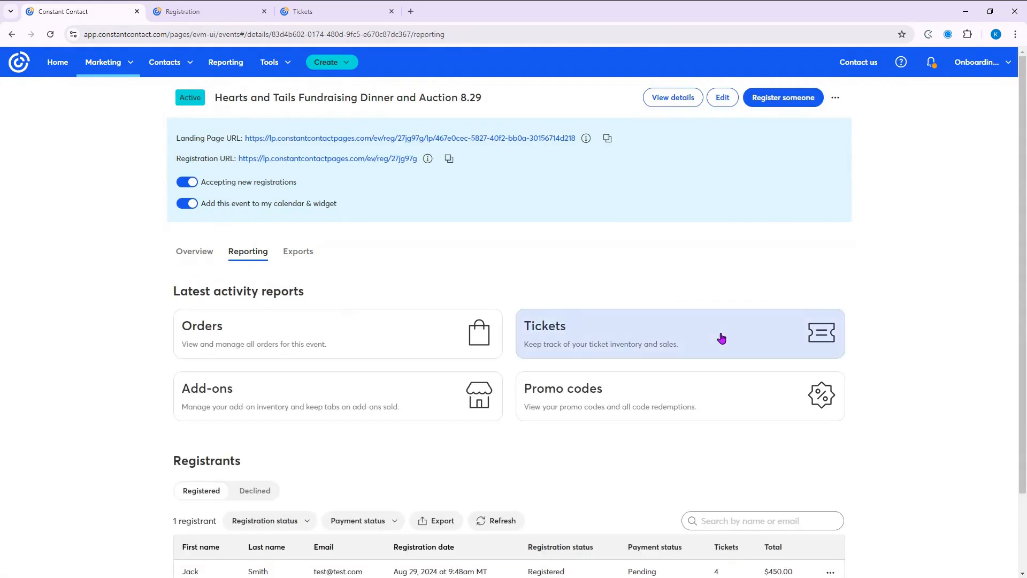
{"action": "left_click", "coordinate": [722, 338]}
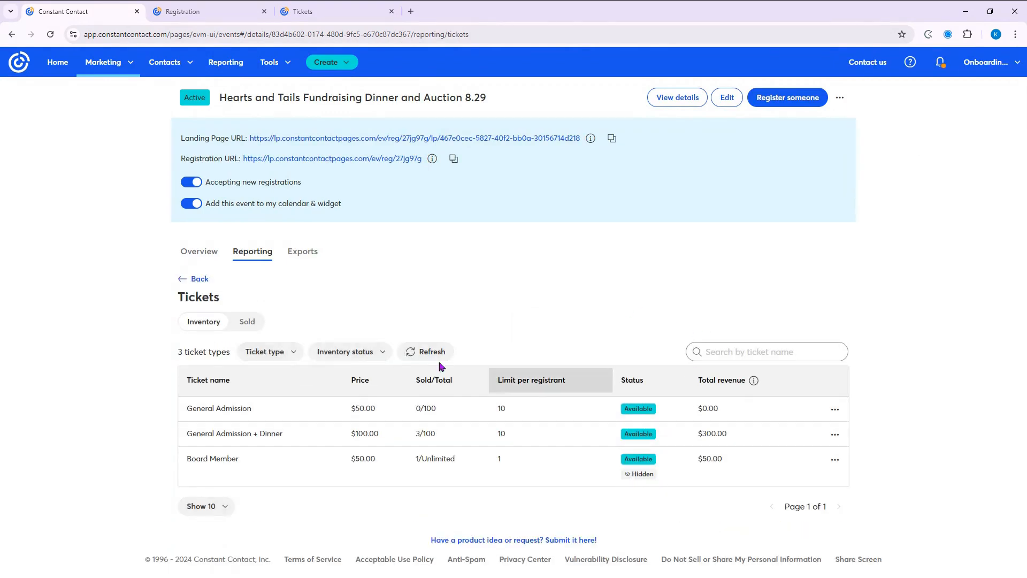
{"action": "left_click", "coordinate": [195, 281]}
{"action": "left_click", "coordinate": [297, 407]}
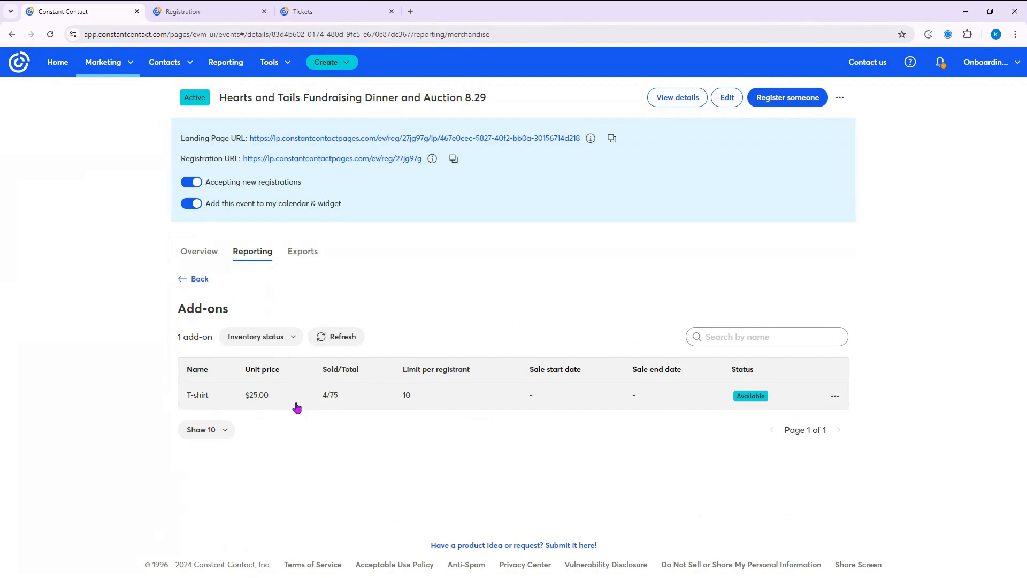
{"action": "left_click", "coordinate": [197, 279]}
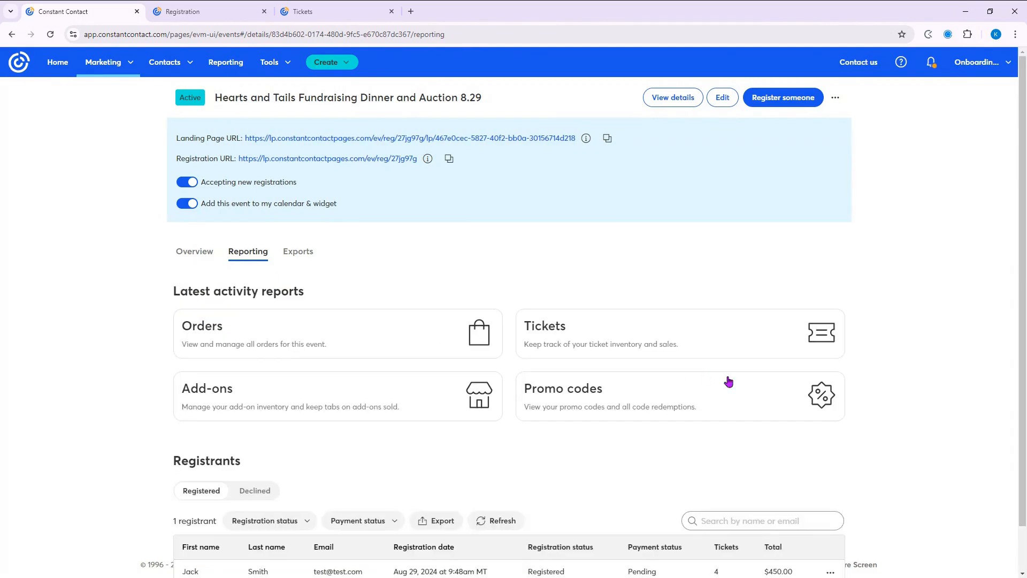
{"action": "left_click", "coordinate": [720, 408]}
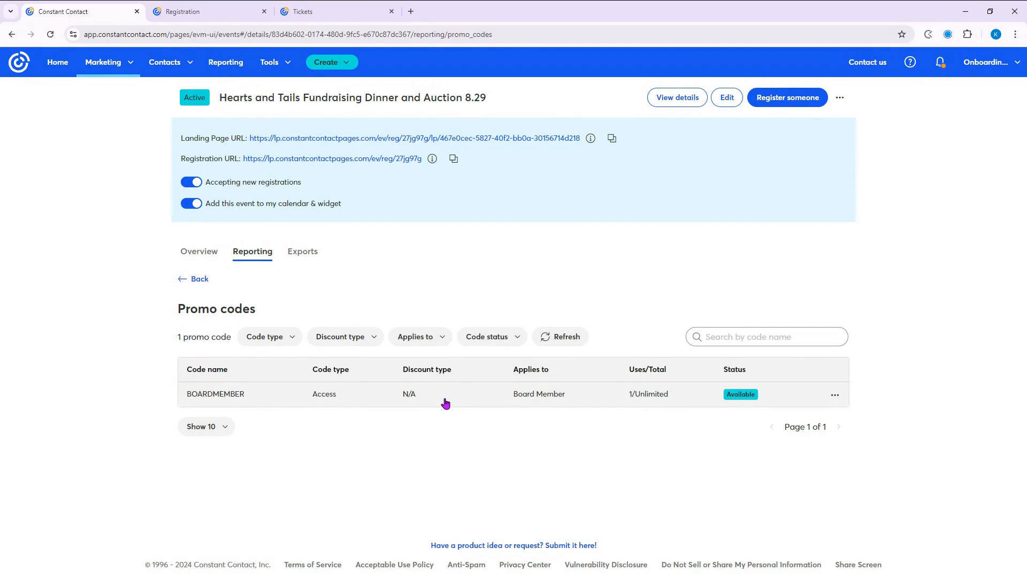
{"action": "left_click", "coordinate": [196, 280]}
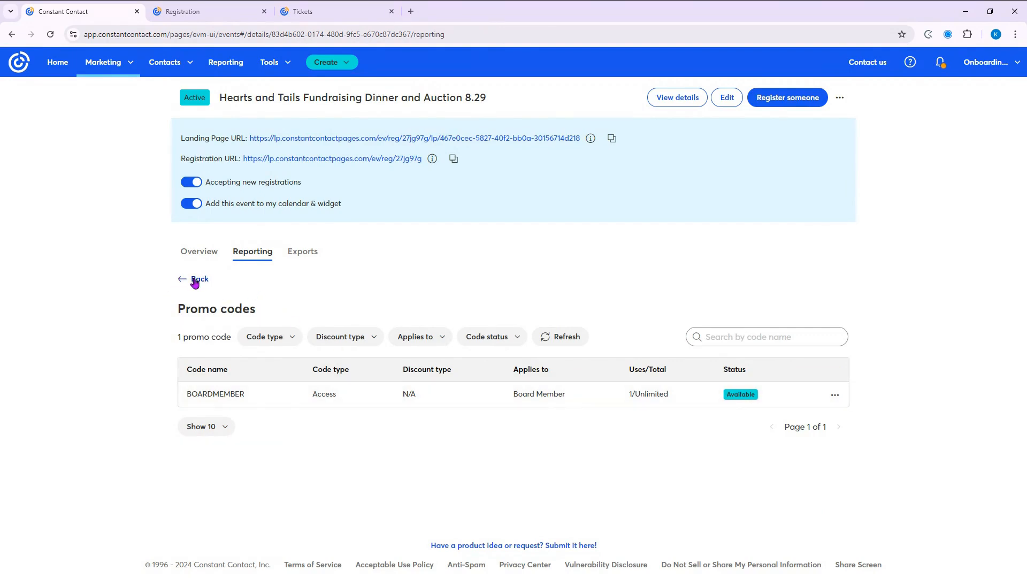
{"action": "scroll", "coordinate": [522, 366], "scroll_direction": "down", "scroll_amount": 1}
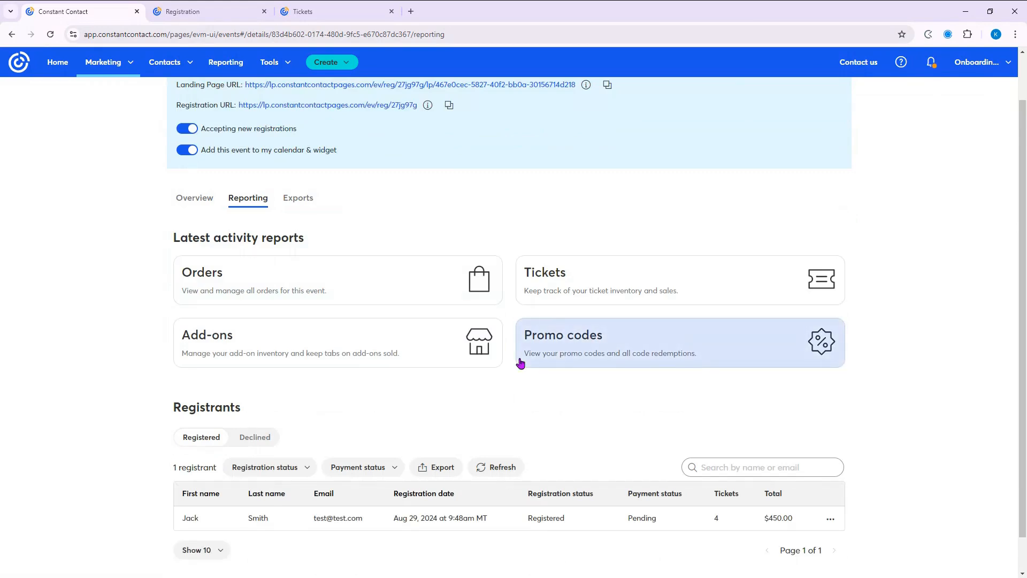
{"action": "left_click", "coordinate": [294, 203]}
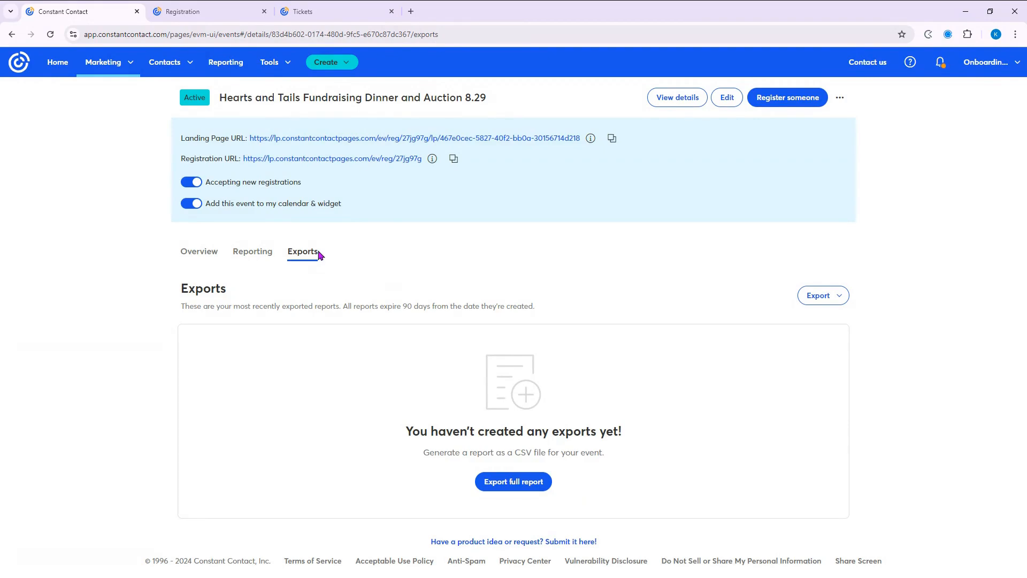
{"action": "left_click", "coordinate": [827, 297]}
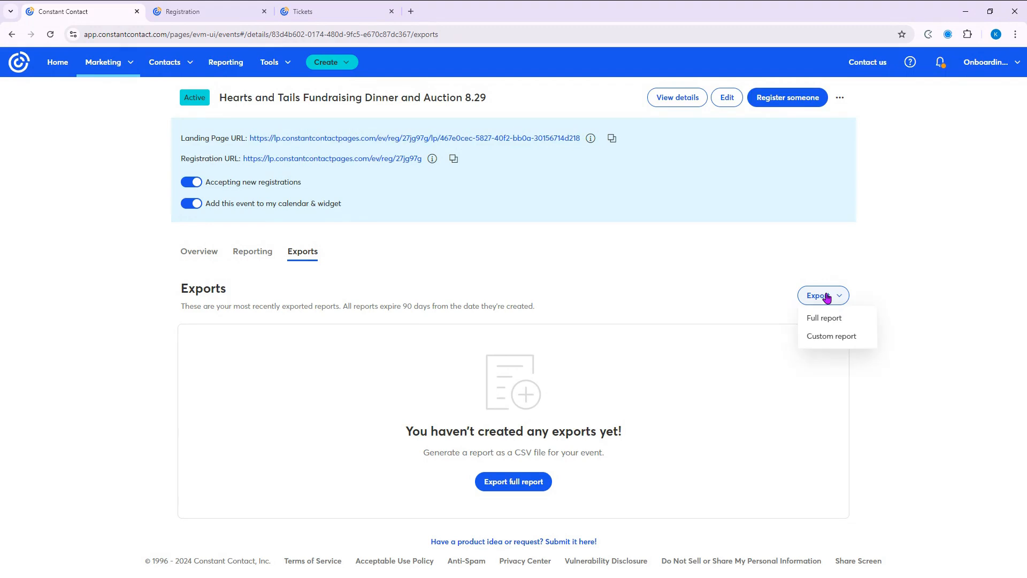
{"action": "left_click", "coordinate": [865, 343]}
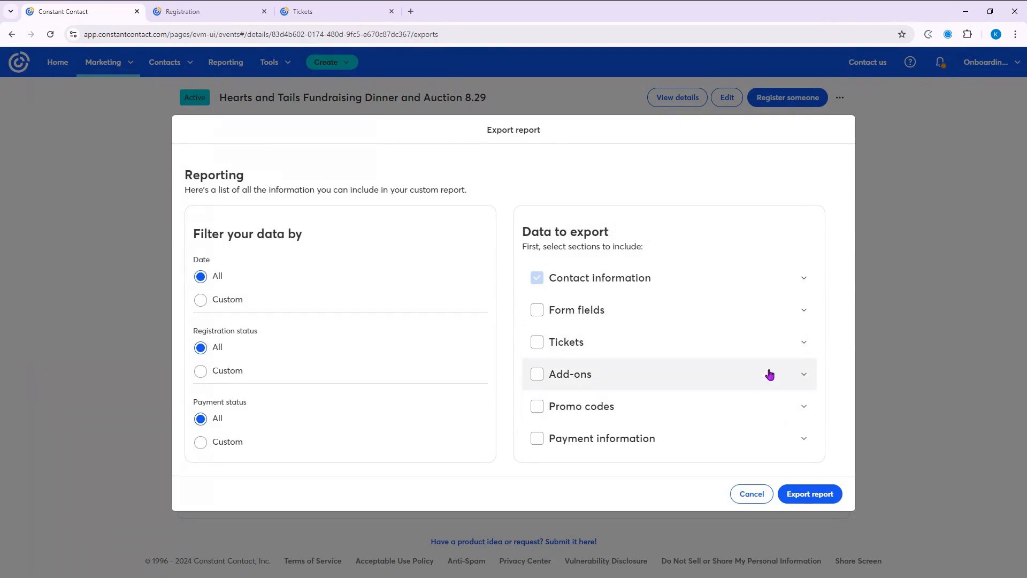
{"action": "left_click", "coordinate": [807, 375]}
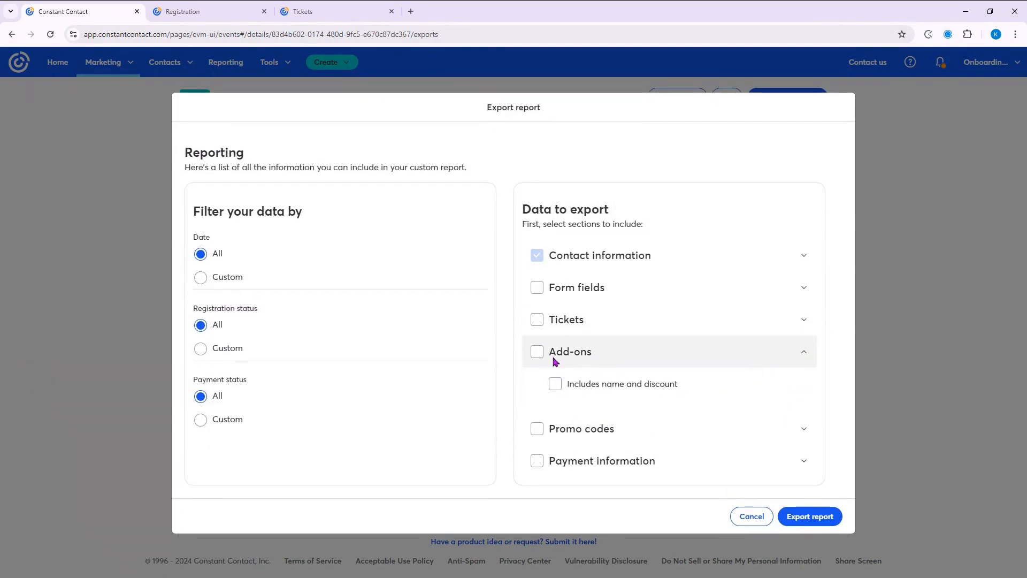
{"action": "left_click", "coordinate": [541, 355]}
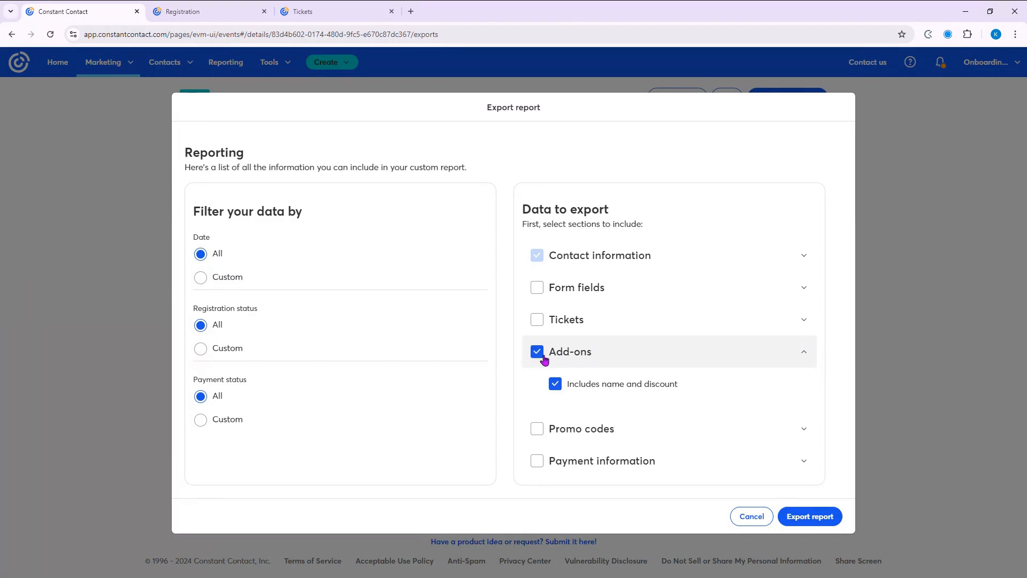
{"action": "left_click", "coordinate": [744, 521]}
Export the event's full report, download it and open the file in Excel.
{"action": "left_click", "coordinate": [835, 298]}
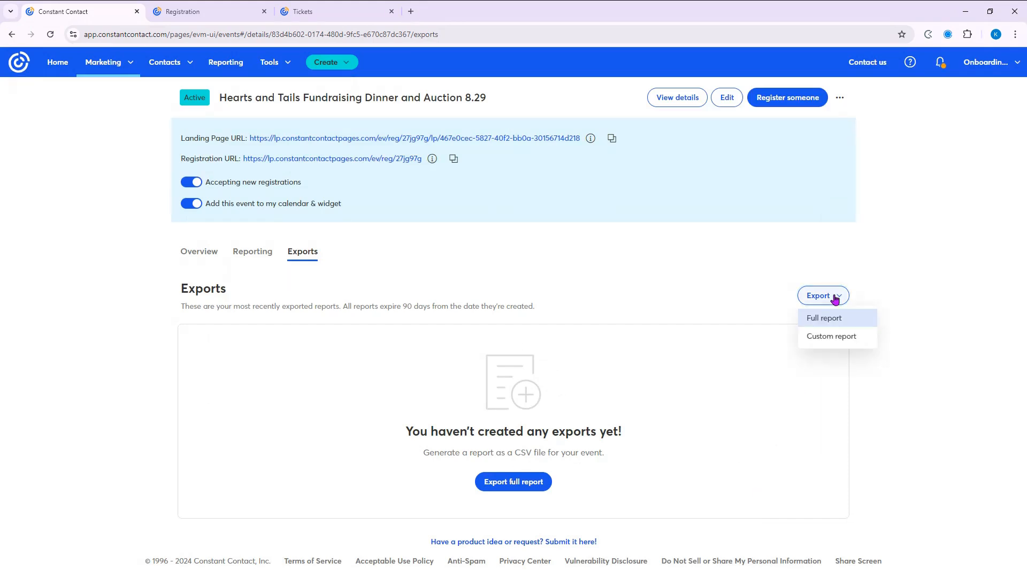
{"action": "left_click", "coordinate": [850, 323]}
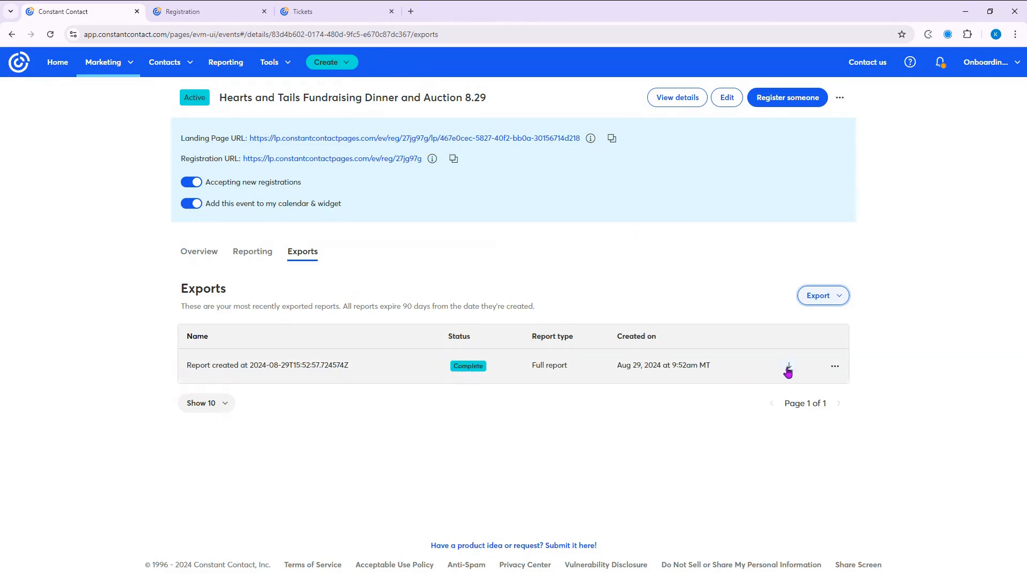
{"action": "left_click", "coordinate": [788, 369]}
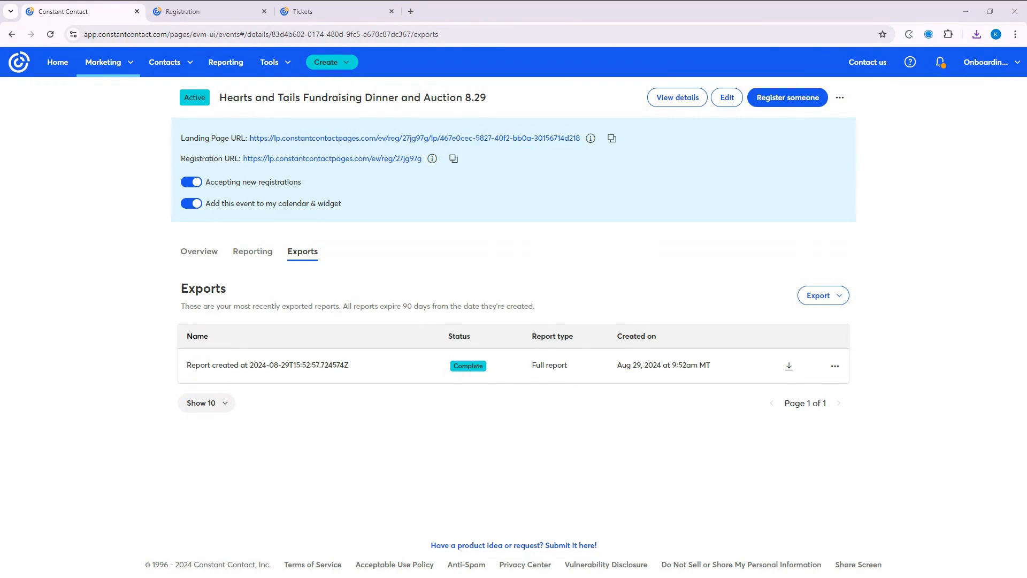
{"action": "left_click_drag", "start_coordinate": [1026, 140], "coordinate": [681, 1]}
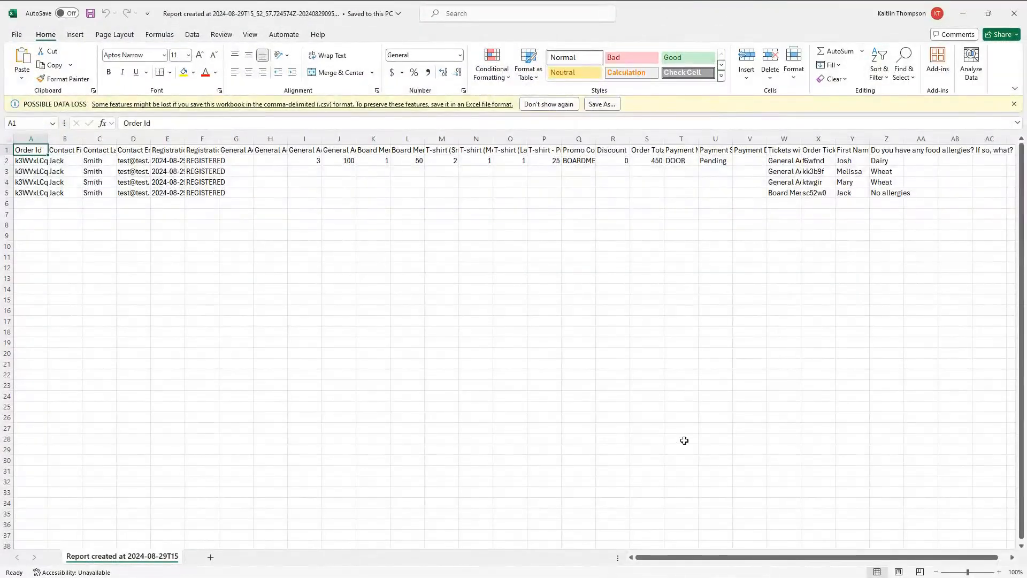
Widen the report's first name, food allergy and tickets with responses columns and examine each attendee's answers.
{"action": "scroll", "coordinate": [759, 560], "scroll_direction": "right", "scroll_amount": 2}
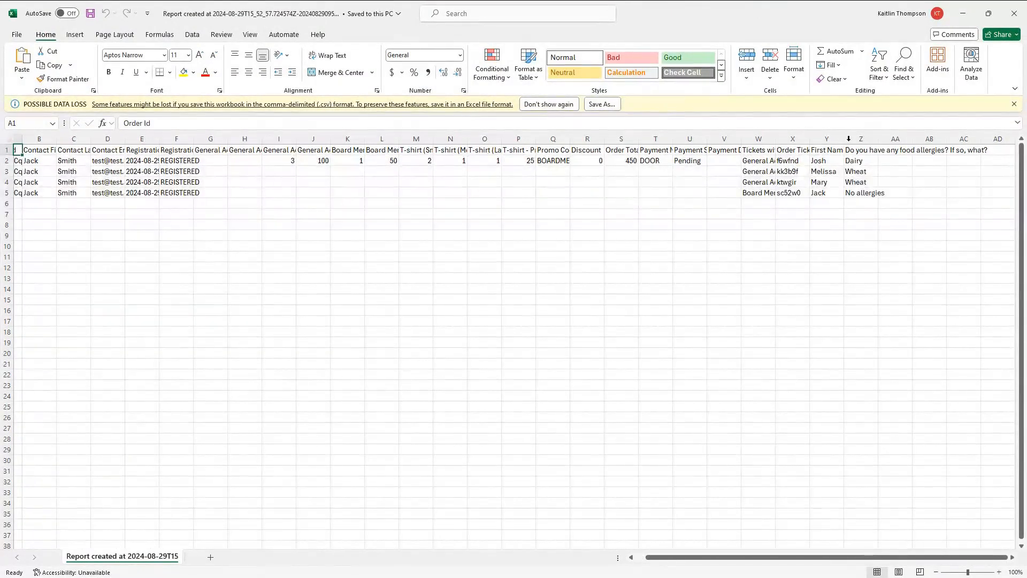
{"action": "left_click_drag", "start_coordinate": [879, 139], "coordinate": [935, 139]}
{"action": "left_click_drag", "start_coordinate": [845, 139], "coordinate": [937, 194]}
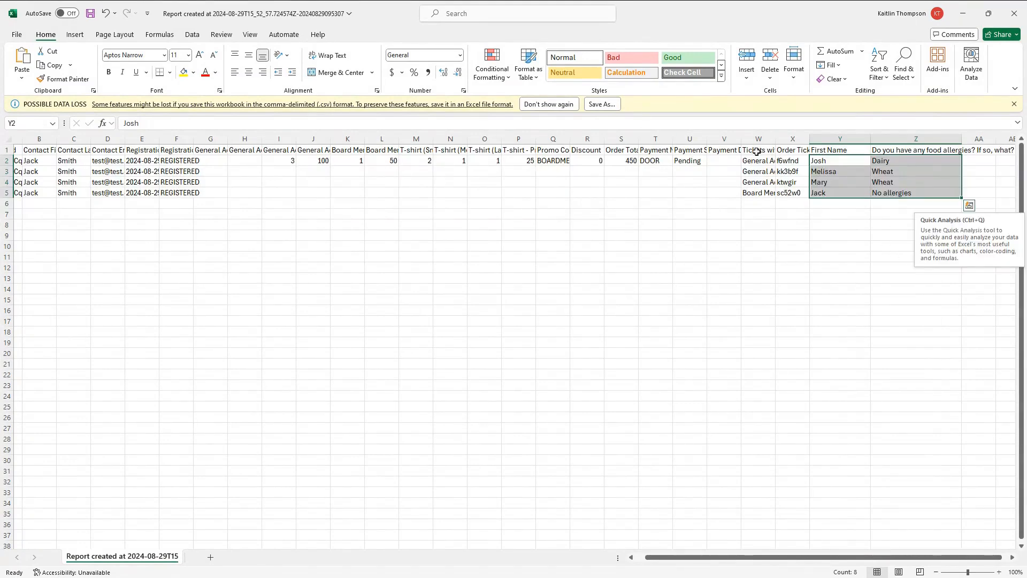
{"action": "left_click_drag", "start_coordinate": [776, 141], "coordinate": [828, 146]}
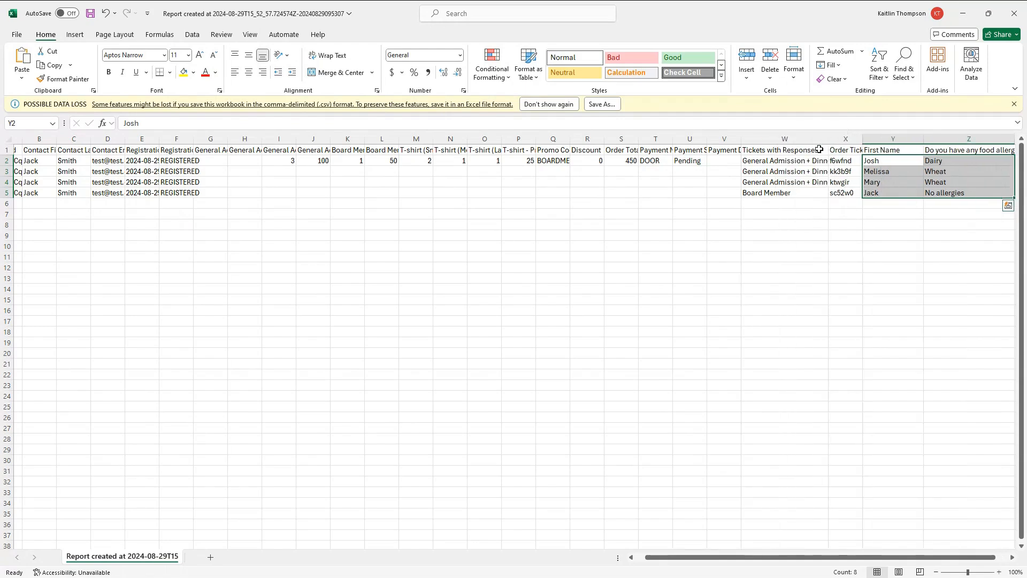
{"action": "left_click", "coordinate": [803, 150]}
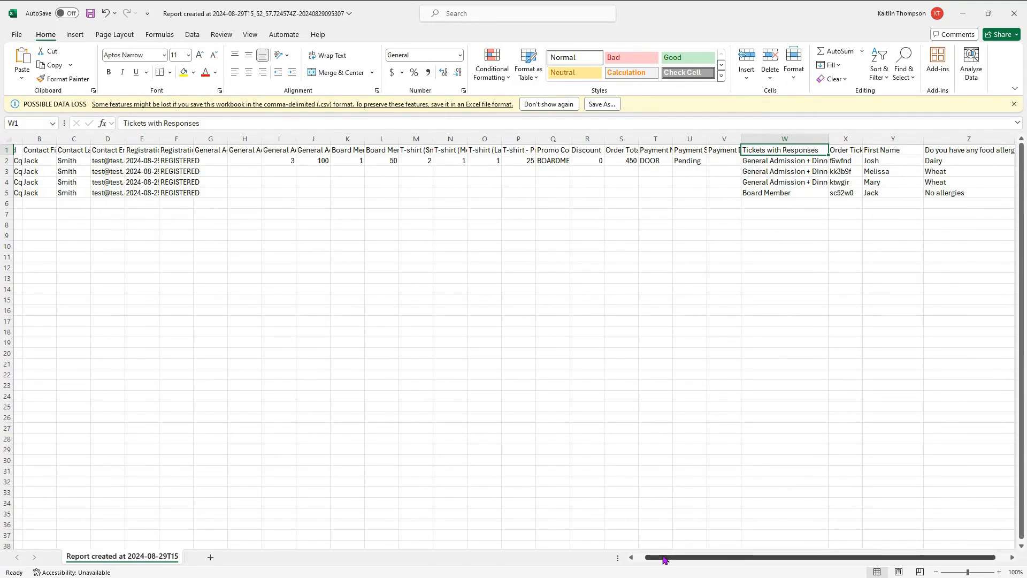
Examine the contact, ticket and T-shirt data, widening the large and medium T-shirt quantity columns, and close the report without saving.
{"action": "left_click_drag", "start_coordinate": [666, 557], "coordinate": [626, 554]}
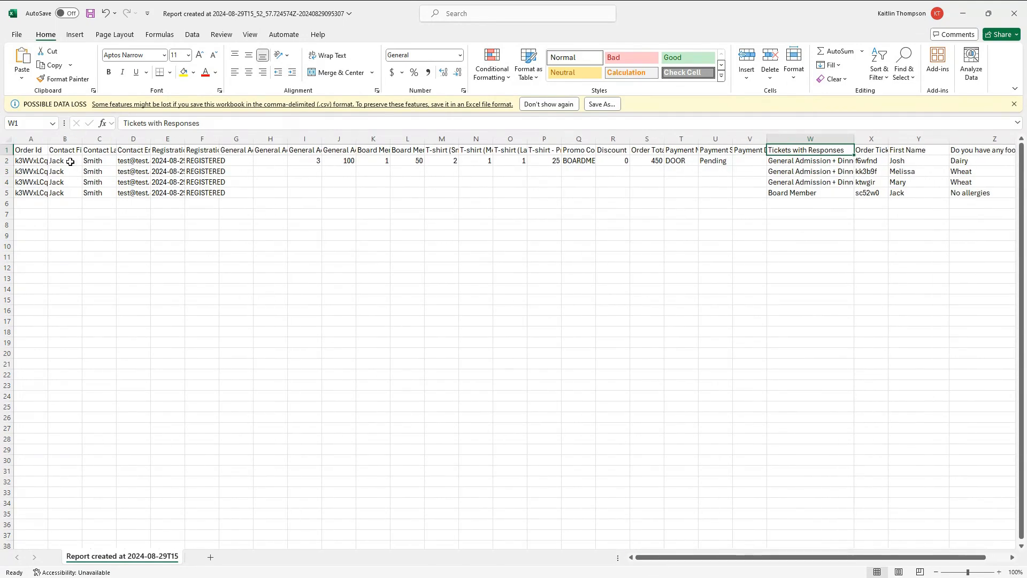
{"action": "left_click_drag", "start_coordinate": [66, 161], "coordinate": [102, 197]}
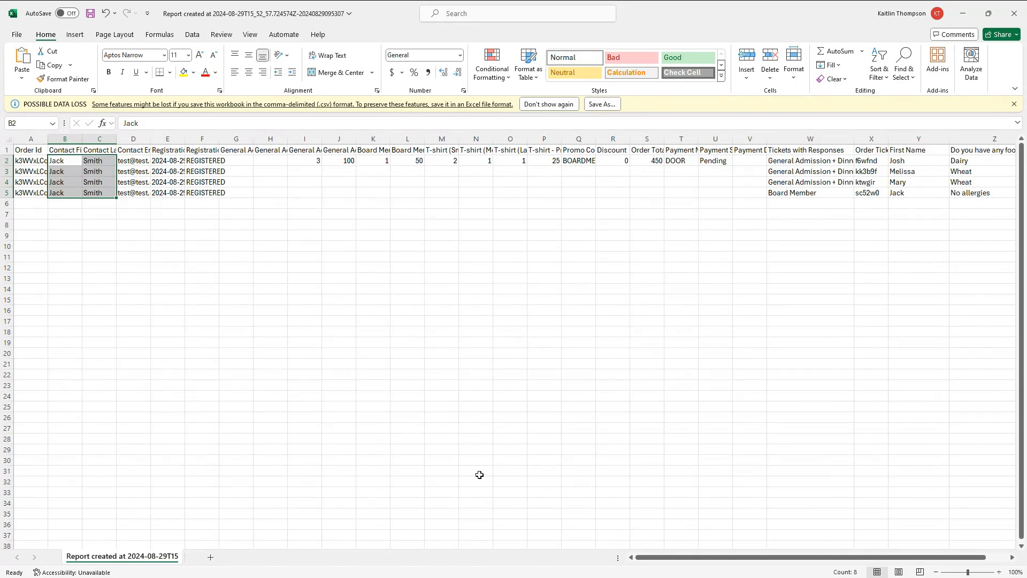
{"action": "left_click_drag", "start_coordinate": [305, 160], "coordinate": [522, 160]}
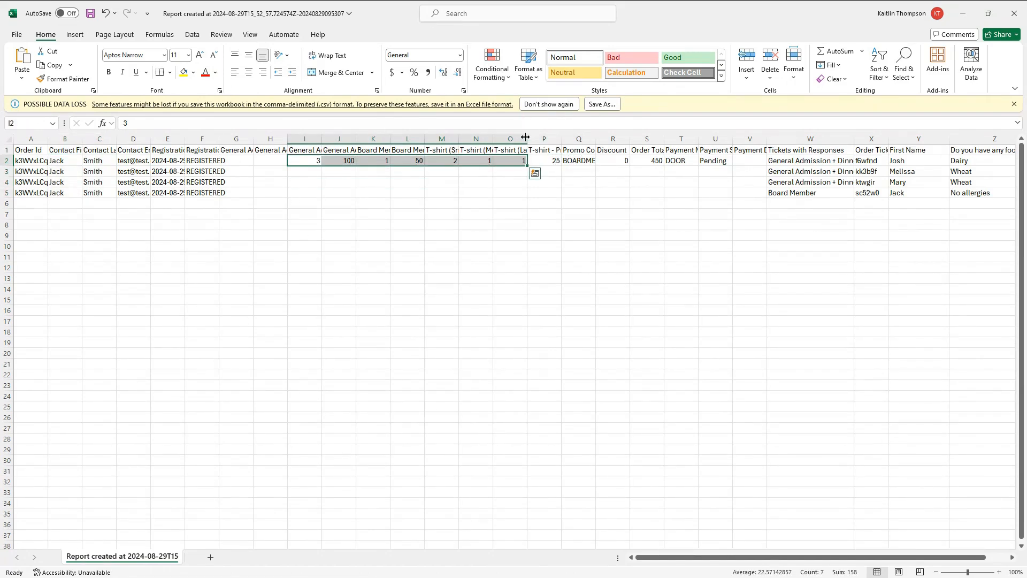
{"action": "double_click", "coordinate": [527, 138]}
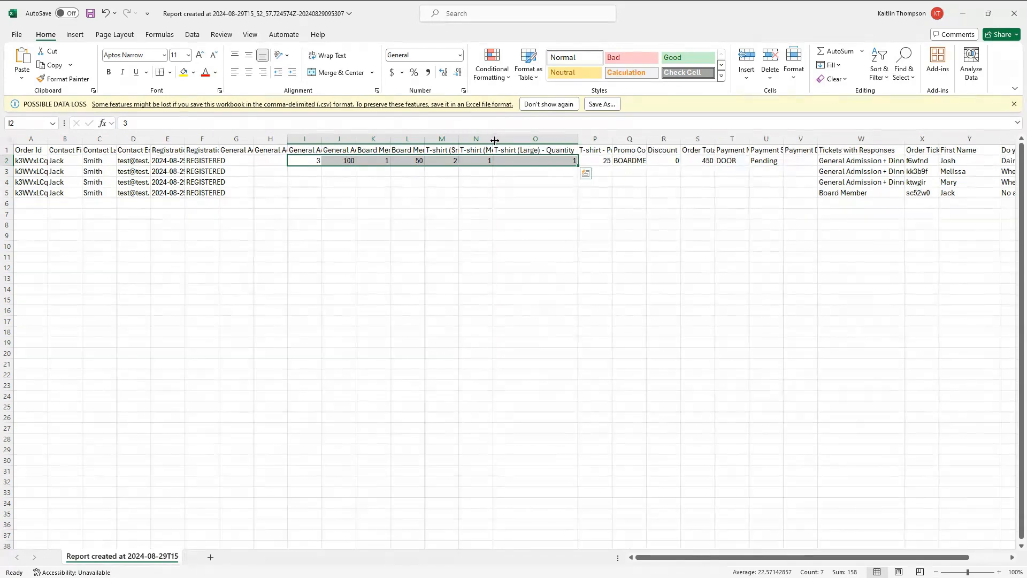
{"action": "double_click", "coordinate": [493, 139]}
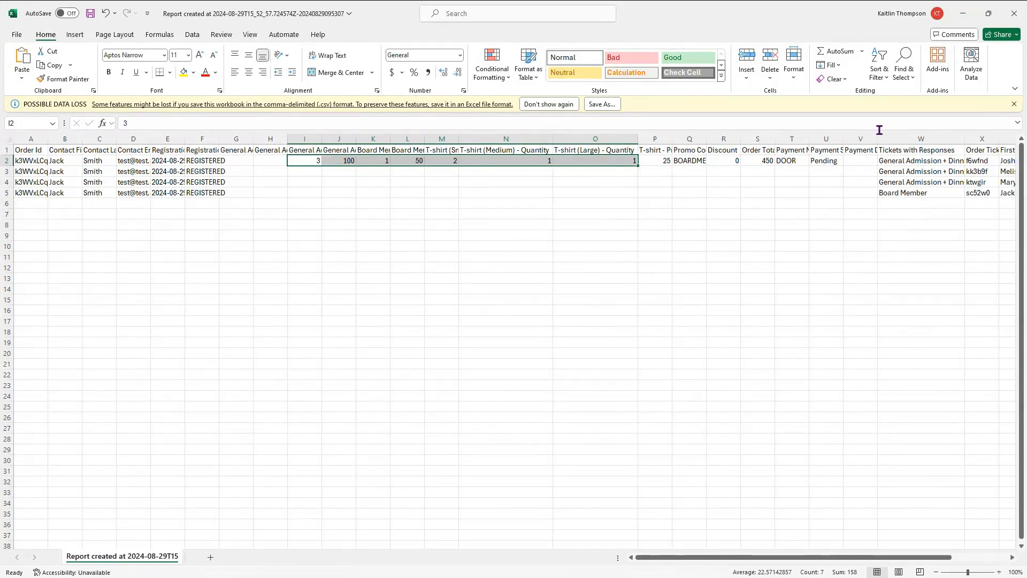
{"action": "left_click", "coordinate": [1015, 17]}
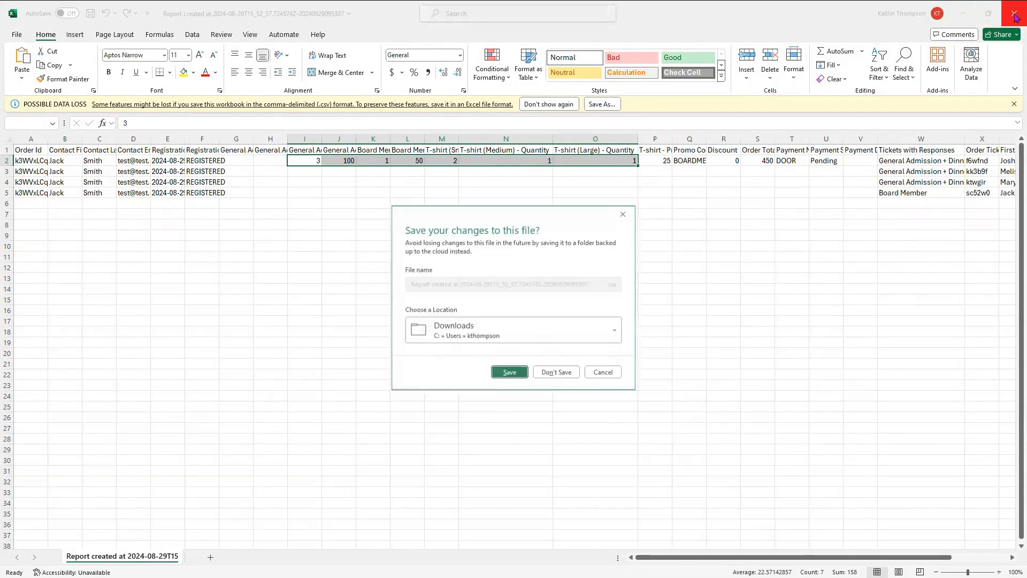
{"action": "left_click", "coordinate": [557, 372]}
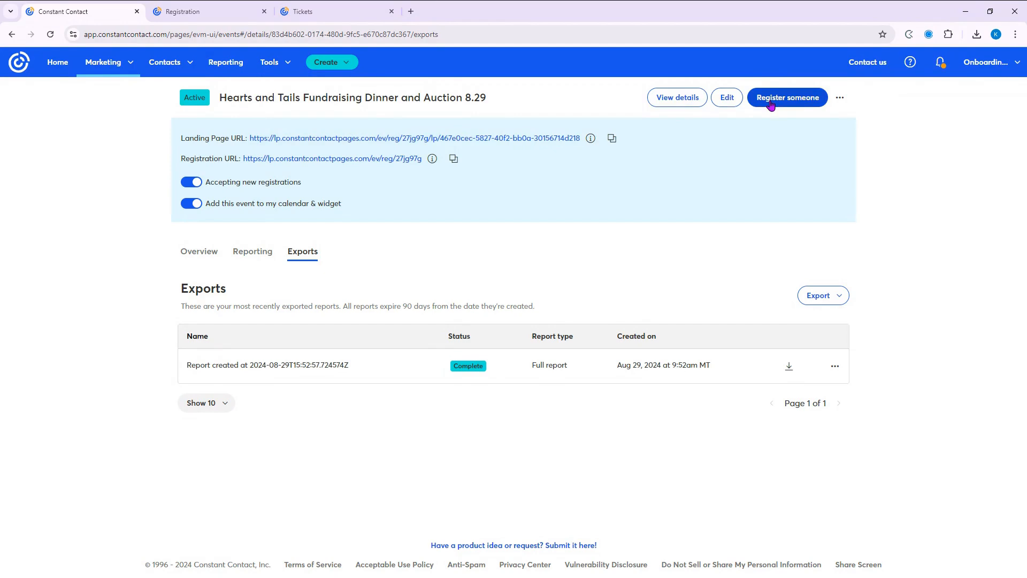
Return to the event's overview in Constant Contact and review its figures, event tools and related campaigns.
{"action": "left_click", "coordinate": [206, 259]}
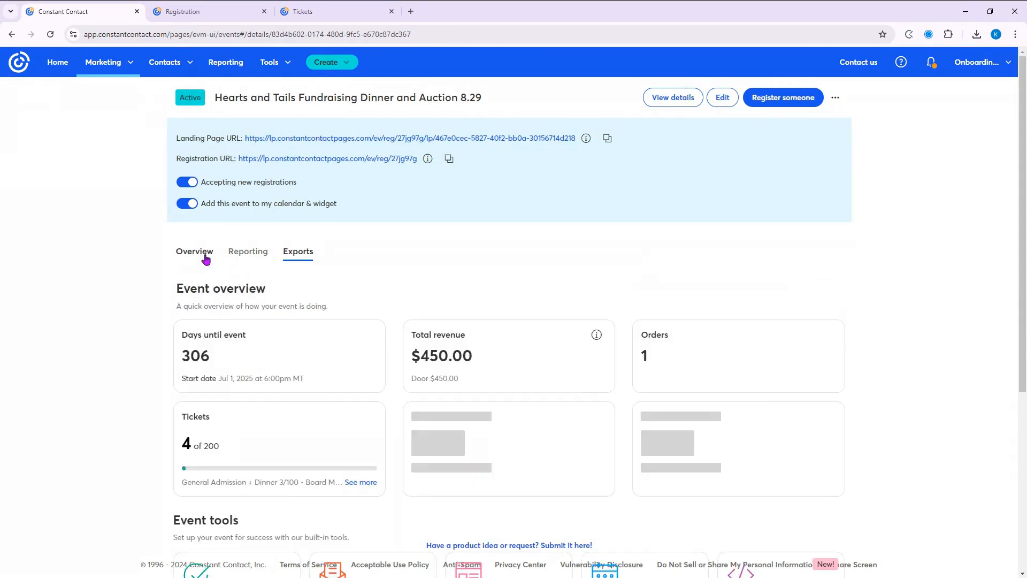
{"action": "scroll", "coordinate": [683, 339], "scroll_direction": "down", "scroll_amount": 4}
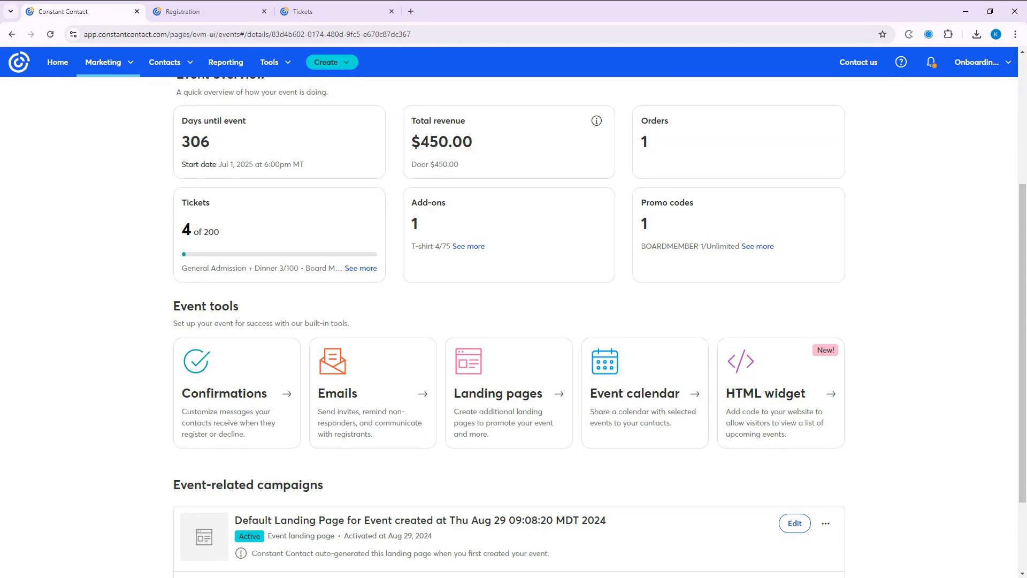
{"action": "scroll", "coordinate": [675, 217], "scroll_direction": "up", "scroll_amount": 4}
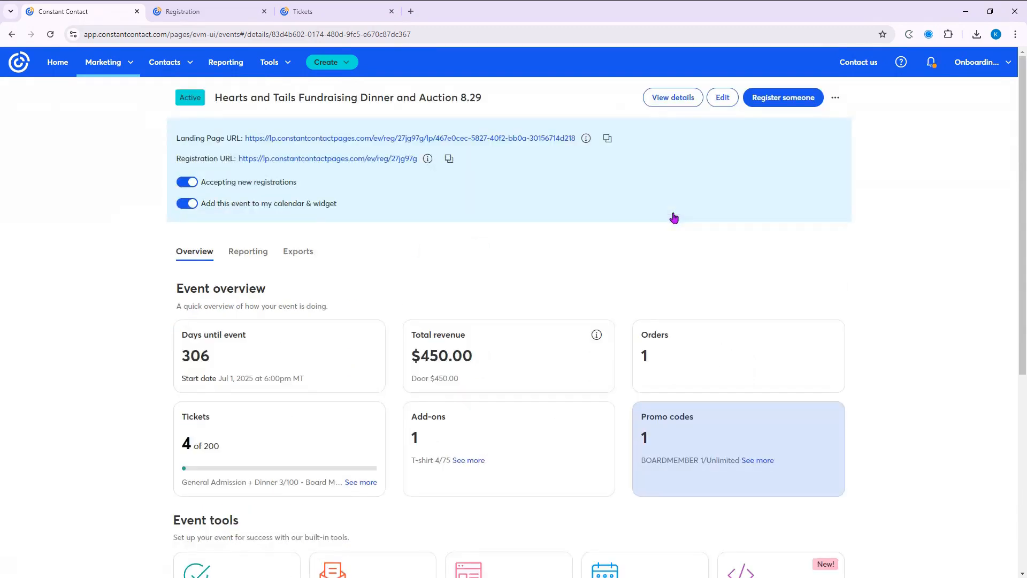
Open the fundraising event for editing and hide the per-ticket First name field in its registration form setup.
{"action": "left_click", "coordinate": [717, 108]}
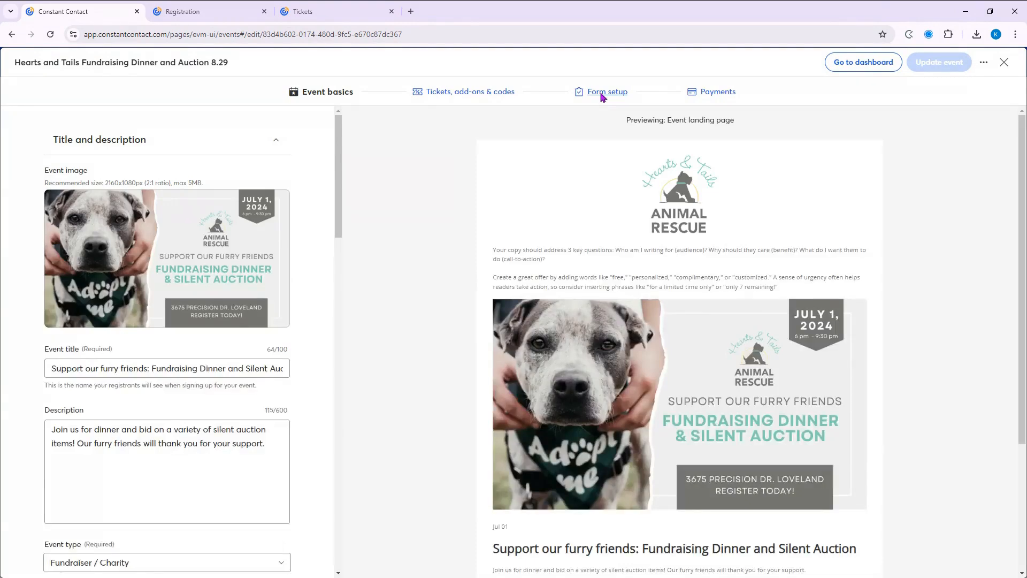
{"action": "left_click", "coordinate": [603, 97]}
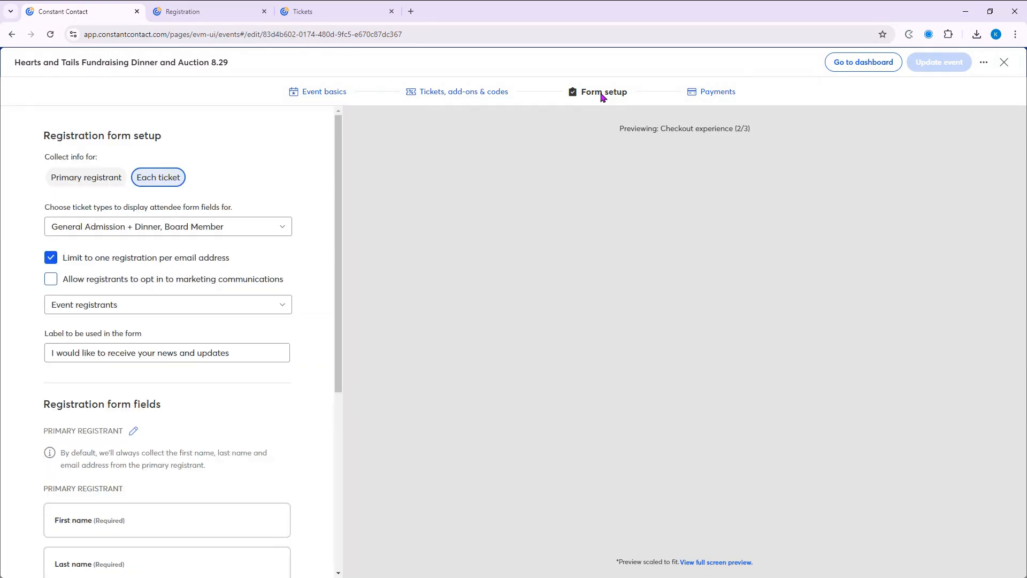
{"action": "scroll", "coordinate": [269, 332], "scroll_direction": "down", "scroll_amount": 4}
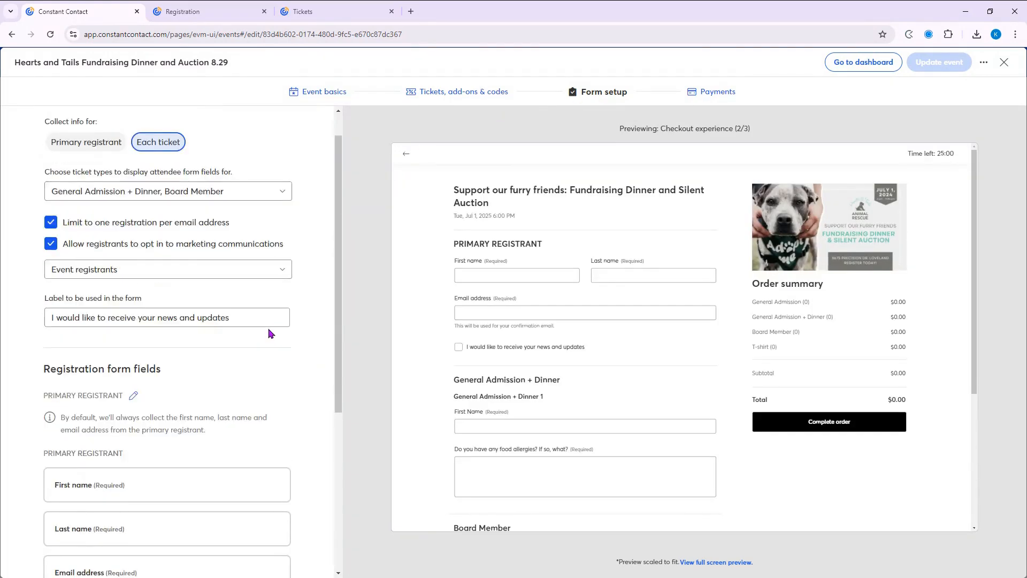
{"action": "scroll", "coordinate": [269, 332], "scroll_direction": "down", "scroll_amount": 2}
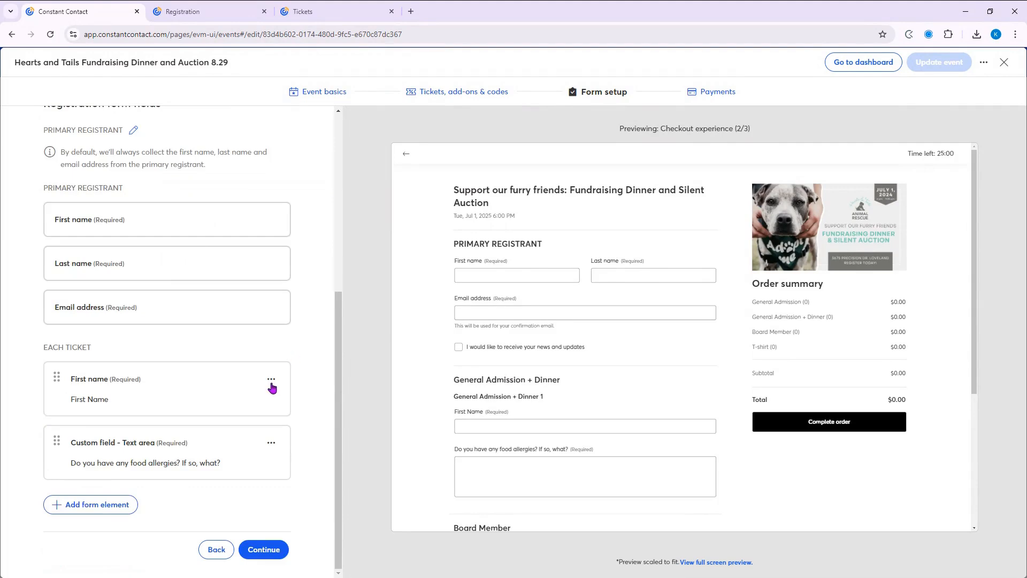
{"action": "left_click", "coordinate": [269, 378]}
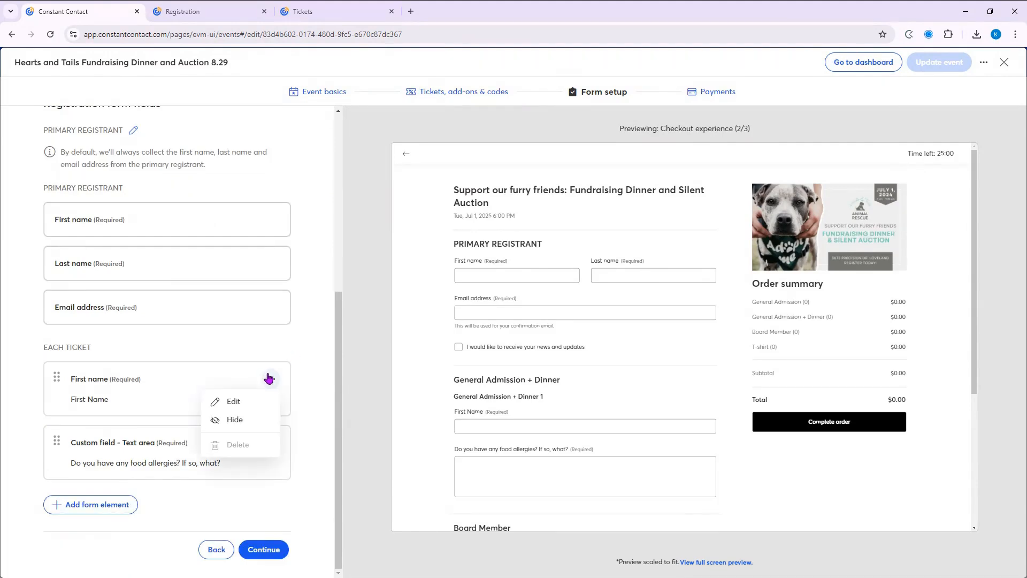
{"action": "left_click", "coordinate": [252, 429]}
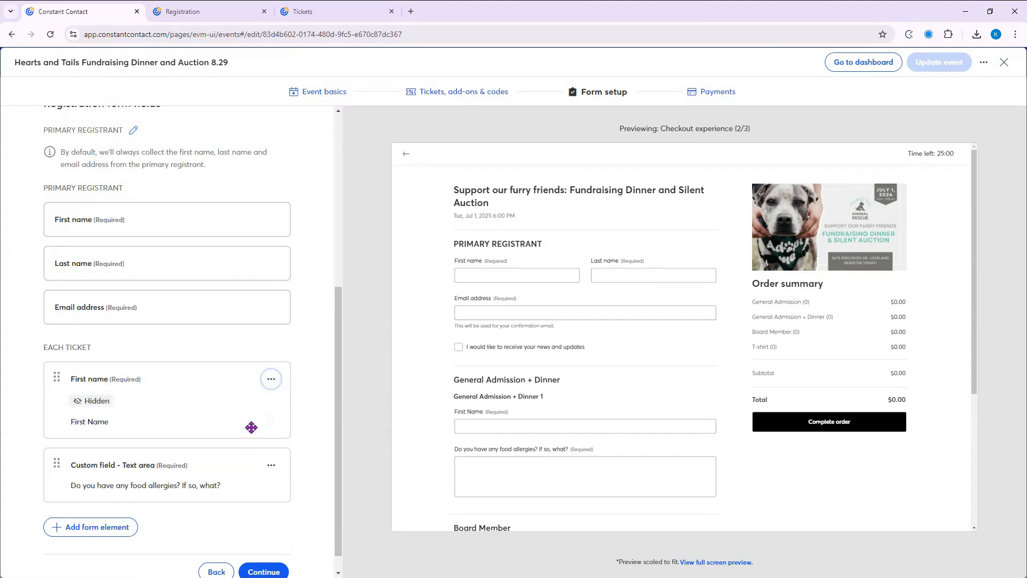
Hide the per-ticket custom text area field asking about food allergies and update the event.
{"action": "left_click", "coordinate": [272, 465]}
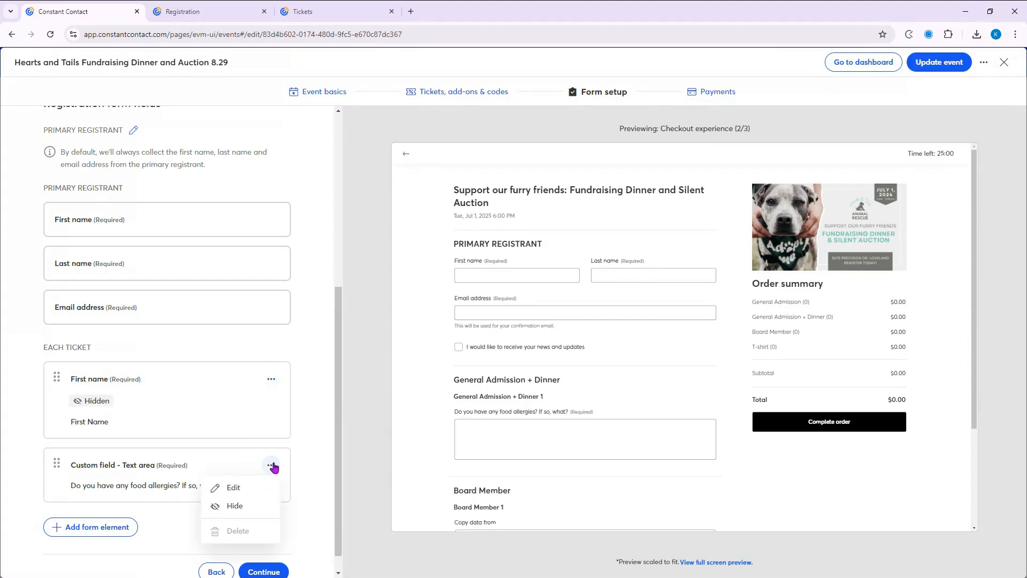
{"action": "left_click", "coordinate": [263, 507]}
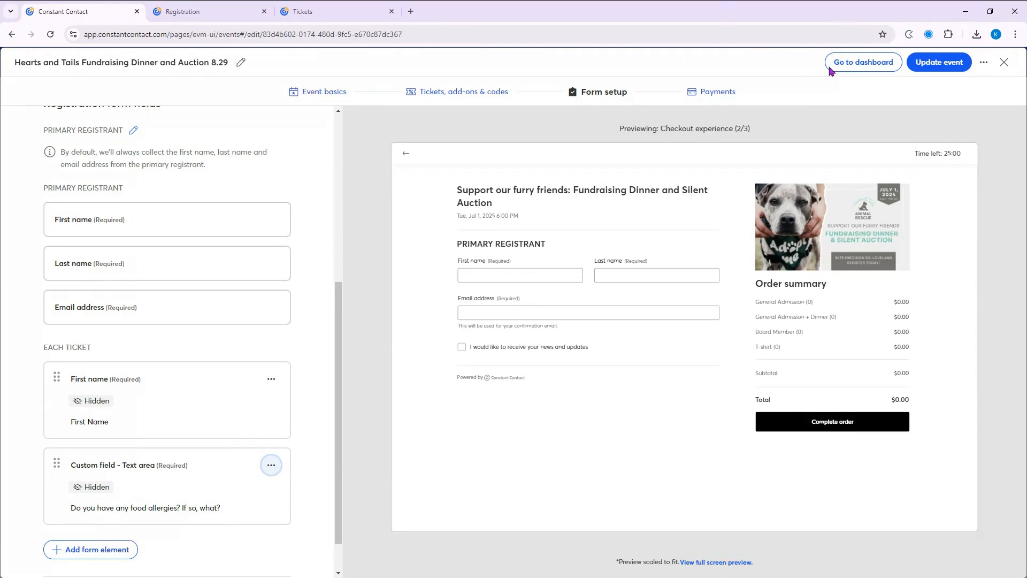
{"action": "left_click", "coordinate": [953, 72]}
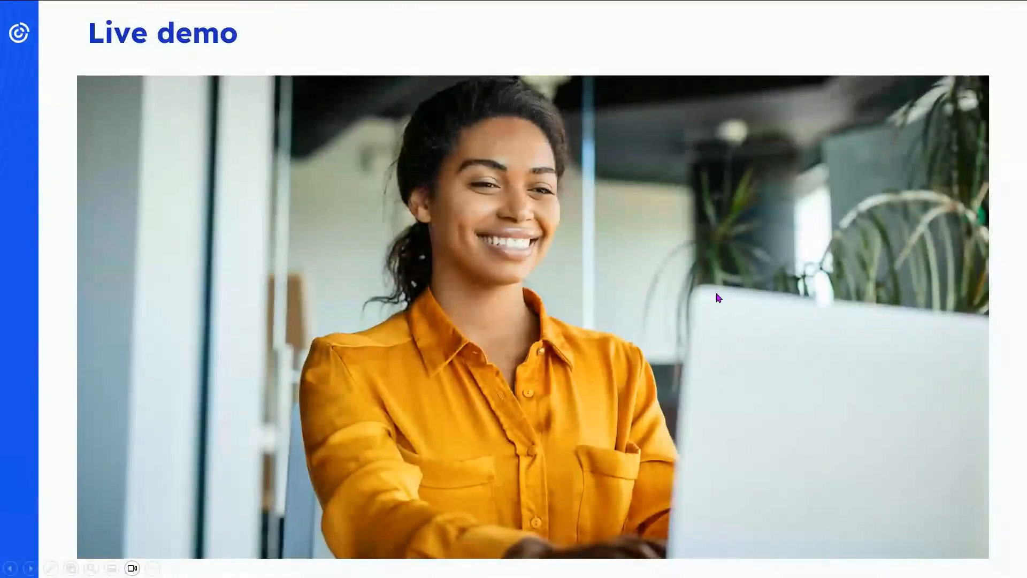
{"action": "left_click", "coordinate": [718, 298]}
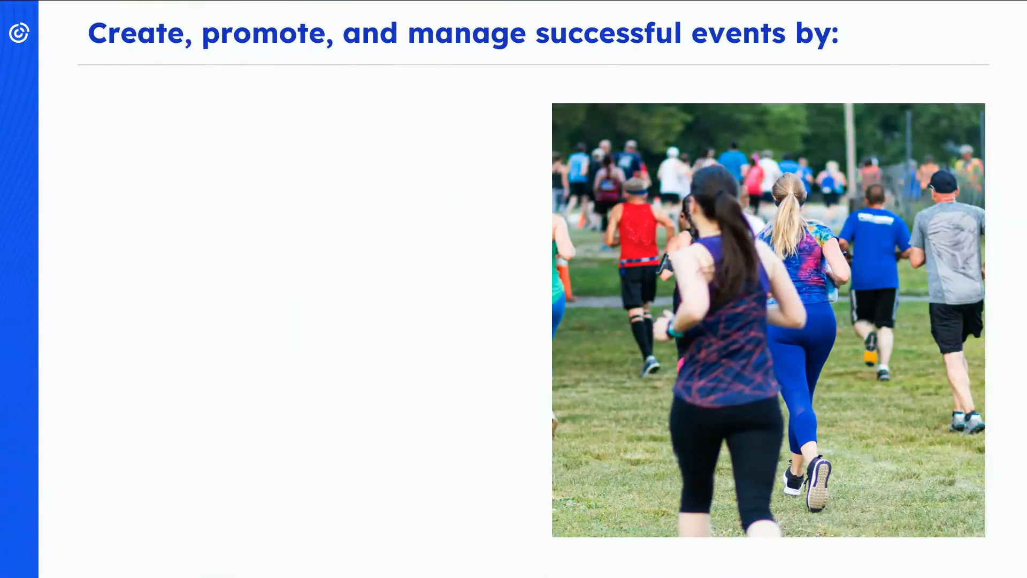
{"action": "left_click", "coordinate": [677, 274]}
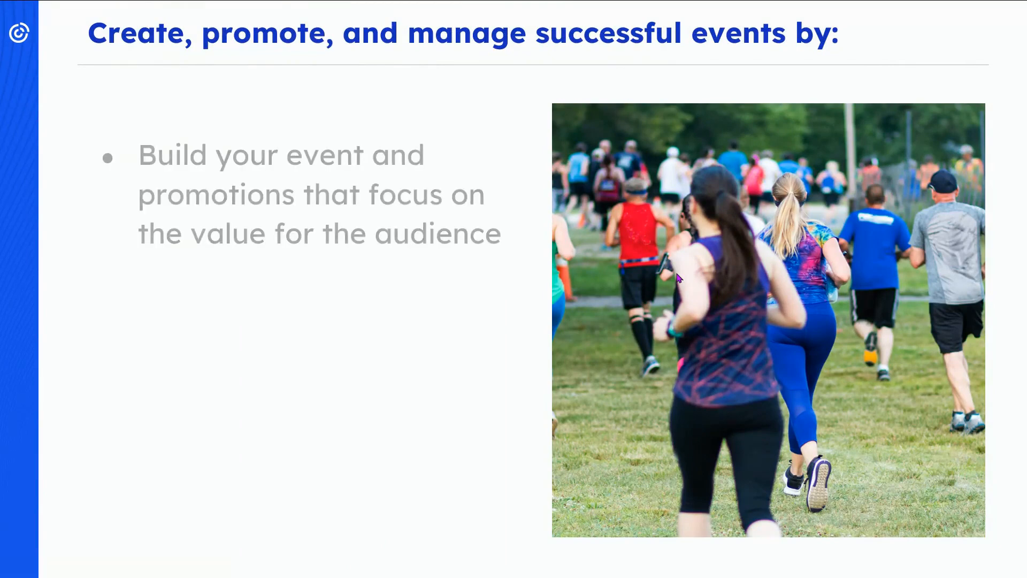